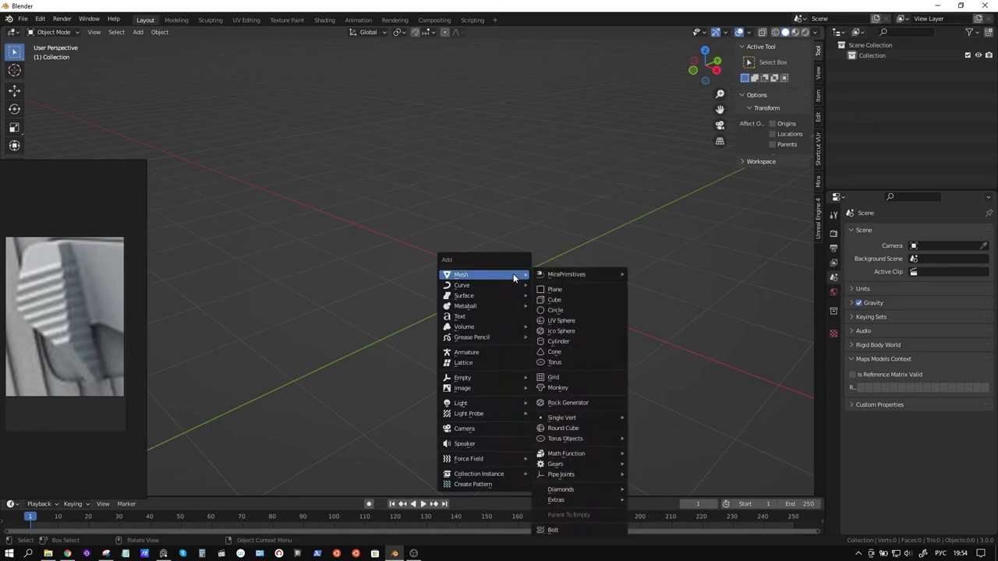
# Step: Add a cube and tilt it about -13° in the side view
pyautogui.click(567, 300)
pyautogui.moveTo(511, 264); pyautogui.dragTo(532, 233, button='middle')
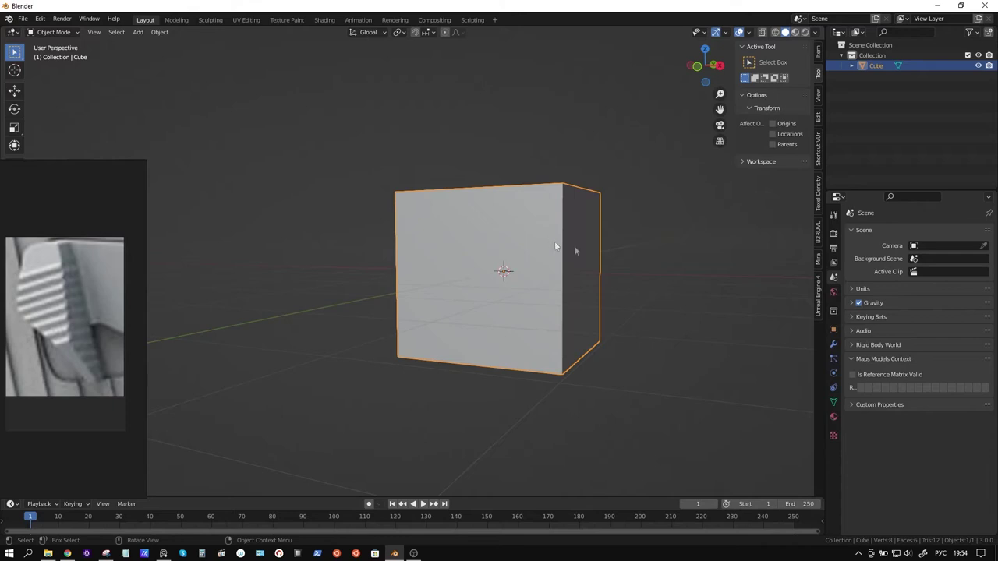
pyautogui.press('KP_3')
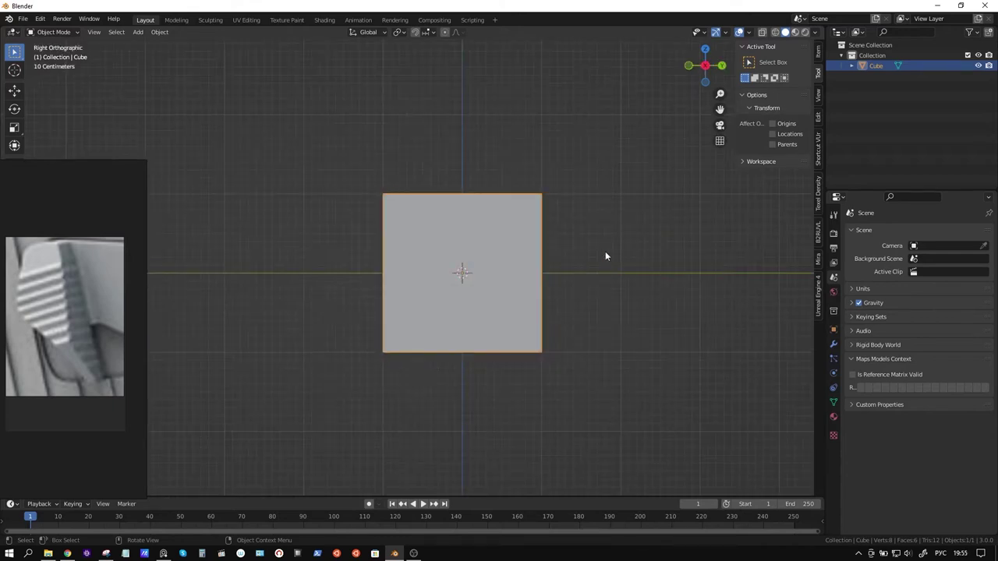
pyautogui.press('r')
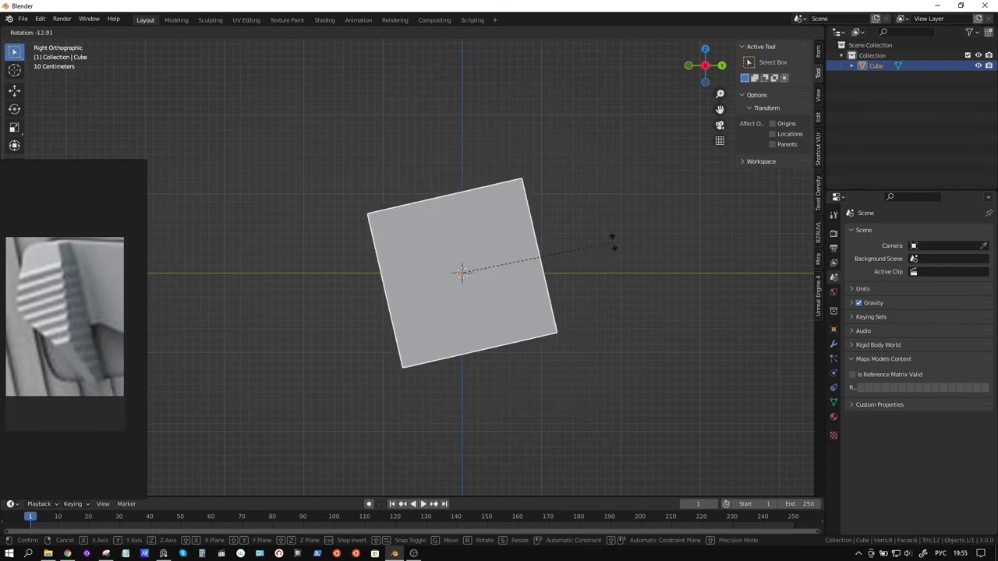
pyautogui.click(612, 242)
# Step: Switch to Local orientation and scale the cube along local Y into a narrow slab
pyautogui.click(365, 32)
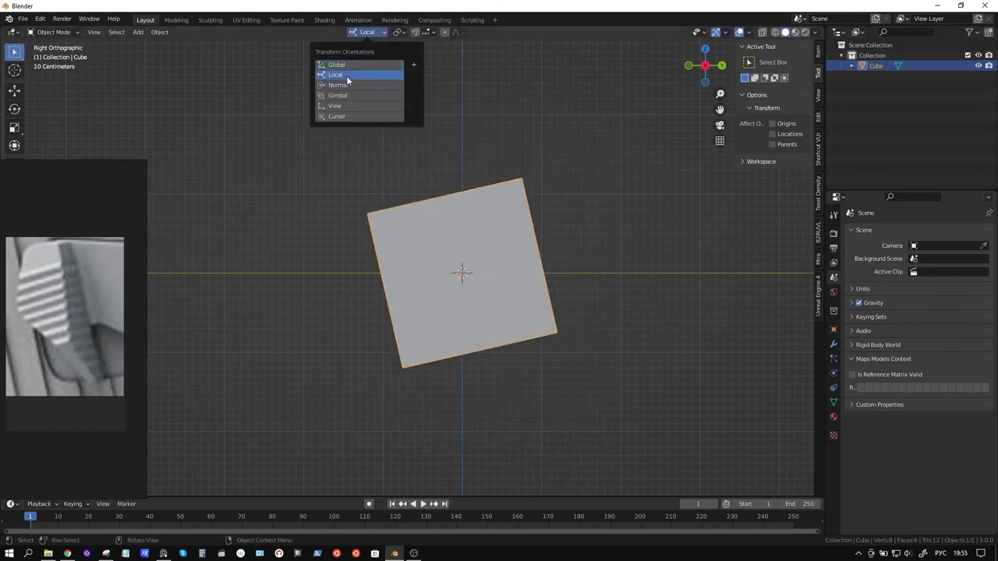
pyautogui.click(348, 78)
pyautogui.press('s')
pyautogui.press('x')
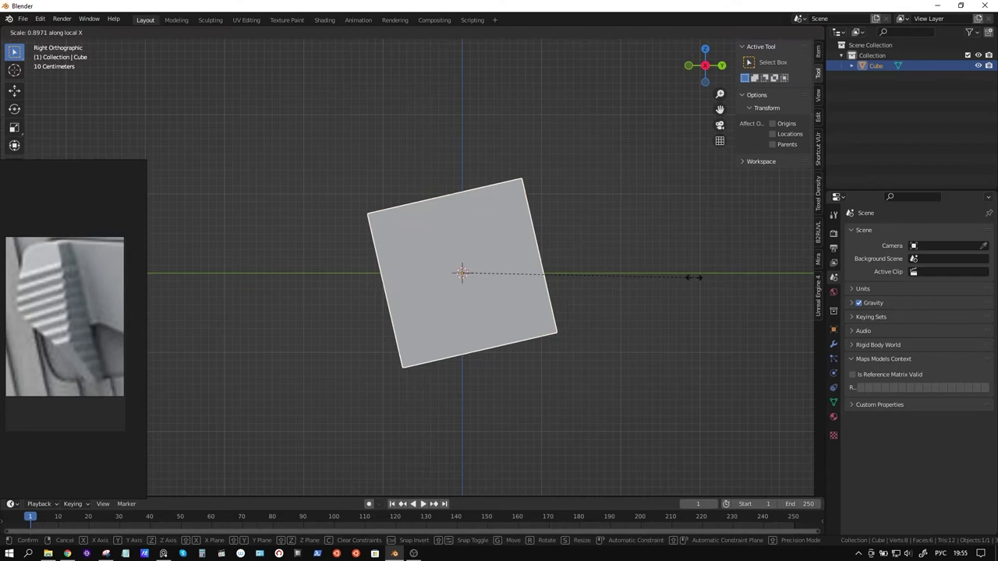
pyautogui.press('y')
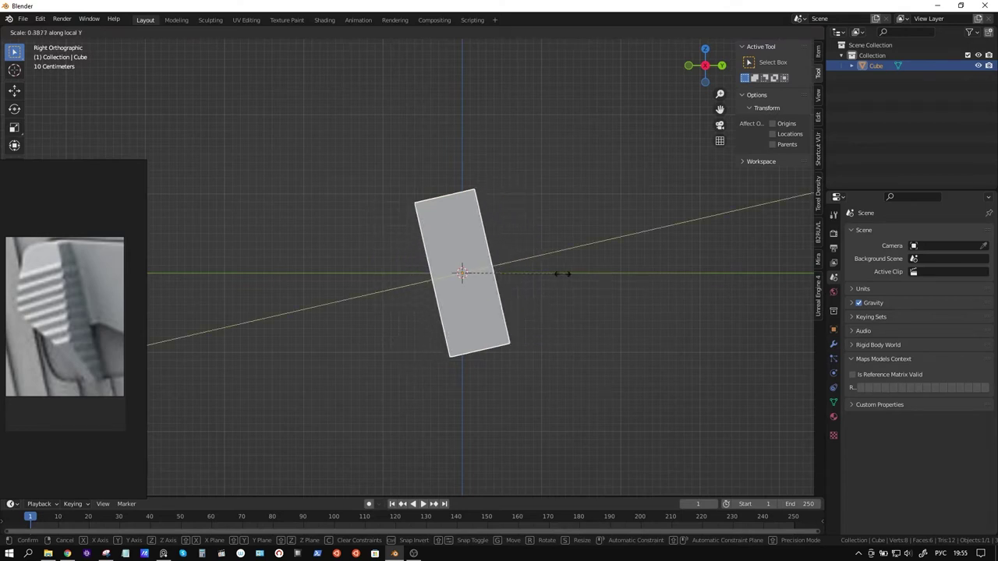
pyautogui.click(555, 272)
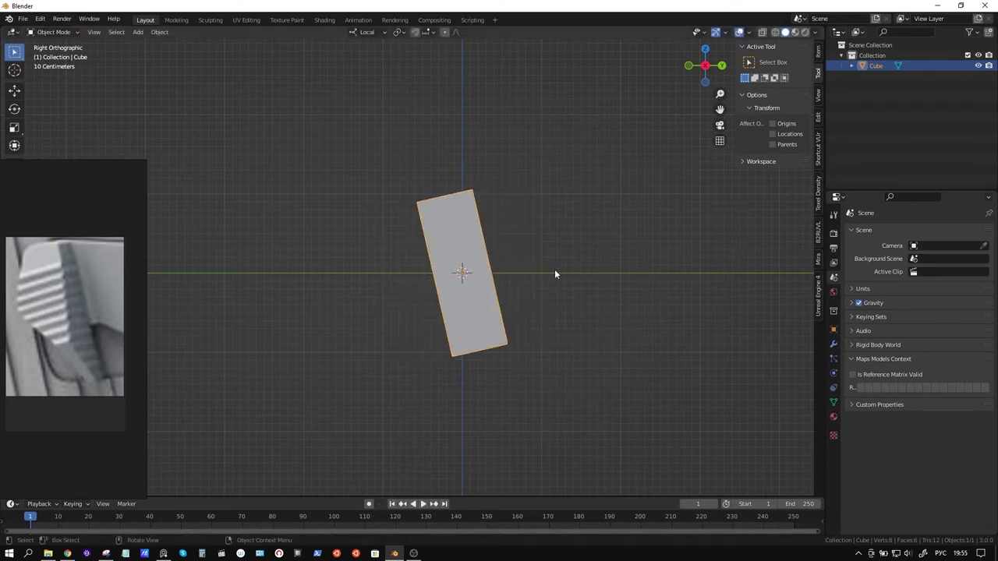
# Step: In Edit Mode, add a crosswise loop cut just above the slab's middle
pyautogui.press('Tab')
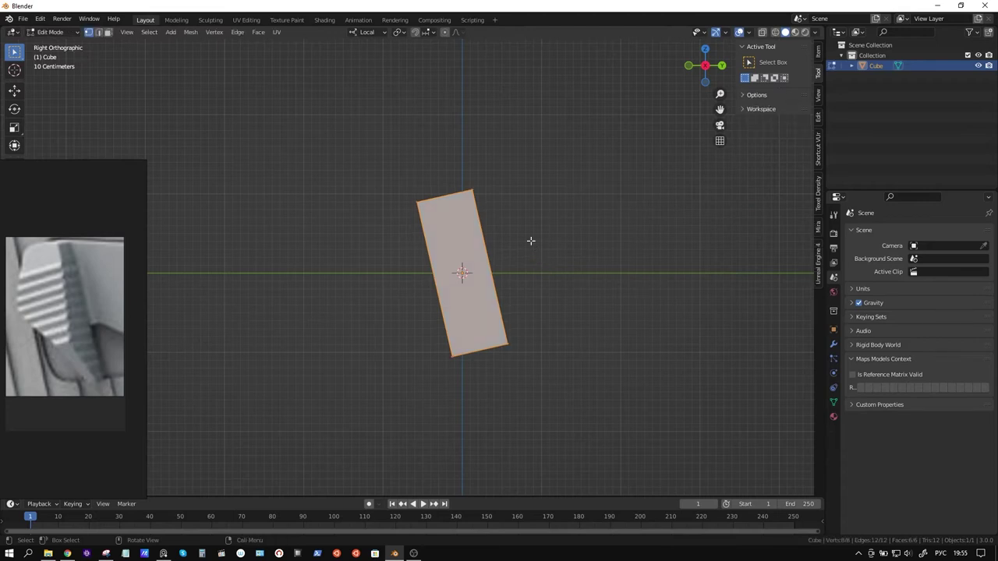
pyautogui.click(406, 228)
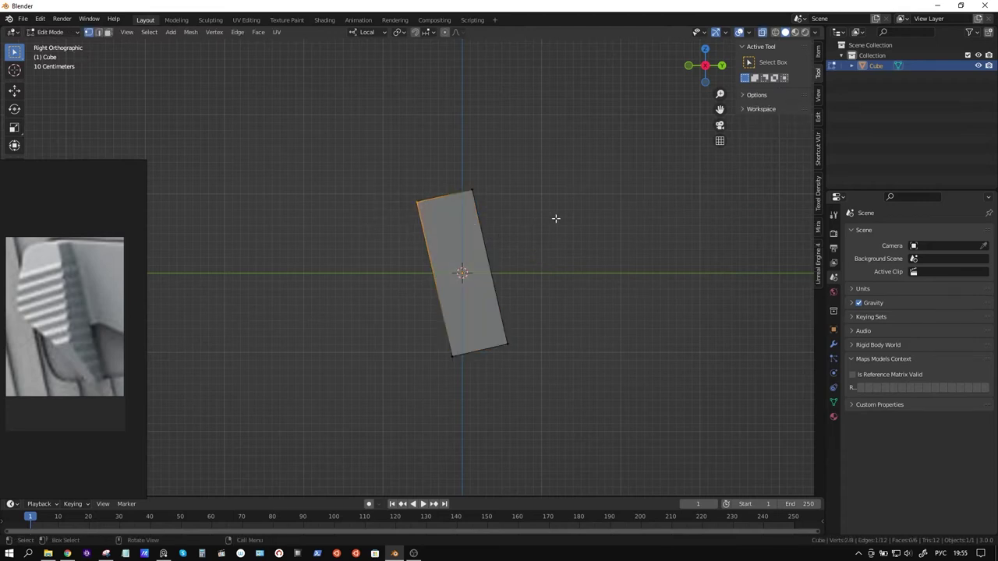
pyautogui.hotkey('ctrl', 'r')
pyautogui.click(441, 261)
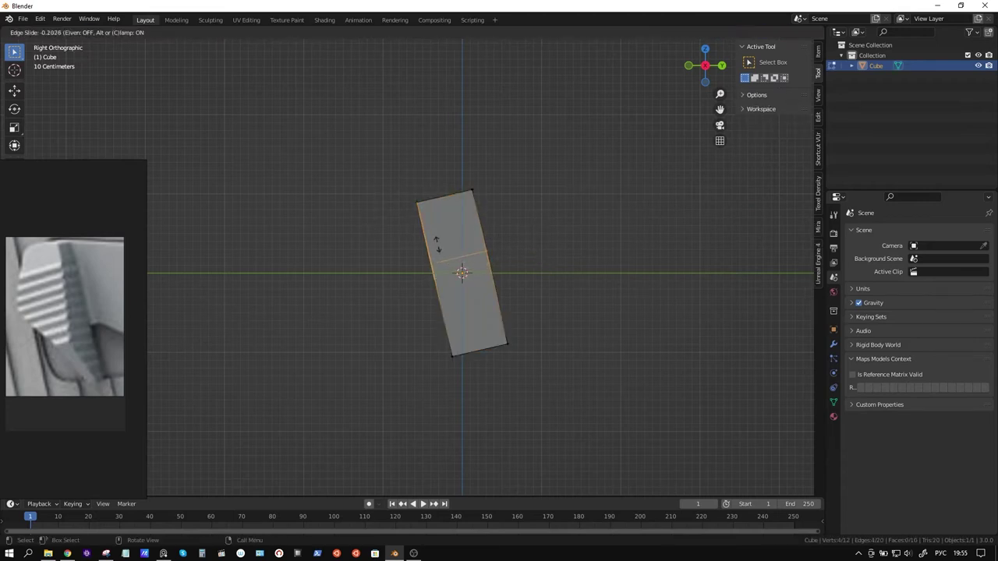
pyautogui.click(435, 238)
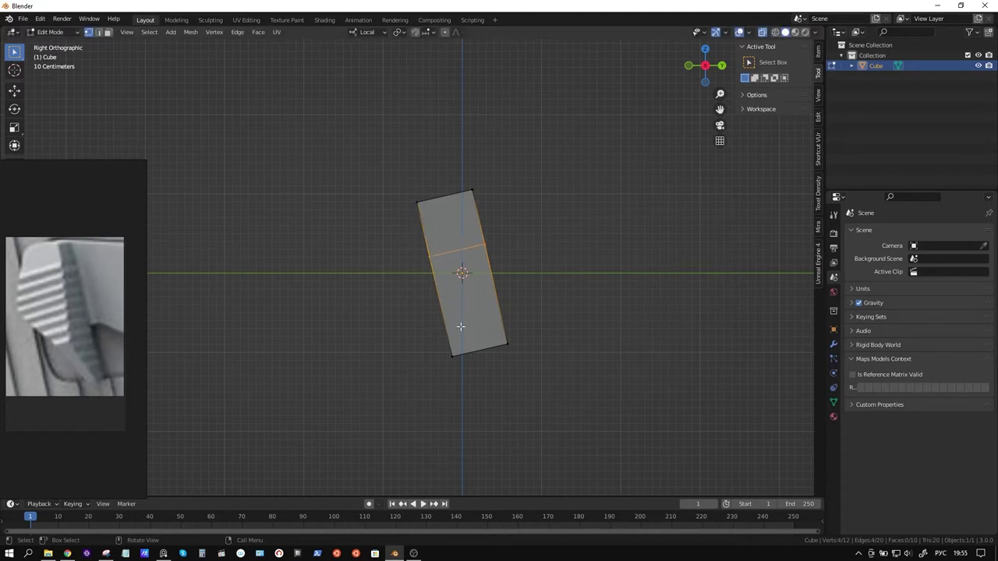
# Step: Slide the bottom edge and upper-left edge inward to taper the slab into a wedge
pyautogui.press('a')
pyautogui.hotkey('alt', 'a')
pyautogui.click(450, 356)
pyautogui.keyDown('shift'); pyautogui.click(556, 341); pyautogui.keyUp('shift')
pyautogui.press('g')
pyautogui.press('g')
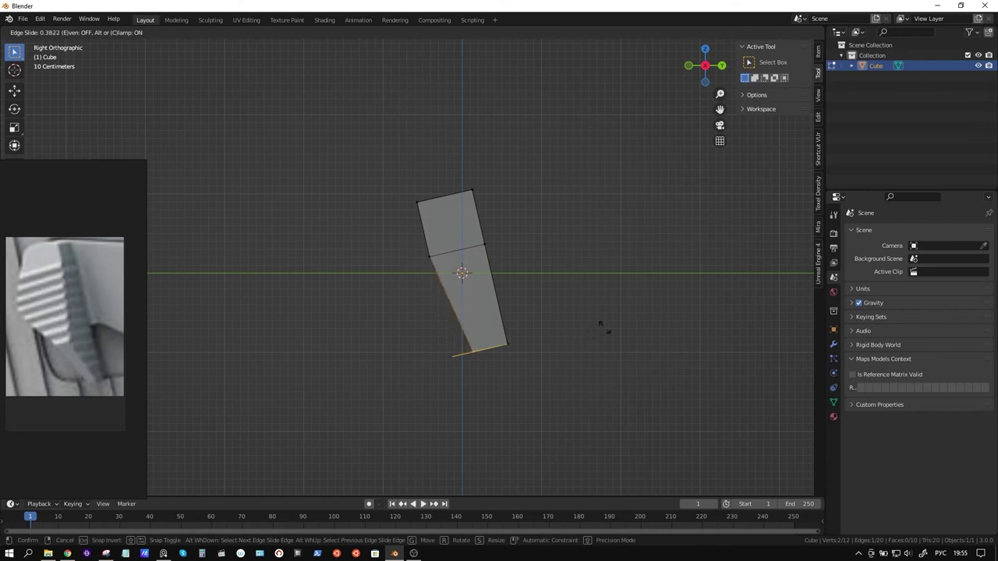
pyautogui.rightClick(674, 296)
pyautogui.click(416, 213)
pyautogui.press('g')
pyautogui.press('g')
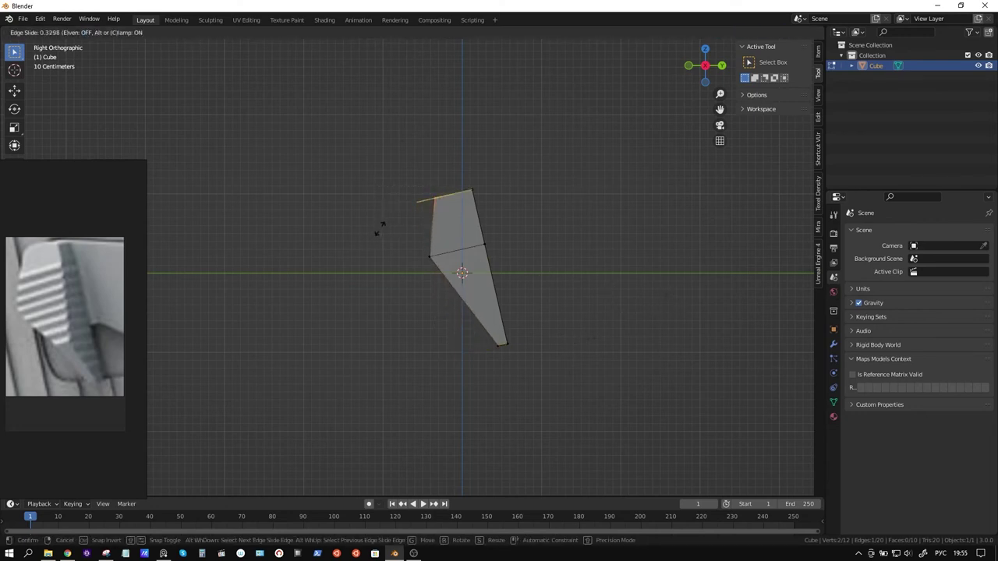
pyautogui.rightClick(379, 228)
# Step: Try a rounded bevel on the left edge, cancel it, and leave Edit Mode
pyautogui.press('ctrl')
pyautogui.hotkey('ctrl', 'b')
pyautogui.scroll(1, 472, 233)
pyautogui.press('Escape')
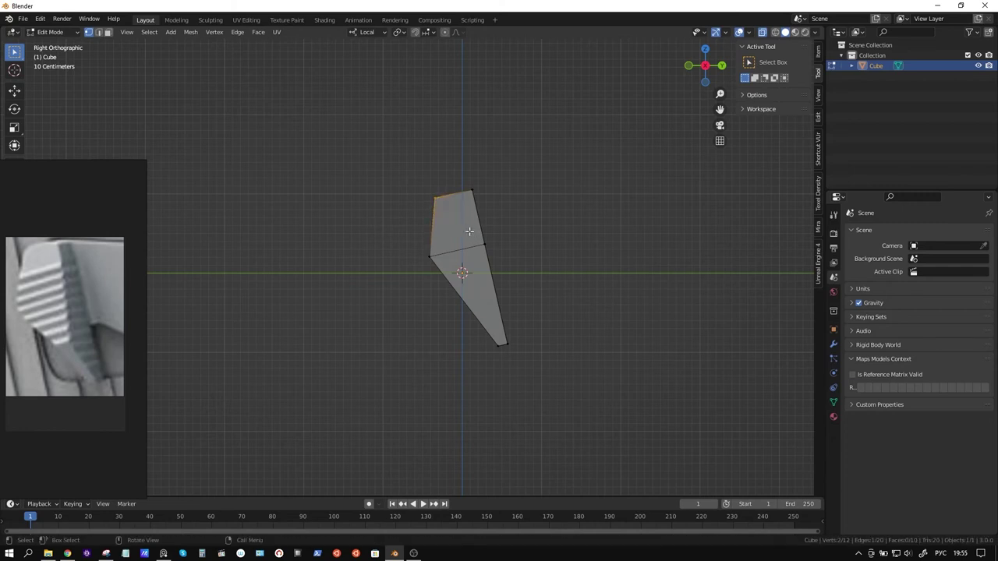
pyautogui.press('Tab')
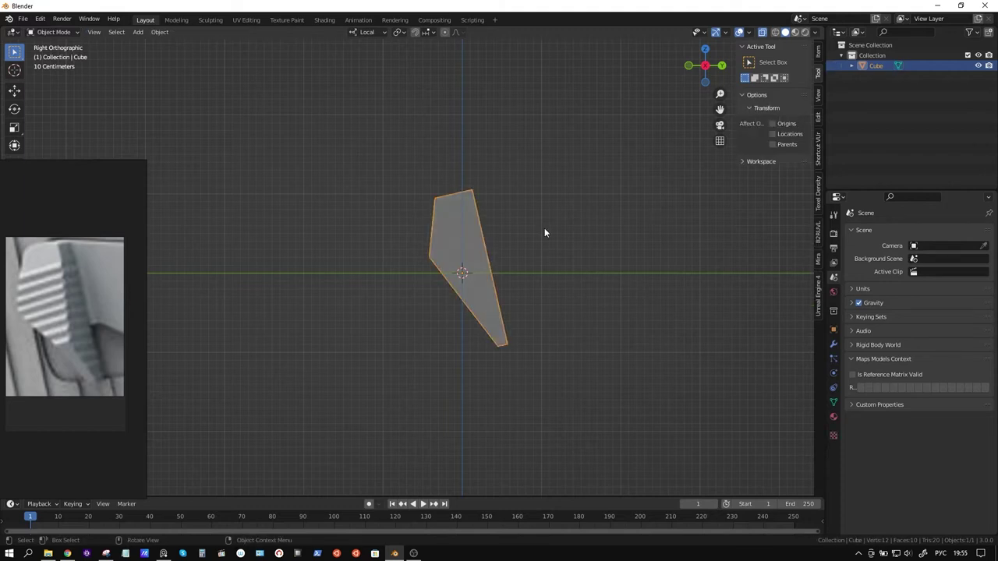
# Step: Apply the object's transforms and return to Edit Mode
pyautogui.hotkey('shift', 'a')
pyautogui.hotkey('ctrl', 'a')
pyautogui.click(518, 204)
pyautogui.press('Tab')
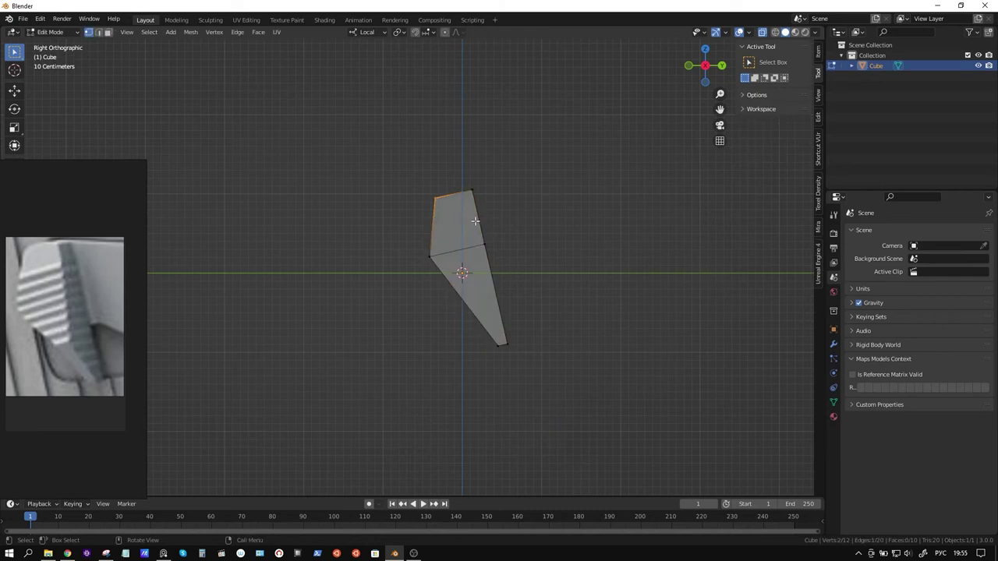
# Step: Bevel the top-left edge, attempt the lower-left edge, then cancel and undo
pyautogui.hotkey('ctrl', 'b')
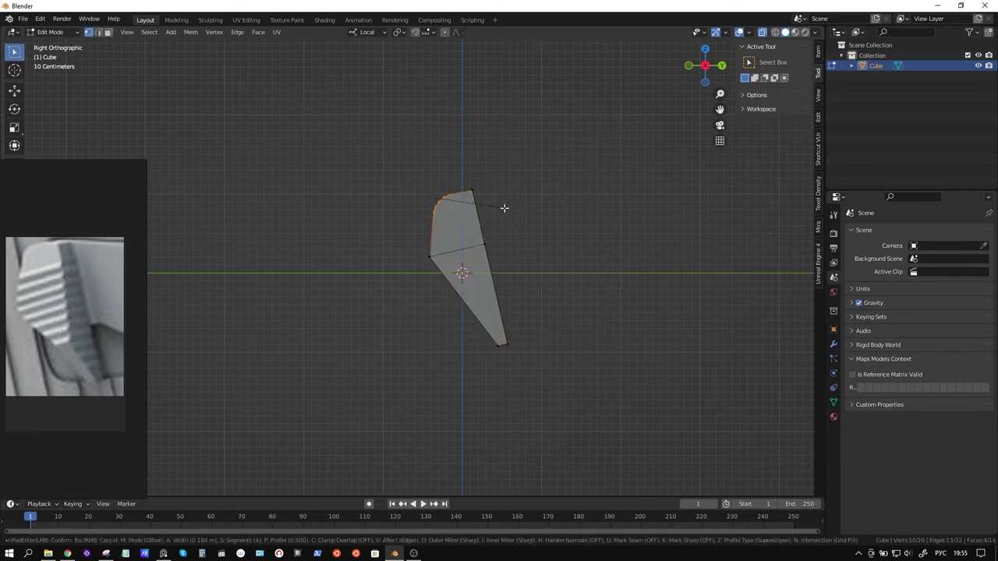
pyautogui.click(504, 208)
pyautogui.click(442, 251)
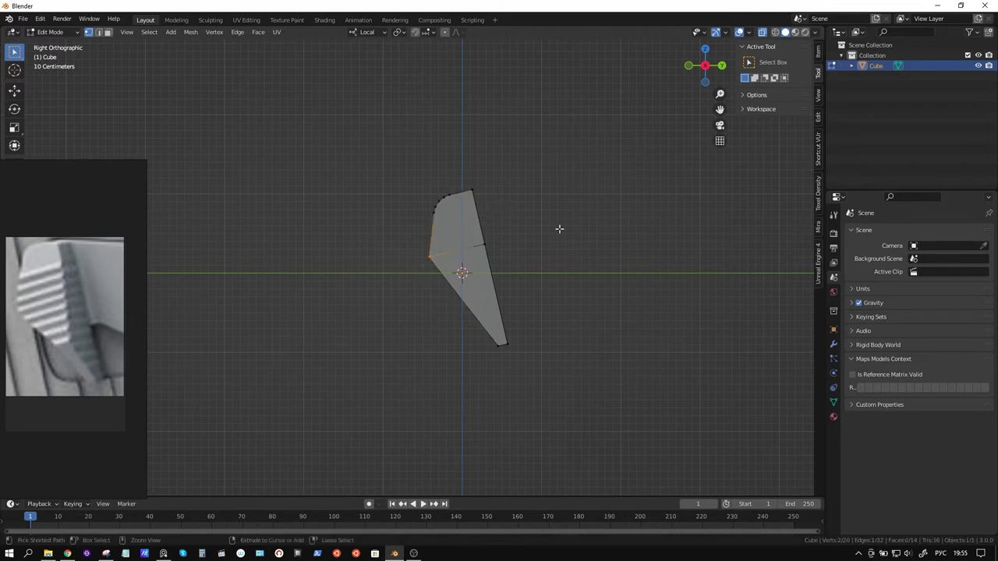
pyautogui.hotkey('ctrl', 'b')
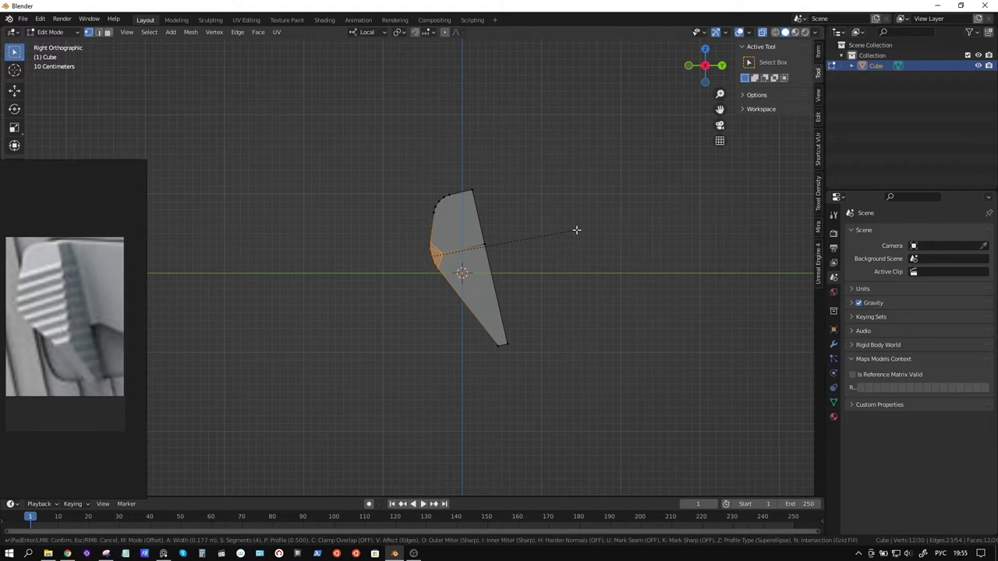
pyautogui.press('Escape')
pyautogui.hotkey('ctrl', 'z')
pyautogui.hotkey('ctrl', 'z')
pyautogui.hotkey('ctrl', 'z')
# Step: Make the part thinner by moving its grown face selection along local X
pyautogui.moveTo(536, 222)
pyautogui.mouseDown(button='middle')
pyautogui.moveTo(550, 226)
pyautogui.moveTo(443, 253)
pyautogui.mouseUp(button='middle')
pyautogui.press('ctrl+KP_Add')
pyautogui.press('g')
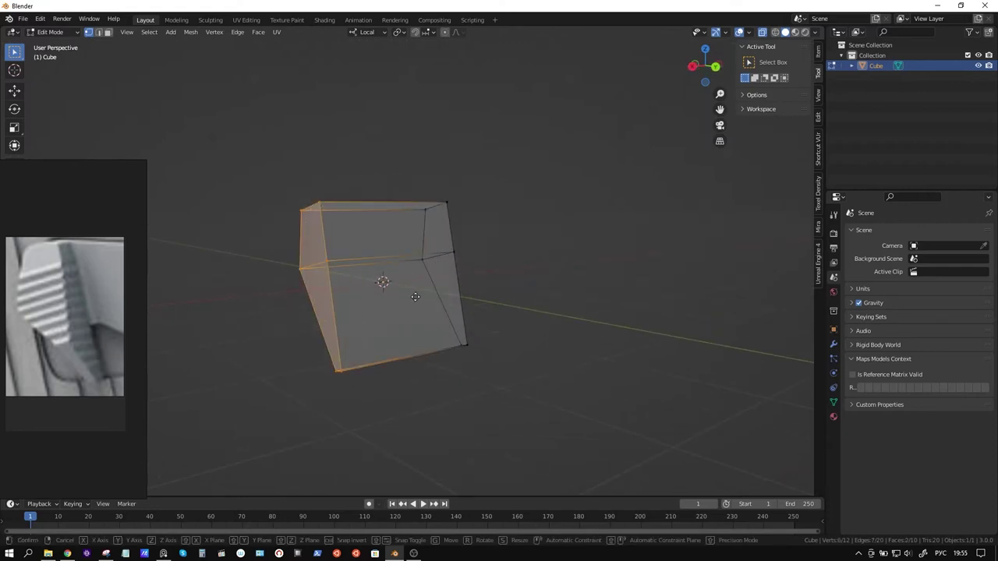
pyautogui.press('x')
pyautogui.press('x')
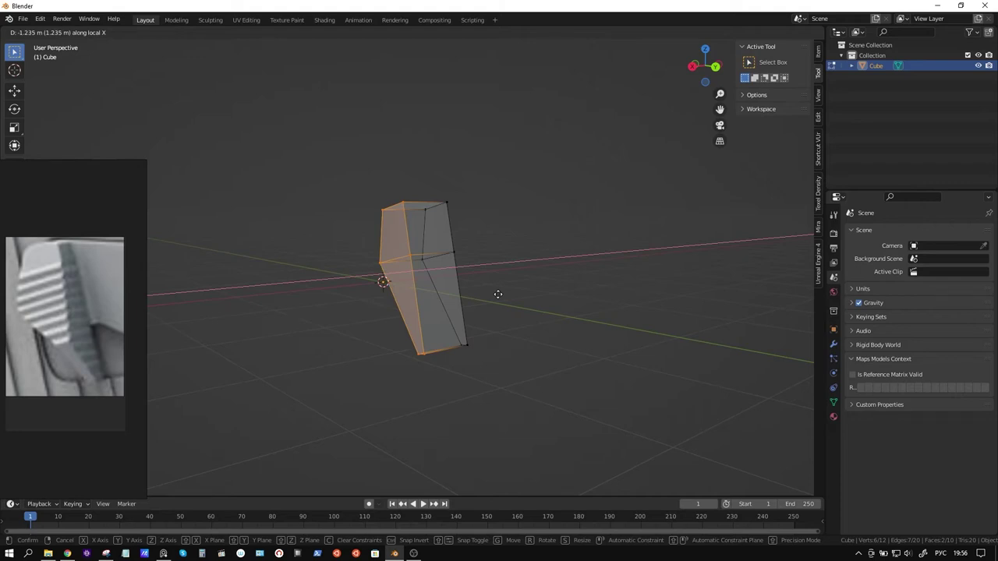
pyautogui.click(497, 293)
pyautogui.moveTo(494, 292)
pyautogui.mouseDown(button='middle')
pyautogui.moveTo(445, 296)
pyautogui.moveTo(535, 289)
pyautogui.moveTo(478, 275)
pyautogui.moveTo(499, 274)
pyautogui.mouseUp(button='middle')
# Step: Round the top-left edge with a 4-segment bevel
pyautogui.click(436, 209)
pyautogui.moveTo(414, 218)
pyautogui.mouseDown(button='middle')
pyautogui.moveTo(547, 247)
pyautogui.moveTo(581, 274)
pyautogui.moveTo(597, 269)
pyautogui.moveTo(452, 277)
pyautogui.moveTo(596, 273)
pyautogui.mouseUp(button='middle')
pyautogui.hotkey('ctrl', 'b')
pyautogui.scroll(3, 604, 277)
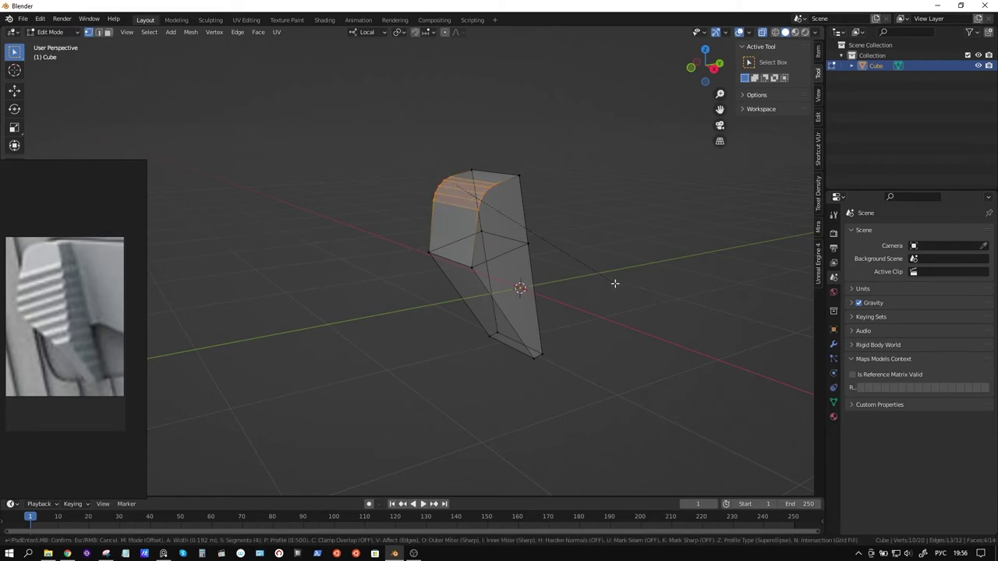
pyautogui.click(608, 280)
# Step: Bevel the lower-left edge with 4 segments and return to Object Mode
pyautogui.moveTo(608, 281)
pyautogui.mouseDown(button='middle')
pyautogui.moveTo(535, 272)
pyautogui.moveTo(389, 287)
pyautogui.mouseUp(button='middle')
pyautogui.hotkey('ctrl', 'b')
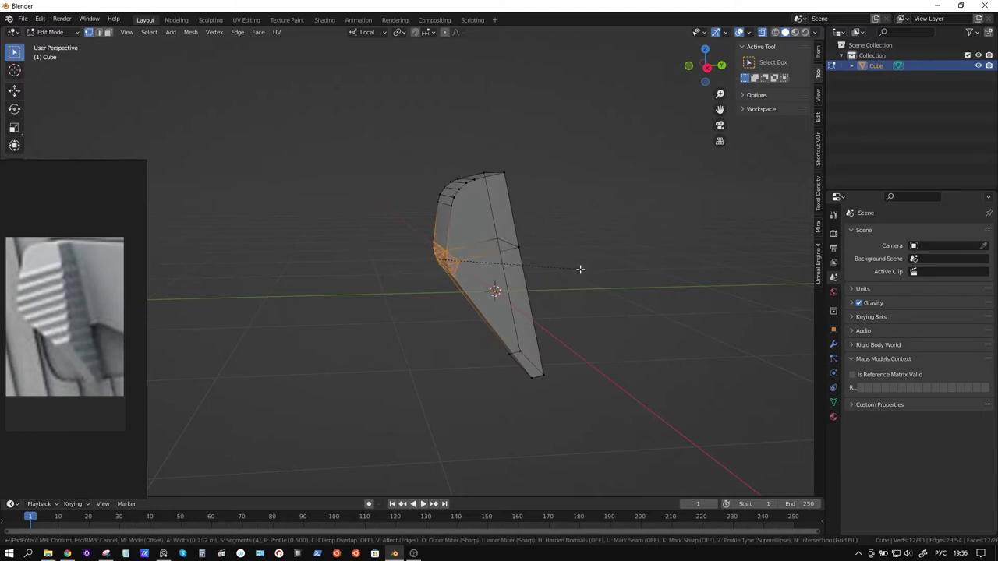
pyautogui.click(581, 269)
pyautogui.moveTo(618, 303)
pyautogui.mouseDown(button='middle')
pyautogui.moveTo(590, 276)
pyautogui.moveTo(488, 296)
pyautogui.moveTo(537, 288)
pyautogui.mouseUp(button='middle')
pyautogui.press('Tab')
pyautogui.hotkey('shift', 'a')
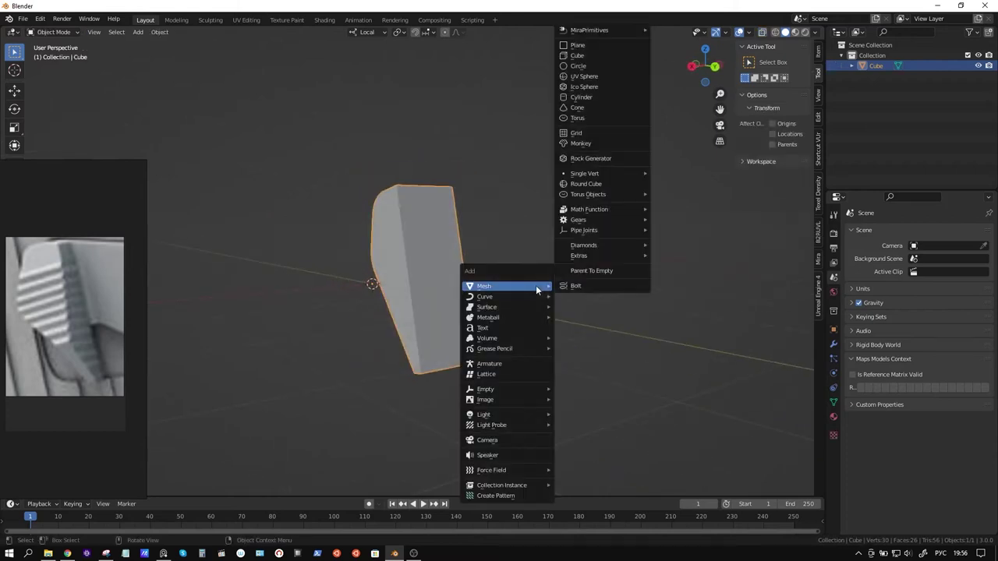
# Step: Add a second cube, move it along X, and enlarge it
pyautogui.click(591, 55)
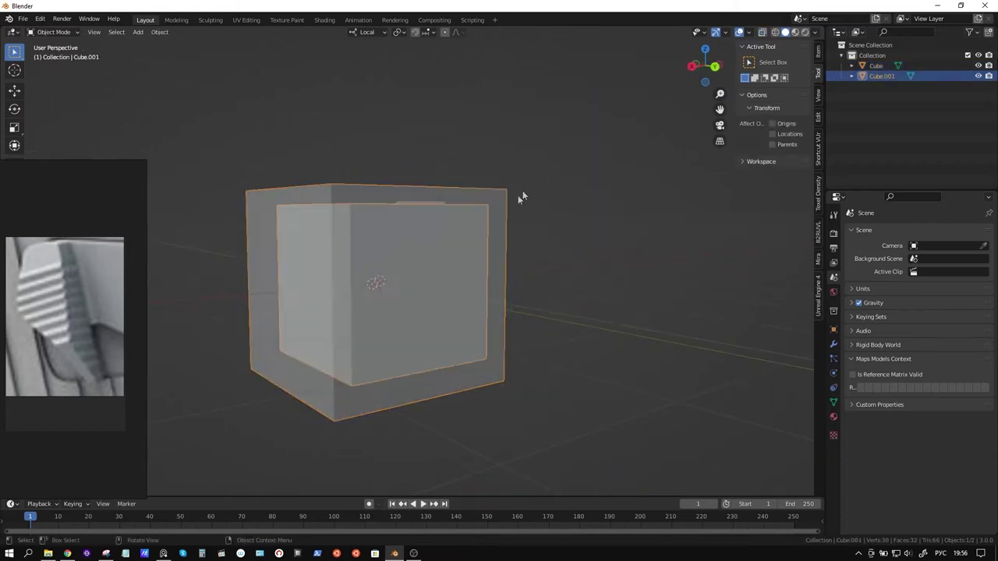
pyautogui.moveTo(522, 190); pyautogui.dragTo(466, 215, button='middle')
pyautogui.press('g')
pyautogui.press('x')
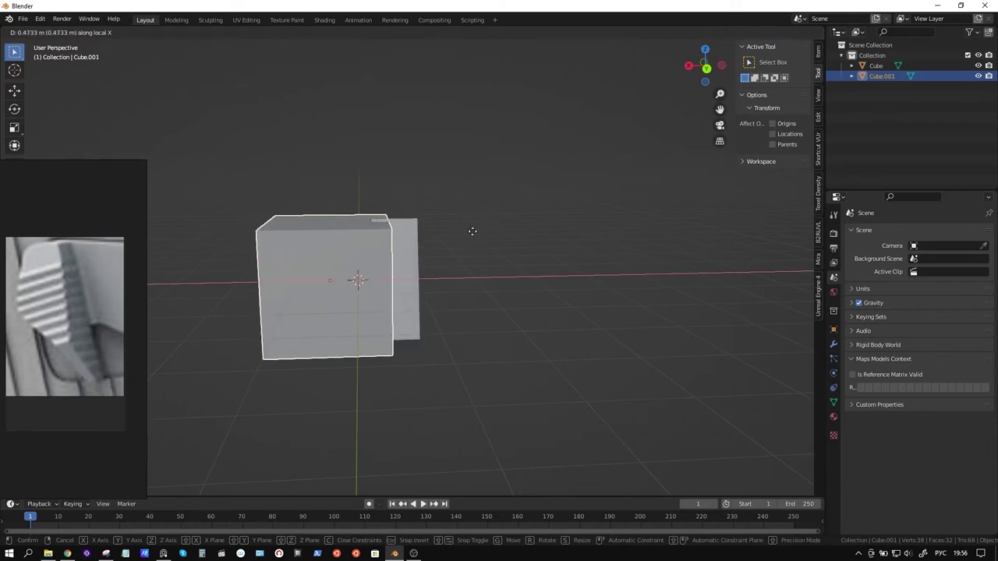
pyautogui.click(473, 236)
pyautogui.press('s')
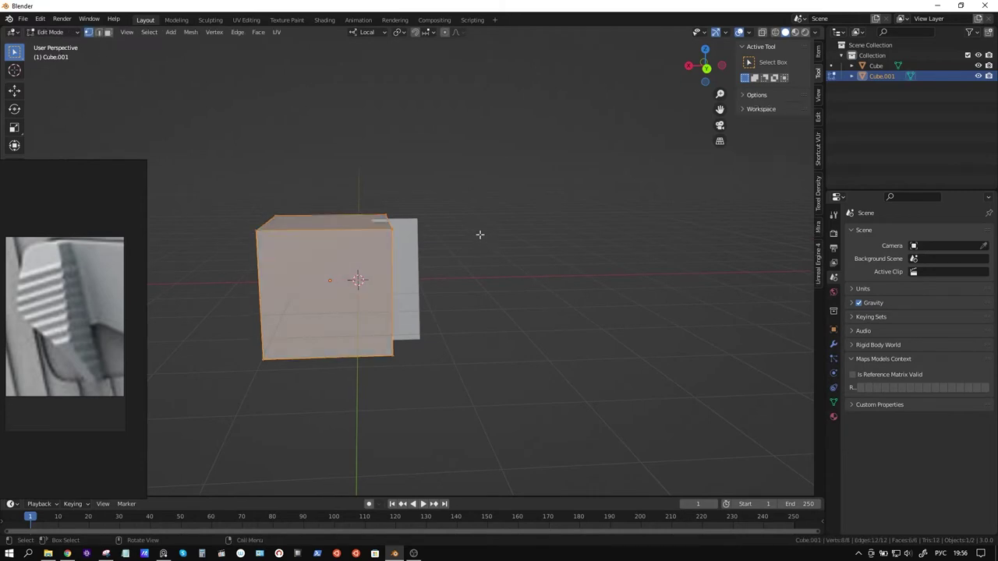
pyautogui.click(499, 245)
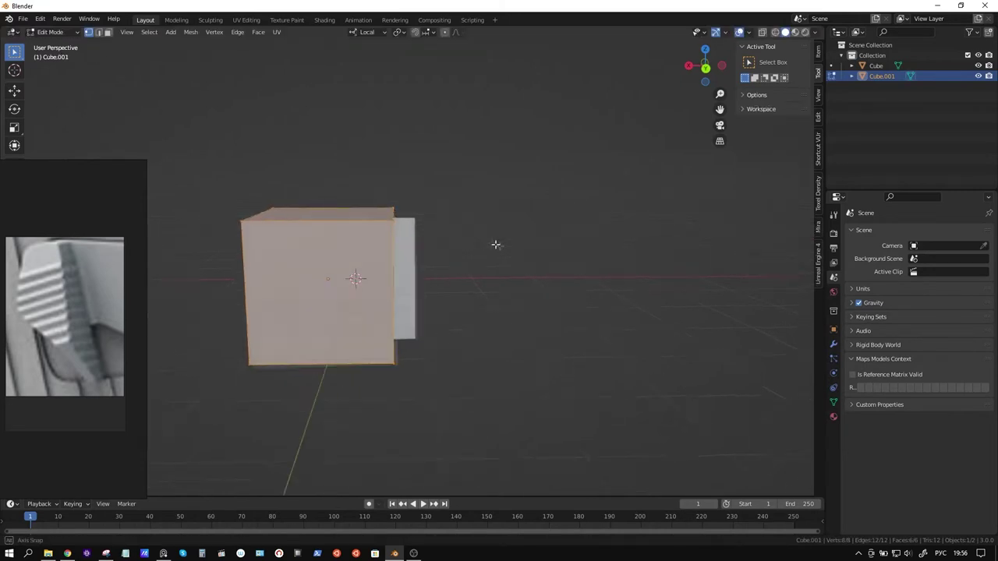
pyautogui.moveTo(494, 245); pyautogui.dragTo(488, 234, button='middle')
# Step: Add a loop cut near Cube.001's bottom and move it 0.3467 m along local X
pyautogui.press('Tab')
pyautogui.hotkey('ctrl', 'r')
pyautogui.click(352, 272)
pyautogui.click(375, 312)
pyautogui.press('g')
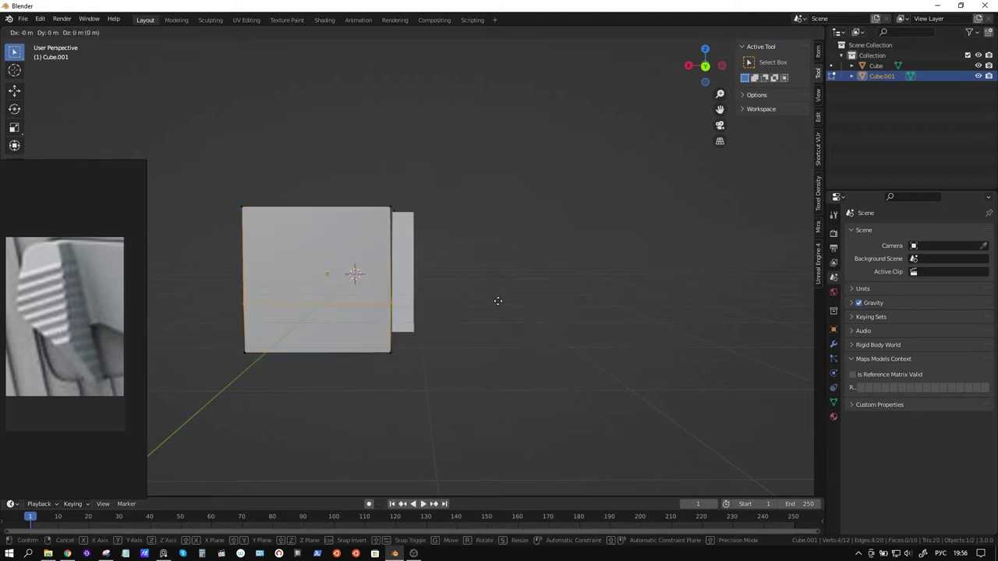
pyautogui.press('x')
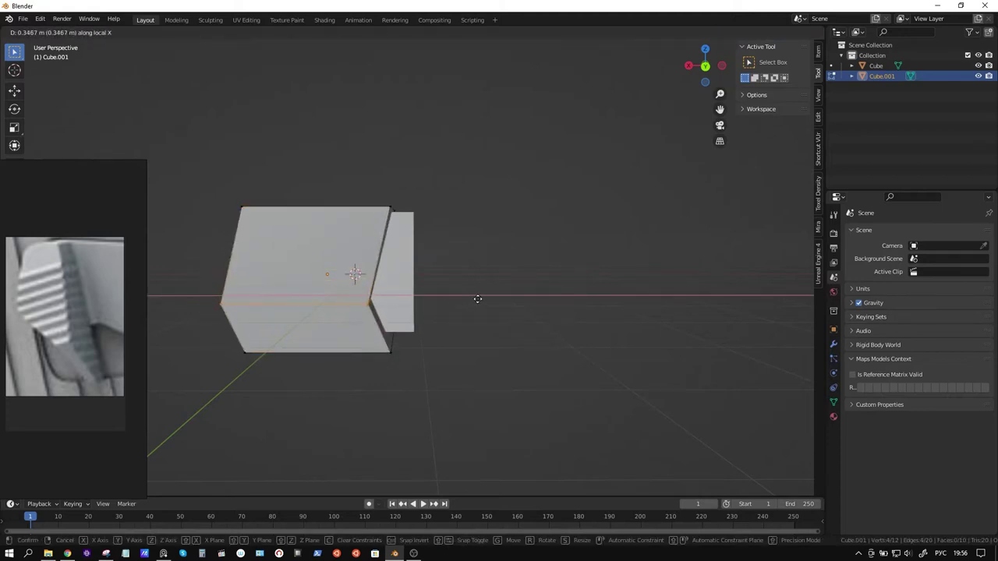
pyautogui.click(478, 298)
# Step: Select both cubes and apply a BoolTool Difference cut to the small block
pyautogui.press('Tab')
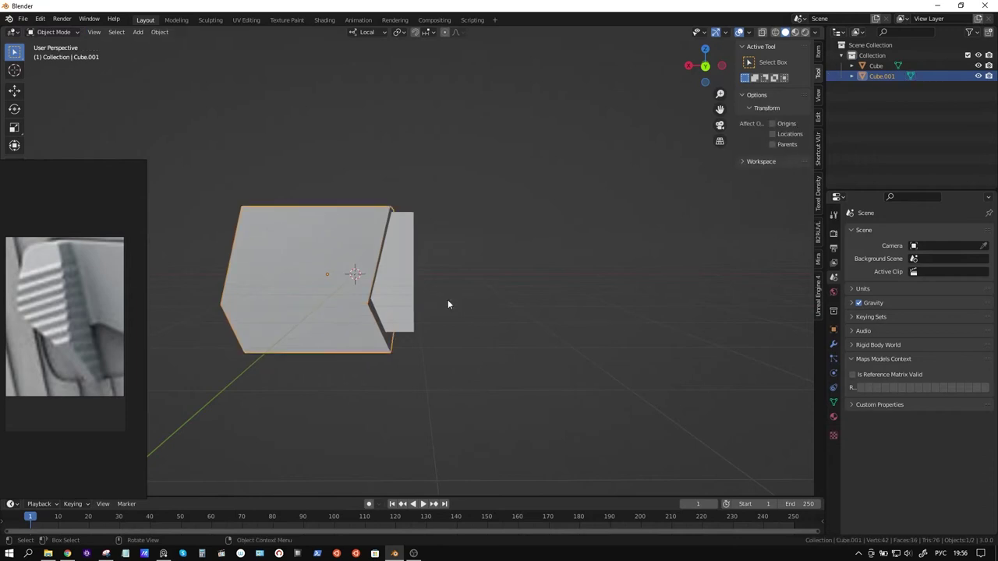
pyautogui.keyDown('shift'); pyautogui.click(403, 272); pyautogui.keyUp('shift')
pyautogui.press('ctrl+KP_Subtract')
# Step: Select the carved block and duplicate it in place
pyautogui.moveTo(404, 272)
pyautogui.mouseDown(button='middle')
pyautogui.moveTo(596, 254)
pyautogui.moveTo(456, 268)
pyautogui.mouseUp(button='middle')
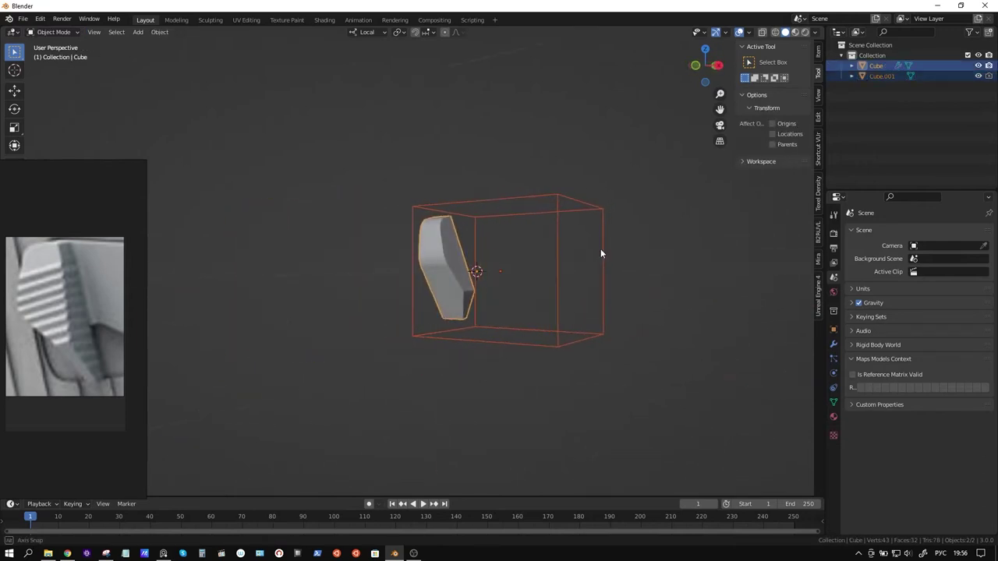
pyautogui.scroll(3, 456, 268)
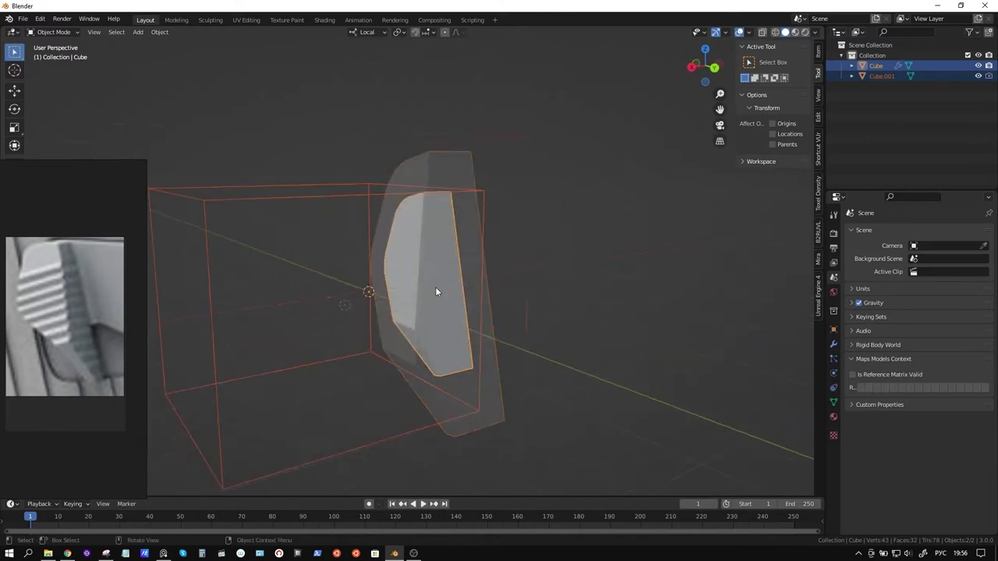
pyautogui.scroll(2, 454, 289)
pyautogui.click(527, 282)
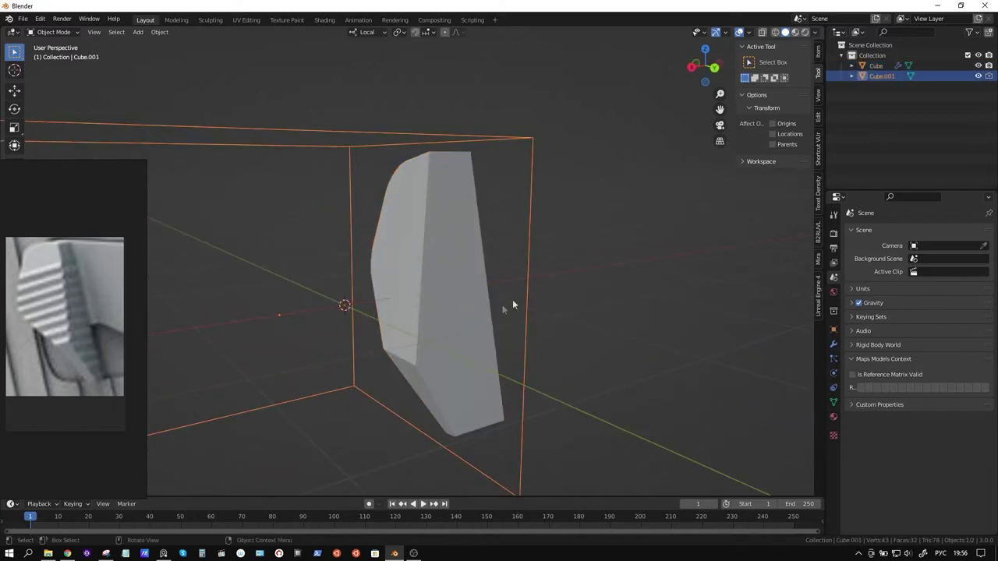
pyautogui.moveTo(514, 300); pyautogui.dragTo(526, 275, button='middle')
pyautogui.click(472, 281)
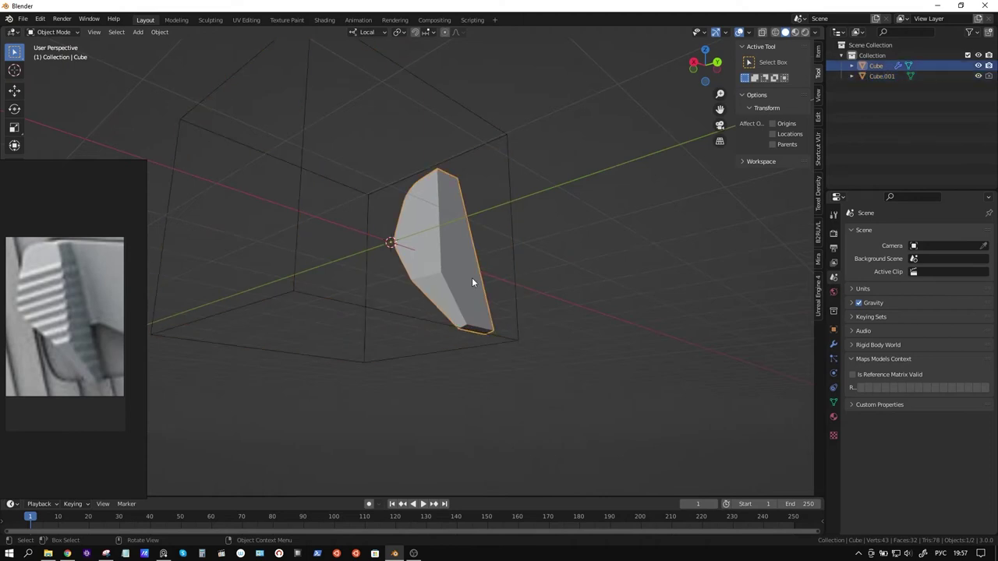
pyautogui.hotkey('shift', 'd')
pyautogui.press('Escape')
# Step: Move the copy into a new Collection 2 and hide the original Collection
pyautogui.press('m')
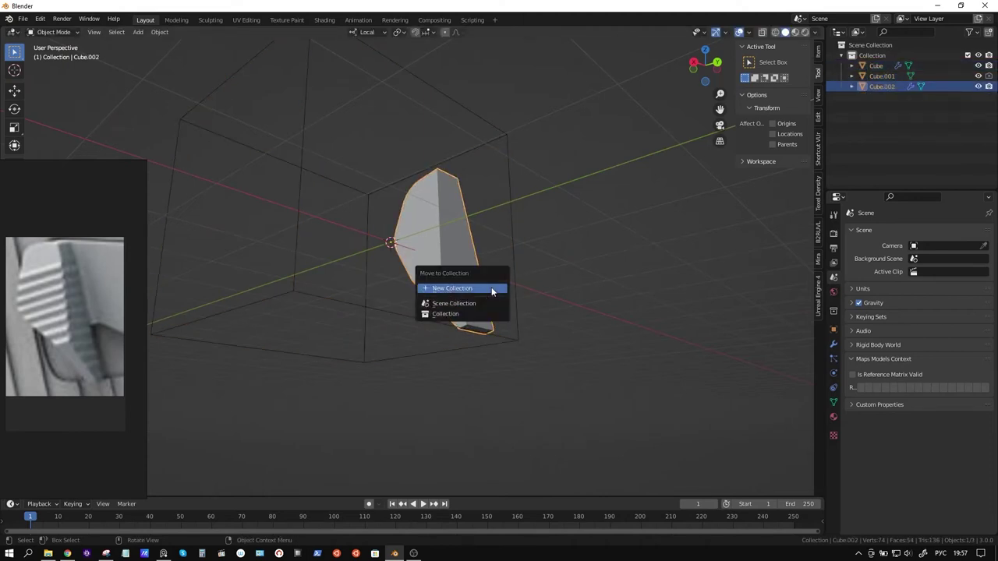
pyautogui.click(492, 289)
pyautogui.click(498, 319)
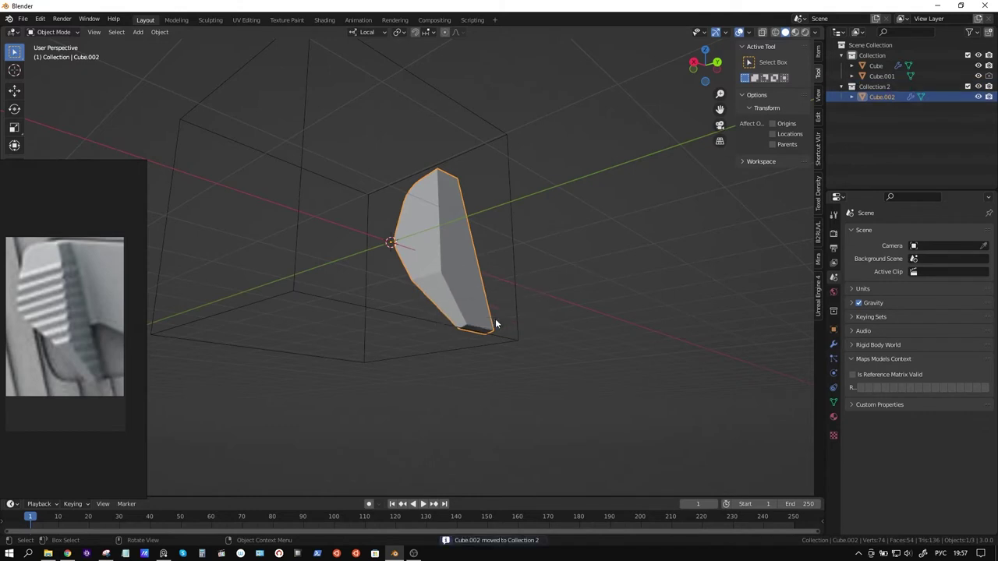
pyautogui.click(979, 56)
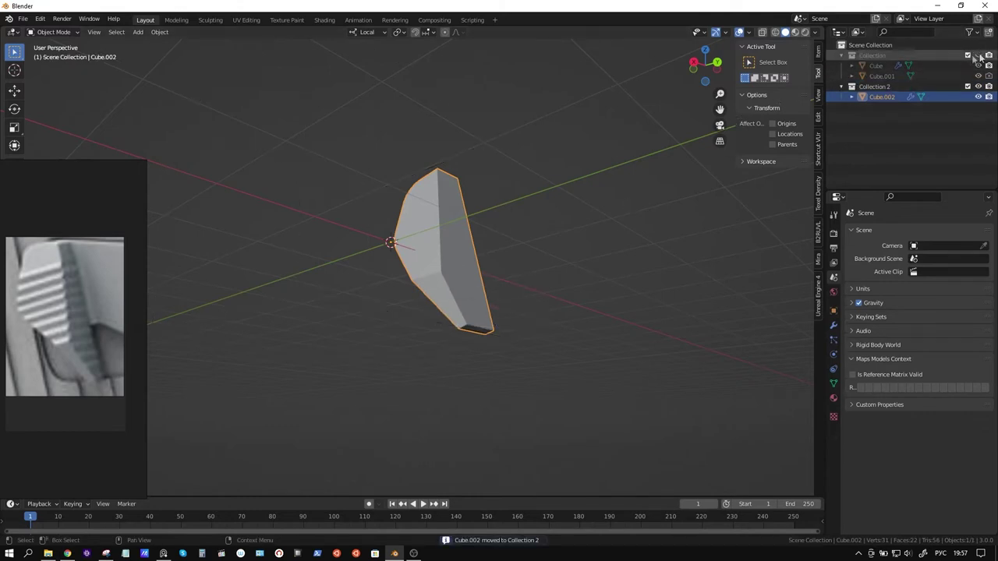
pyautogui.moveTo(463, 242); pyautogui.dragTo(499, 267, button='middle')
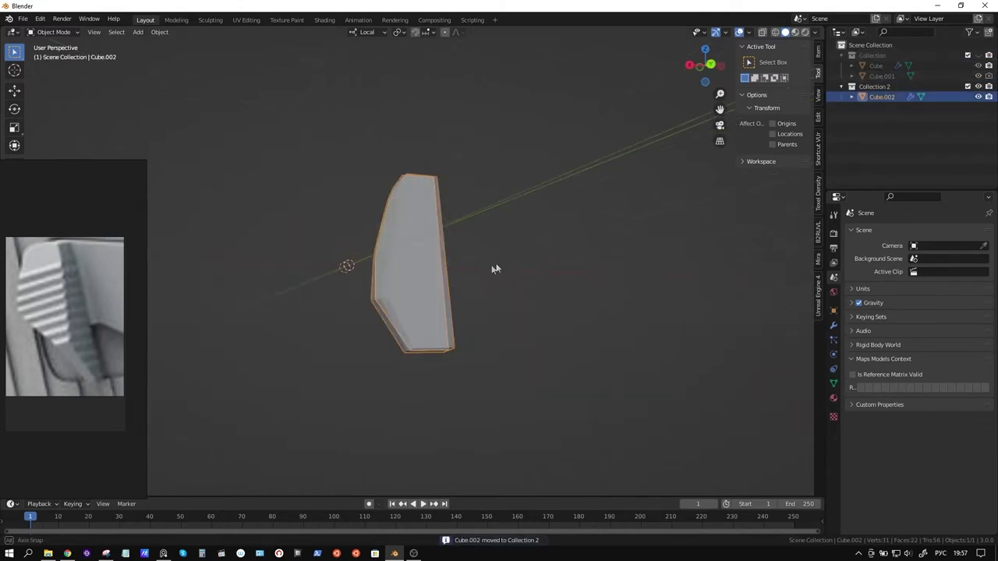
# Step: Apply the copy's boolean modifier, removing an accidental duplicate modifier first
pyautogui.click(833, 325)
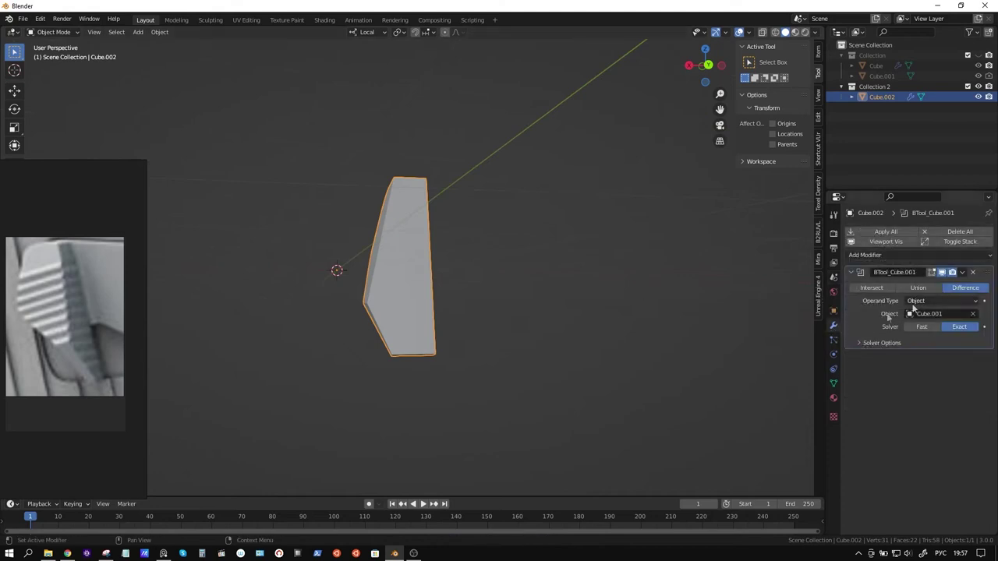
pyautogui.click(962, 272)
pyautogui.click(949, 290)
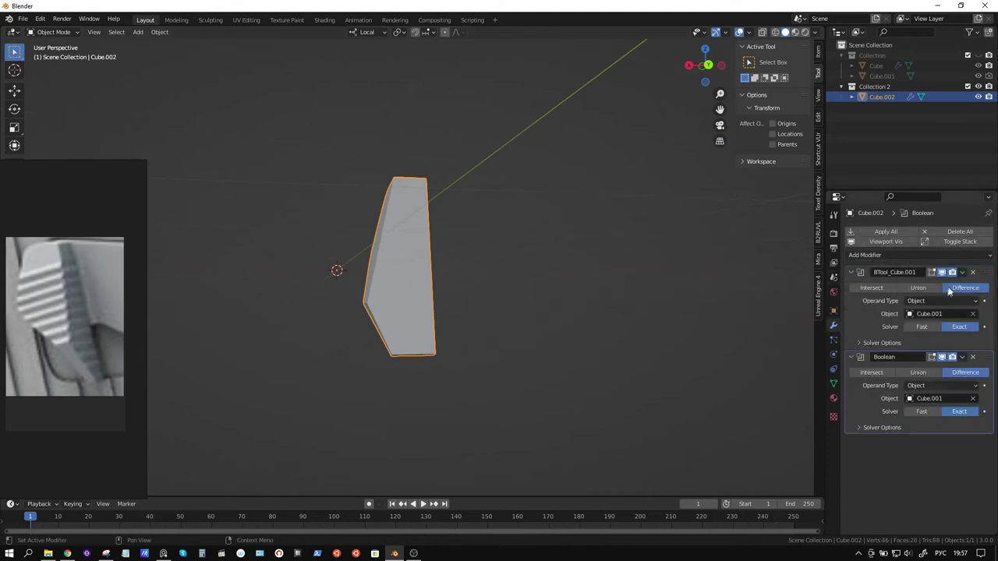
pyautogui.click(972, 356)
pyautogui.click(962, 272)
pyautogui.click(945, 283)
pyautogui.moveTo(560, 265)
pyautogui.mouseDown(button='middle')
pyautogui.moveTo(494, 260)
pyautogui.moveTo(614, 258)
pyautogui.moveTo(445, 269)
pyautogui.moveTo(365, 263)
pyautogui.mouseUp(button='middle')
# Step: Enter Edit Mode in edge select and pick a stray edge on the face
pyautogui.press('Tab')
pyautogui.press('2')
pyautogui.click(447, 241)
# Step: Limited Dissolve the stray edges on the flat face, then switch to face select
pyautogui.scroll(3, 364, 249)
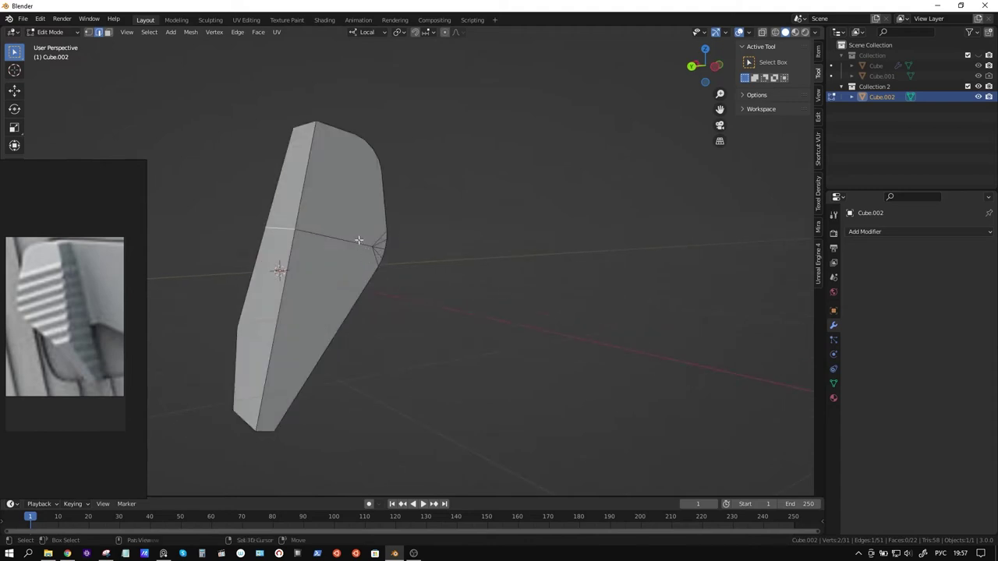
pyautogui.keyDown('ctrl'); pyautogui.click(372, 249); pyautogui.keyUp('ctrl')
pyautogui.press('x')
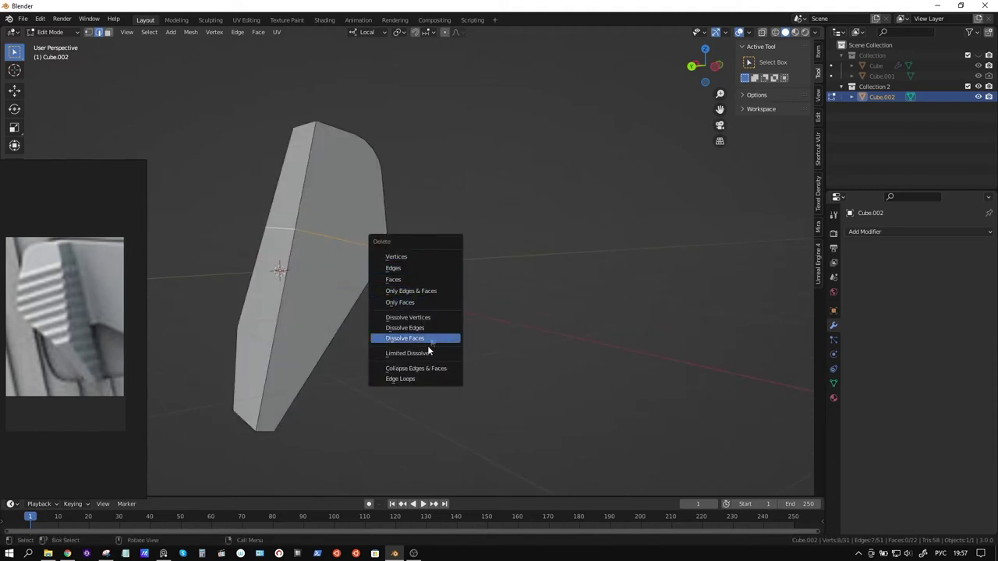
pyautogui.click(427, 352)
pyautogui.moveTo(321, 293)
pyautogui.mouseDown(button='middle')
pyautogui.moveTo(526, 289)
pyautogui.moveTo(489, 285)
pyautogui.moveTo(517, 275)
pyautogui.mouseUp(button='middle')
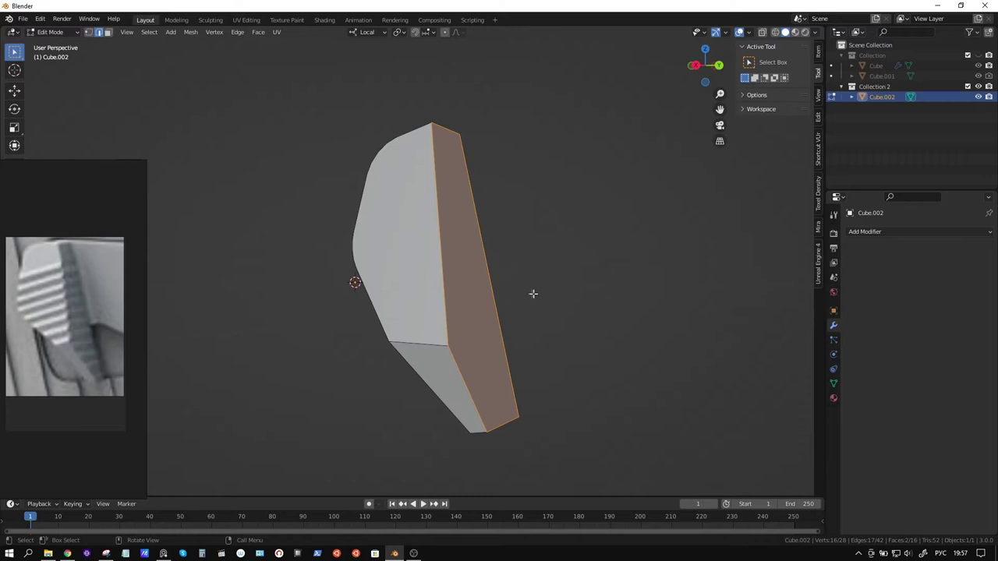
pyautogui.moveTo(533, 293)
pyautogui.mouseDown(button='middle')
pyautogui.moveTo(476, 296)
pyautogui.moveTo(486, 299)
pyautogui.mouseUp(button='middle')
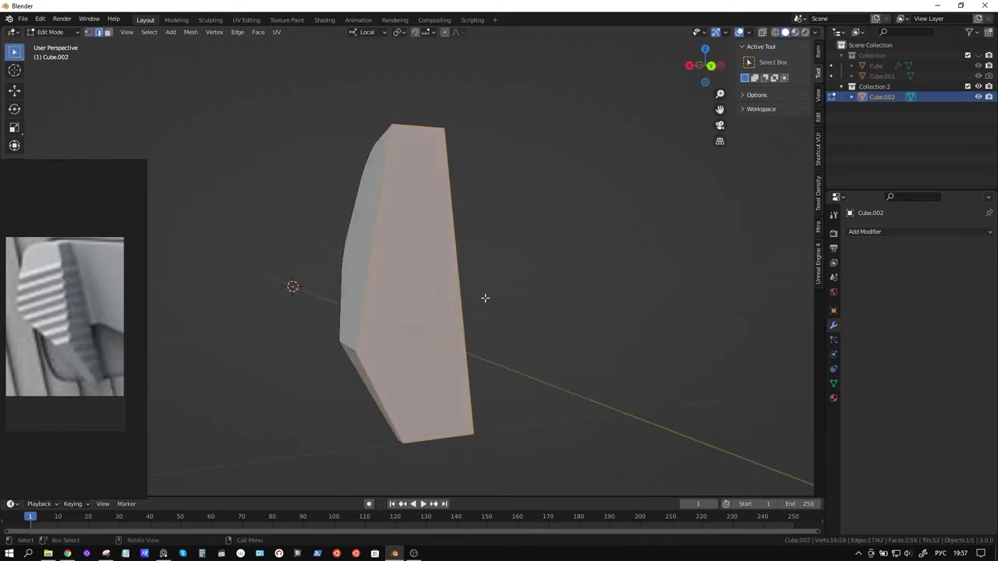
pyautogui.press('3')
pyautogui.moveTo(450, 267)
pyautogui.mouseDown(button='middle')
pyautogui.moveTo(666, 260)
pyautogui.moveTo(617, 245)
pyautogui.moveTo(571, 248)
pyautogui.moveTo(483, 273)
pyautogui.mouseUp(button='middle')
# Step: Align the view to the angled face and save it as a custom 'Face' orientation
pyautogui.press('shift+KP_7')
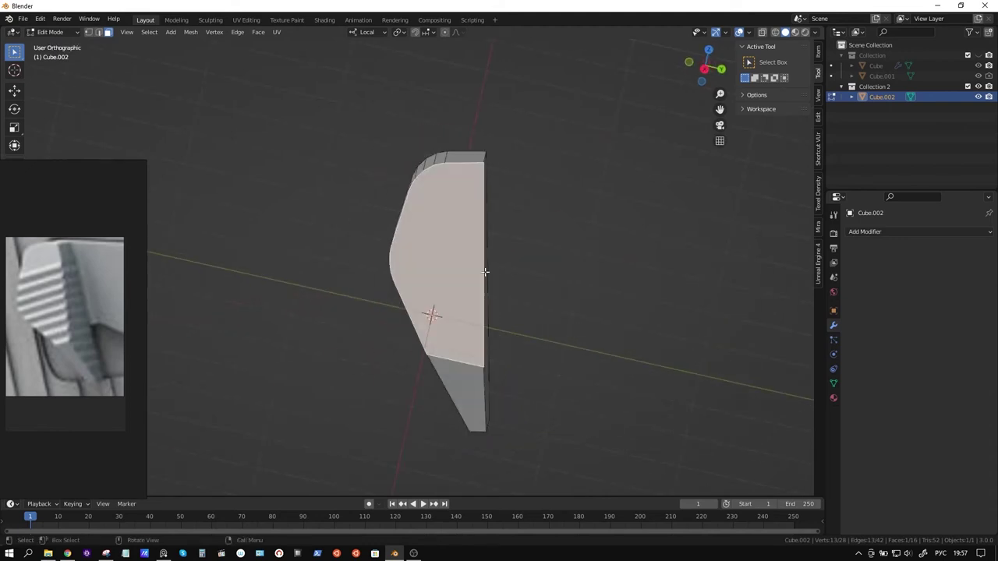
pyautogui.click(377, 33)
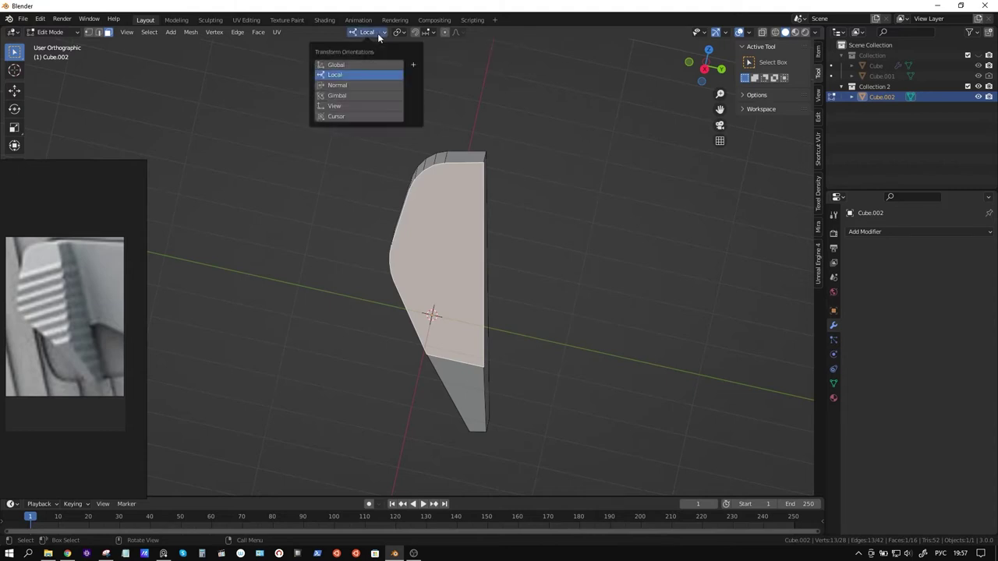
pyautogui.click(350, 107)
pyautogui.click(413, 66)
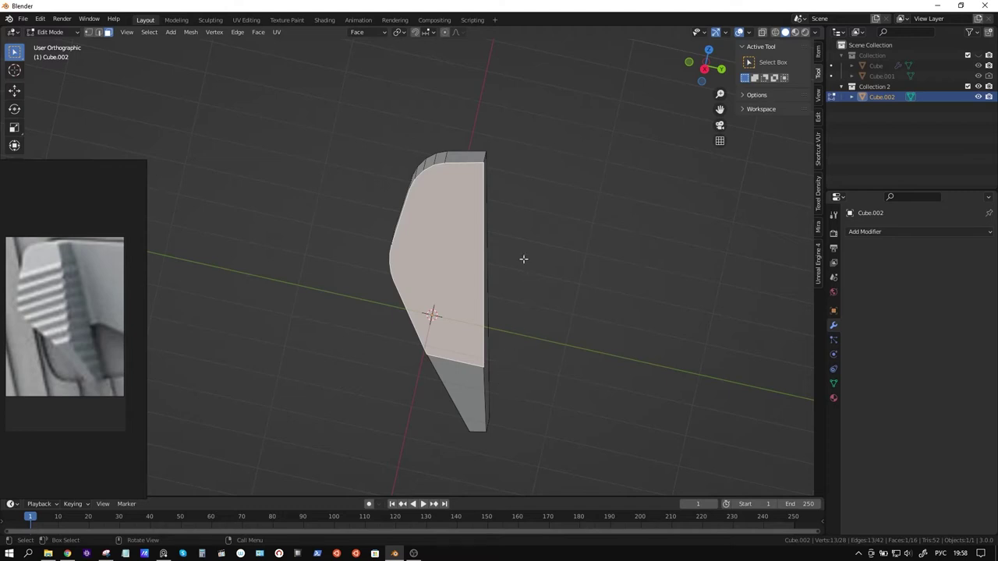
# Step: Add a cube, undo it, and return to Object Mode
pyautogui.hotkey('shift', 'a')
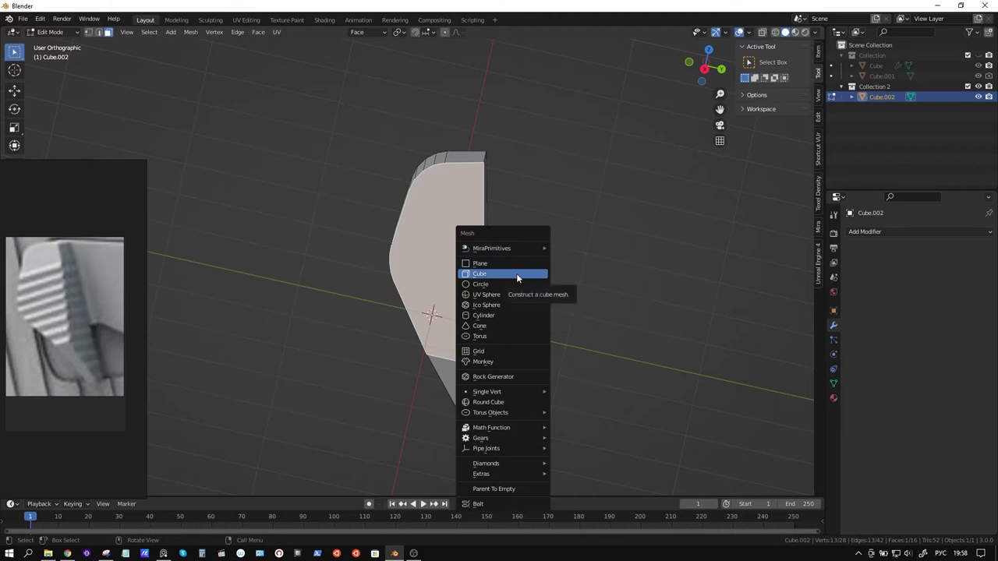
pyautogui.click(516, 273)
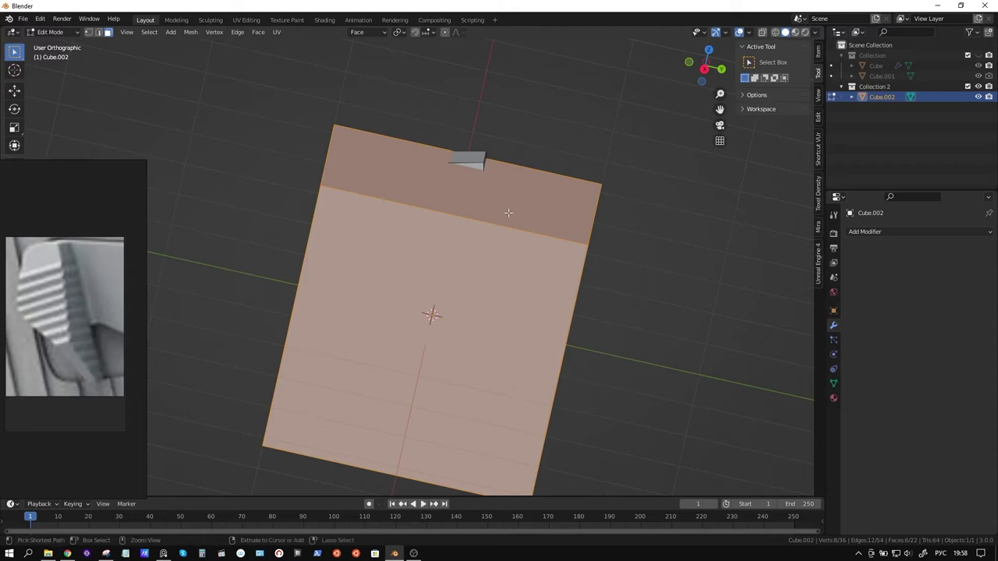
pyautogui.hotkey('ctrl', 'z')
pyautogui.press('Tab')
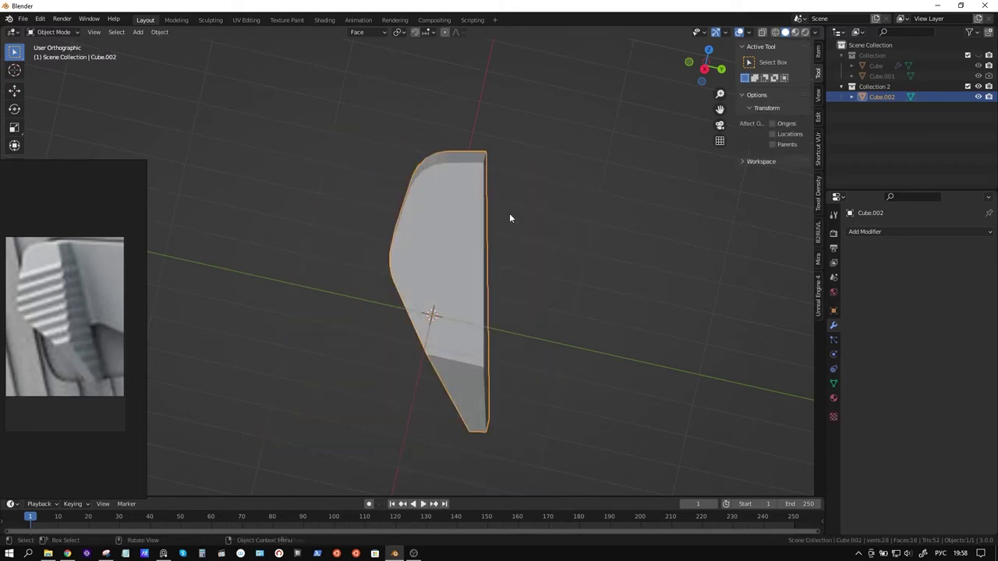
pyautogui.hotkey('shift', 'a')
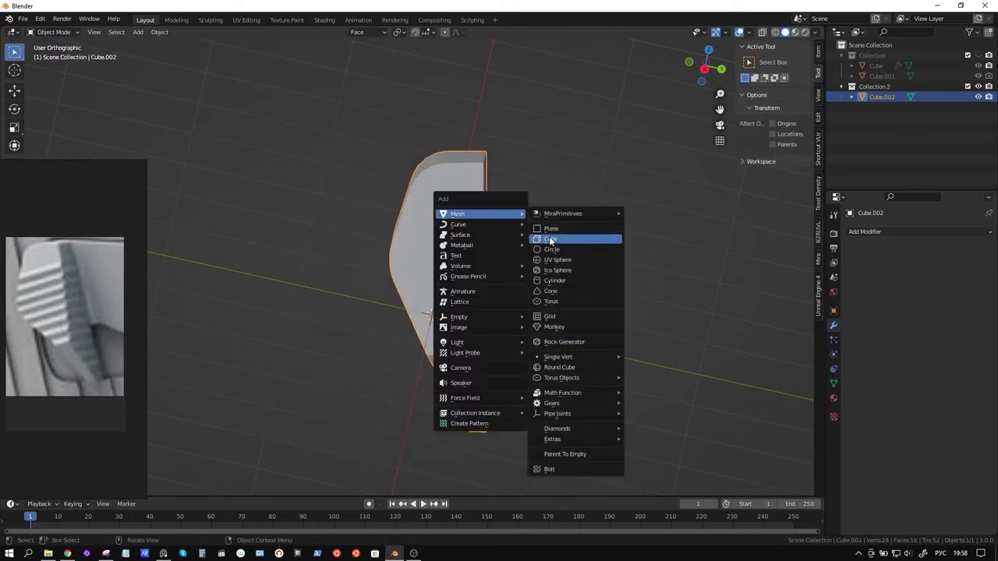
# Step: Add Cube.003 and set snapping to Face with Closest
pyautogui.click(549, 239)
pyautogui.scroll(-5, 632, 310)
pyautogui.moveTo(632, 310)
pyautogui.mouseDown(button='middle')
pyautogui.moveTo(435, 285)
pyautogui.moveTo(401, 294)
pyautogui.moveTo(479, 316)
pyautogui.moveTo(585, 312)
pyautogui.mouseUp(button='middle')
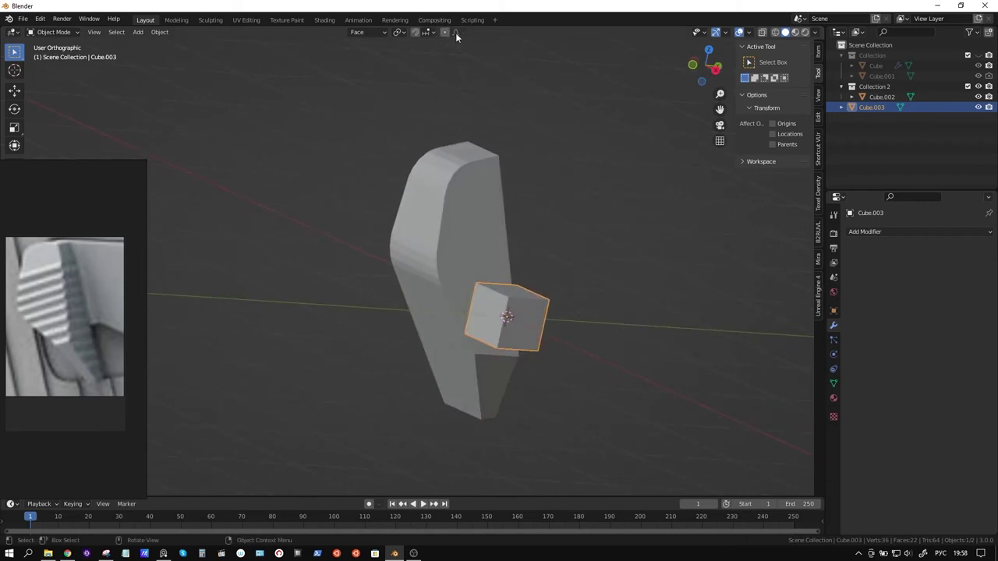
pyautogui.click(431, 32)
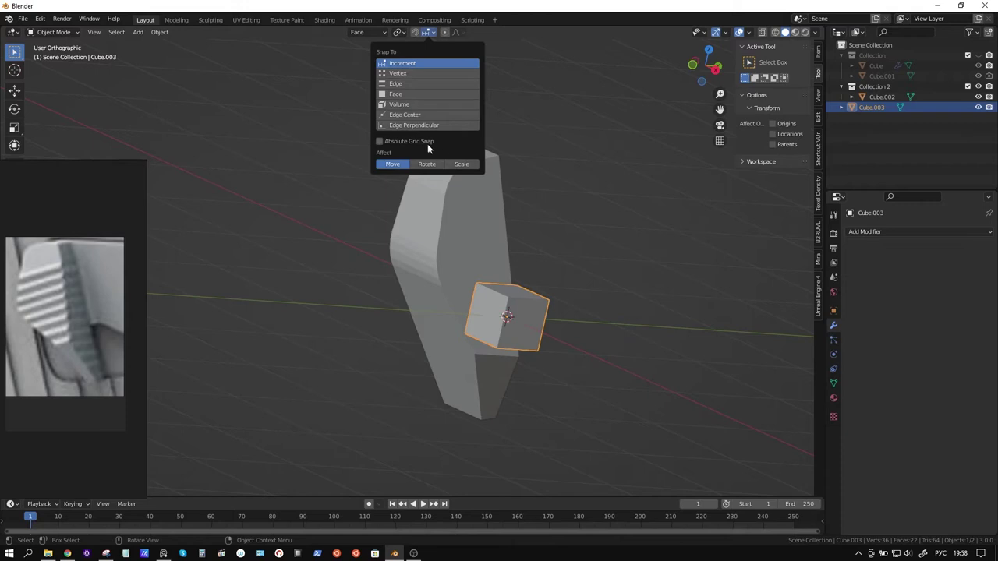
pyautogui.click(405, 94)
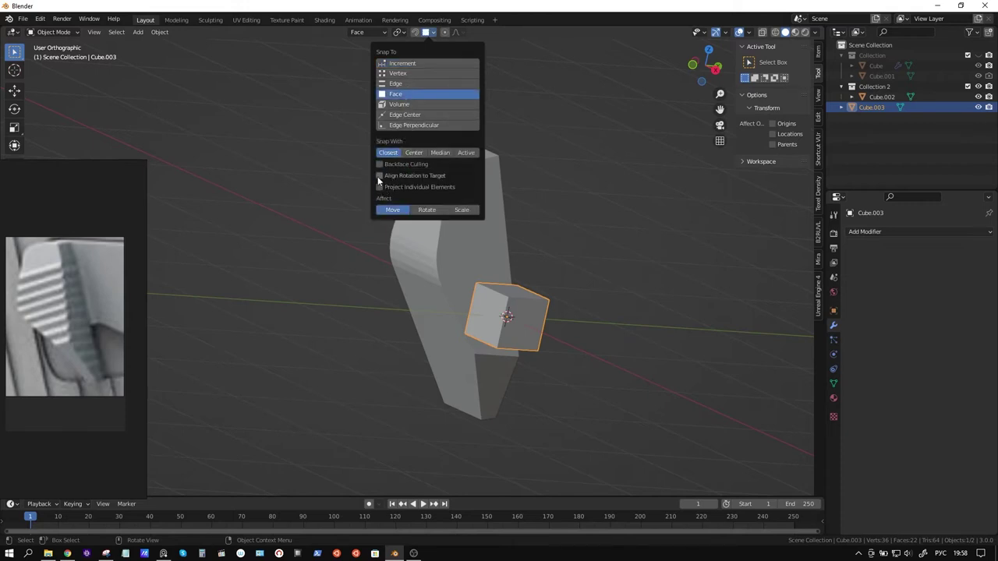
pyautogui.moveTo(489, 247); pyautogui.dragTo(446, 252, button='middle')
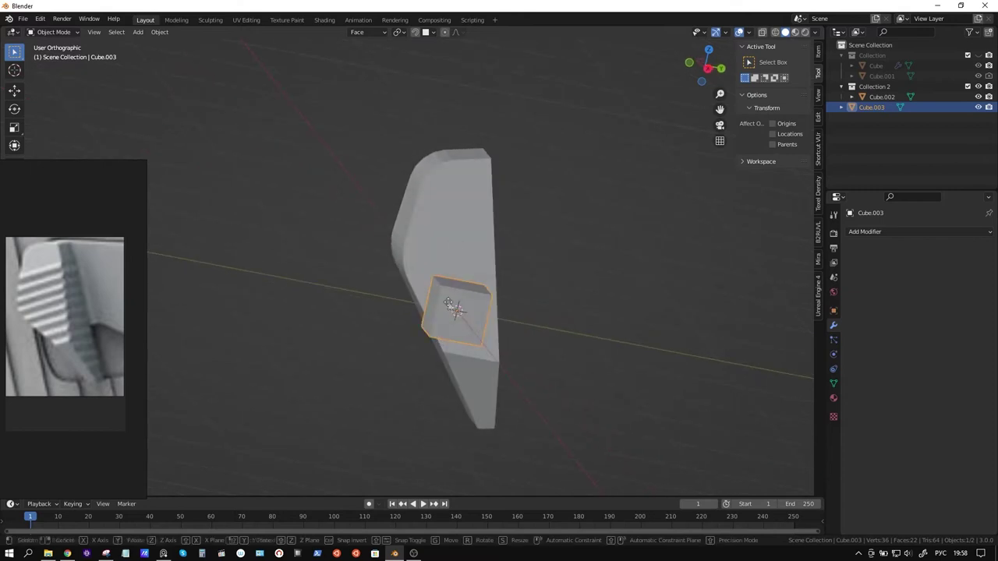
# Step: Snap Cube.003 onto the wedge's angled face
pyautogui.press('g')
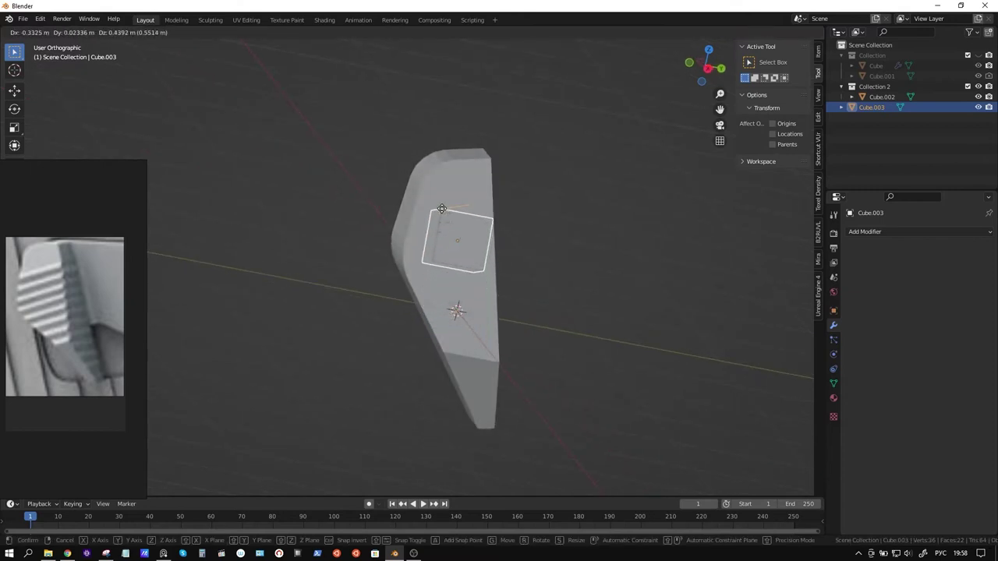
pyautogui.click(442, 212)
pyautogui.moveTo(441, 208)
pyautogui.mouseDown(button='middle')
pyautogui.moveTo(486, 230)
pyautogui.moveTo(531, 226)
pyautogui.moveTo(488, 231)
pyautogui.moveTo(459, 186)
pyautogui.moveTo(508, 211)
pyautogui.moveTo(466, 211)
pyautogui.moveTo(485, 251)
pyautogui.mouseUp(button='middle')
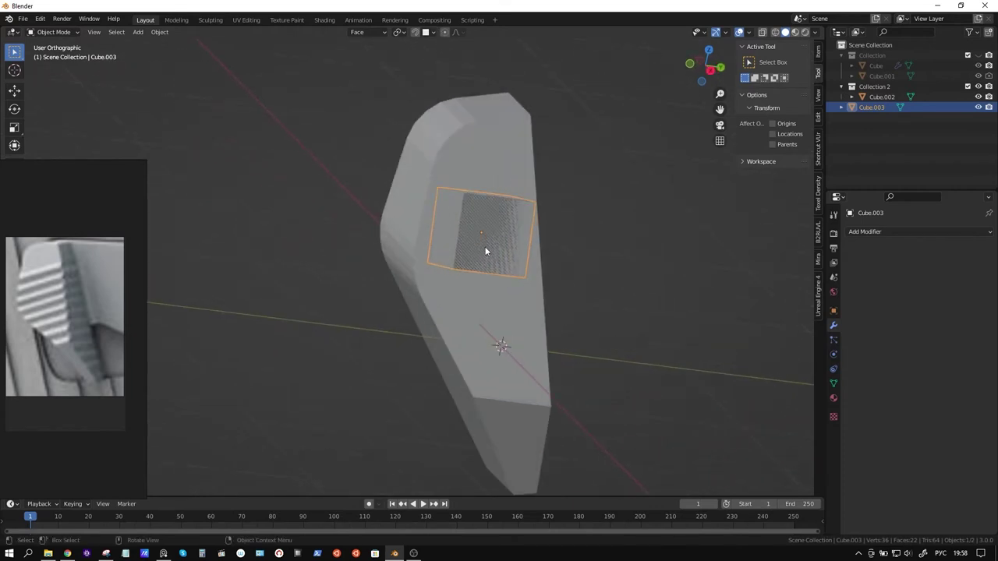
# Step: Push one face of Cube.003 0.8454 m outward along Face Z, then view it from the front
pyautogui.press('Tab')
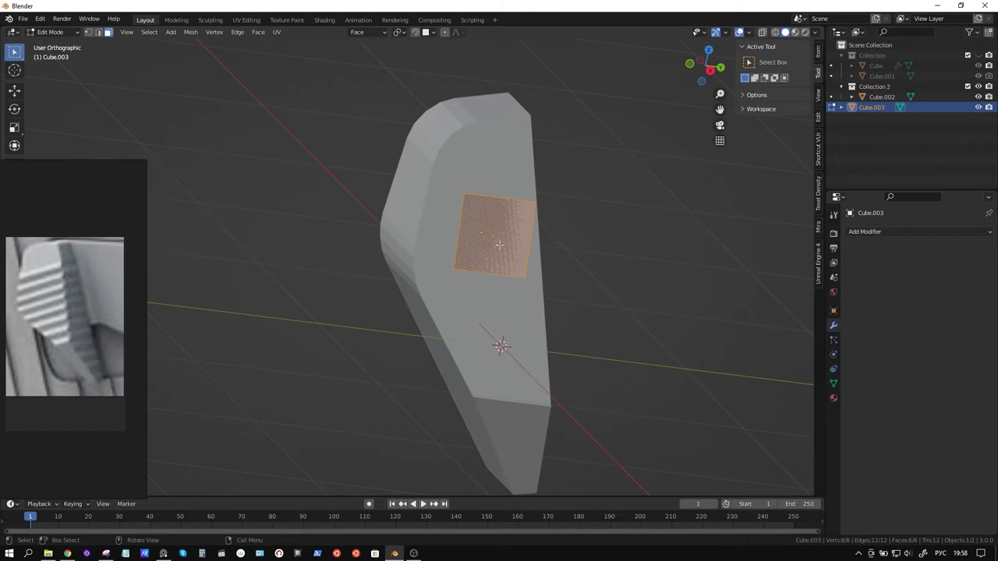
pyautogui.moveTo(498, 245); pyautogui.dragTo(468, 230, button='middle')
pyautogui.hotkey('alt', 'z')
pyautogui.click(463, 227)
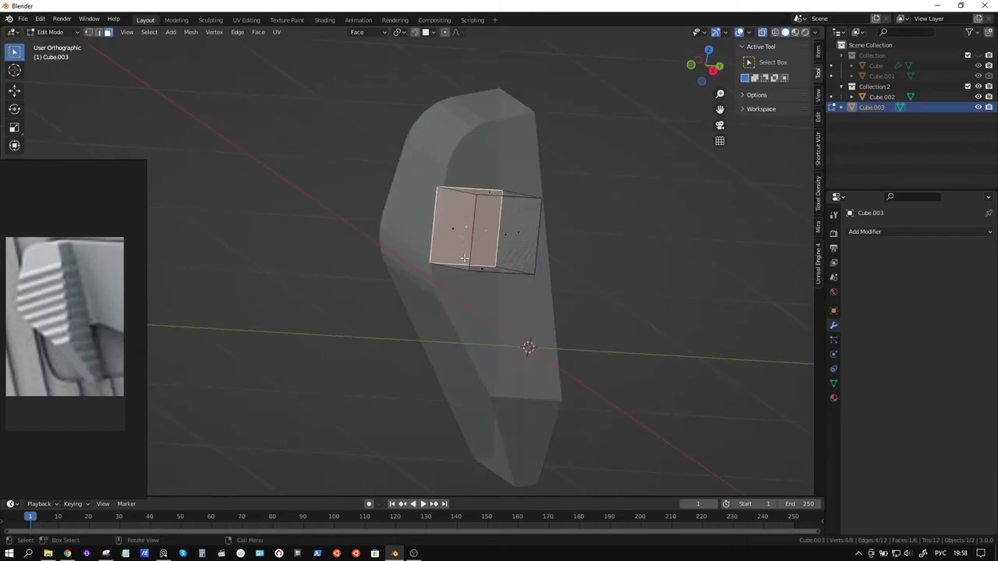
pyautogui.hotkey('alt', 'z')
pyautogui.press('e')
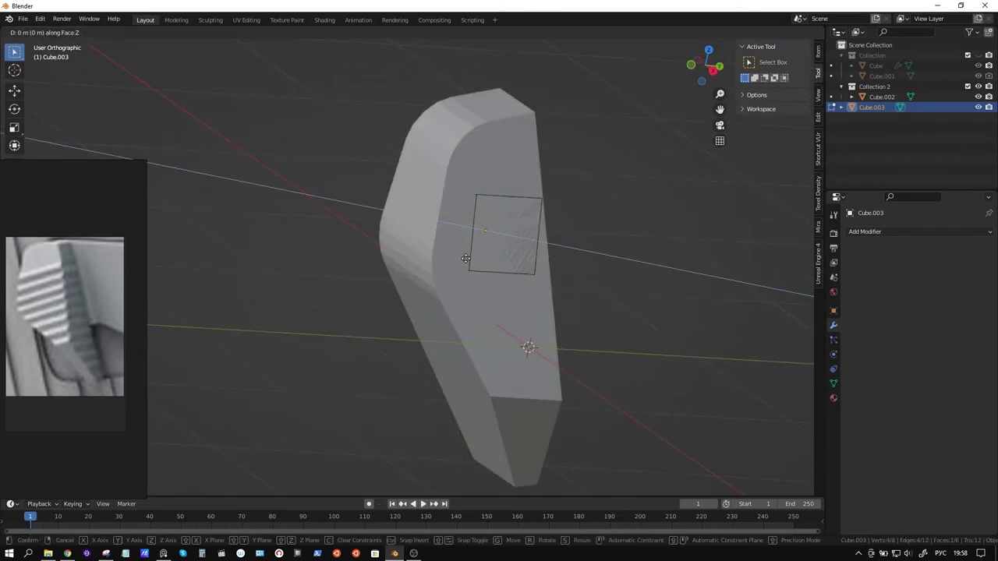
pyautogui.click(553, 297)
pyautogui.moveTo(552, 296)
pyautogui.mouseDown(button='middle')
pyautogui.moveTo(399, 245)
pyautogui.moveTo(453, 244)
pyautogui.mouseUp(button='middle')
pyautogui.press('KP_5')
pyautogui.scroll(5, 400, 244)
pyautogui.scroll(-4, 400, 245)
pyautogui.press('KP_1')
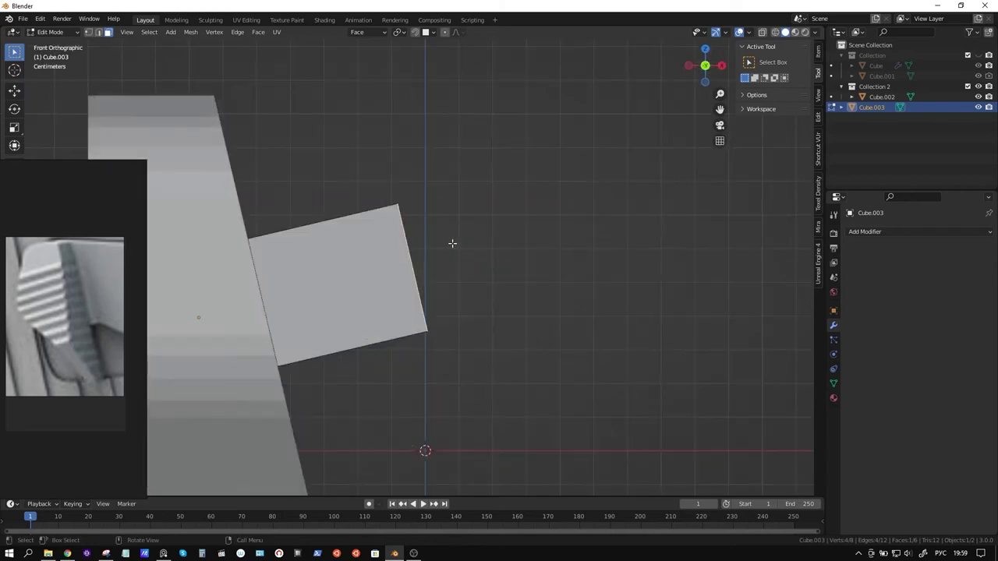
# Step: Push the box's outer face back along its normal into a thin square plate
pyautogui.scroll(3, 452, 243)
pyautogui.scroll(-4, 522, 258)
pyautogui.moveTo(521, 258); pyautogui.dragTo(361, 279, button='middle')
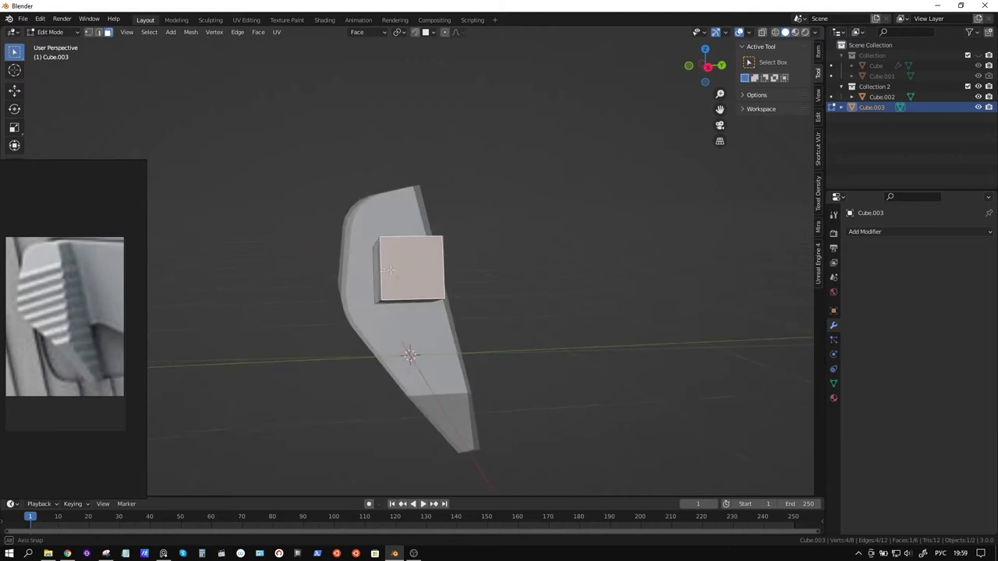
pyautogui.moveTo(443, 295)
pyautogui.mouseDown(button='middle')
pyautogui.moveTo(390, 317)
pyautogui.moveTo(390, 355)
pyautogui.mouseUp(button='middle')
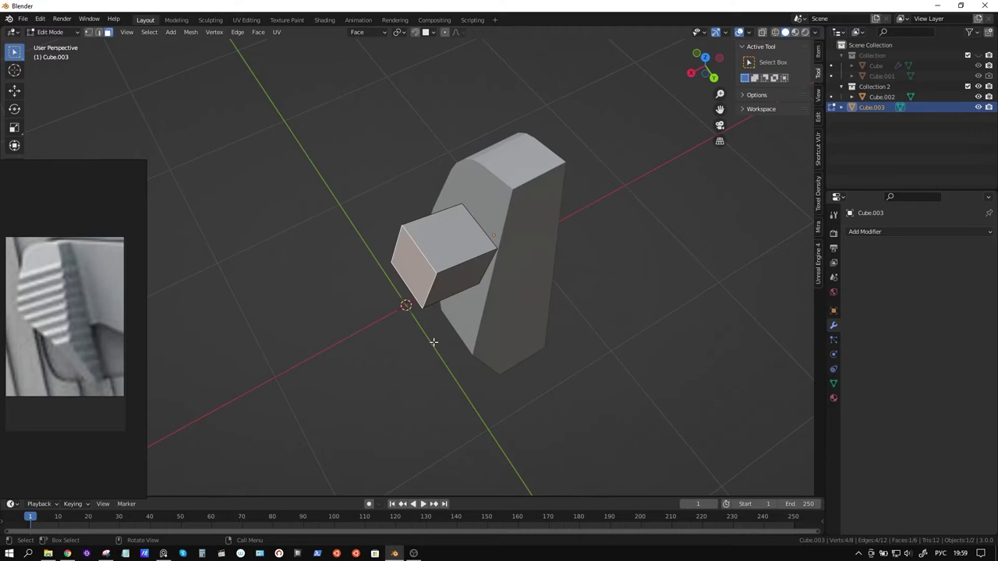
pyautogui.moveTo(491, 345); pyautogui.dragTo(507, 330, button='middle')
pyautogui.press('g')
pyautogui.press('z')
pyautogui.press('z')
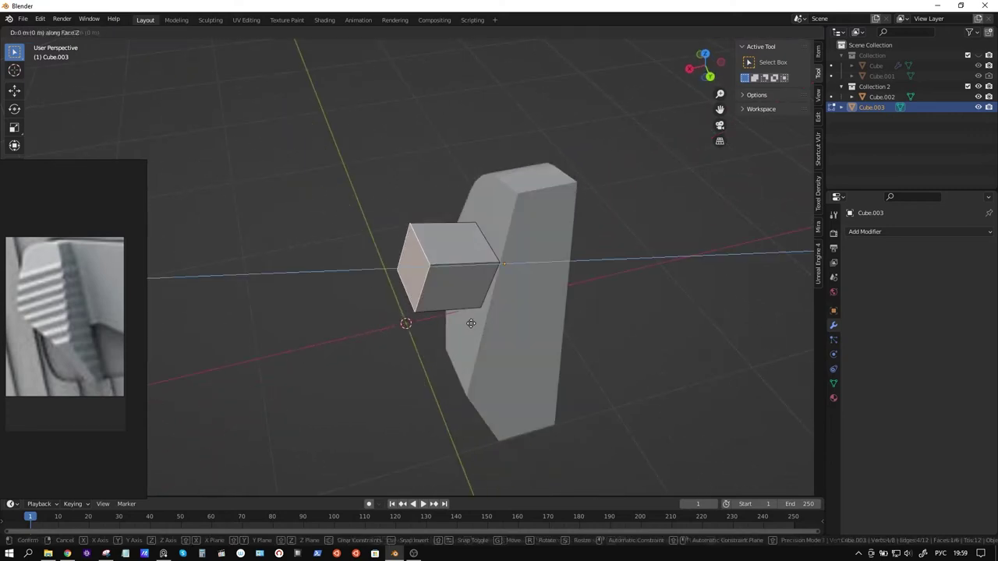
pyautogui.click(528, 329)
# Step: Frame the flattened plate's face in a close top view to inspect it
pyautogui.moveTo(528, 329)
pyautogui.mouseDown(button='middle')
pyautogui.moveTo(510, 285)
pyautogui.moveTo(468, 304)
pyautogui.moveTo(495, 257)
pyautogui.mouseUp(button='middle')
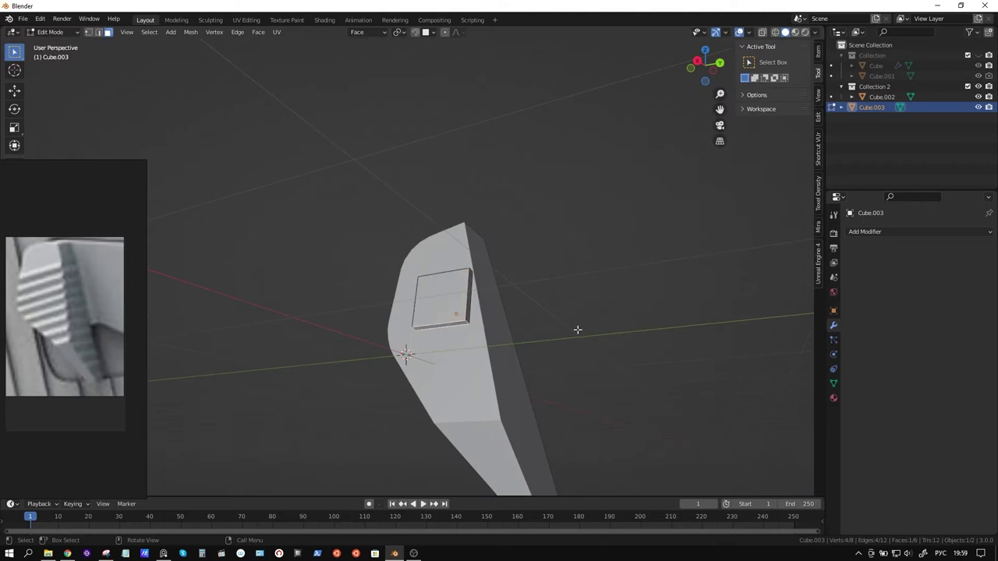
pyautogui.press('g')
pyautogui.press('x')
pyautogui.press('x')
pyautogui.press('Escape')
pyautogui.press('shift+KP_7')
pyautogui.scroll(1, 473, 338)
pyautogui.moveTo(459, 340)
pyautogui.mouseDown(button='middle')
pyautogui.moveTo(526, 338)
pyautogui.moveTo(508, 344)
pyautogui.mouseUp(button='middle')
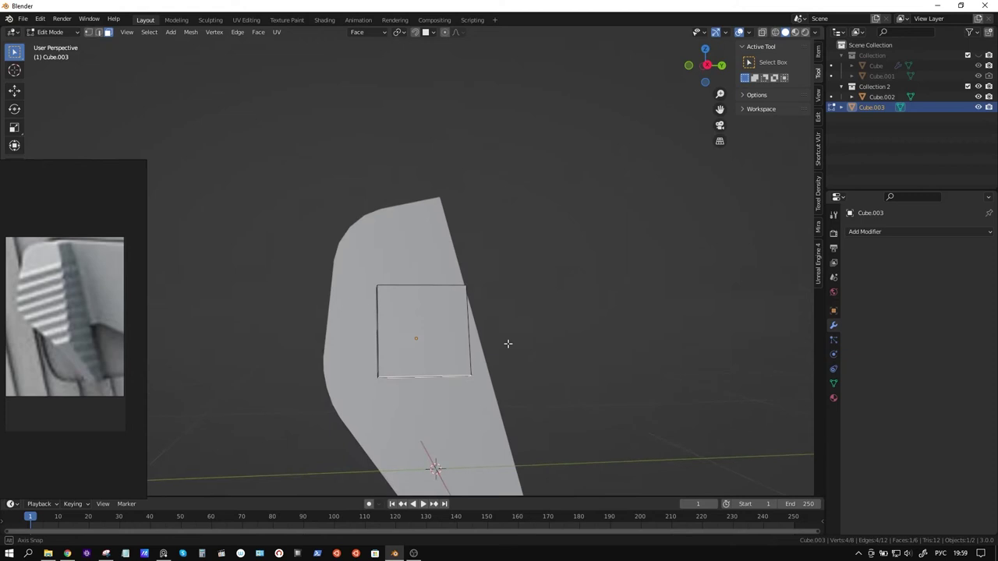
pyautogui.click(368, 33)
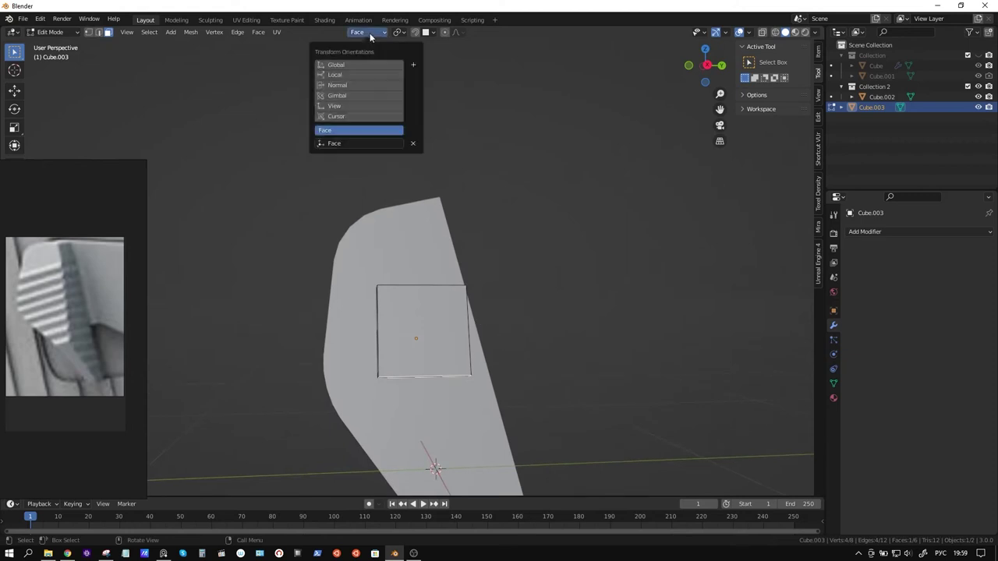
# Step: Switch transform orientation to Local and squash the plate into a thin bar along X
pyautogui.click(350, 75)
pyautogui.press('g')
pyautogui.press('x')
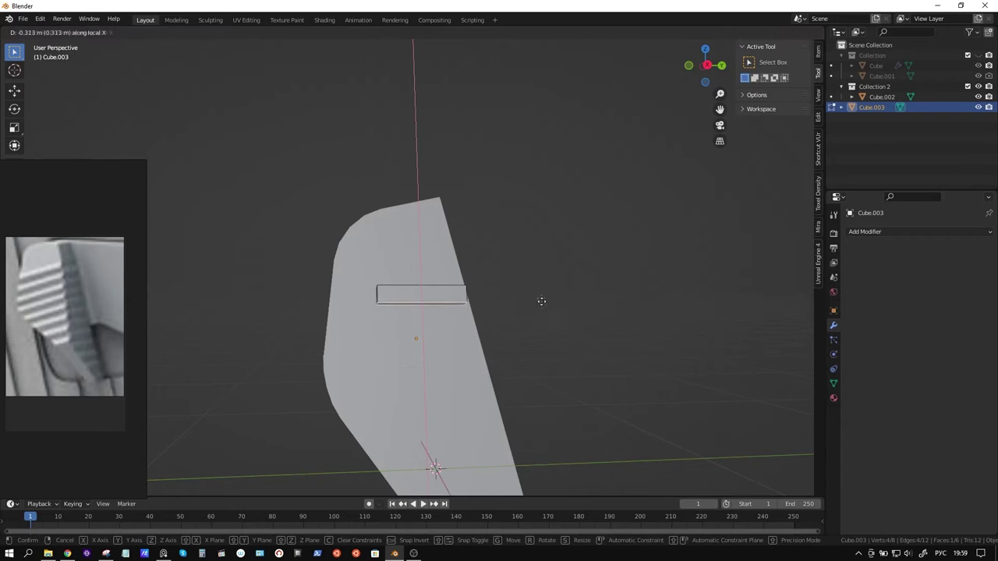
pyautogui.click(541, 298)
pyautogui.moveTo(501, 318)
pyautogui.mouseDown(button='middle')
pyautogui.moveTo(556, 319)
pyautogui.moveTo(353, 303)
pyautogui.mouseUp(button='middle')
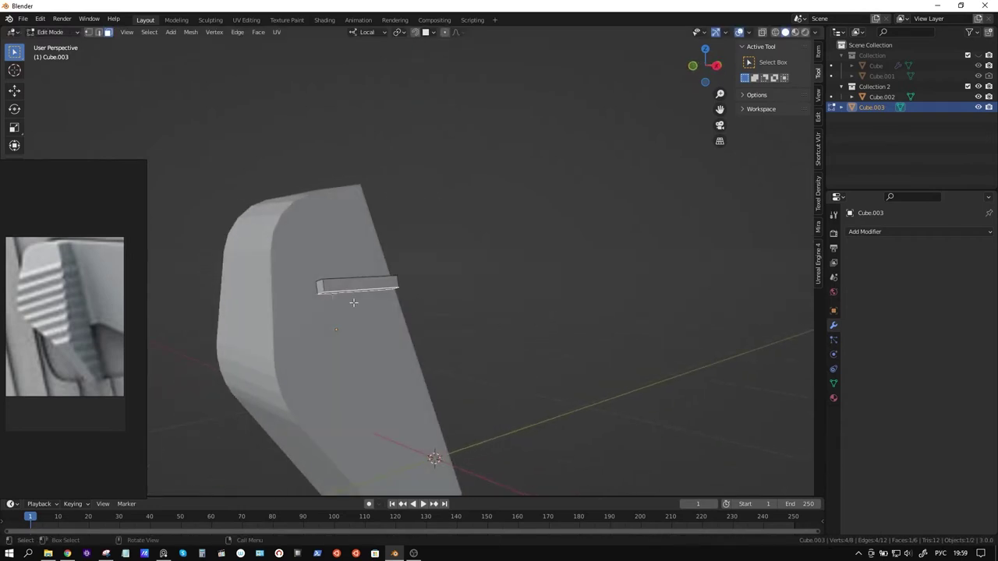
# Step: Stretch both bar ends along local Y to about 0.2155 m, then return to Object Mode
pyautogui.press('g')
pyautogui.press('y')
pyautogui.click(516, 318)
pyautogui.moveTo(516, 318)
pyautogui.mouseDown(button='middle')
pyautogui.moveTo(466, 312)
pyautogui.moveTo(556, 290)
pyautogui.mouseUp(button='middle')
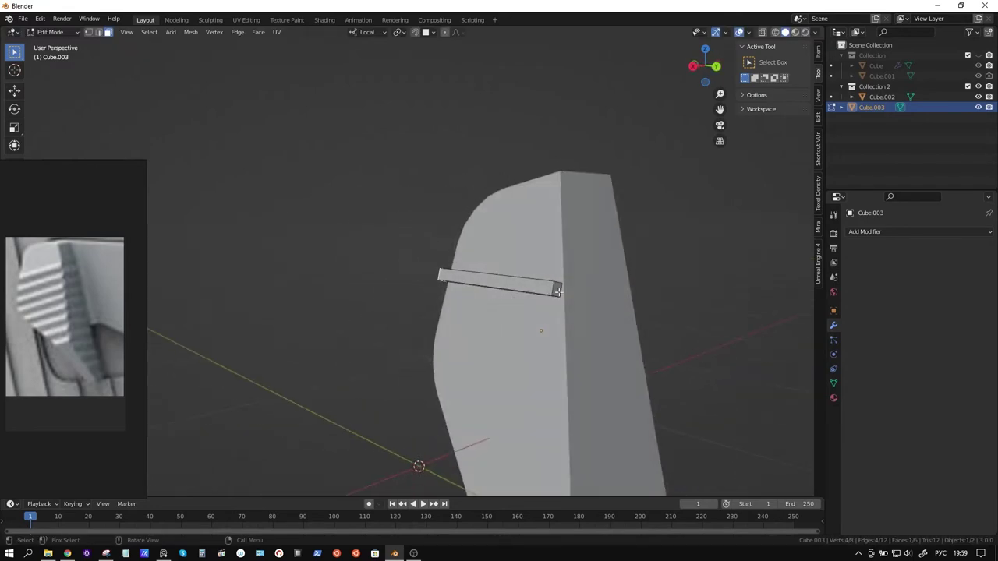
pyautogui.press('g')
pyautogui.press('y')
pyautogui.click(535, 326)
pyautogui.moveTo(534, 325)
pyautogui.mouseDown(button='middle')
pyautogui.moveTo(567, 289)
pyautogui.moveTo(641, 312)
pyautogui.moveTo(604, 328)
pyautogui.mouseUp(button='middle')
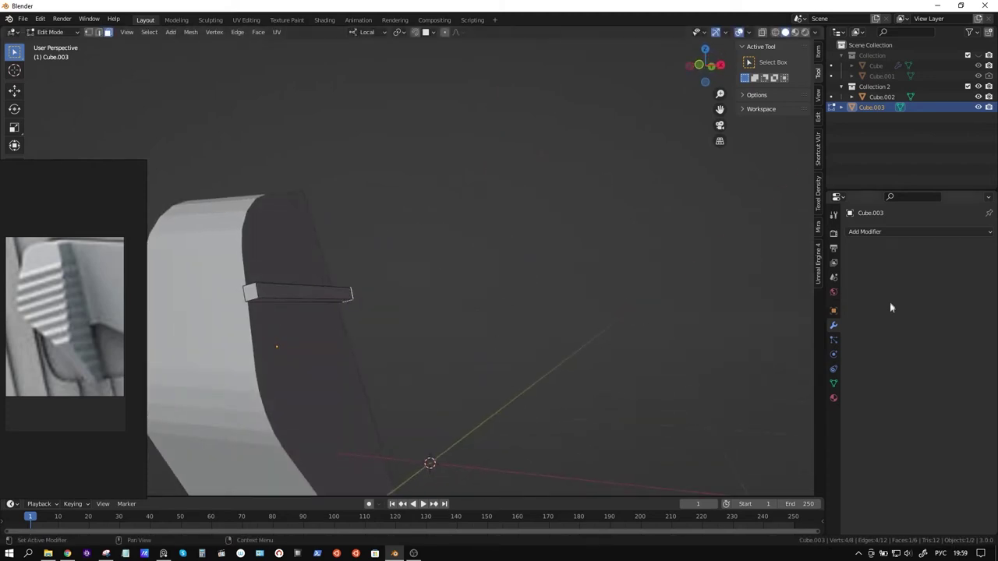
pyautogui.press('Tab')
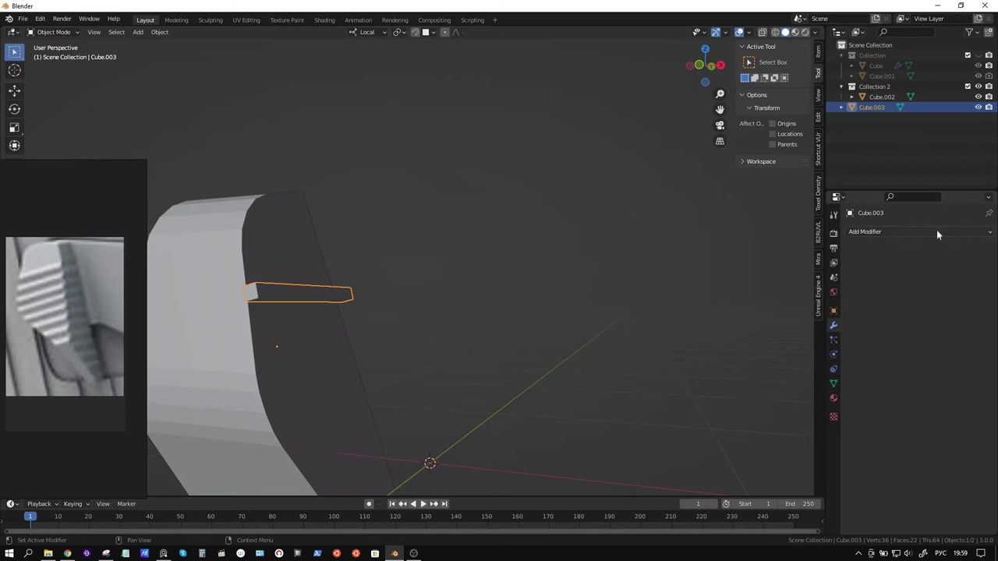
# Step: Add an Array modifier to the bar with X offset factor 2 and count 10
pyautogui.click(939, 234)
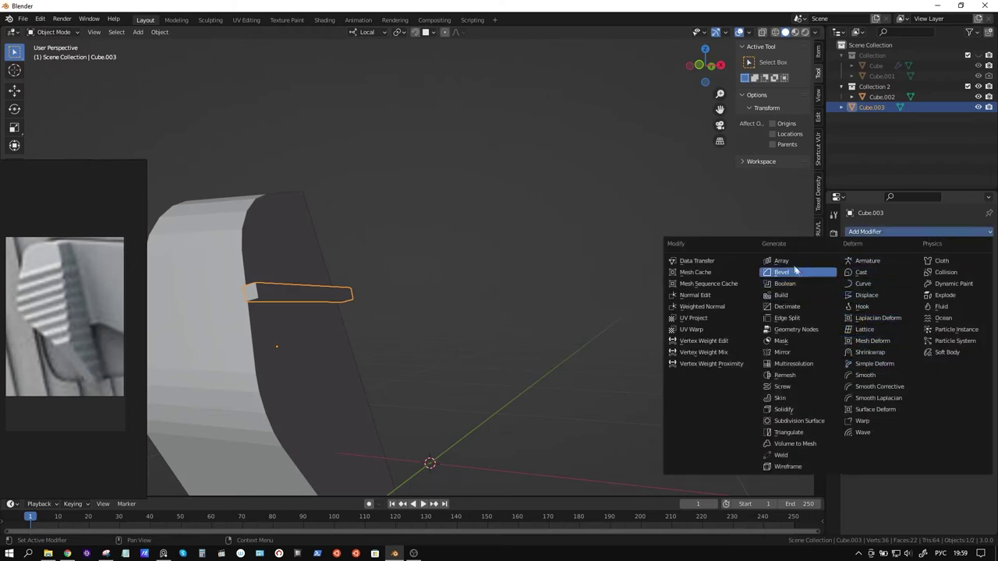
pyautogui.click(794, 267)
pyautogui.moveTo(556, 342); pyautogui.dragTo(592, 327, button='middle')
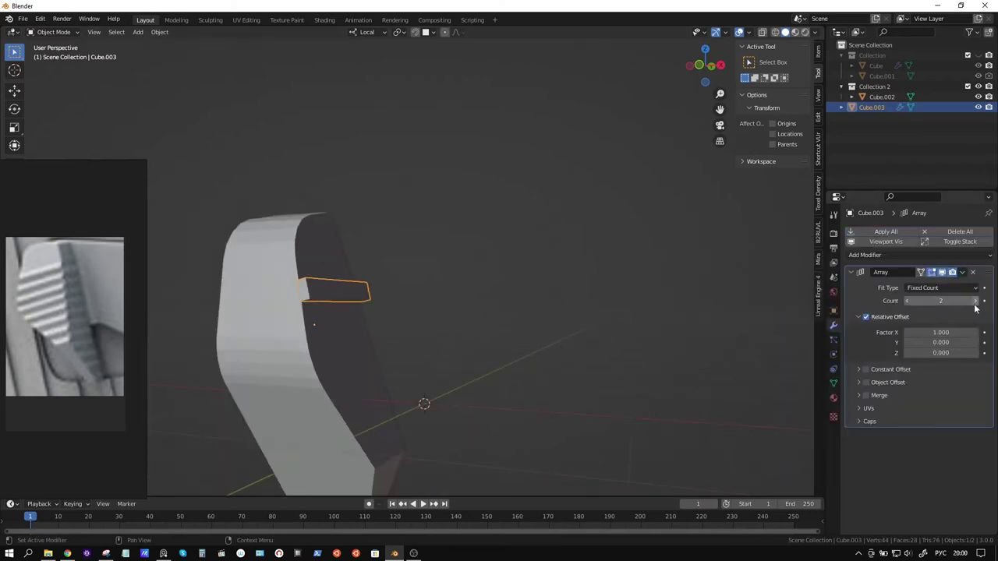
pyautogui.click(958, 332)
pyautogui.write('2')
pyautogui.press('Return')
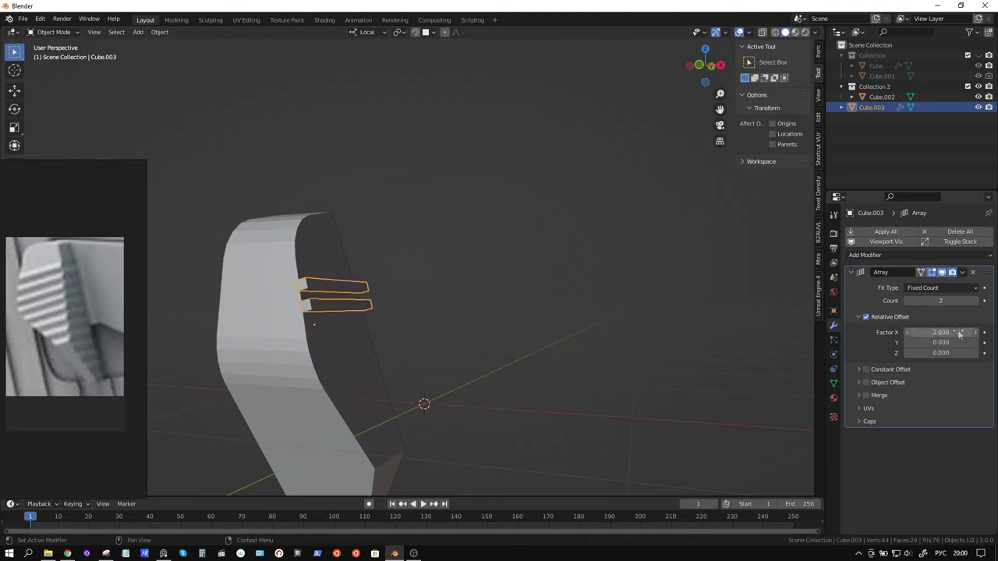
pyautogui.click(976, 302)
pyautogui.click(976, 302)
pyautogui.click(976, 302)
pyautogui.click(976, 301)
pyautogui.click(976, 302)
pyautogui.click(975, 301)
pyautogui.click(976, 301)
pyautogui.click(976, 302)
pyautogui.moveTo(525, 353)
pyautogui.mouseDown(button='middle')
pyautogui.moveTo(493, 354)
pyautogui.moveTo(526, 356)
pyautogui.mouseUp(button='middle')
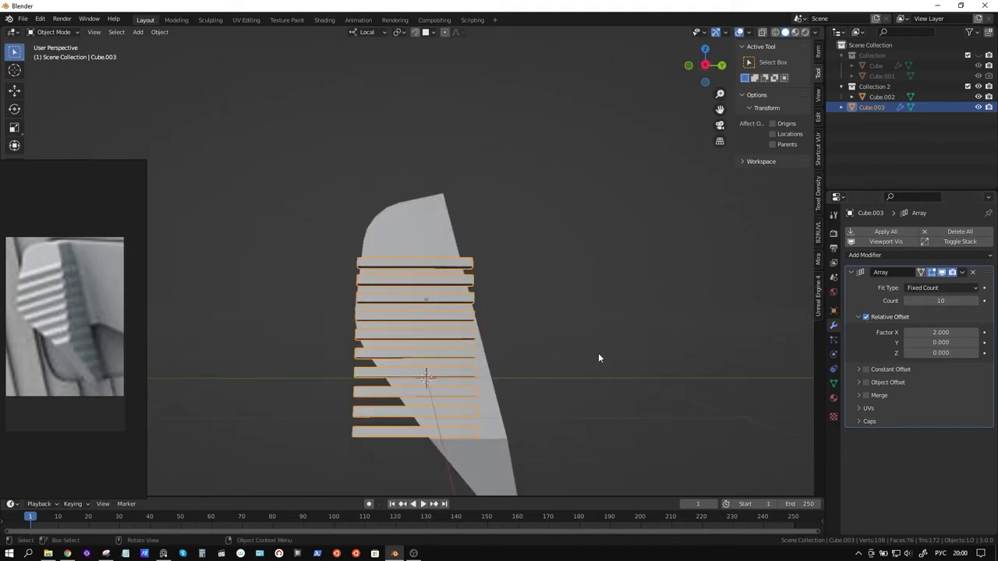
# Step: Tilt the ribs slightly about the local Z axis
pyautogui.press('r')
pyautogui.press('z')
pyautogui.press('z')
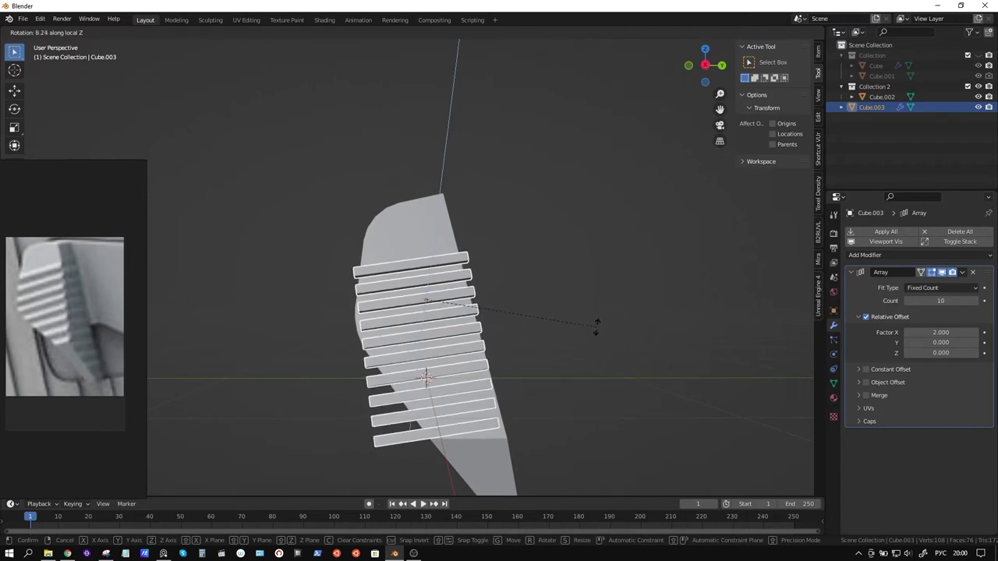
pyautogui.click(604, 318)
pyautogui.moveTo(607, 315)
pyautogui.mouseDown(button='middle')
pyautogui.moveTo(585, 398)
pyautogui.moveTo(522, 459)
pyautogui.mouseUp(button='middle')
# Step: Delete the Cube.002 object
pyautogui.click(522, 458)
pyautogui.moveTo(588, 432); pyautogui.dragTo(630, 338, button='middle')
pyautogui.press('x')
pyautogui.click(631, 337)
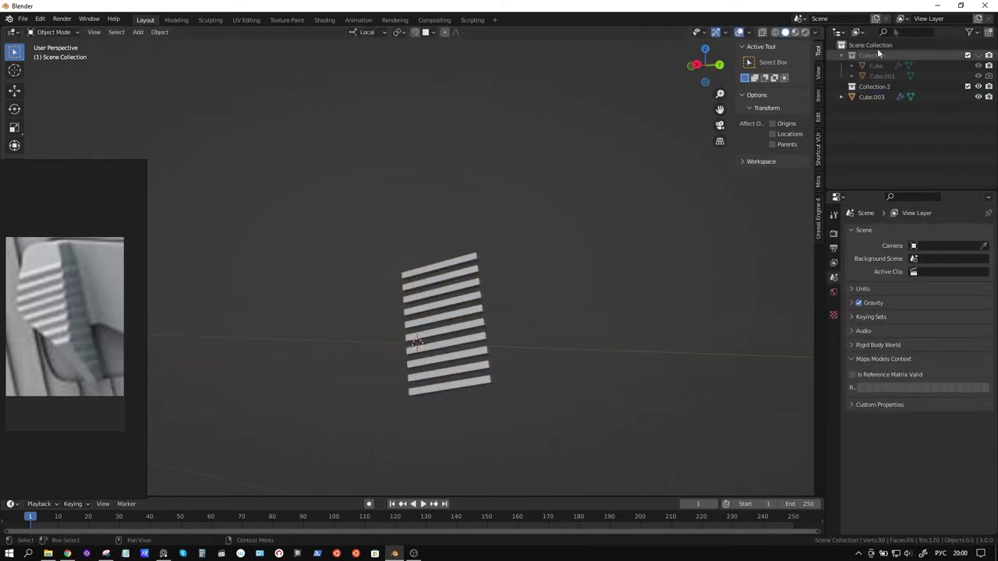
# Step: Unhide Collection and start editing the cutter box Cube.001's mesh, selecting one edge
pyautogui.click(978, 56)
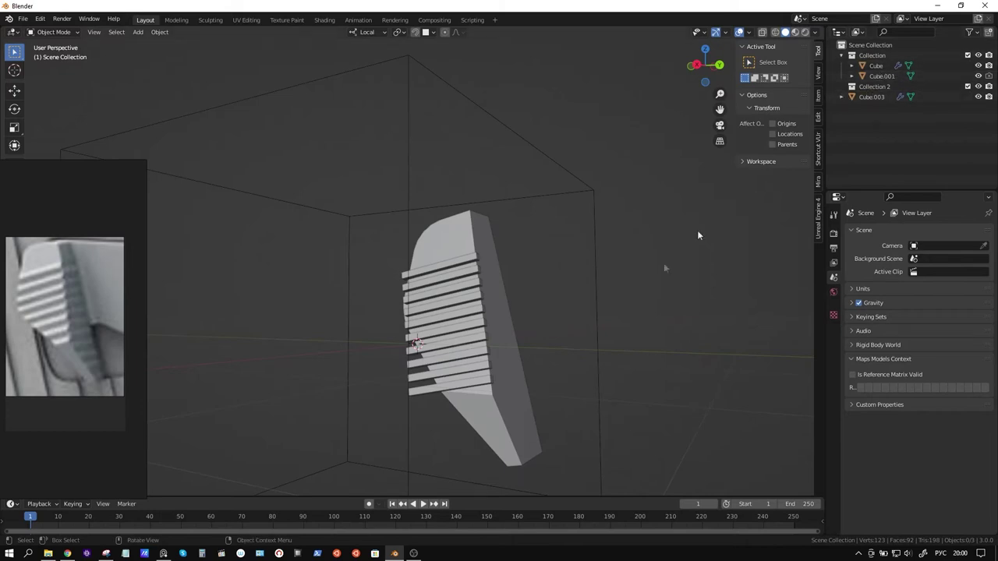
pyautogui.click(588, 381)
pyautogui.press('Tab')
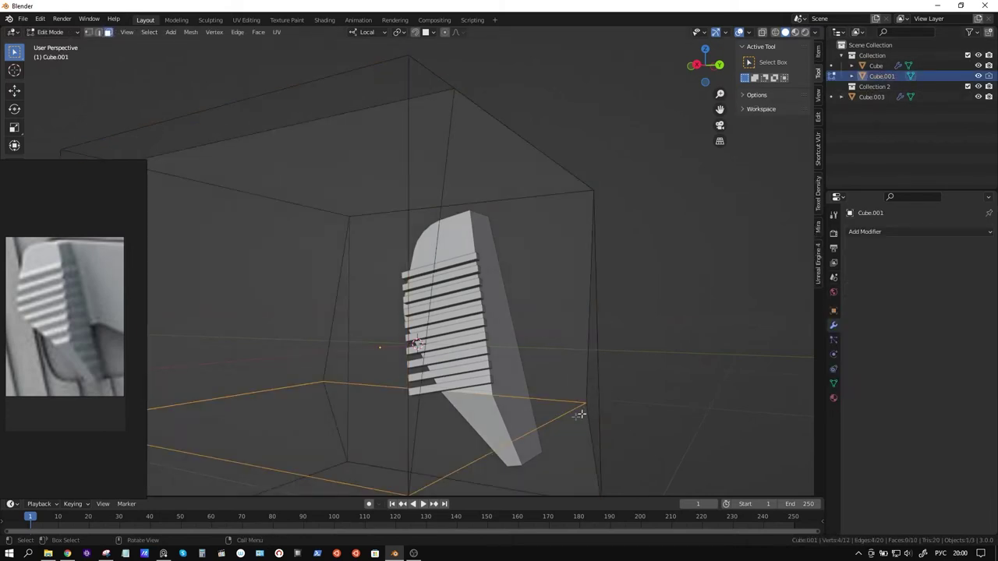
pyautogui.click(558, 421)
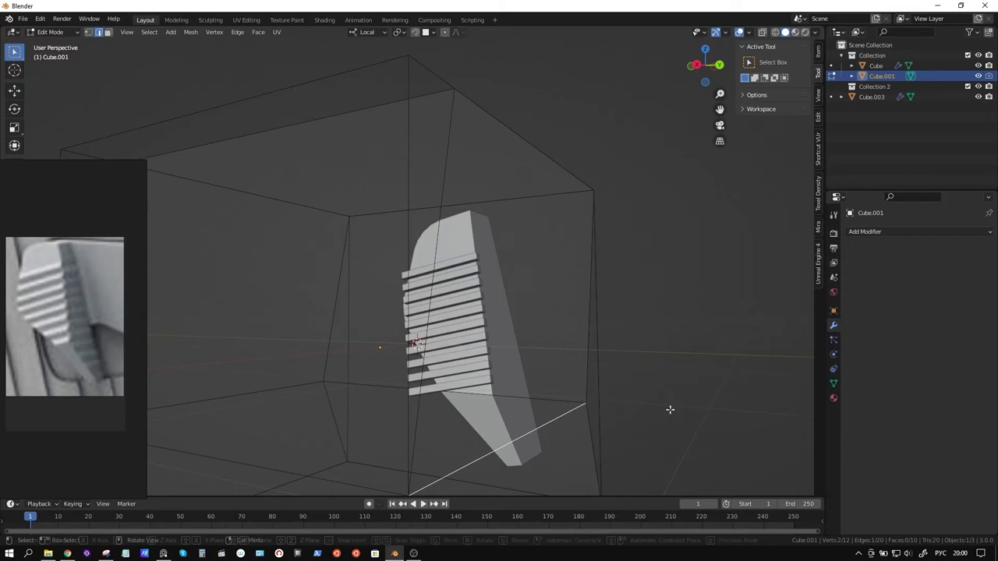
pyautogui.press('g')
pyautogui.press('z')
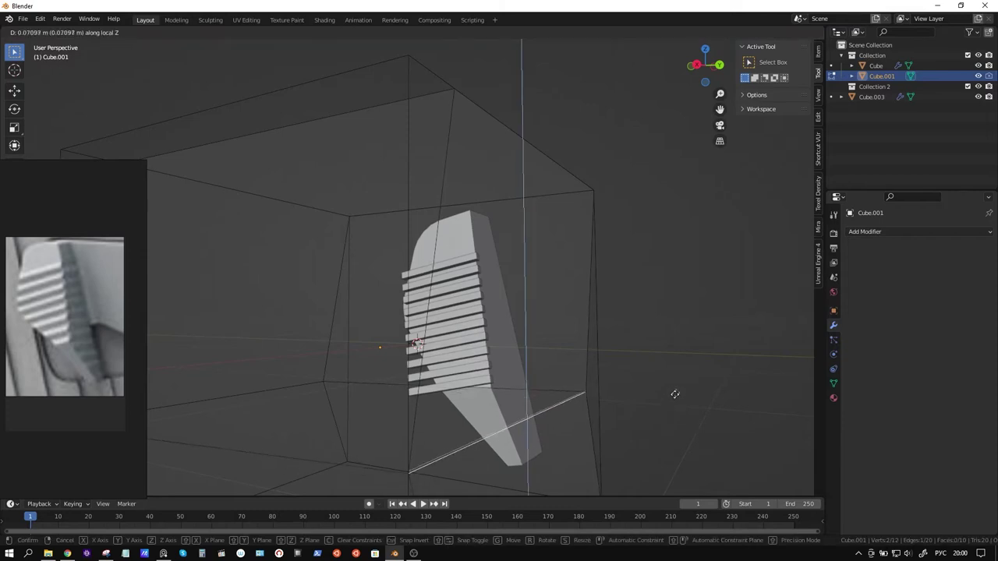
pyautogui.rightClick(686, 370)
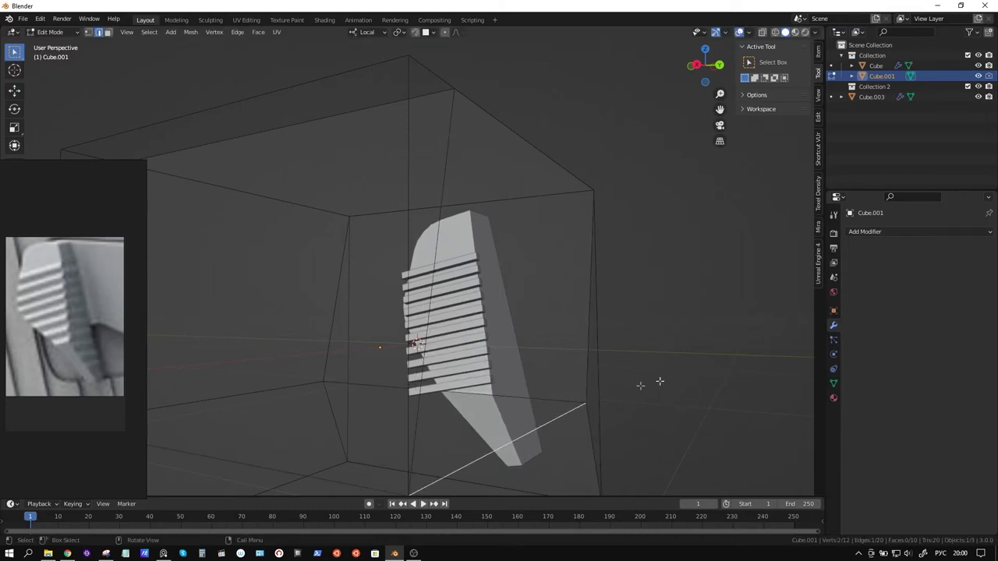
# Step: Rotate two selected edges of the cutter box about the local X axis
pyautogui.scroll(-2, 626, 388)
pyautogui.keyDown('shift'); pyautogui.click(289, 356); pyautogui.keyUp('shift')
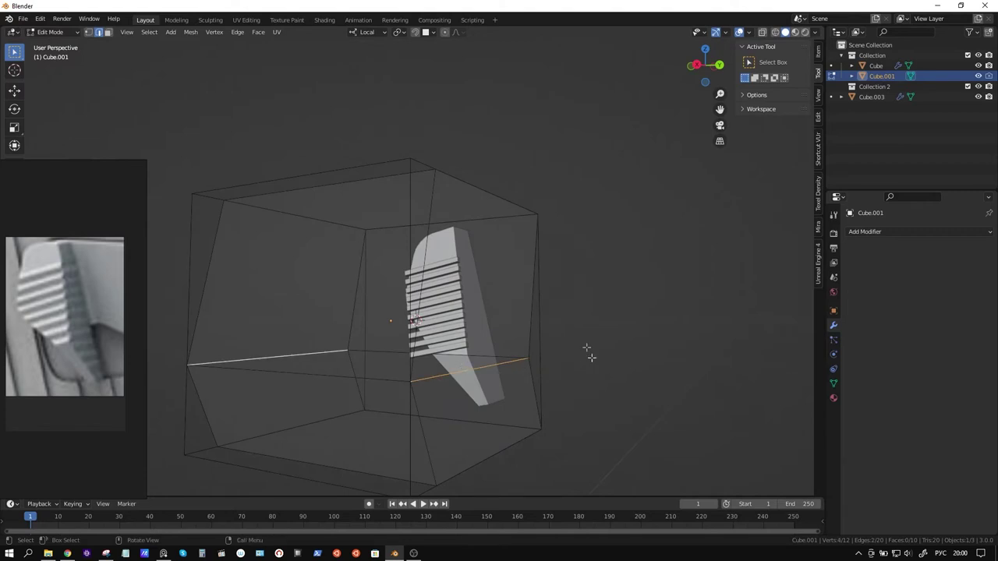
pyautogui.press('r')
pyautogui.press('z')
pyautogui.press('x')
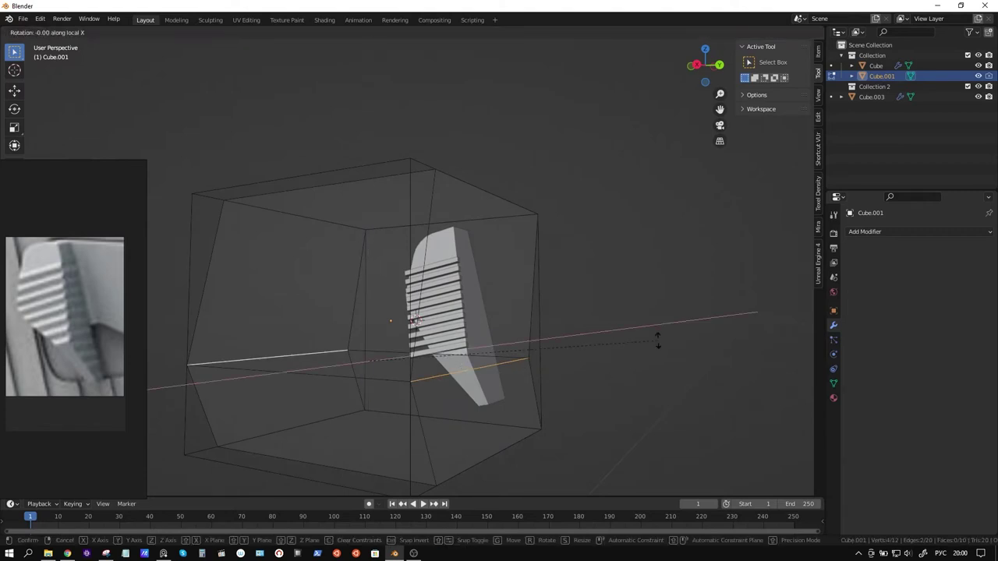
pyautogui.click(676, 264)
pyautogui.moveTo(663, 285); pyautogui.dragTo(566, 307, button='middle')
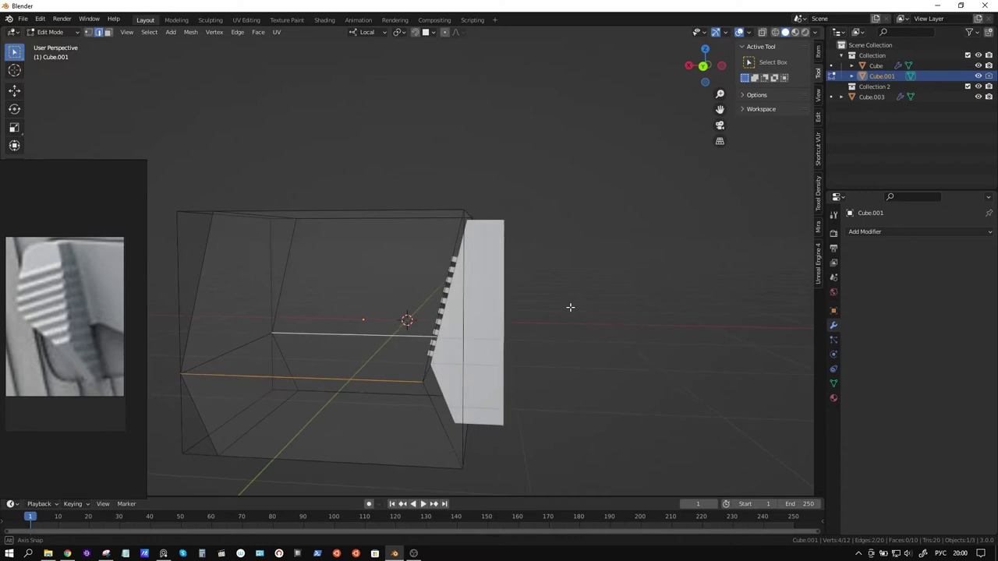
pyautogui.moveTo(566, 307); pyautogui.dragTo(679, 294, button='middle')
# Step: Tilt the whole cutter box about 12° around its local X axis
pyautogui.press('a')
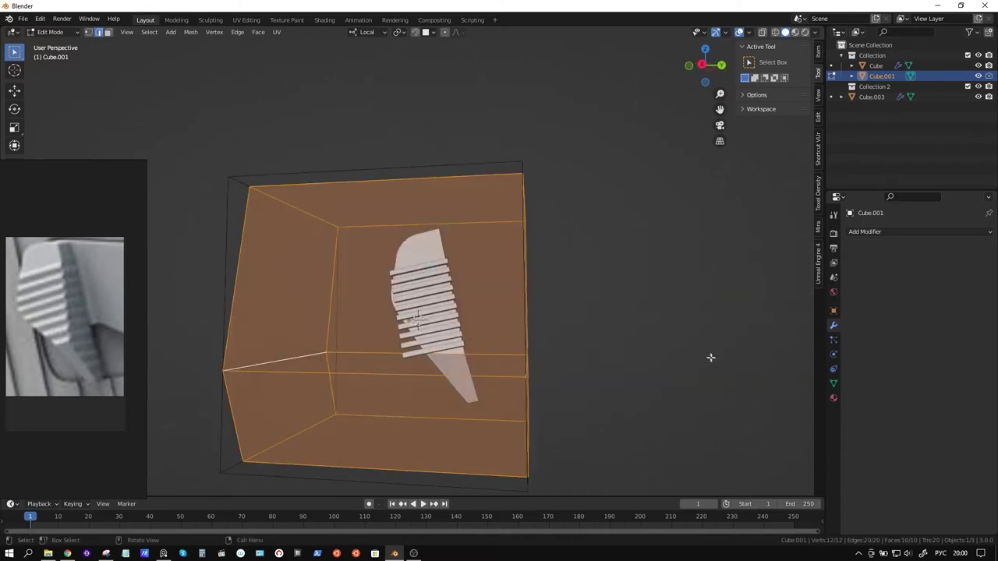
pyautogui.press('r')
pyautogui.press('z')
pyautogui.press('Escape')
pyautogui.press('r')
pyautogui.press('x')
pyautogui.press('x')
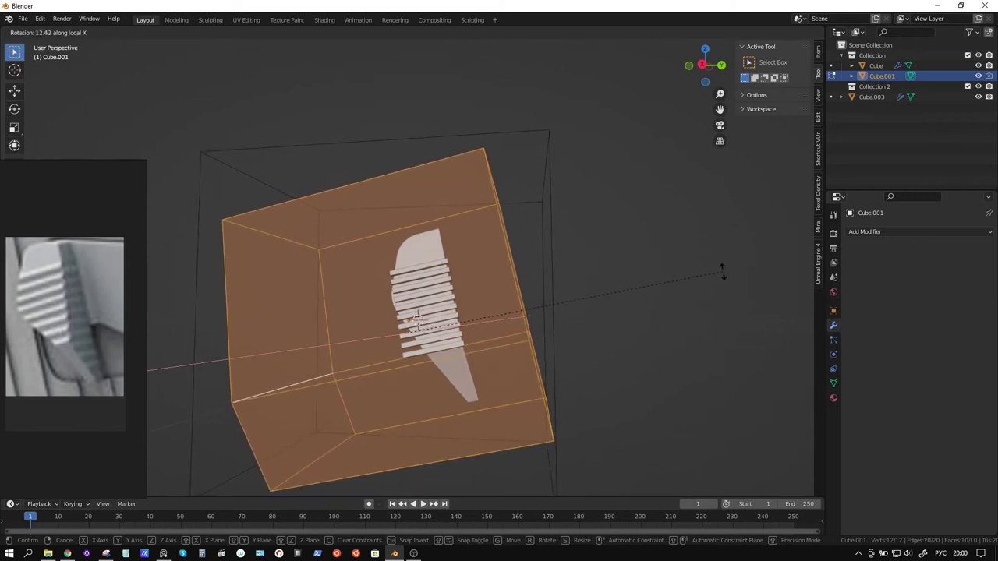
pyautogui.click(720, 271)
pyautogui.moveTo(686, 291)
pyautogui.mouseDown(button='middle')
pyautogui.moveTo(609, 294)
pyautogui.moveTo(579, 303)
pyautogui.moveTo(617, 315)
pyautogui.moveTo(497, 324)
pyautogui.mouseUp(button='middle')
# Step: Duplicate the carved Cube in place as Cube.002
pyautogui.press('Tab')
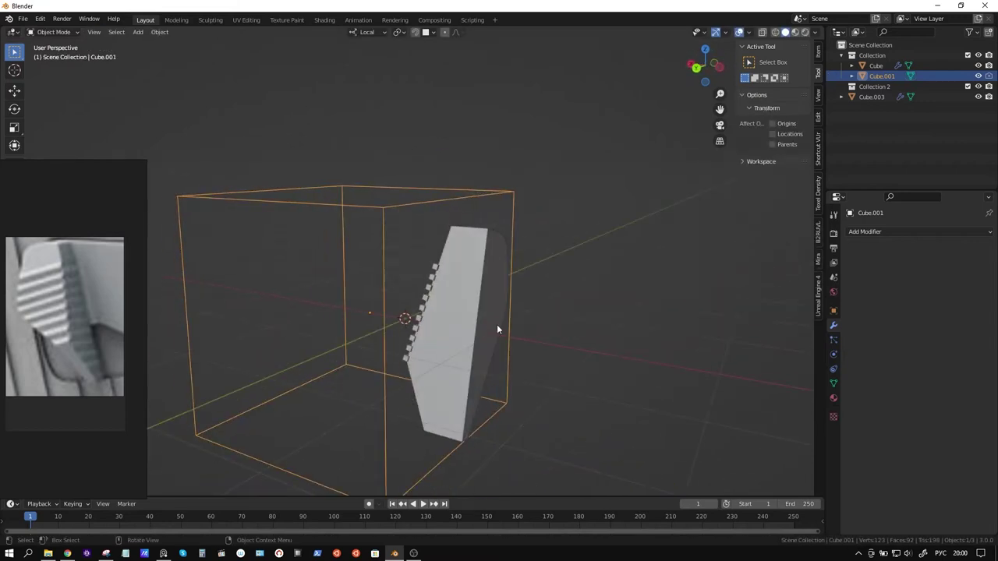
pyautogui.keyDown('shift'); pyautogui.click(481, 326); pyautogui.keyUp('shift')
pyautogui.press('ctrl+KP_Subtract')
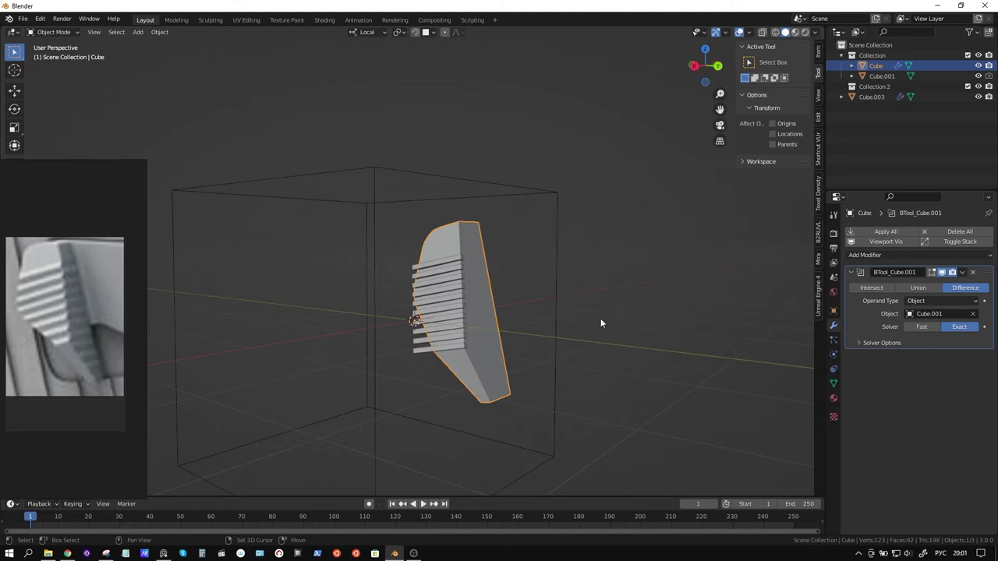
pyautogui.hotkey('shift', 'd')
pyautogui.press('Escape')
# Step: Move Cube.002 into Collection 2, hide the original Collection, and select the notch bars
pyautogui.press('m')
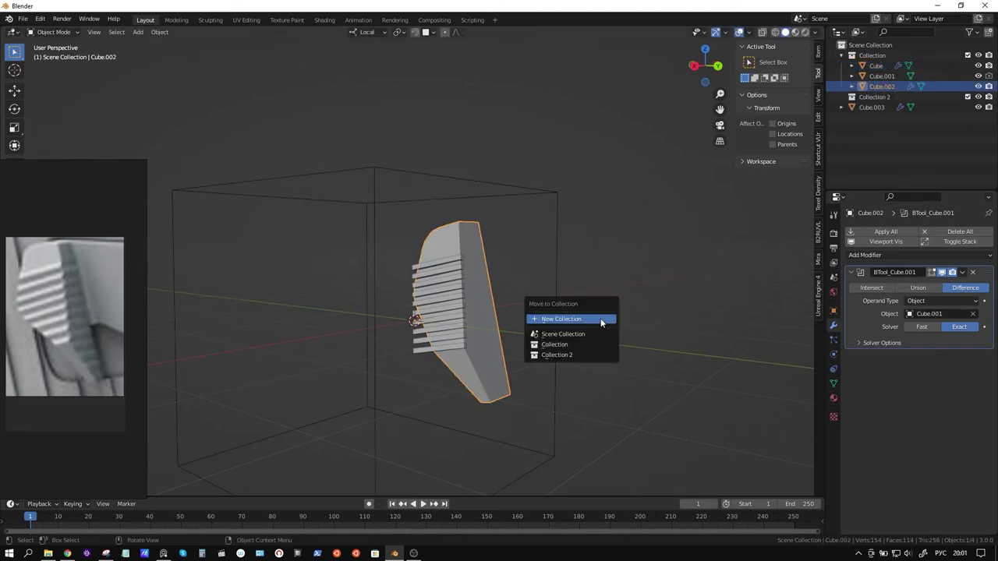
pyautogui.click(583, 355)
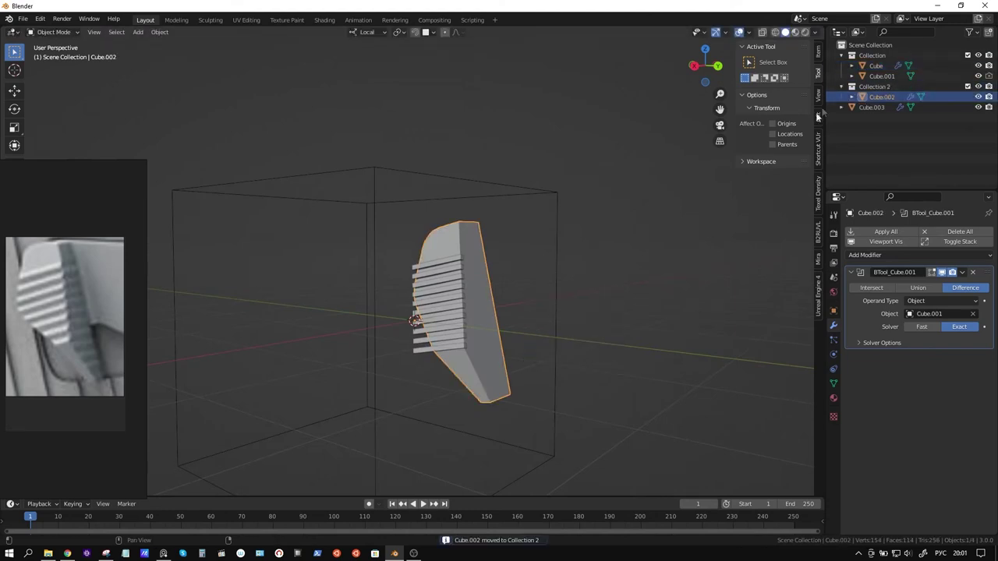
pyautogui.click(978, 56)
pyautogui.moveTo(677, 234); pyautogui.dragTo(571, 307, button='middle')
pyautogui.scroll(2, 545, 323)
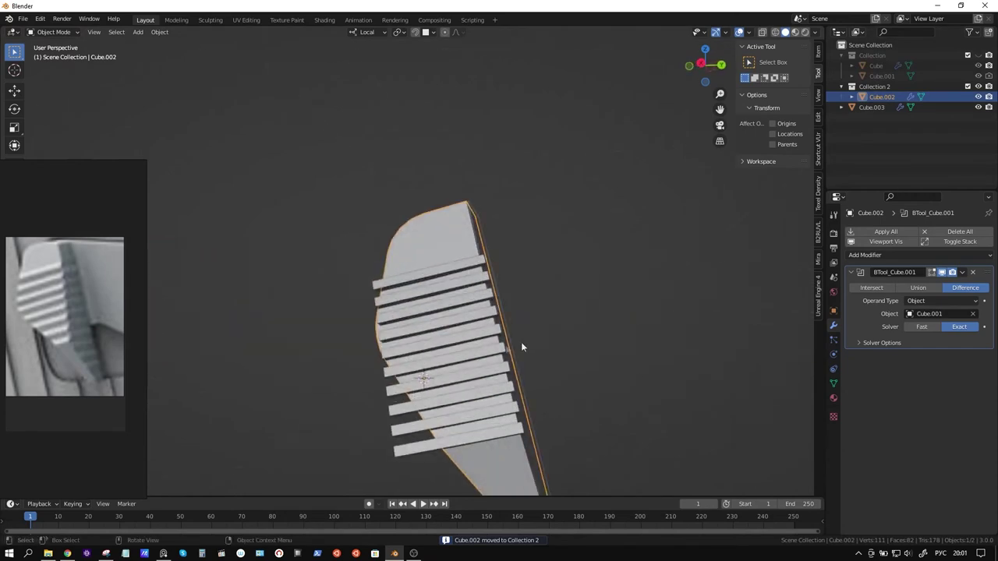
pyautogui.scroll(2, 475, 343)
pyautogui.moveTo(431, 349); pyautogui.dragTo(513, 358, button='middle')
pyautogui.click(523, 215)
# Step: Trial-move the notch bars along local Y with Ctrl snapping, then cancel the move
pyautogui.moveTo(522, 218)
pyautogui.mouseDown(button='middle')
pyautogui.moveTo(537, 283)
pyautogui.moveTo(528, 279)
pyautogui.moveTo(555, 282)
pyautogui.mouseUp(button='middle')
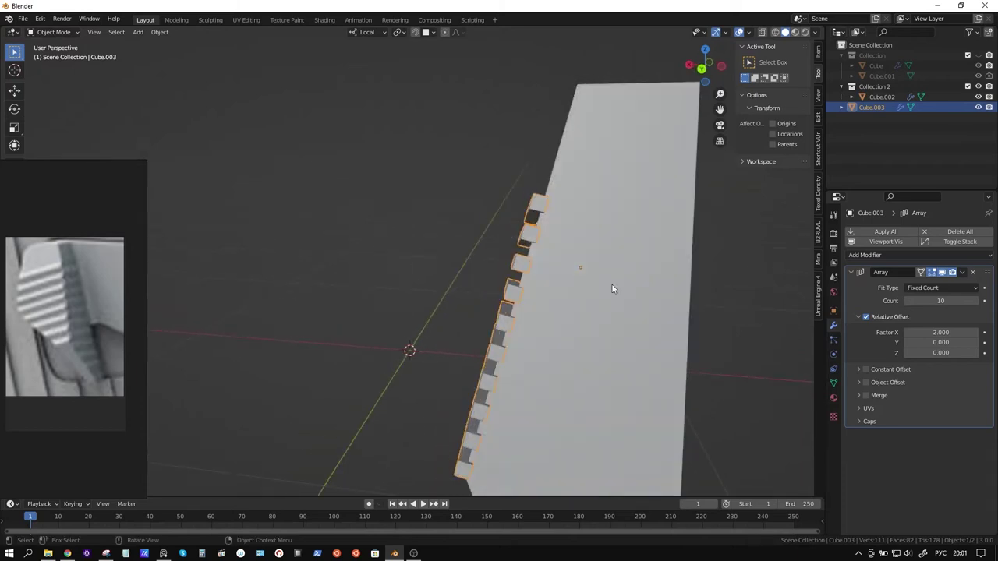
pyautogui.press('Tab')
pyautogui.press('Tab')
pyautogui.press('g')
pyautogui.press('y')
pyautogui.press('y')
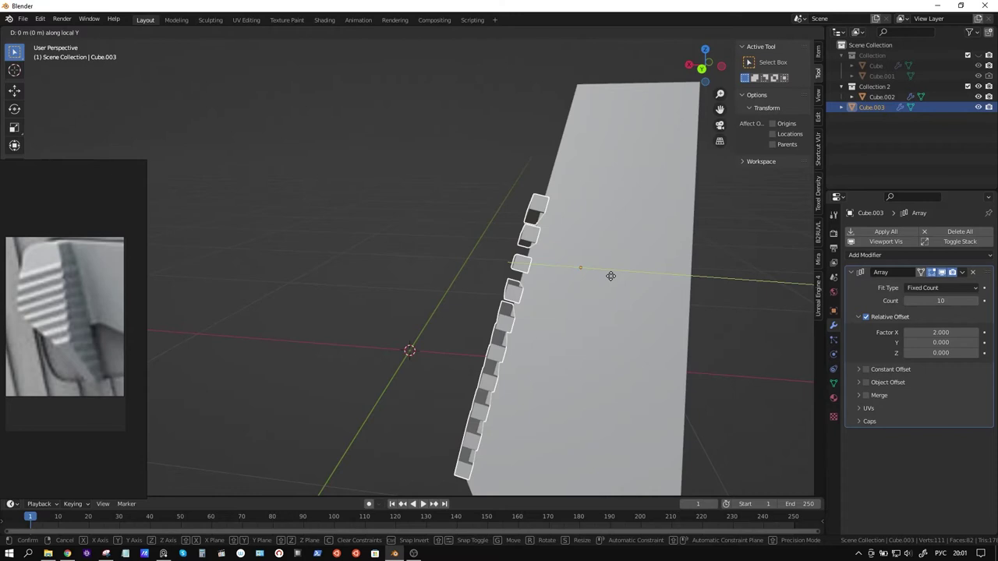
pyautogui.press('z')
pyautogui.press('z')
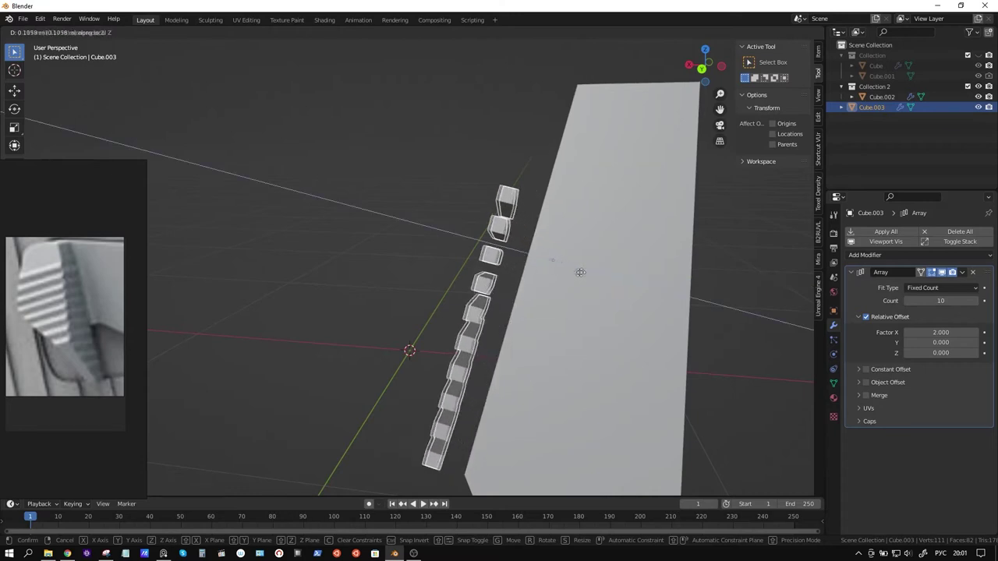
pyautogui.press('y')
pyautogui.press('y')
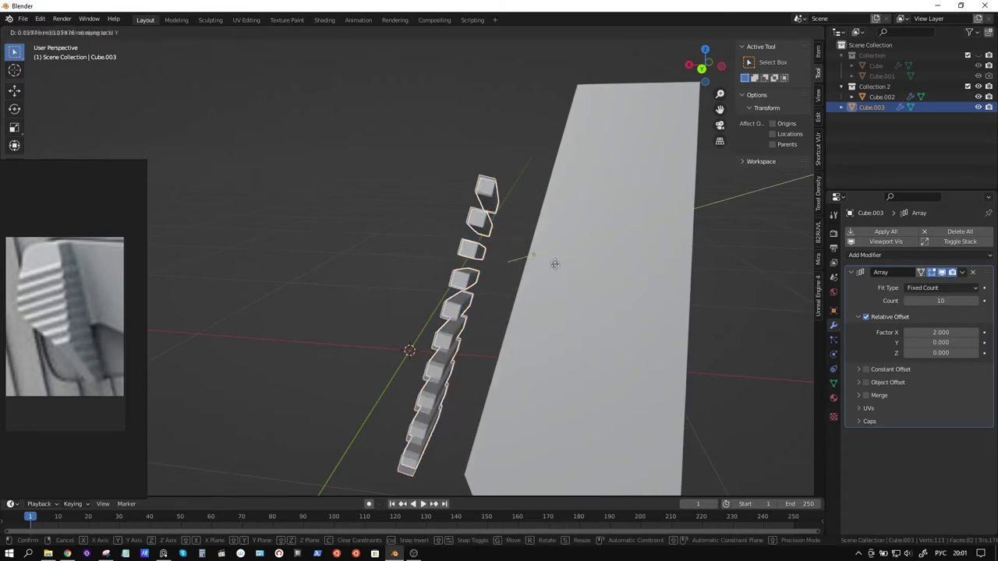
pyautogui.press('ctrl')
pyautogui.rightClick(547, 217)
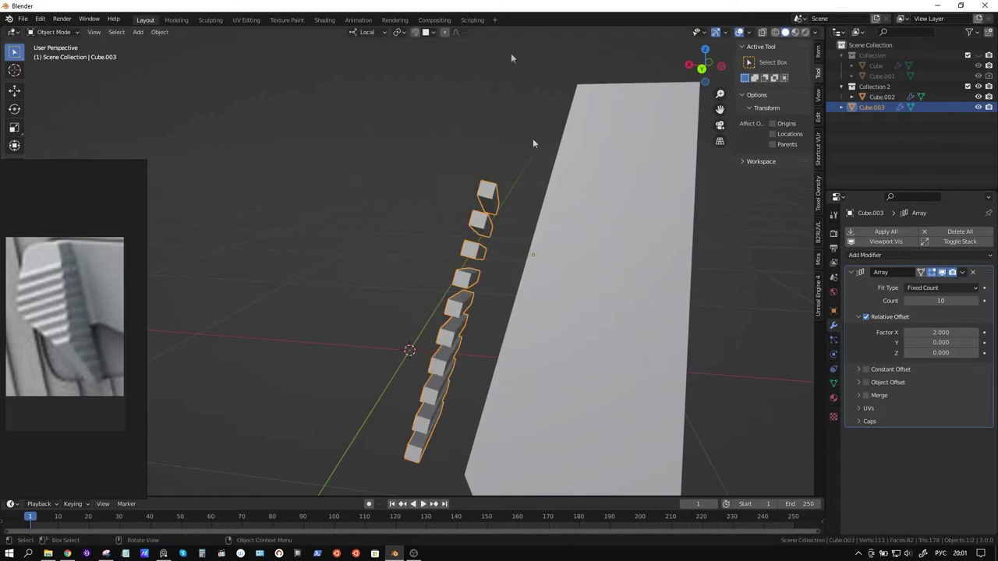
# Step: Set snapping to Vertex and move the ten-bar rib array along Y onto the face
pyautogui.click(421, 33)
pyautogui.click(405, 74)
pyautogui.press('g')
pyautogui.press('y')
pyautogui.press('y')
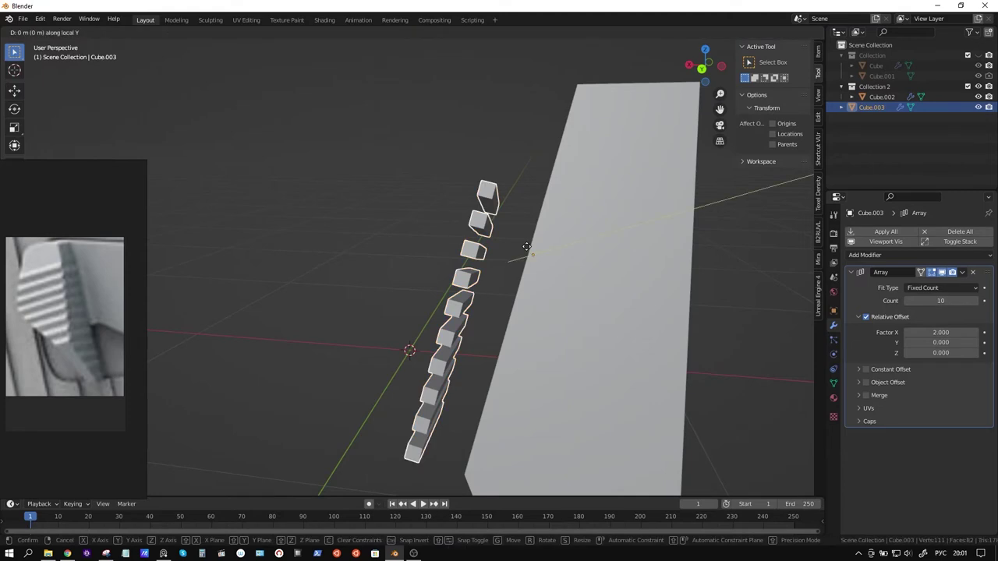
pyautogui.click(457, 224)
pyautogui.moveTo(443, 241)
pyautogui.mouseDown(button='middle')
pyautogui.moveTo(486, 216)
pyautogui.moveTo(527, 151)
pyautogui.mouseUp(button='middle')
pyautogui.moveTo(534, 129); pyautogui.dragTo(541, 112, button='middle')
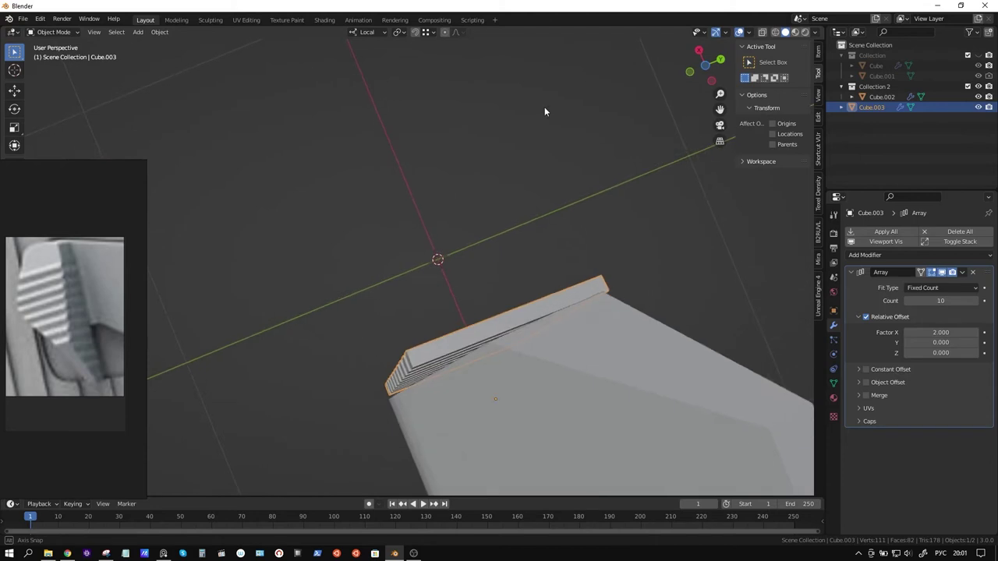
pyautogui.moveTo(507, 260)
pyautogui.mouseDown(button='middle')
pyautogui.moveTo(520, 322)
pyautogui.moveTo(467, 63)
pyautogui.mouseUp(button='middle')
pyautogui.click(427, 32)
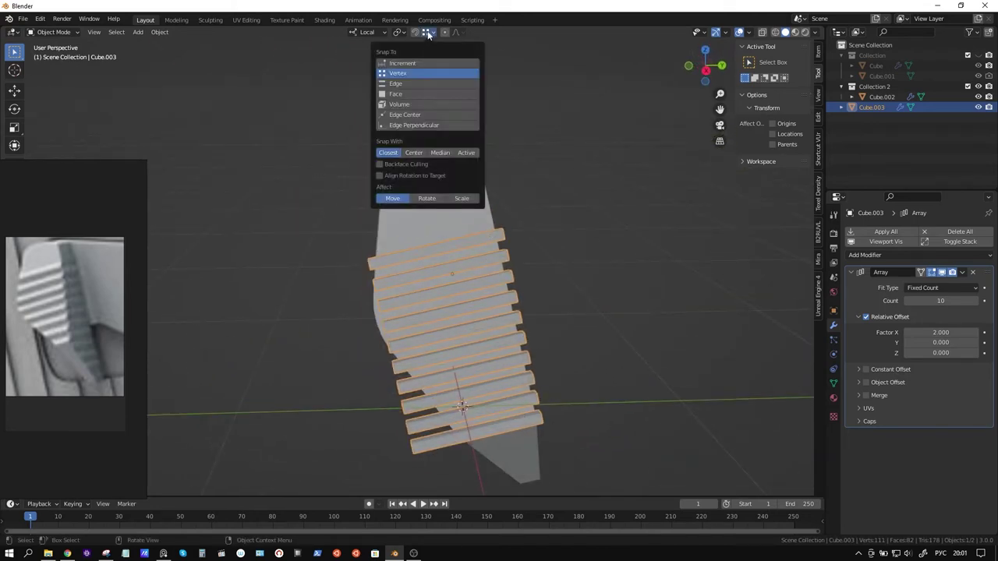
# Step: Switch snapping to Face and reposition the slats
pyautogui.click(406, 94)
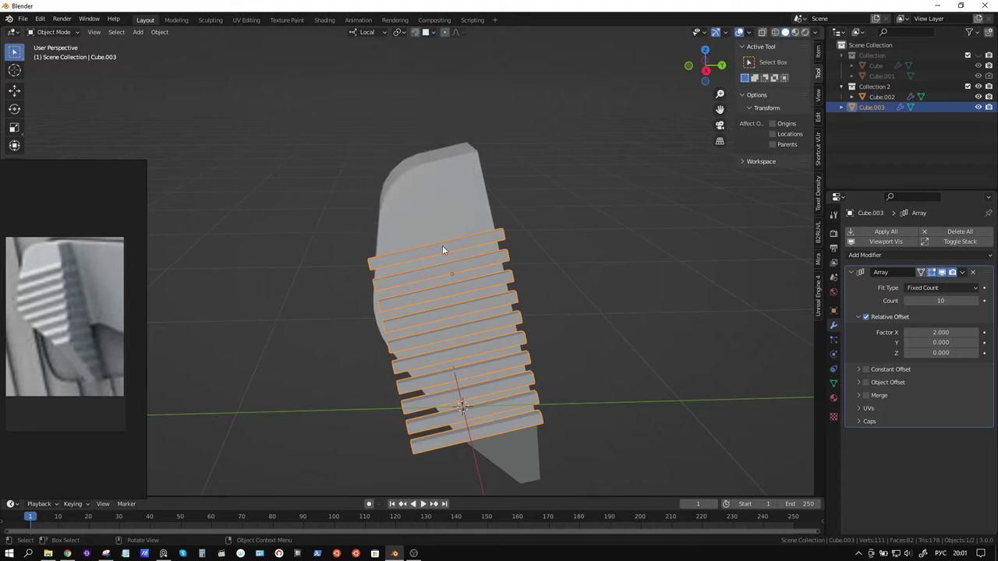
pyautogui.press('g')
pyautogui.click(434, 218)
pyautogui.moveTo(434, 219)
pyautogui.mouseDown(button='middle')
pyautogui.moveTo(450, 247)
pyautogui.moveTo(521, 211)
pyautogui.moveTo(499, 234)
pyautogui.moveTo(434, 265)
pyautogui.mouseUp(button='middle')
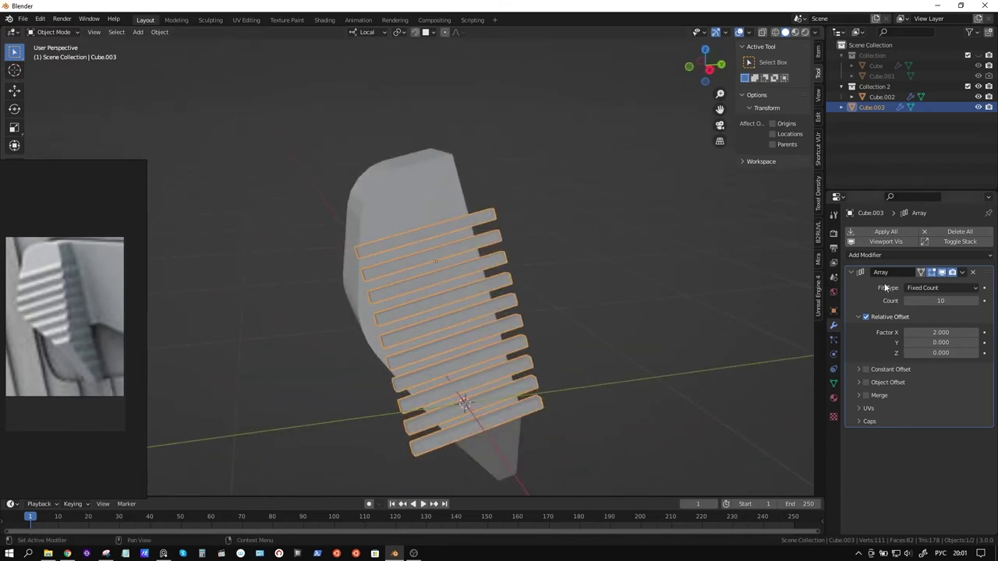
# Step: Hide the Array in the viewport and re-centre the slat's origin on its geometry
pyautogui.click(942, 272)
pyautogui.moveTo(433, 263)
pyautogui.mouseDown(button='middle')
pyautogui.moveTo(546, 223)
pyautogui.moveTo(418, 264)
pyautogui.mouseUp(button='middle')
pyautogui.rightClick(418, 264)
pyautogui.moveTo(387, 301)
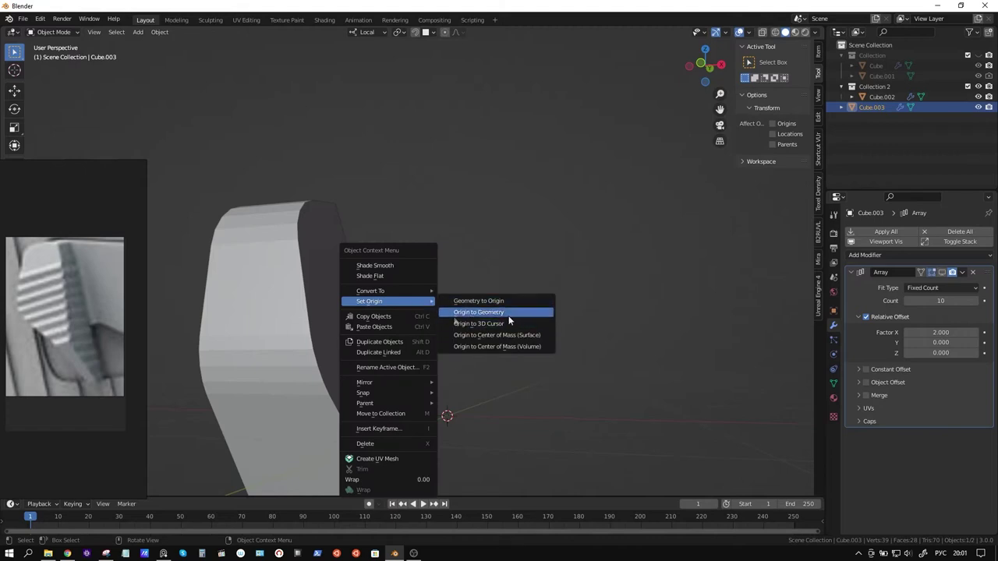
pyautogui.click(479, 312)
pyautogui.moveTo(419, 213); pyautogui.dragTo(483, 244, button='middle')
# Step: Snap the 3D cursor to the slat, set its origin there, and seat it on the face
pyautogui.press('Tab')
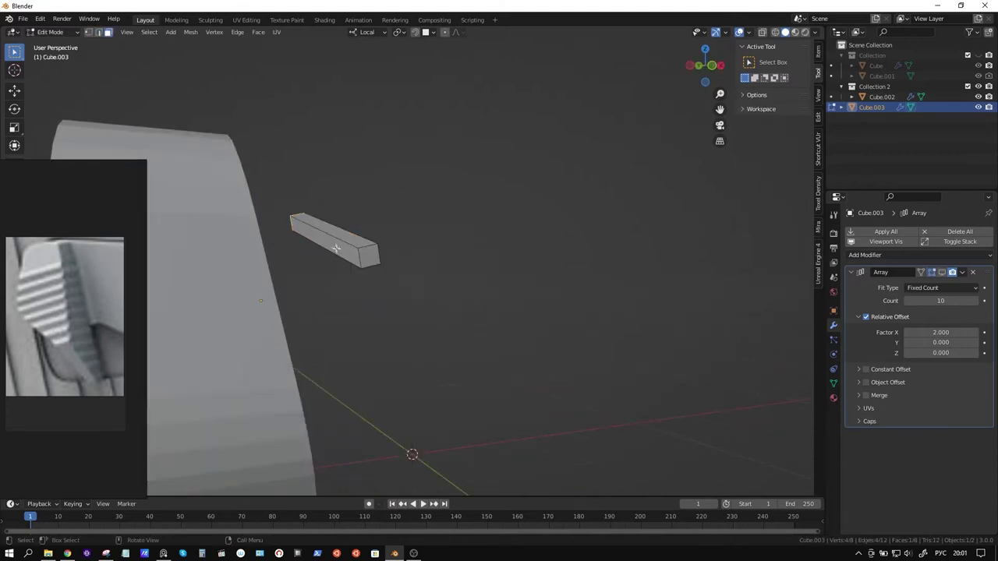
pyautogui.hotkey('shift', 's')
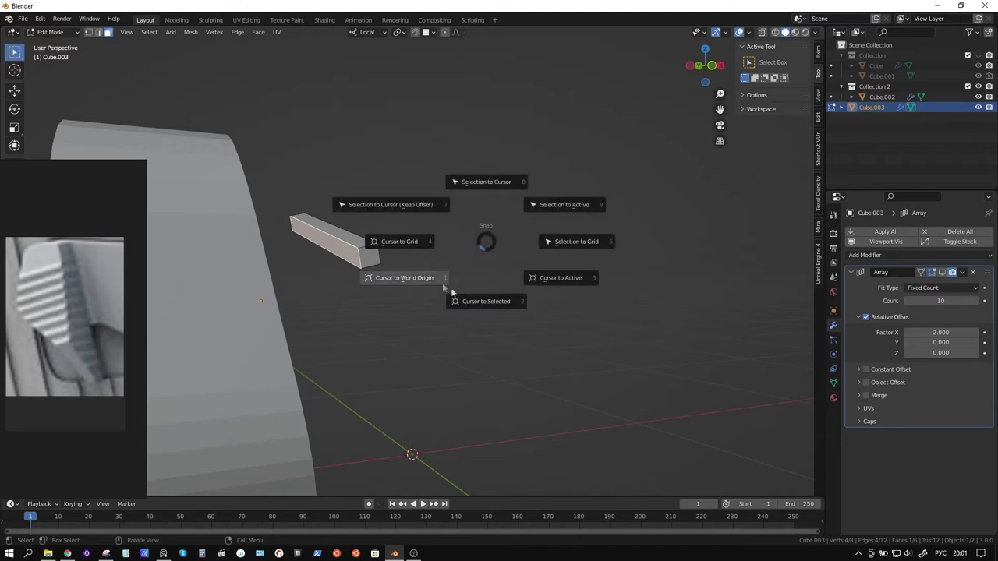
pyautogui.click(467, 301)
pyautogui.press('Tab')
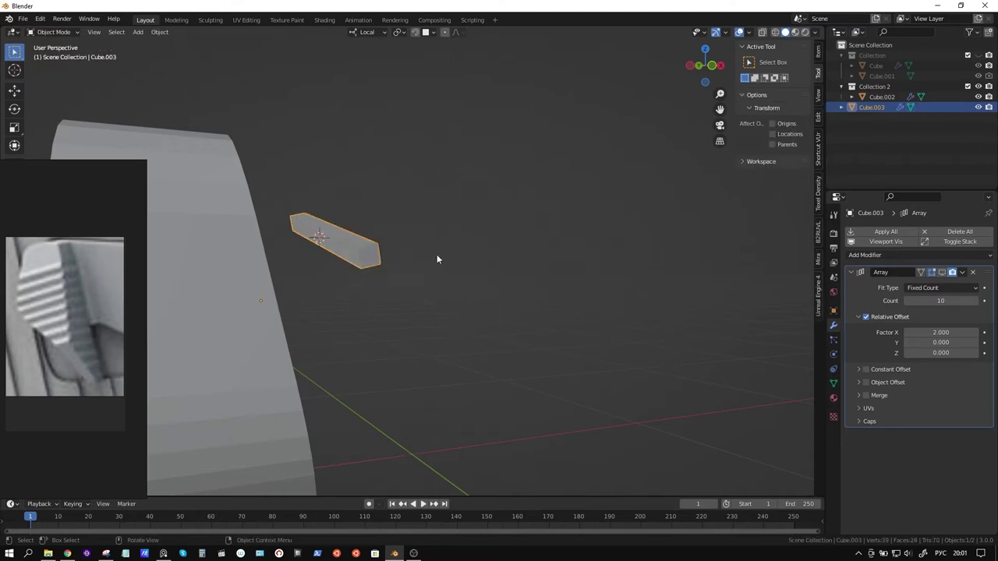
pyautogui.rightClick(438, 244)
pyautogui.moveTo(389, 276)
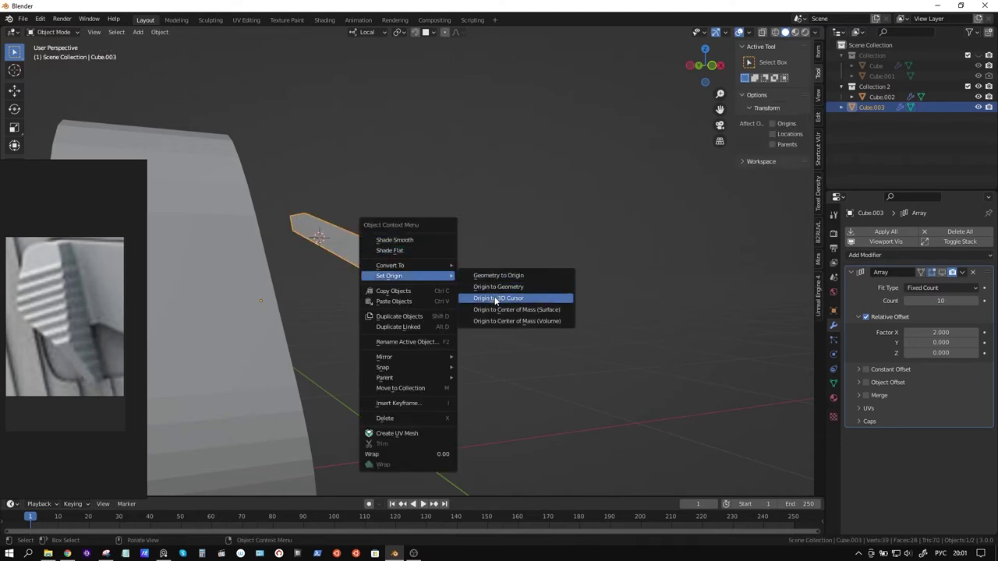
pyautogui.click(495, 300)
pyautogui.moveTo(404, 271); pyautogui.dragTo(345, 277, button='middle')
pyautogui.press('g')
pyautogui.click(382, 226)
pyautogui.moveTo(382, 226)
pyautogui.mouseDown(button='middle')
pyautogui.moveTo(499, 251)
pyautogui.moveTo(504, 288)
pyautogui.moveTo(485, 323)
pyautogui.moveTo(411, 345)
pyautogui.mouseUp(button='middle')
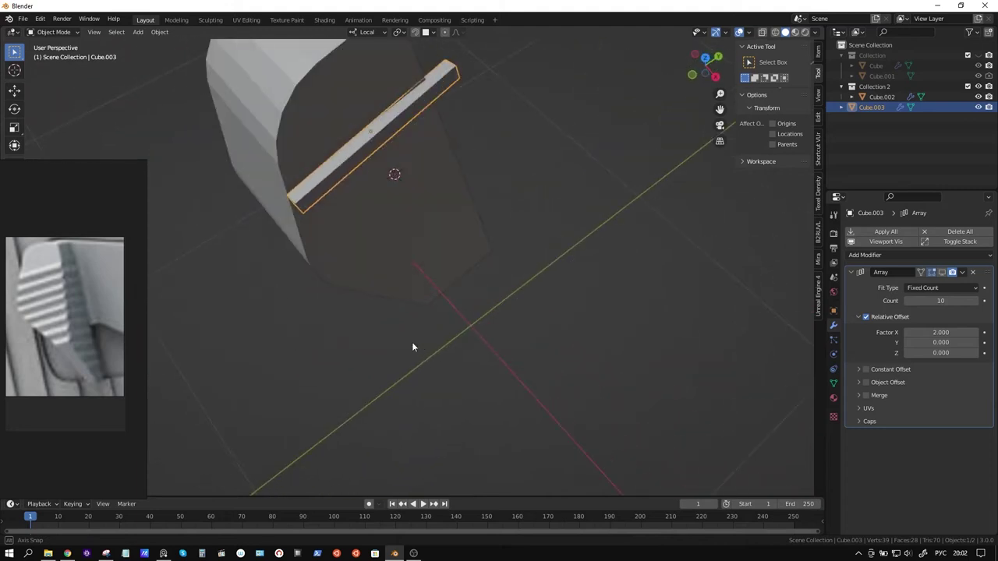
# Step: Select the whole slat mesh in Edit Mode and nudge it to a new position
pyautogui.click(432, 33)
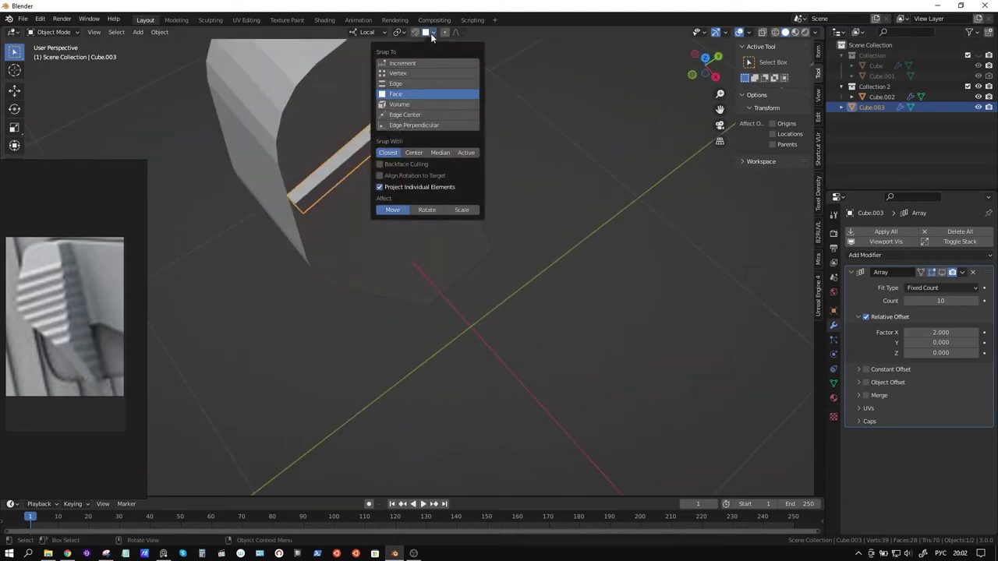
pyautogui.moveTo(414, 151)
pyautogui.mouseDown(button='middle')
pyautogui.moveTo(473, 162)
pyautogui.moveTo(413, 174)
pyautogui.moveTo(488, 208)
pyautogui.moveTo(428, 234)
pyautogui.mouseUp(button='middle')
pyautogui.press('Tab')
pyautogui.press('a')
pyautogui.press('g')
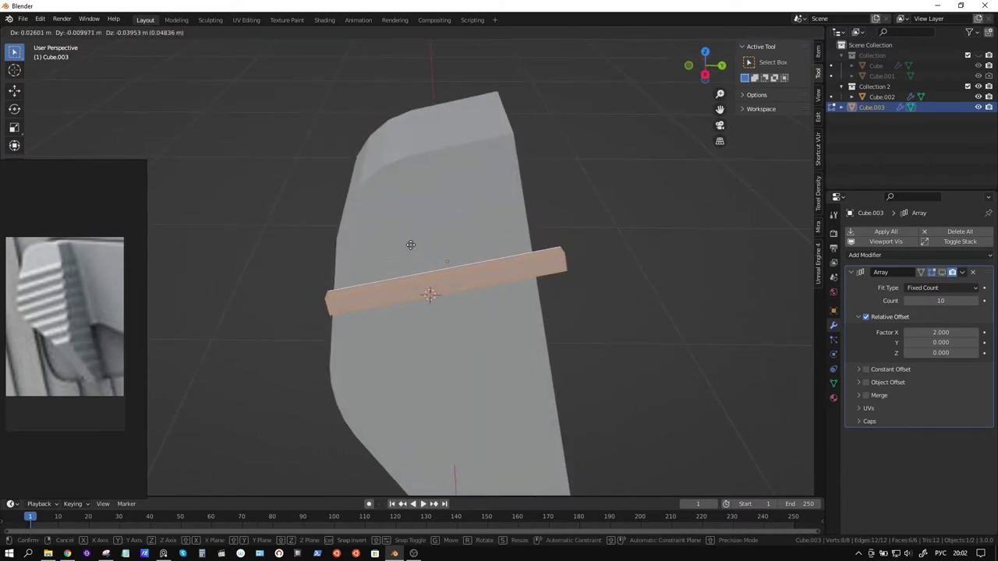
pyautogui.click(408, 245)
pyautogui.moveTo(407, 245)
pyautogui.mouseDown(button='middle')
pyautogui.moveTo(479, 257)
pyautogui.moveTo(521, 205)
pyautogui.mouseUp(button='middle')
# Step: Remove the Array modifier, delete the Cube.003 slat object, and select Cube.002
pyautogui.press('x')
pyautogui.rightClick(737, 215)
pyautogui.click(972, 272)
pyautogui.press('x')
pyautogui.press('Tab')
pyautogui.press('x')
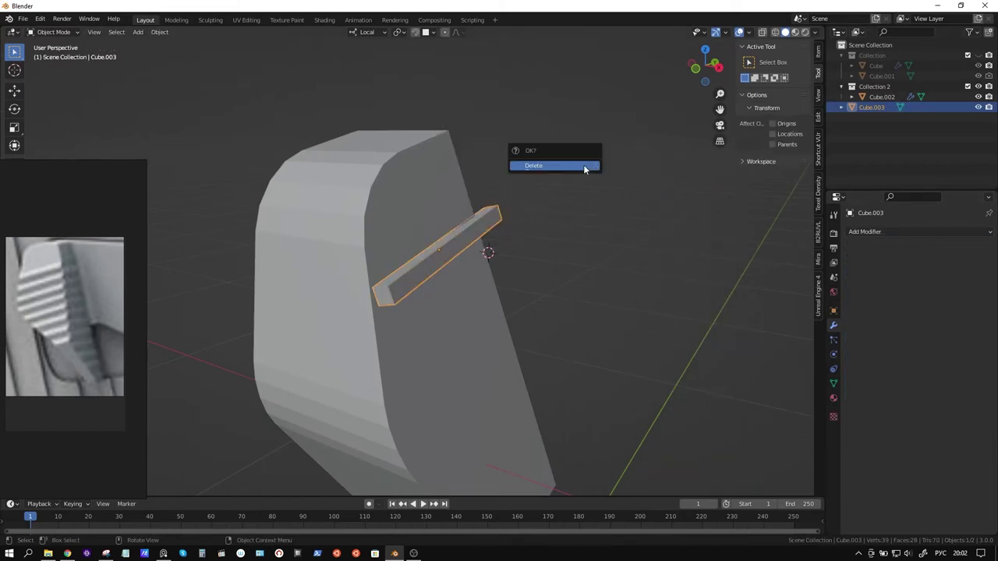
pyautogui.click(584, 169)
pyautogui.moveTo(584, 169); pyautogui.dragTo(544, 196, button='middle')
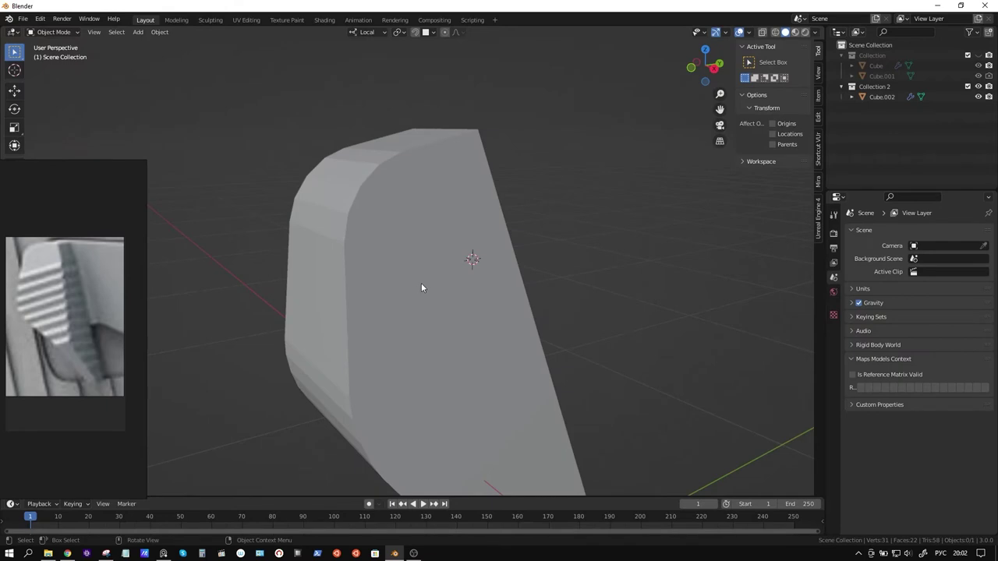
pyautogui.click(440, 290)
# Step: Apply the Boolean modifier on Cube.002 to make the cut permanent
pyautogui.press('Tab')
pyautogui.moveTo(467, 257)
pyautogui.mouseDown(button='middle')
pyautogui.moveTo(421, 268)
pyautogui.moveTo(436, 276)
pyautogui.moveTo(480, 269)
pyautogui.mouseUp(button='middle')
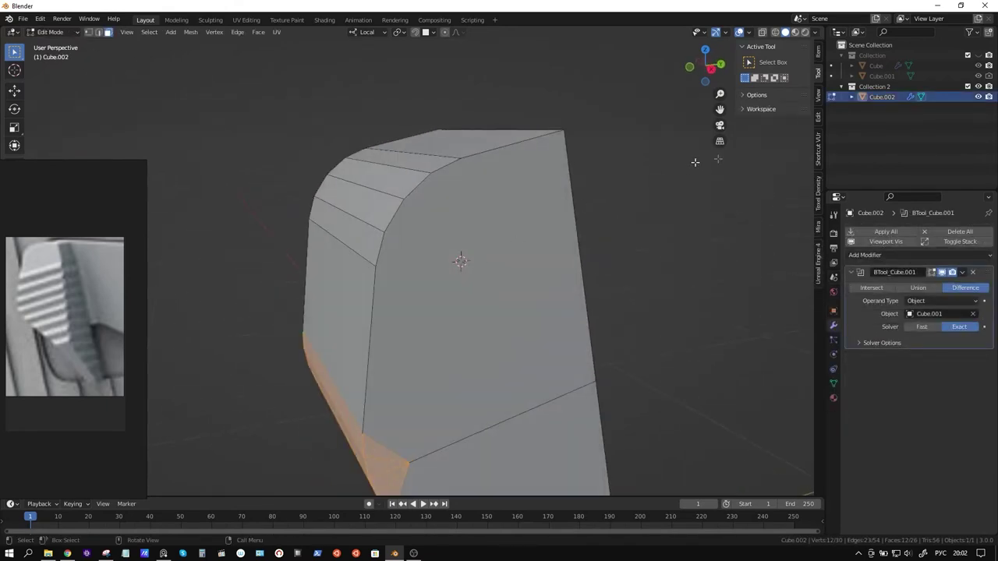
pyautogui.press('Tab')
pyautogui.click(962, 272)
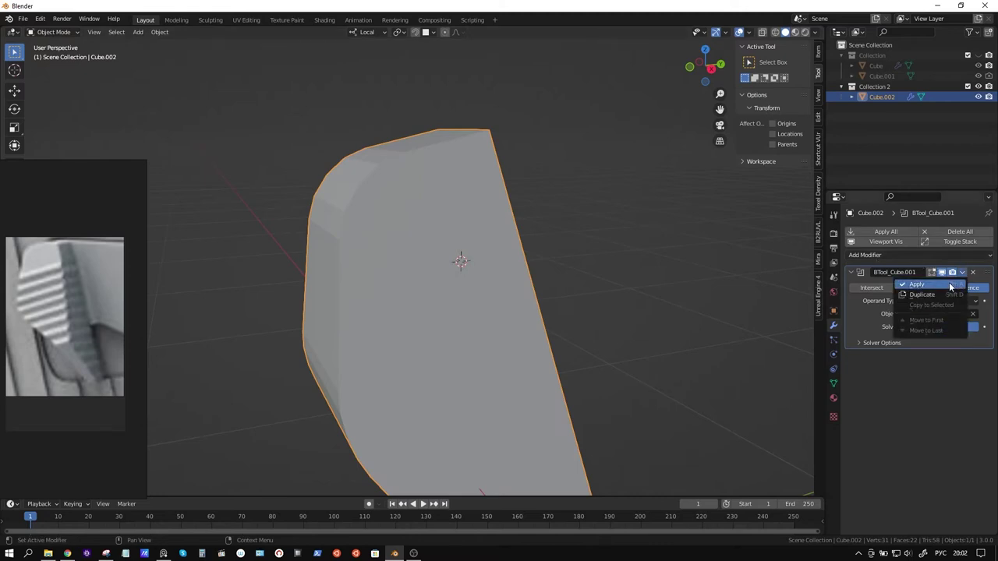
pyautogui.click(931, 286)
# Step: Align the view to the angled front face and save a custom 'Face' transform orientation
pyautogui.press('Tab')
pyautogui.moveTo(507, 274); pyautogui.dragTo(416, 285, button='middle')
pyautogui.click(417, 284)
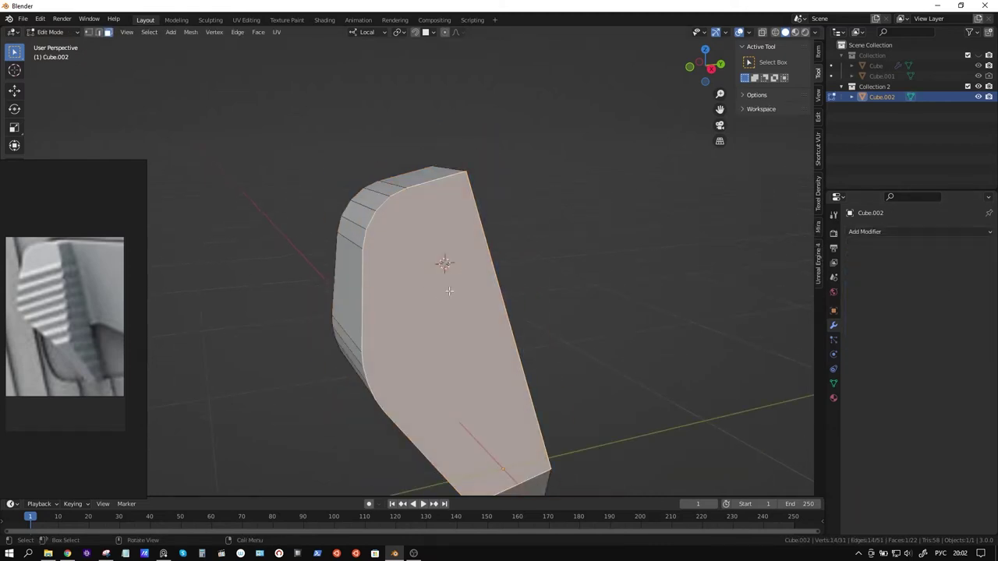
pyautogui.press('shift+KP_7')
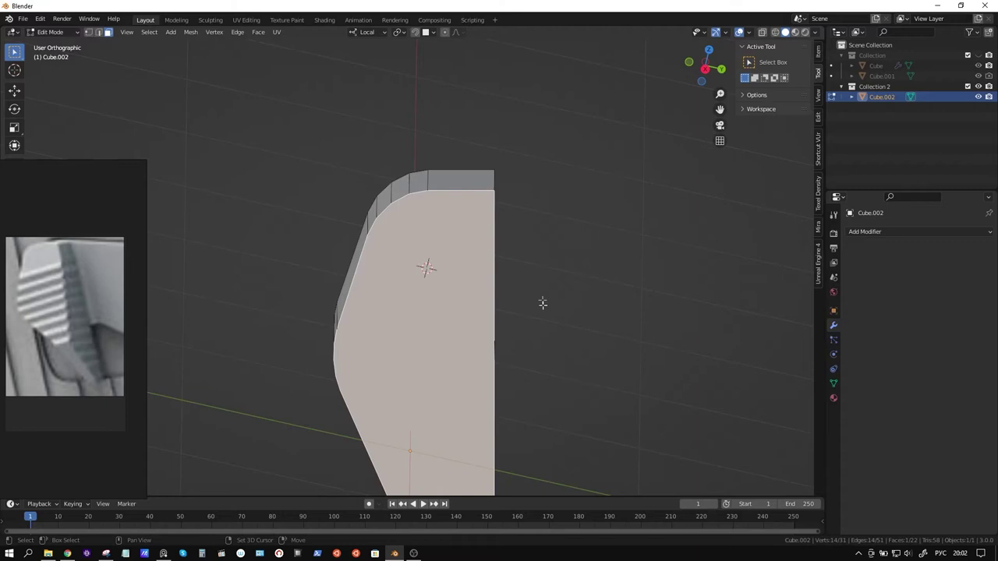
pyautogui.keyDown('shift'); pyautogui.scroll(-3, 542, 305); pyautogui.keyUp('shift')
pyautogui.click(388, 34)
pyautogui.click(413, 65)
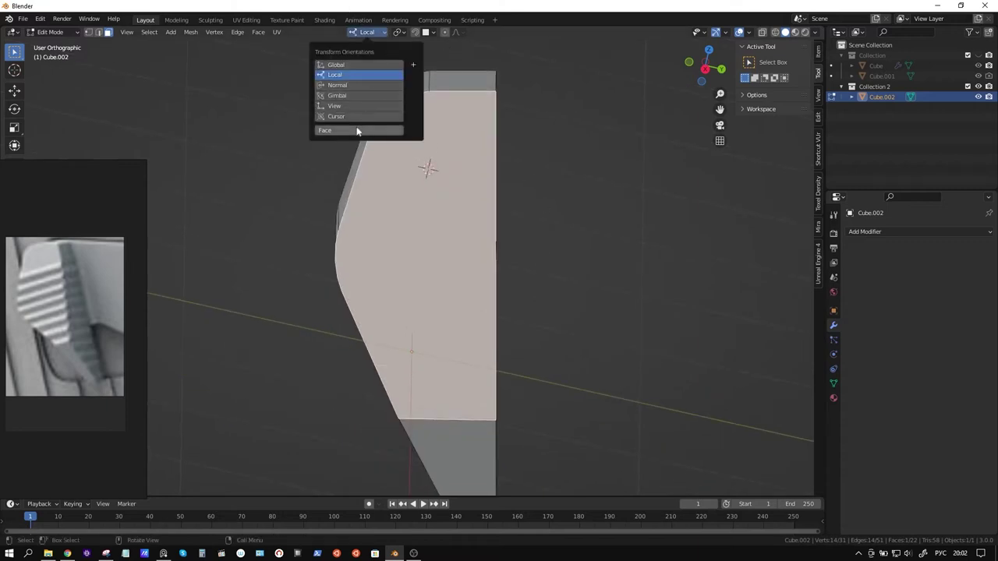
pyautogui.click(414, 144)
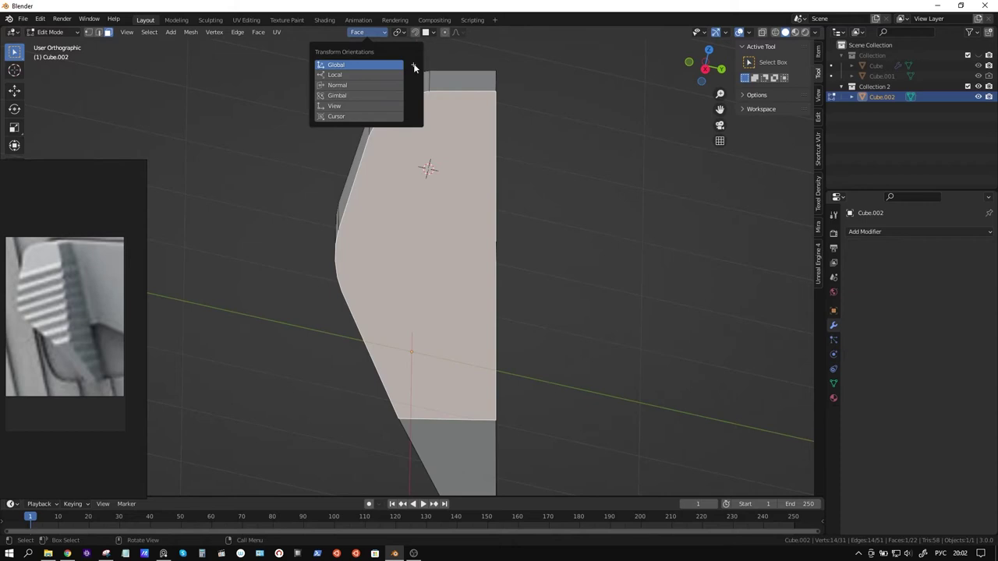
pyautogui.click(413, 66)
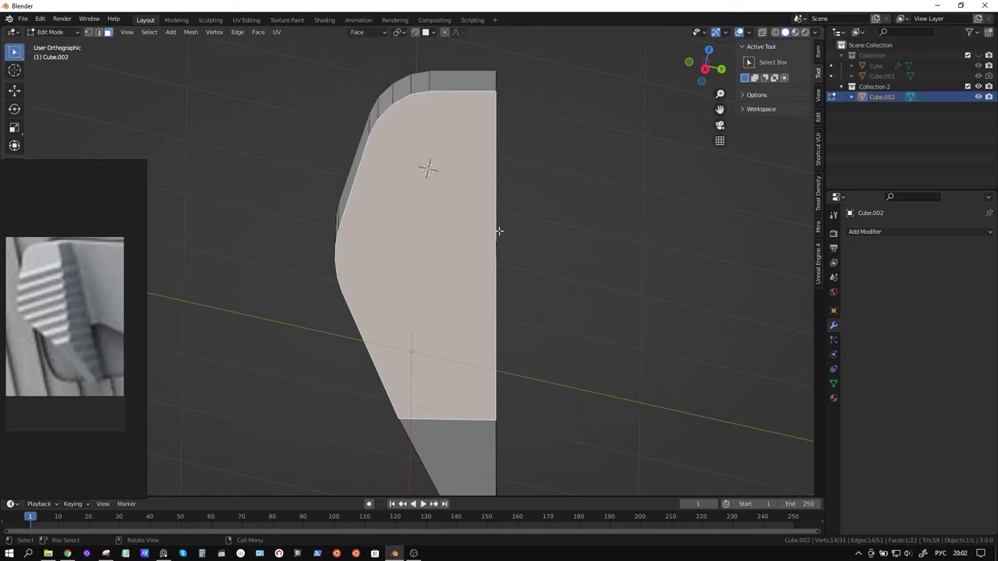
pyautogui.press('Tab')
pyautogui.hotkey('shift', 'a')
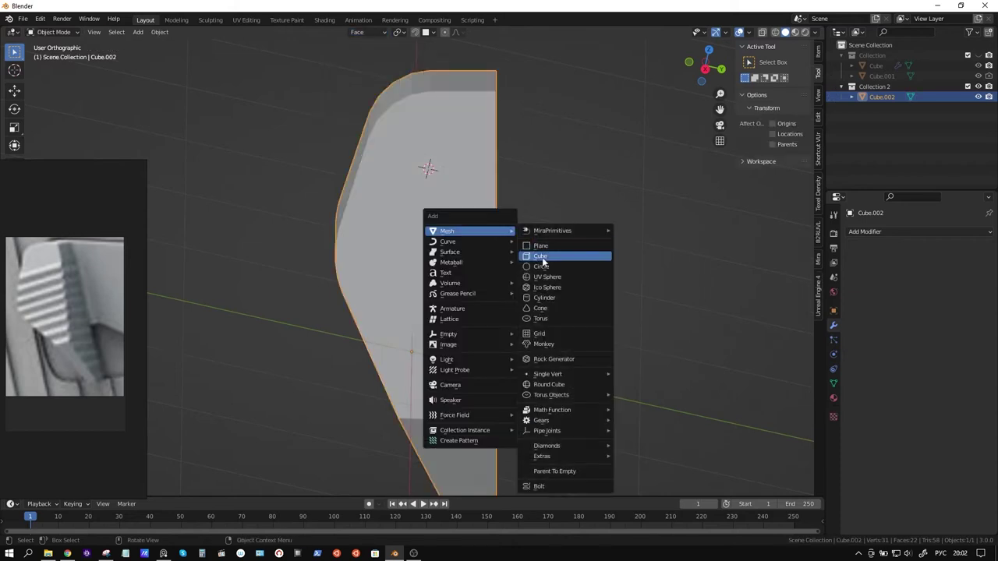
# Step: Add a new cube to the scene in perspective view
pyautogui.click(543, 258)
pyautogui.moveTo(543, 260)
pyautogui.mouseDown(button='middle')
pyautogui.moveTo(501, 207)
pyautogui.moveTo(464, 232)
pyautogui.moveTo(572, 212)
pyautogui.mouseUp(button='middle')
pyautogui.press('KP_5')
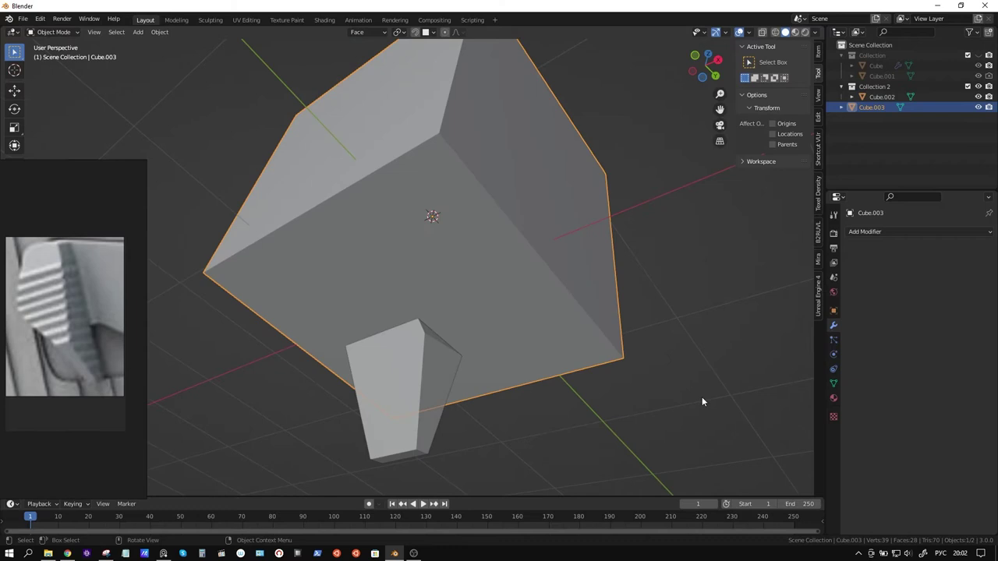
pyautogui.scroll(-4, 597, 328)
pyautogui.scroll(-3, 478, 223)
pyautogui.moveTo(471, 215)
pyautogui.mouseDown(button='middle')
pyautogui.moveTo(482, 292)
pyautogui.moveTo(434, 160)
pyautogui.mouseUp(button='middle')
# Step: Enable Face snapping with Project Individual Elements and Align Rotation, snapping the cube onto the angled face
pyautogui.click(432, 32)
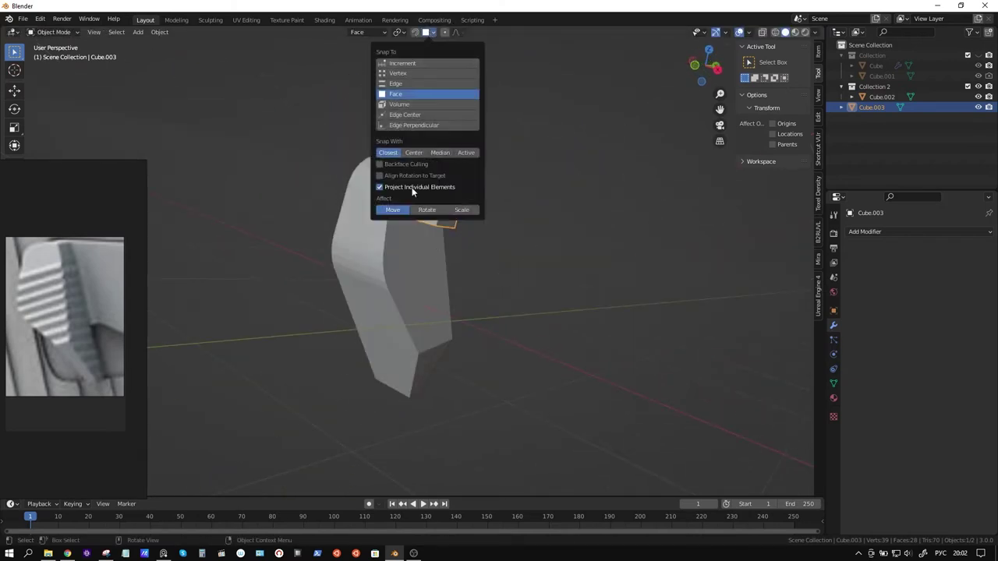
pyautogui.moveTo(445, 231); pyautogui.dragTo(415, 233, button='middle')
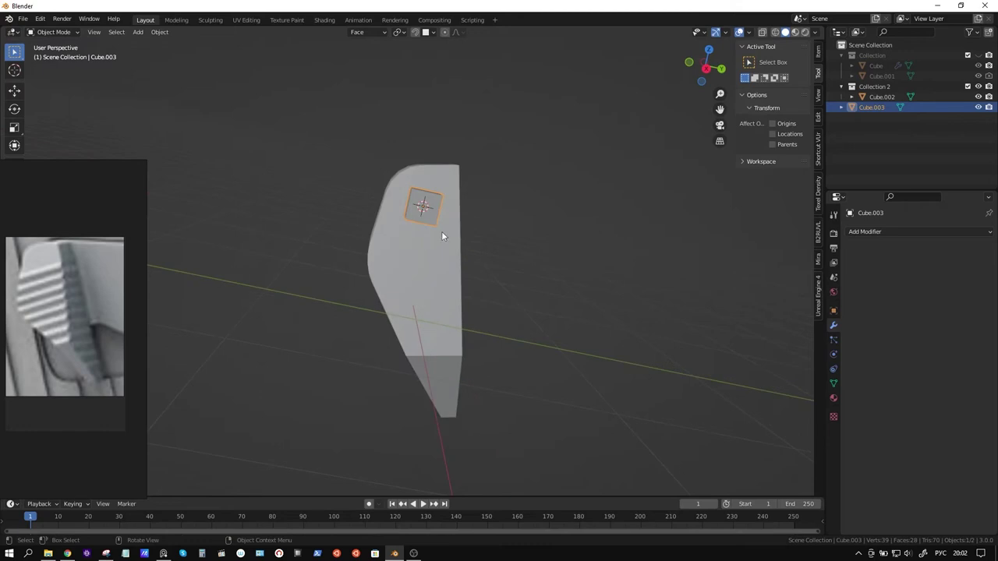
pyautogui.press('g')
pyautogui.click(429, 260)
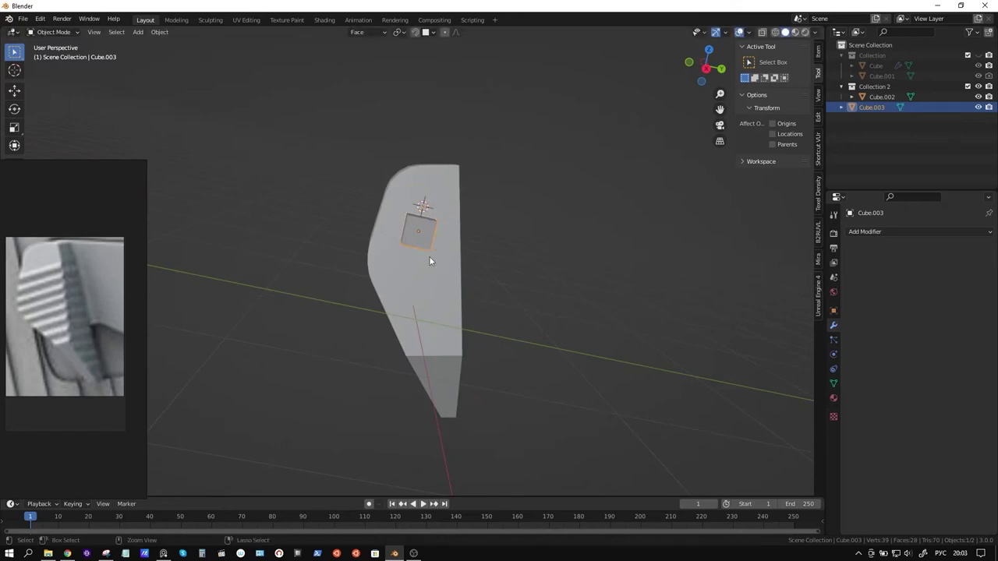
pyautogui.moveTo(429, 260); pyautogui.dragTo(480, 230, button='middle')
pyautogui.click(428, 33)
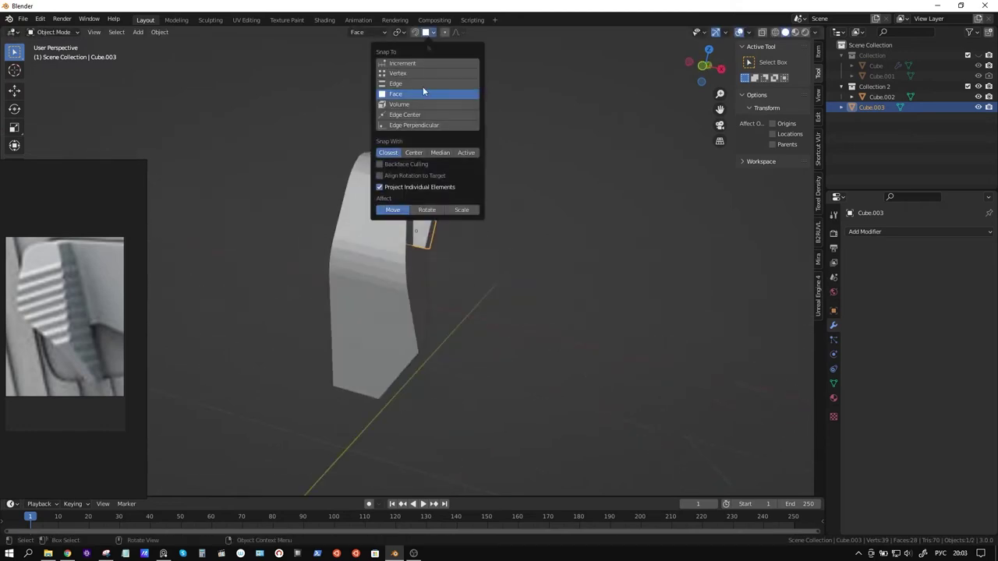
pyautogui.moveTo(436, 229)
pyautogui.mouseDown(button='middle')
pyautogui.moveTo(421, 267)
pyautogui.moveTo(318, 258)
pyautogui.moveTo(420, 222)
pyautogui.moveTo(417, 256)
pyautogui.moveTo(430, 261)
pyautogui.mouseUp(button='middle')
pyautogui.press('g')
pyautogui.click(441, 259)
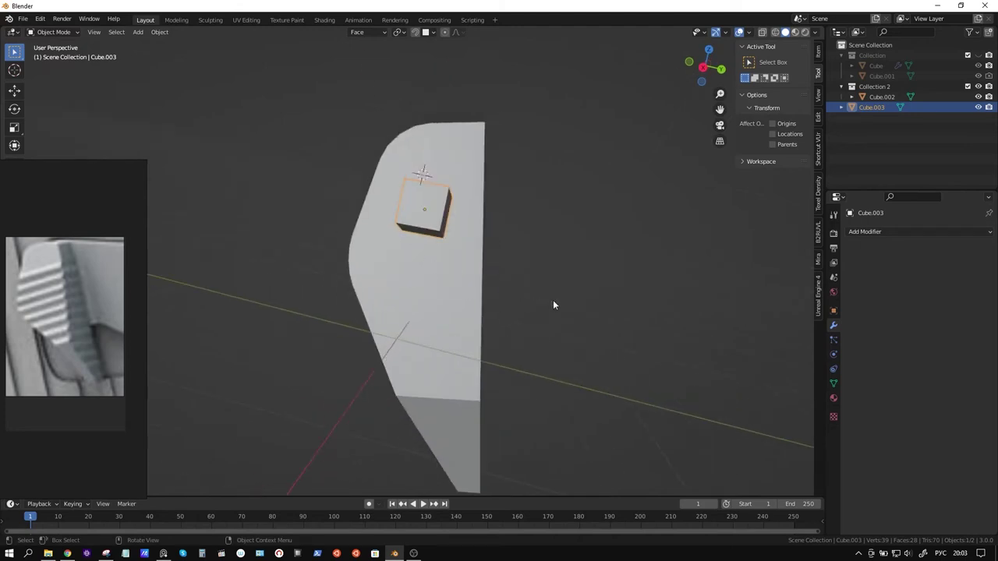
pyautogui.click(968, 55)
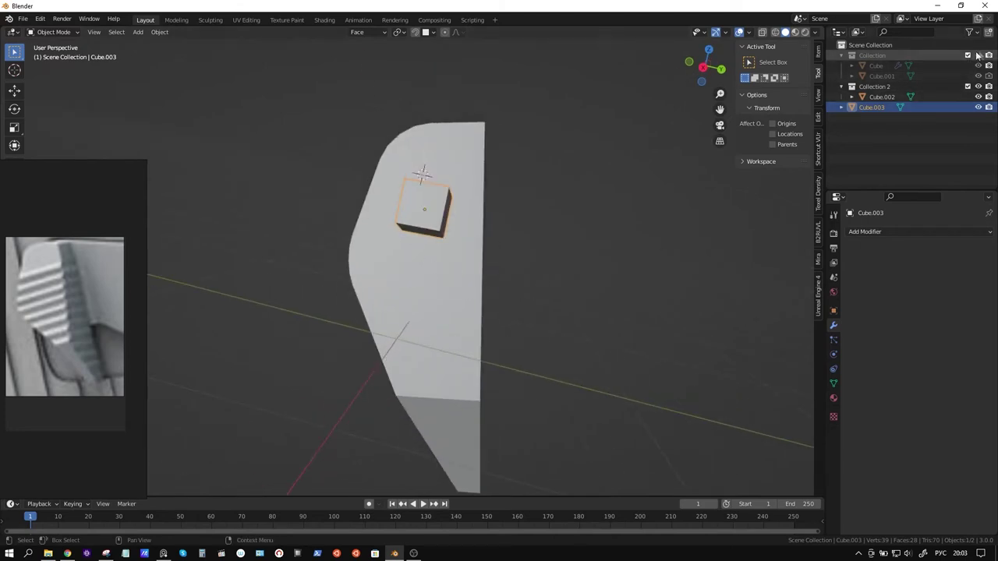
# Step: Switch to the right orthographic view and select the small cube Cube.003
pyautogui.click(679, 248)
pyautogui.scroll(-4, 620, 272)
pyautogui.moveTo(620, 273)
pyautogui.mouseDown(button='middle')
pyautogui.moveTo(651, 271)
pyautogui.moveTo(643, 275)
pyautogui.mouseUp(button='middle')
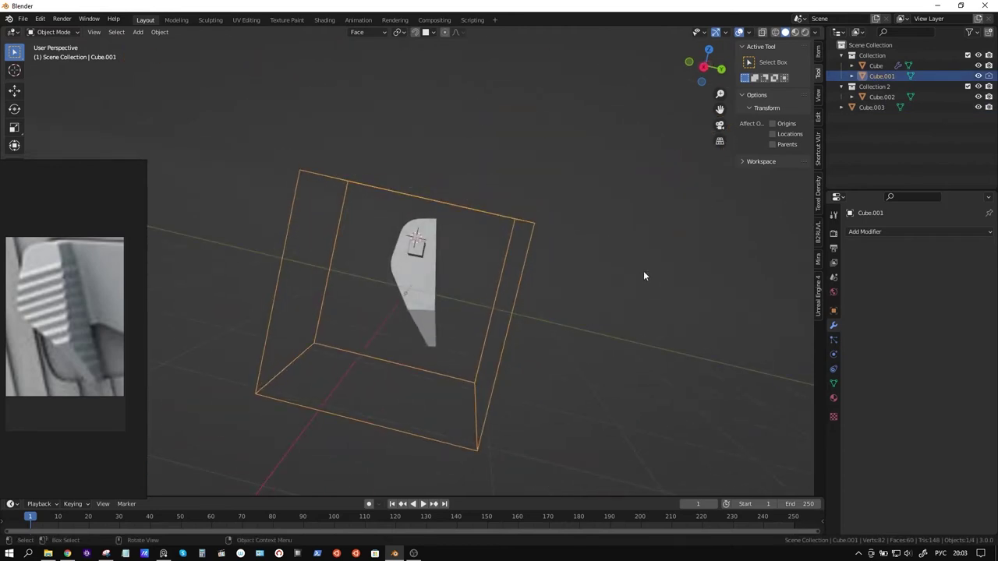
pyautogui.press('KP_1')
pyautogui.press('KP_3')
pyautogui.press('r')
pyautogui.press('Escape')
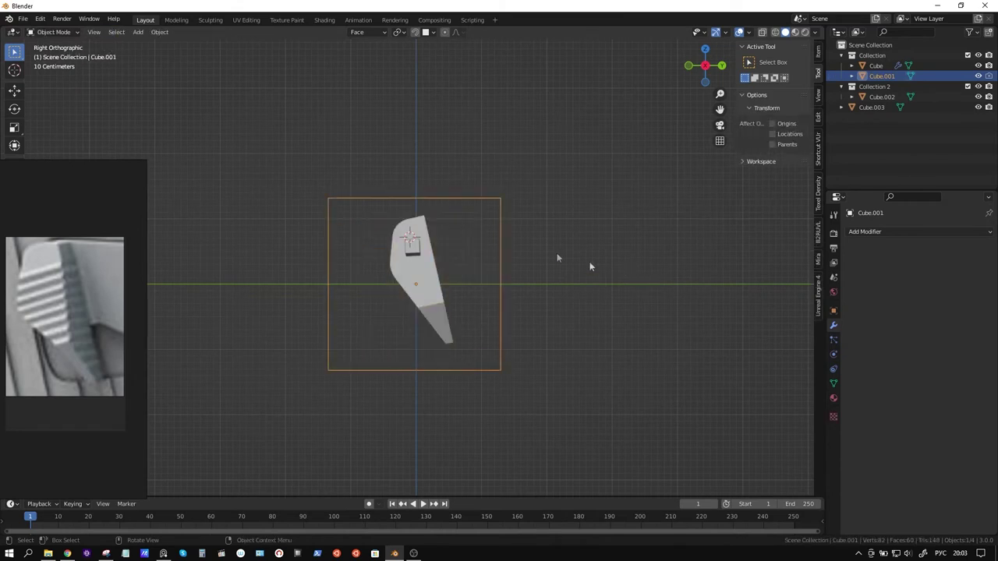
pyautogui.scroll(5, 590, 268)
pyautogui.click(871, 106)
pyautogui.click(977, 57)
pyautogui.scroll(4, 620, 147)
pyautogui.scroll(-1, 523, 203)
# Step: Tilt Cube.003 about 10 degrees around the Face Z axis and switch orientation to Local
pyautogui.press('s')
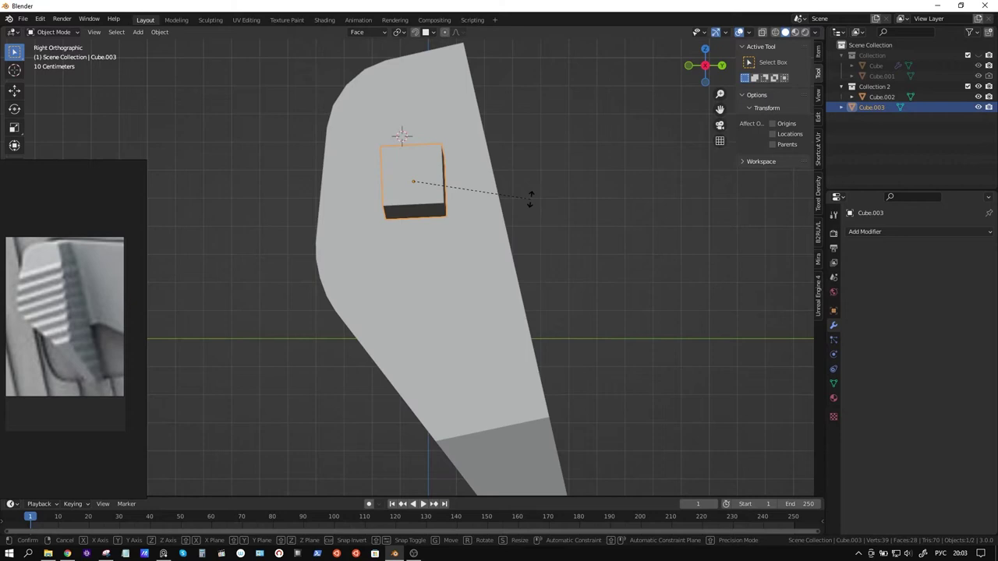
pyautogui.press('r')
pyautogui.press('z')
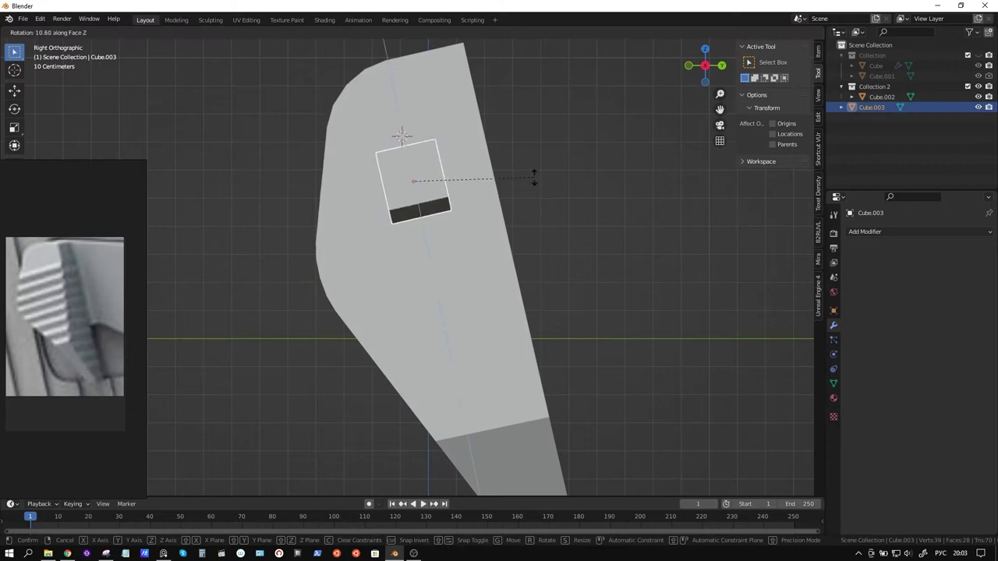
pyautogui.click(534, 179)
pyautogui.click(364, 32)
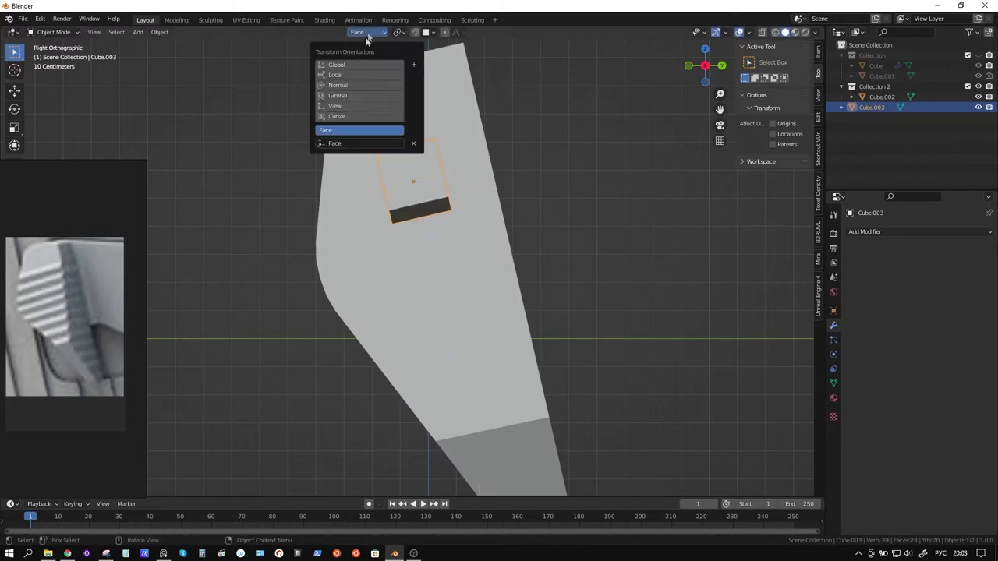
pyautogui.click(347, 74)
# Step: Snap the 3D cursor to a selected side face of Cube.003 and return to Object Mode
pyautogui.moveTo(518, 237)
pyautogui.mouseDown(button='middle')
pyautogui.moveTo(662, 247)
pyautogui.moveTo(621, 245)
pyautogui.mouseUp(button='middle')
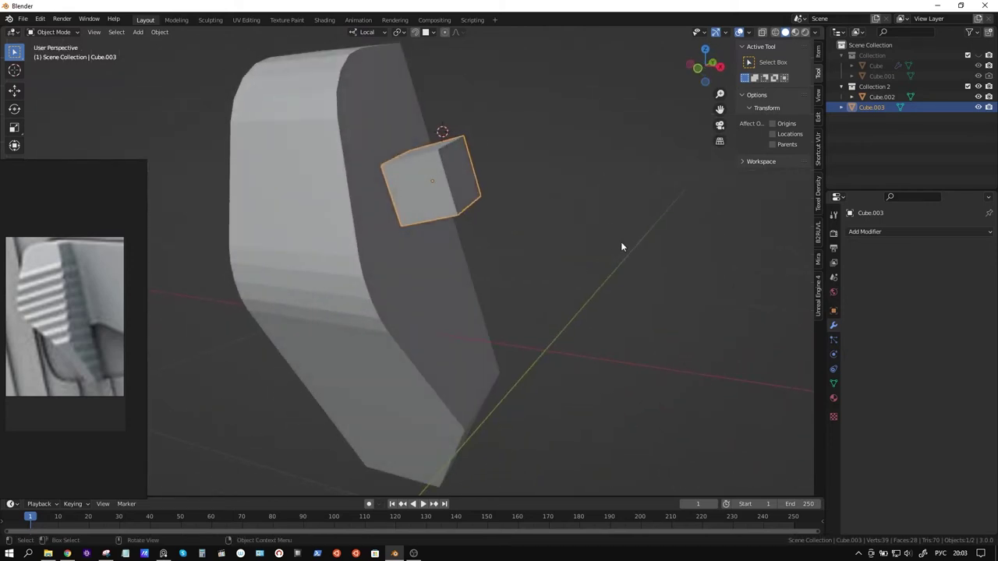
pyautogui.press('Tab')
pyautogui.moveTo(517, 211); pyautogui.dragTo(494, 207, button='middle')
pyautogui.click(413, 199)
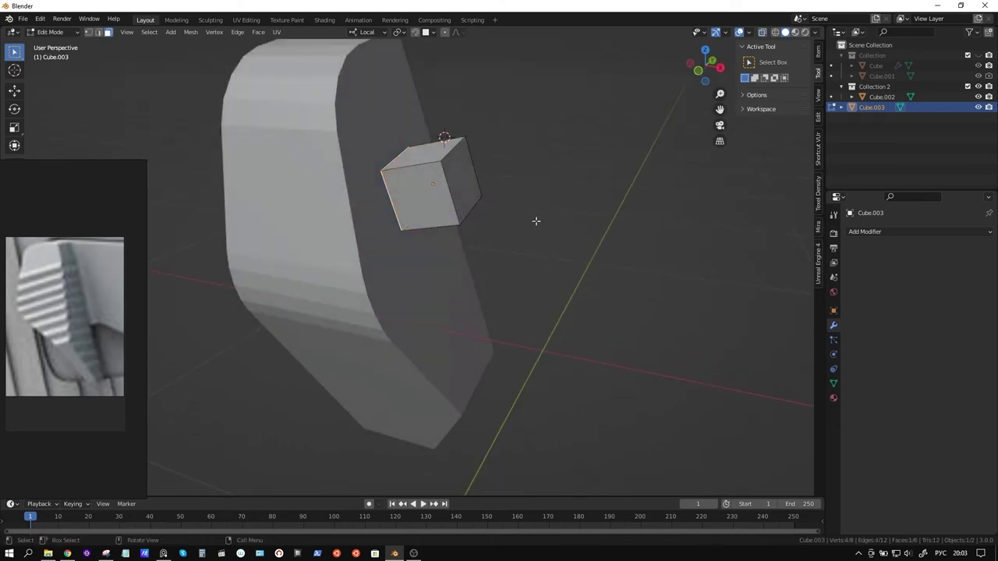
pyautogui.hotkey('shift', 's')
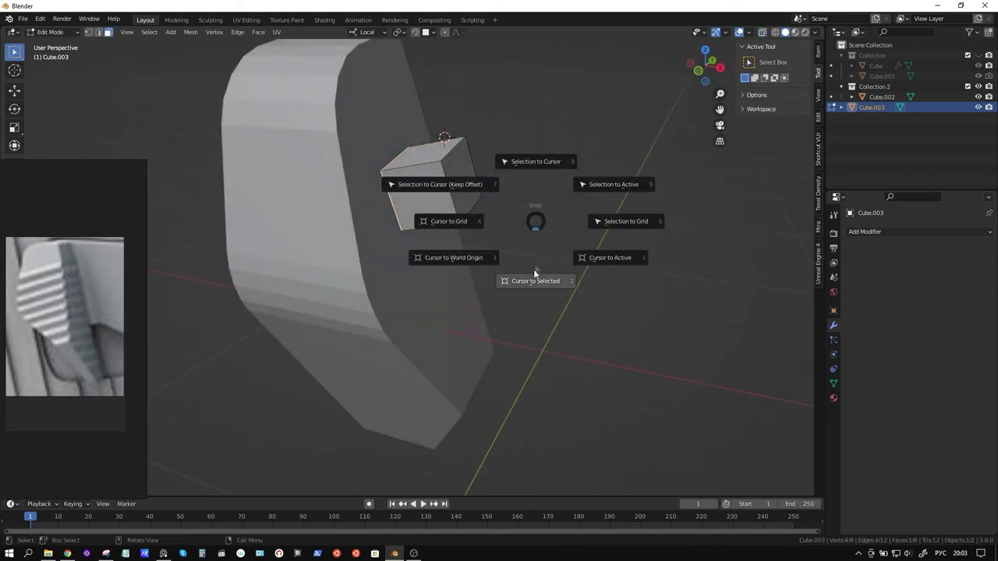
pyautogui.click(533, 278)
pyautogui.press('Tab')
pyautogui.rightClick(549, 161)
pyautogui.moveTo(519, 161)
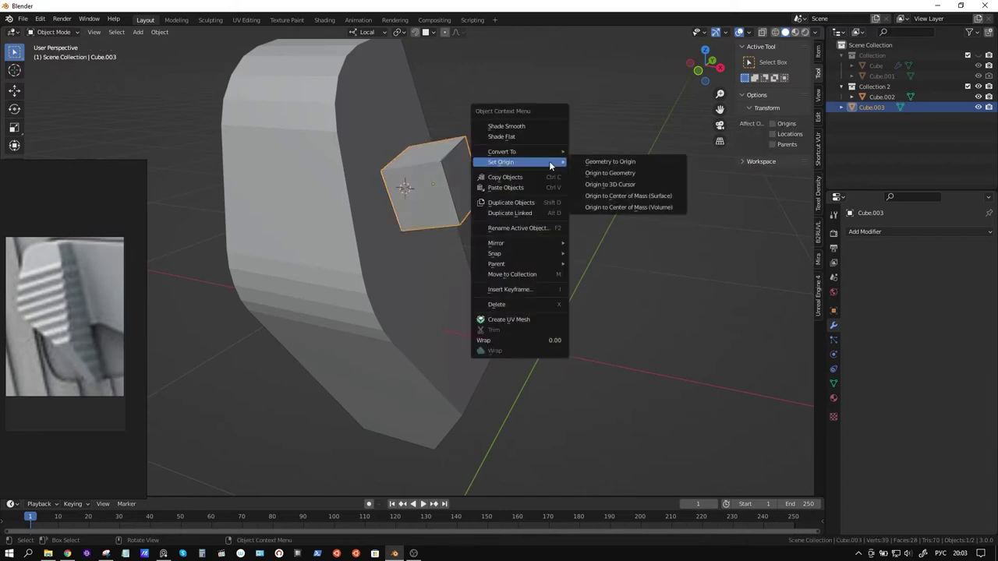
# Step: Set the origin to the 3D cursor and stretch the cube along local Y into a thin bar
pyautogui.click(612, 184)
pyautogui.moveTo(506, 205); pyautogui.dragTo(491, 190, button='middle')
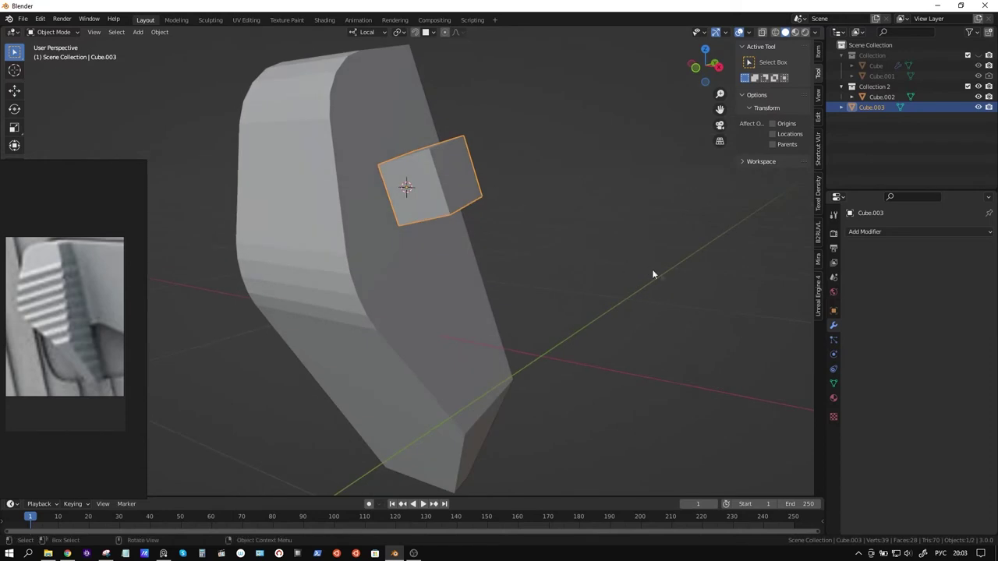
pyautogui.press('s')
pyautogui.press('x')
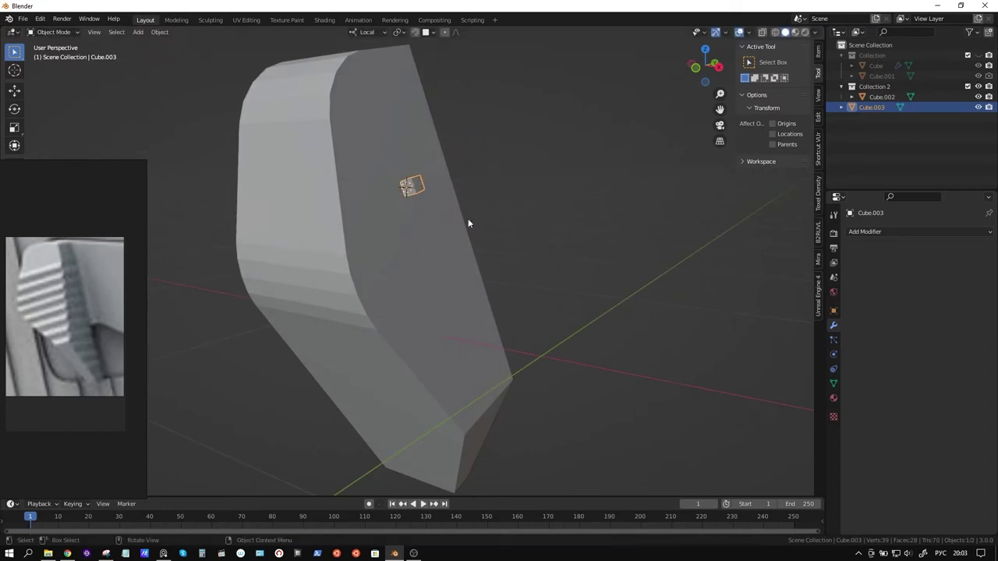
pyautogui.press('x')
pyautogui.press('y')
pyautogui.press('y')
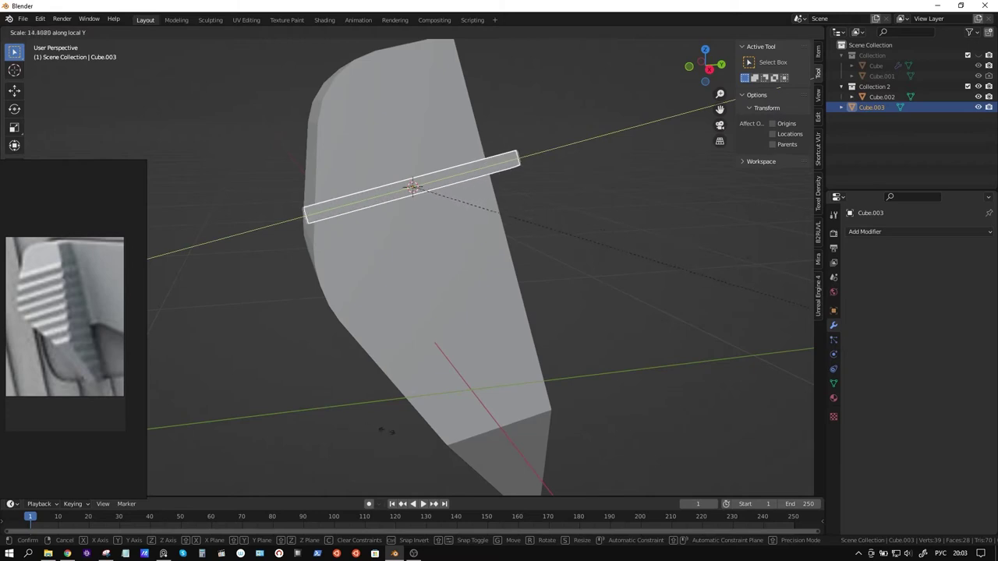
pyautogui.click(406, 445)
# Step: Apply the bar's scale with Ctrl+A
pyautogui.moveTo(484, 336); pyautogui.dragTo(431, 326, button='middle')
pyautogui.click(905, 232)
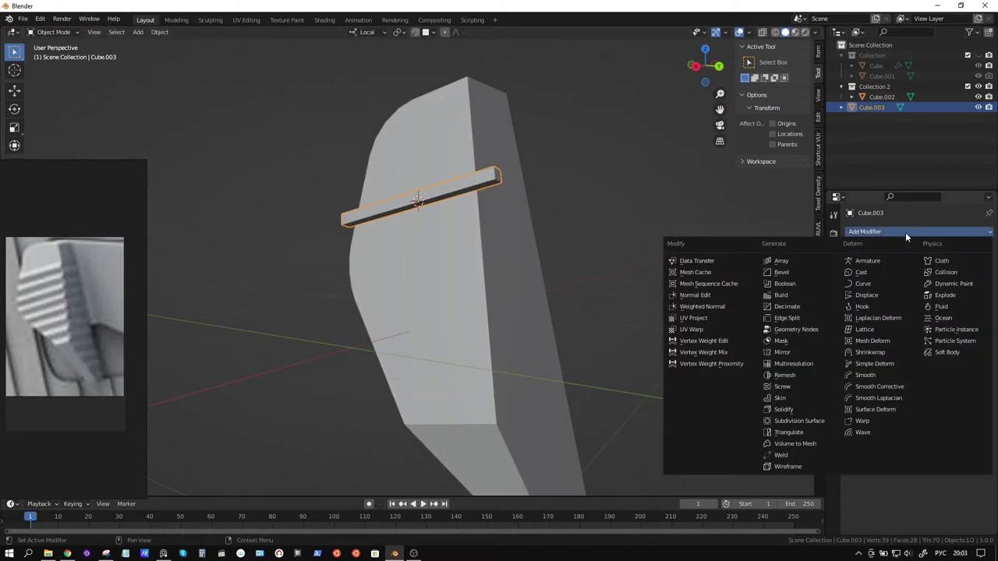
pyautogui.hotkey('ctrl', 'a')
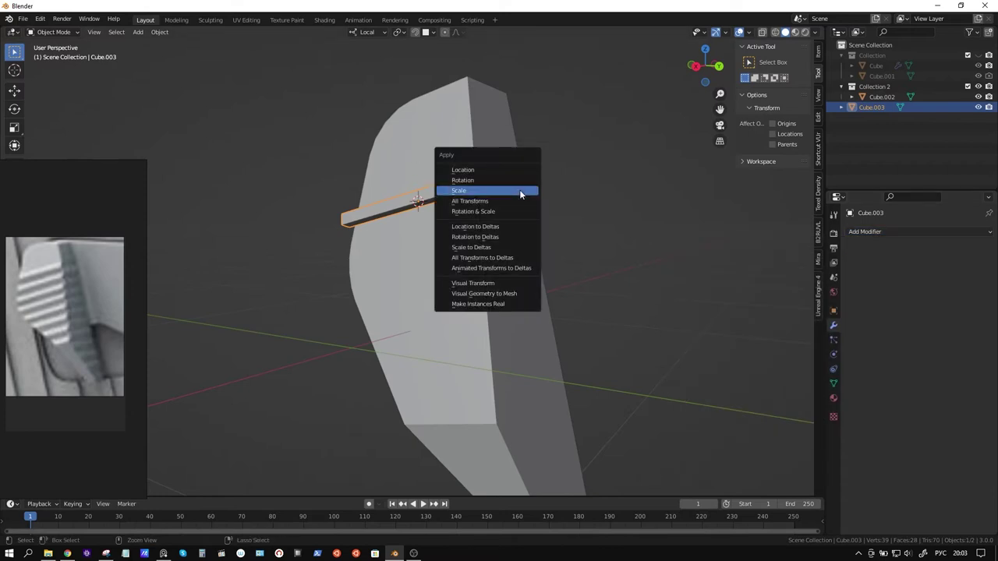
pyautogui.click(521, 191)
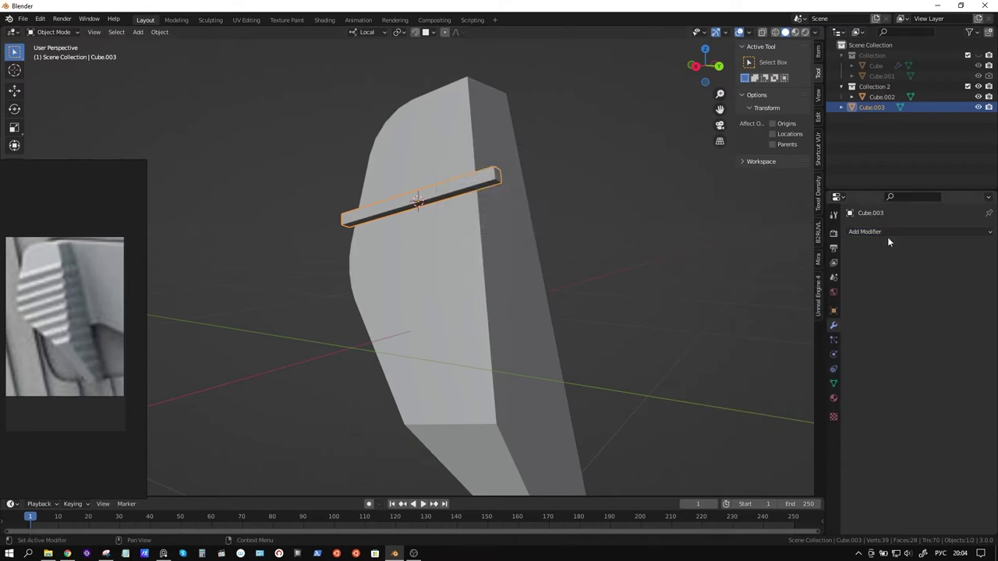
# Step: Add an Array modifier with relative offset factor X 2 and count 9
pyautogui.click(887, 234)
pyautogui.click(814, 260)
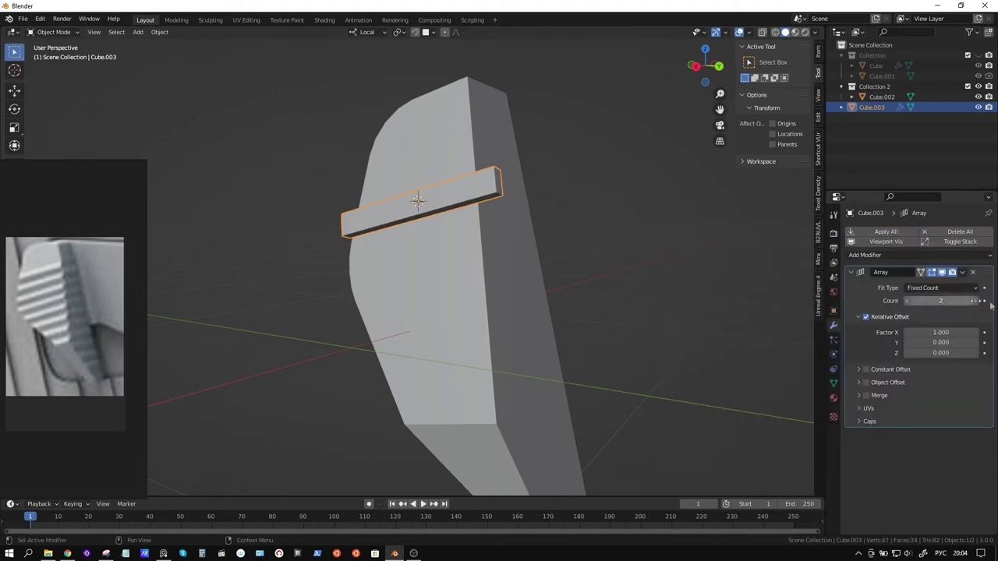
pyautogui.click(941, 332)
pyautogui.write('2')
pyautogui.press('Return')
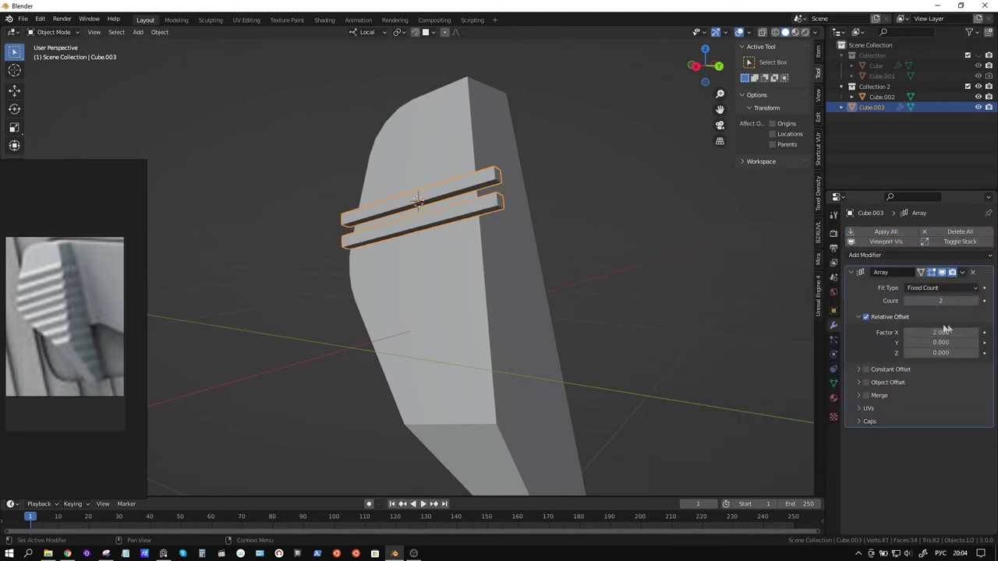
pyautogui.doubleClick(976, 301)
pyautogui.doubleClick(976, 301)
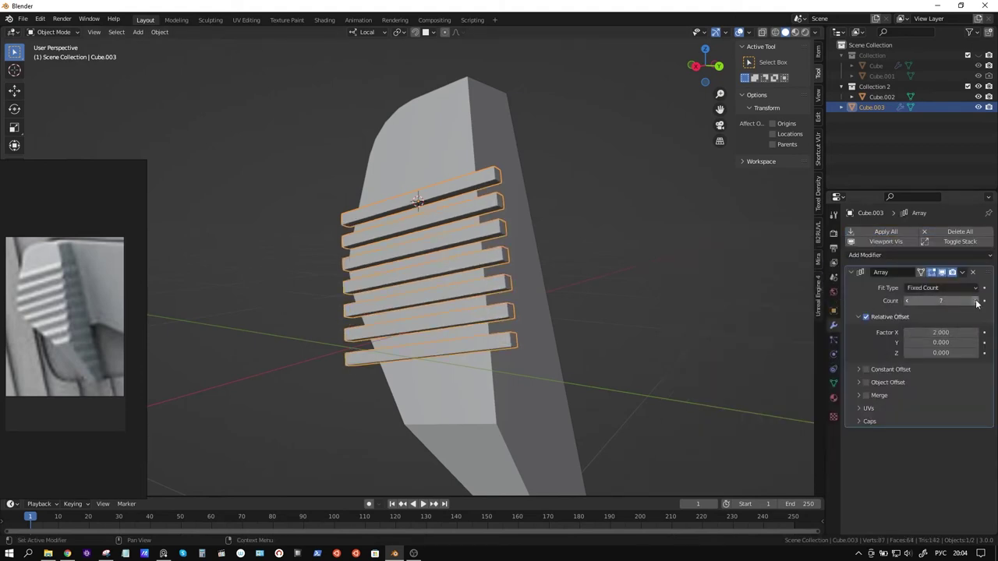
pyautogui.doubleClick(976, 301)
pyautogui.doubleClick(976, 301)
pyautogui.click(976, 301)
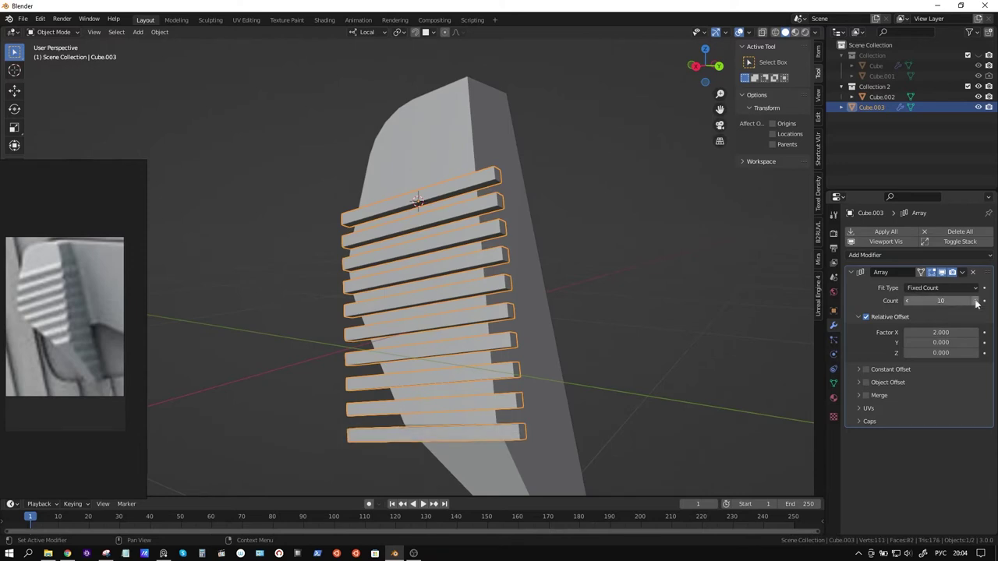
pyautogui.click(908, 303)
# Step: Slide the nine-bar array along its local X axis
pyautogui.moveTo(557, 300)
pyautogui.mouseDown(button='middle')
pyautogui.moveTo(603, 318)
pyautogui.moveTo(666, 321)
pyautogui.mouseUp(button='middle')
pyautogui.press('g')
pyautogui.press('z')
pyautogui.press('z')
pyautogui.press('y')
pyautogui.press('y')
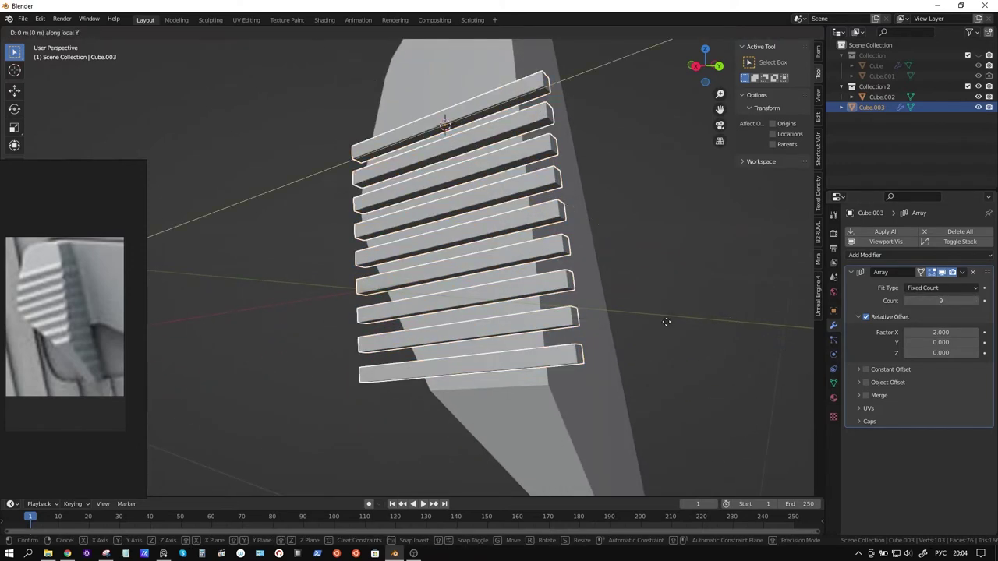
pyautogui.press('x')
pyautogui.press('x')
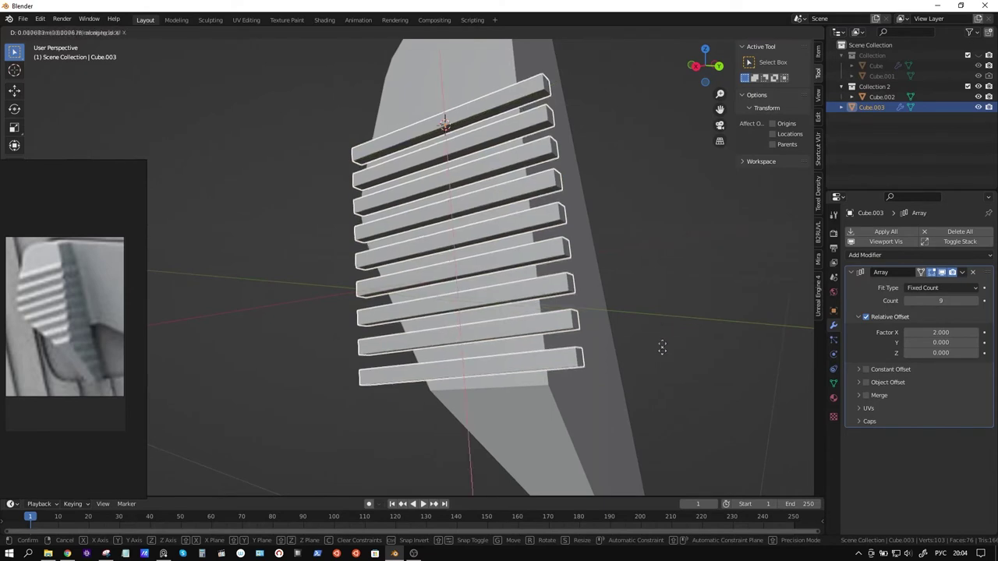
pyautogui.click(660, 457)
pyautogui.moveTo(641, 445)
pyautogui.mouseDown(button='middle')
pyautogui.moveTo(564, 367)
pyautogui.moveTo(564, 334)
pyautogui.moveTo(488, 361)
pyautogui.moveTo(578, 410)
pyautogui.moveTo(700, 390)
pyautogui.moveTo(465, 406)
pyautogui.moveTo(413, 310)
pyautogui.mouseUp(button='middle')
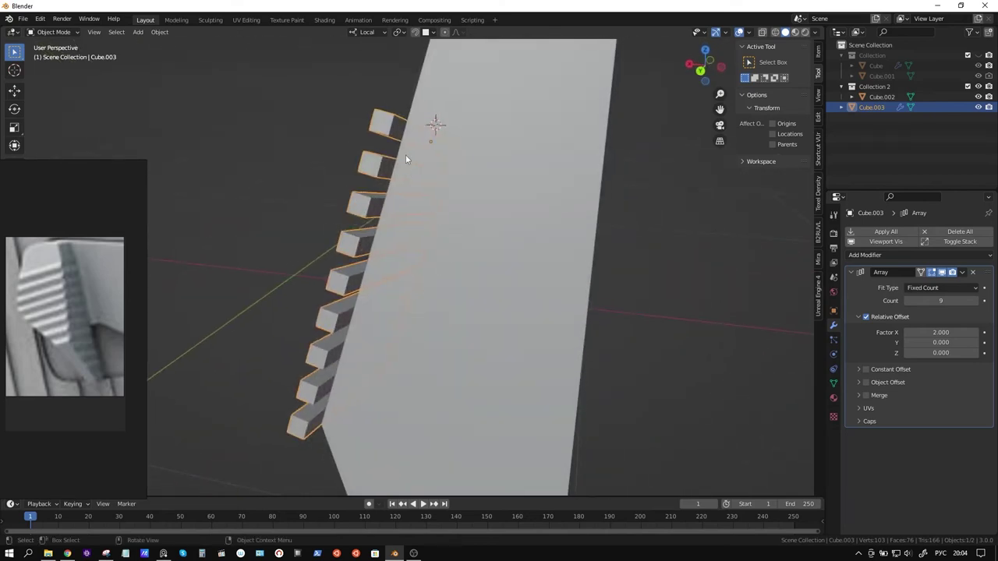
# Step: In Edit Mode, extrude the bar's end face along its normal
pyautogui.press('Tab')
pyautogui.moveTo(410, 206); pyautogui.dragTo(430, 198, button='middle')
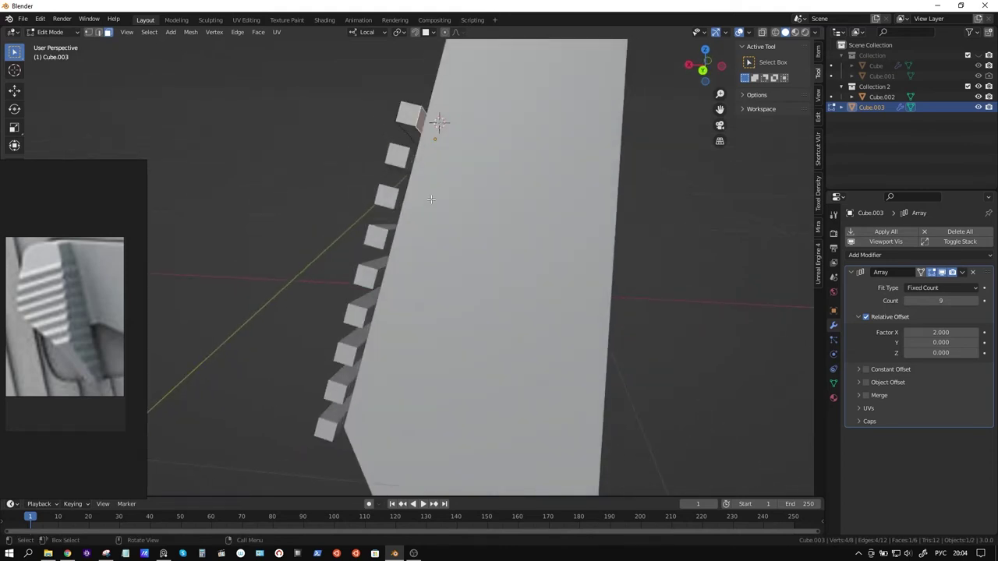
pyautogui.moveTo(463, 185); pyautogui.dragTo(474, 224, button='middle')
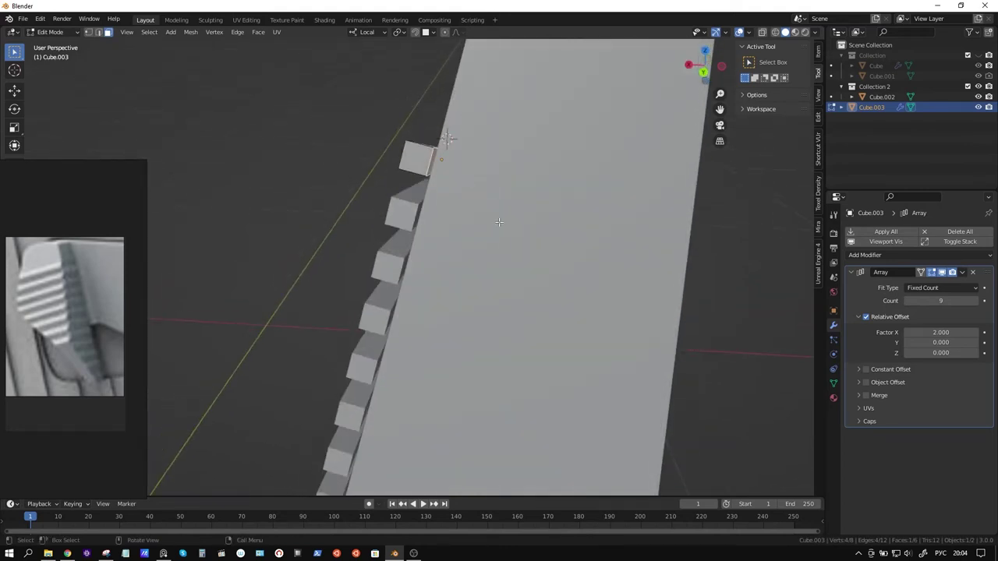
pyautogui.press('e')
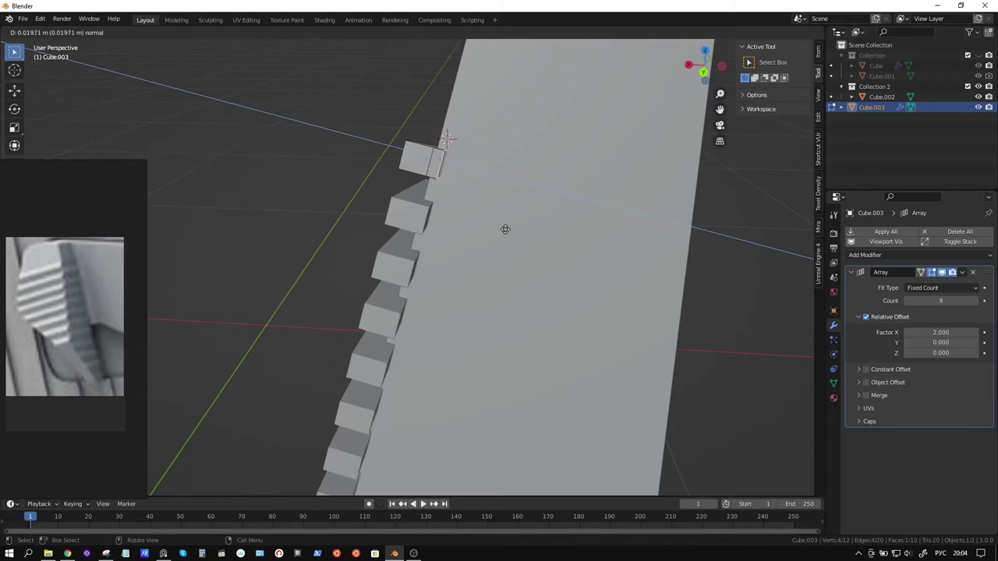
pyautogui.click(504, 229)
pyautogui.moveTo(504, 229); pyautogui.dragTo(613, 203, button='middle')
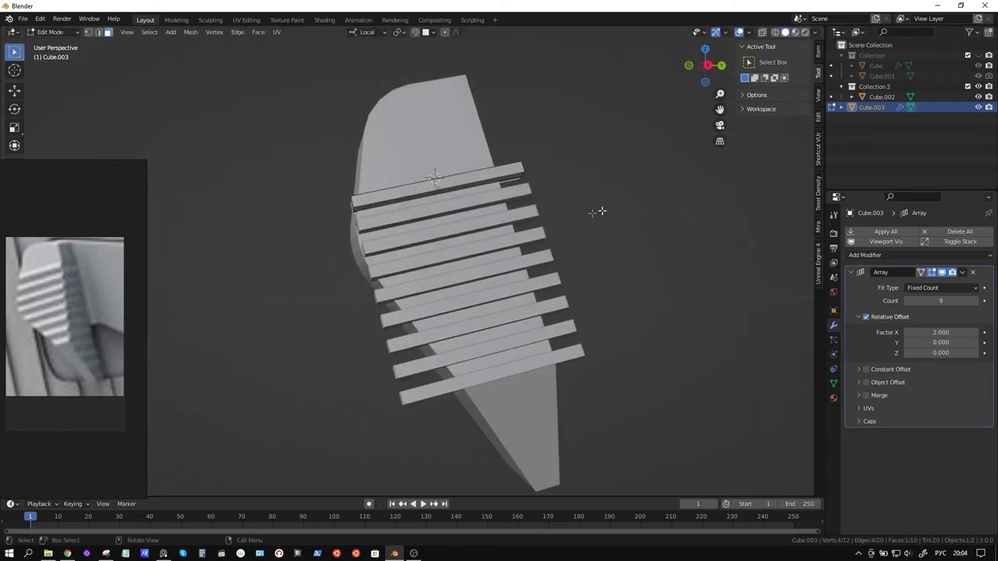
pyautogui.moveTo(436, 173); pyautogui.dragTo(393, 228, button='middle')
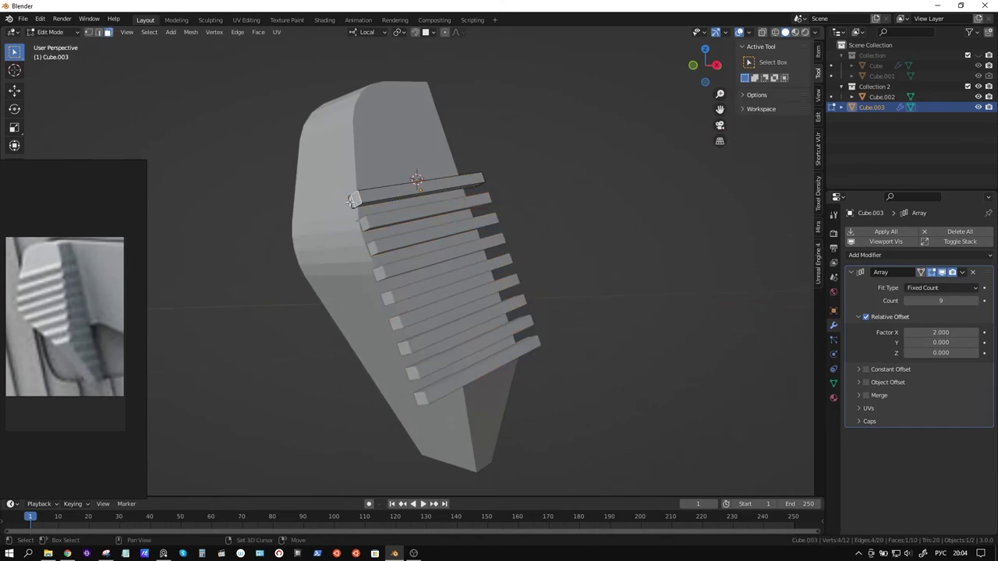
pyautogui.scroll(3, 346, 205)
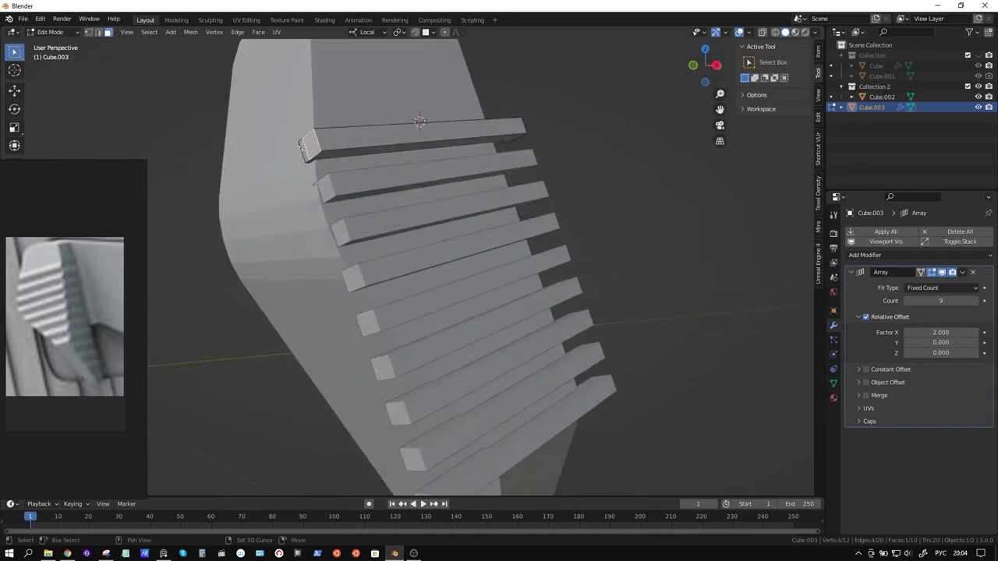
# Step: Move the end face outward along X so the bars overhang the slab, then exit Edit Mode
pyautogui.press('g')
pyautogui.press('x')
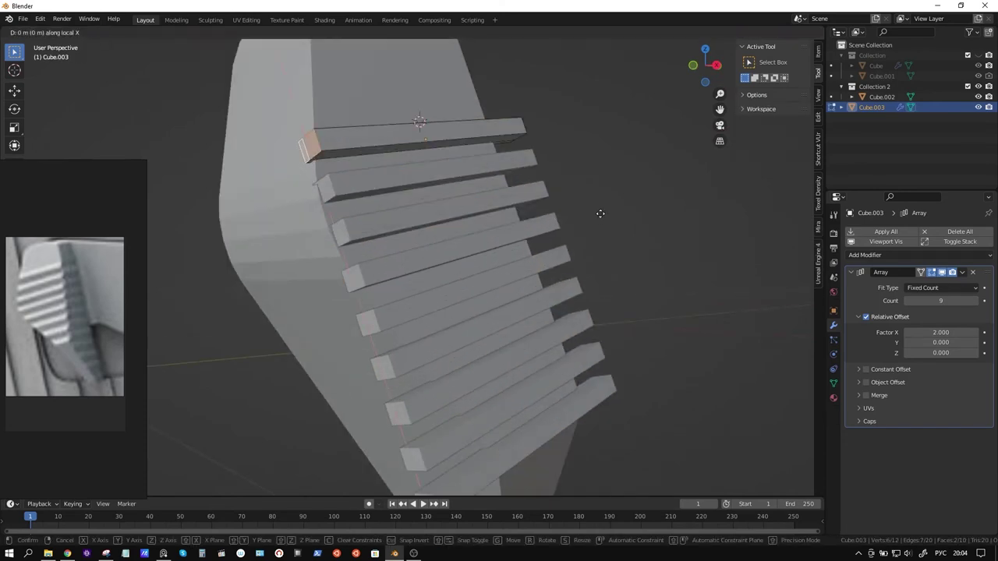
pyautogui.rightClick(586, 216)
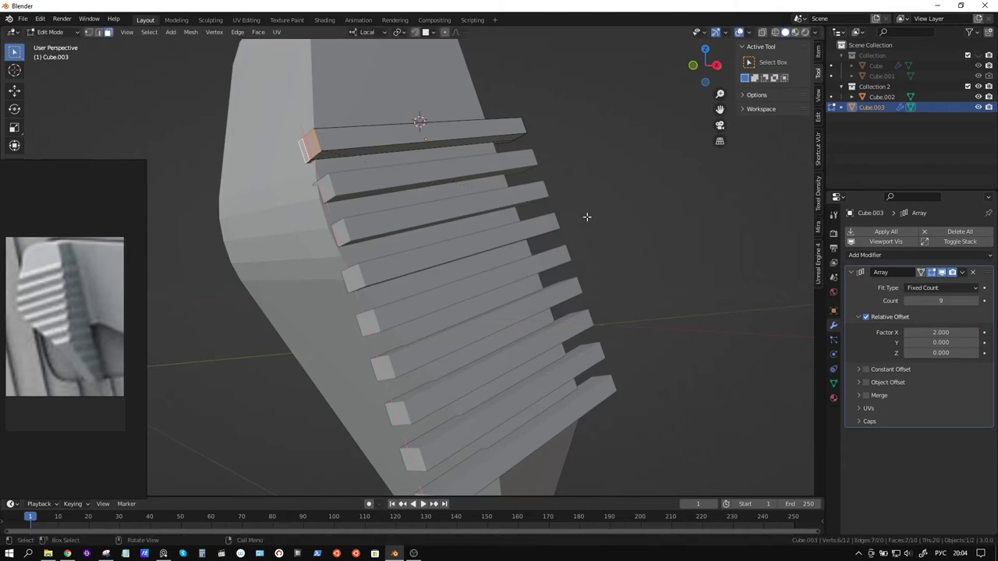
pyautogui.press('g')
pyautogui.press('x')
pyautogui.click(560, 220)
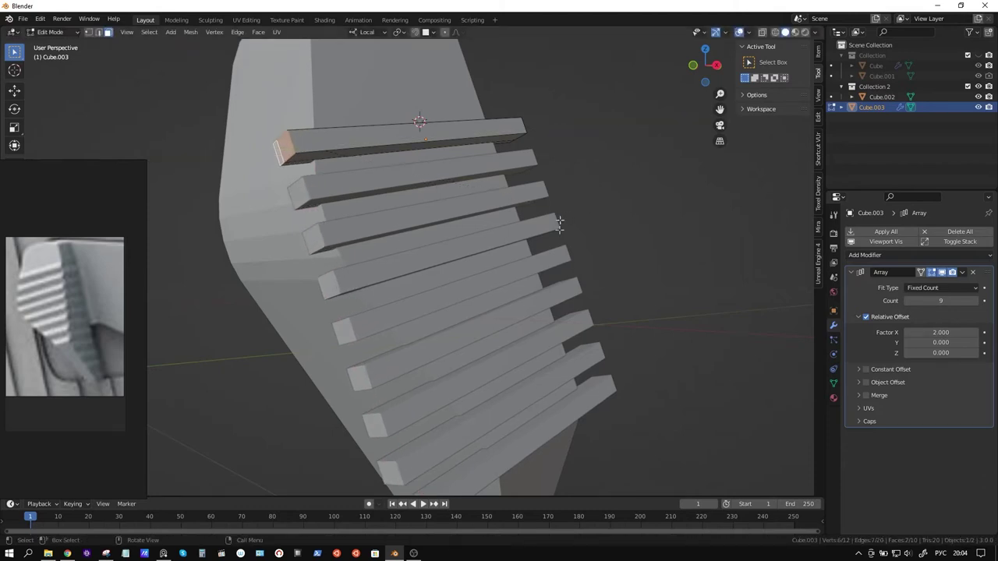
pyautogui.moveTo(559, 221); pyautogui.dragTo(563, 290, button='middle')
pyautogui.press('Tab')
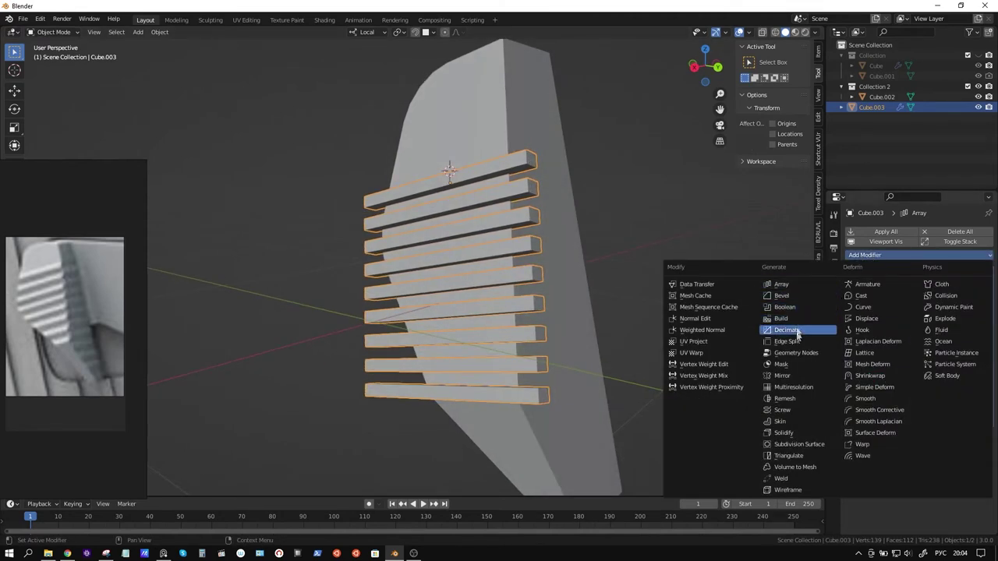
# Step: Add a Subdivision Surface modifier at viewport level 3 and insert a centred loop cut on the bar
pyautogui.click(810, 443)
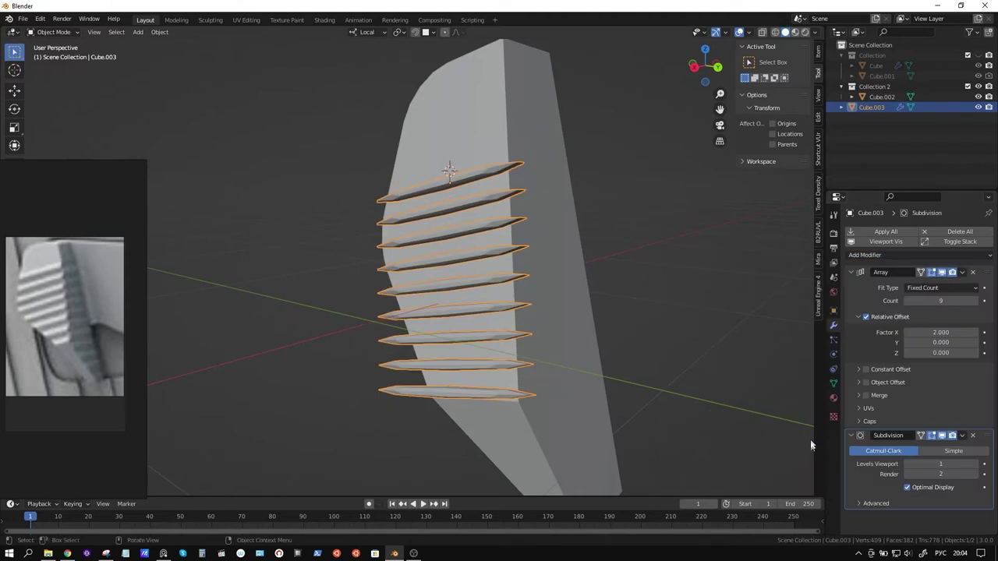
pyautogui.click(974, 464)
pyautogui.click(974, 464)
pyautogui.press('Tab')
pyautogui.moveTo(526, 211); pyautogui.dragTo(442, 178, button='middle')
pyautogui.hotkey('ctrl', 'r')
pyautogui.click(442, 178)
pyautogui.rightClick(444, 176)
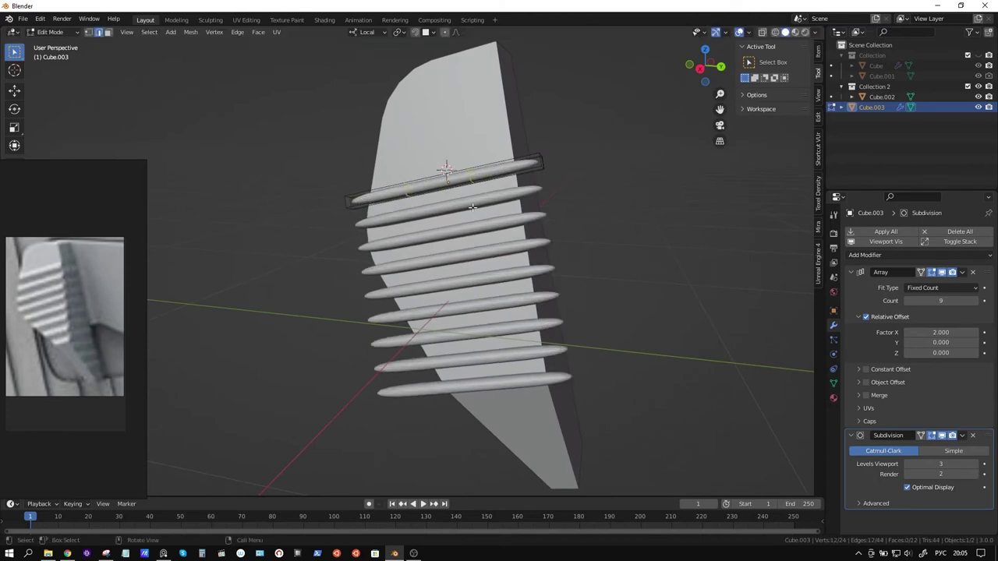
# Step: Scale the bar's cross-section along local Y to thicken the rounded ribs, then return to Object Mode
pyautogui.press('s')
pyautogui.press('x')
pyautogui.press('y')
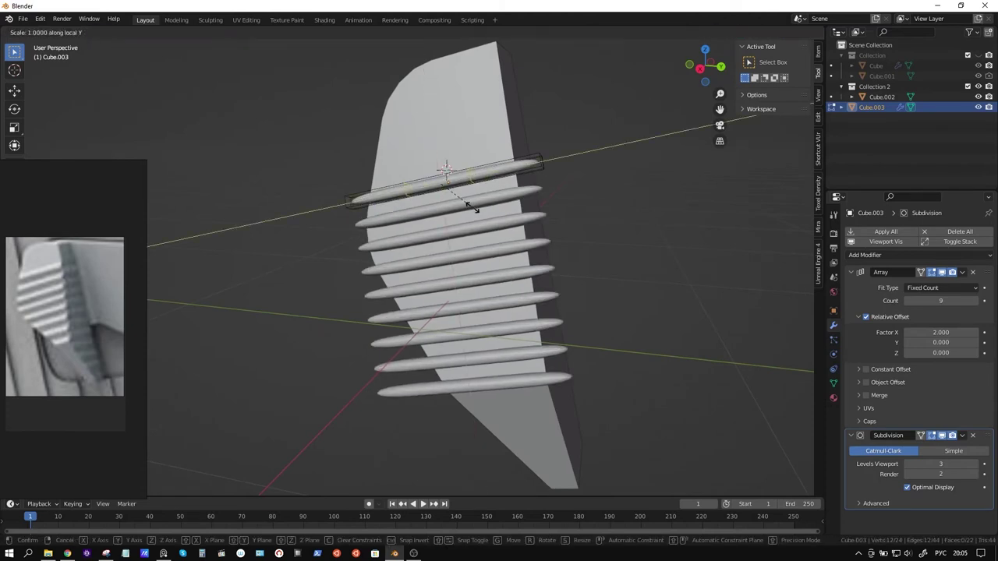
pyautogui.click(546, 241)
pyautogui.moveTo(448, 181); pyautogui.dragTo(522, 219, button='middle')
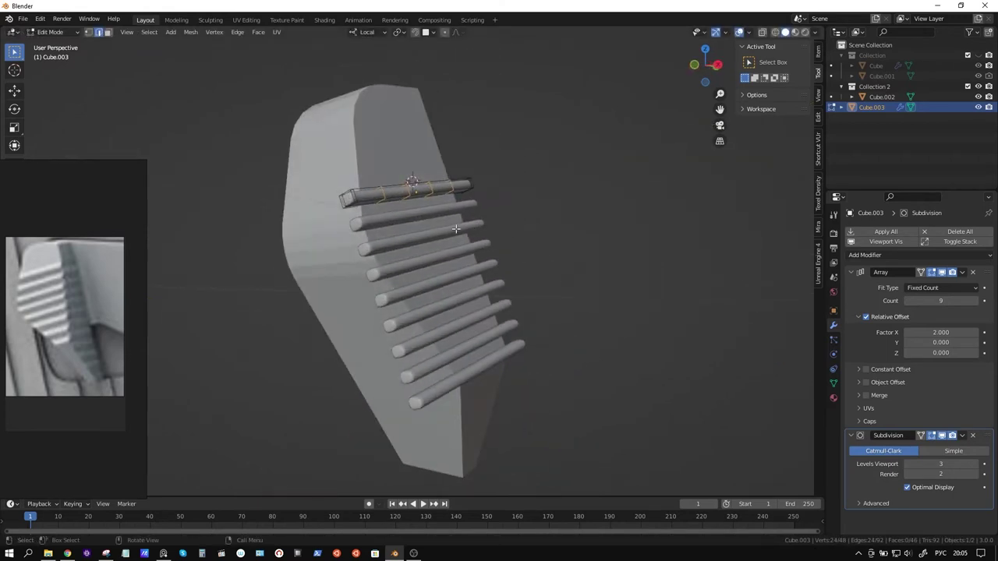
pyautogui.scroll(3, 456, 229)
pyautogui.press('Tab')
pyautogui.moveTo(431, 206)
pyautogui.mouseDown(button='middle')
pyautogui.moveTo(350, 213)
pyautogui.moveTo(296, 235)
pyautogui.moveTo(399, 252)
pyautogui.moveTo(384, 298)
pyautogui.moveTo(402, 247)
pyautogui.moveTo(416, 268)
pyautogui.moveTo(399, 231)
pyautogui.moveTo(350, 231)
pyautogui.moveTo(450, 239)
pyautogui.mouseUp(button='middle')
pyautogui.scroll(-2, 402, 251)
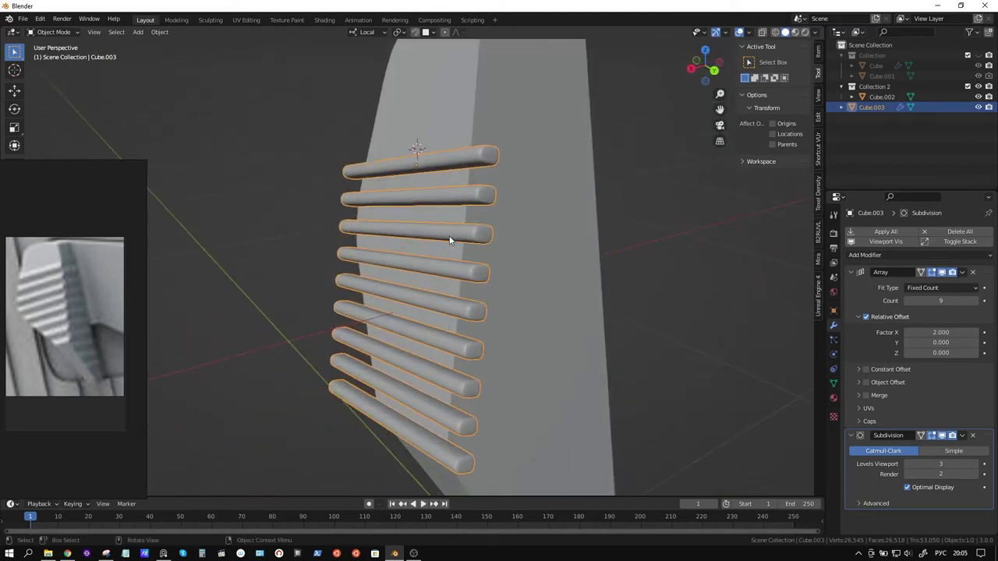
pyautogui.hotkey('shift', 'd')
# Step: Offset the duplicate ribs along X between the originals and subtract them from the slab with Bool Tool Difference
pyautogui.rightClick(674, 238)
pyautogui.press('g')
pyautogui.press('x')
pyautogui.press('x')
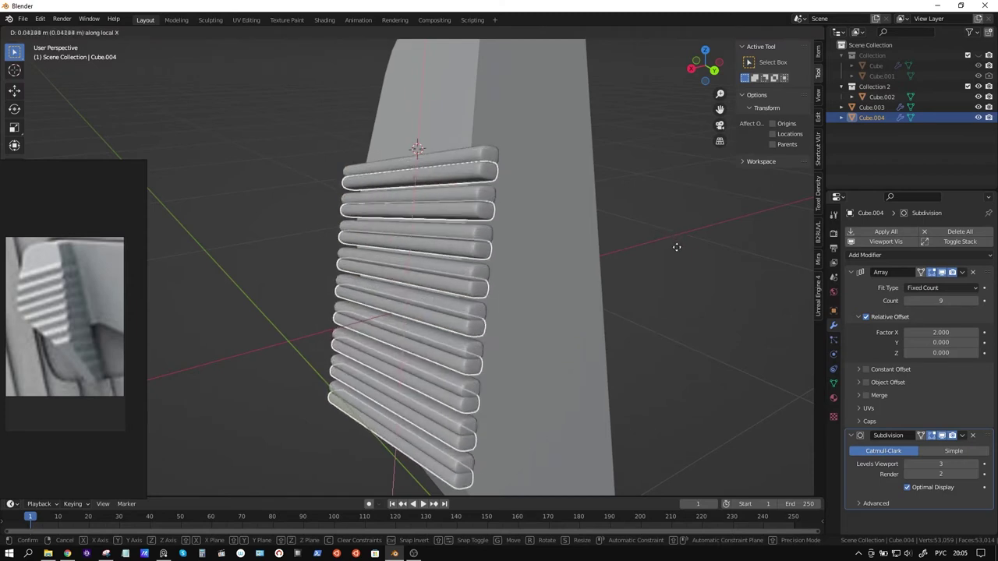
pyautogui.click(667, 259)
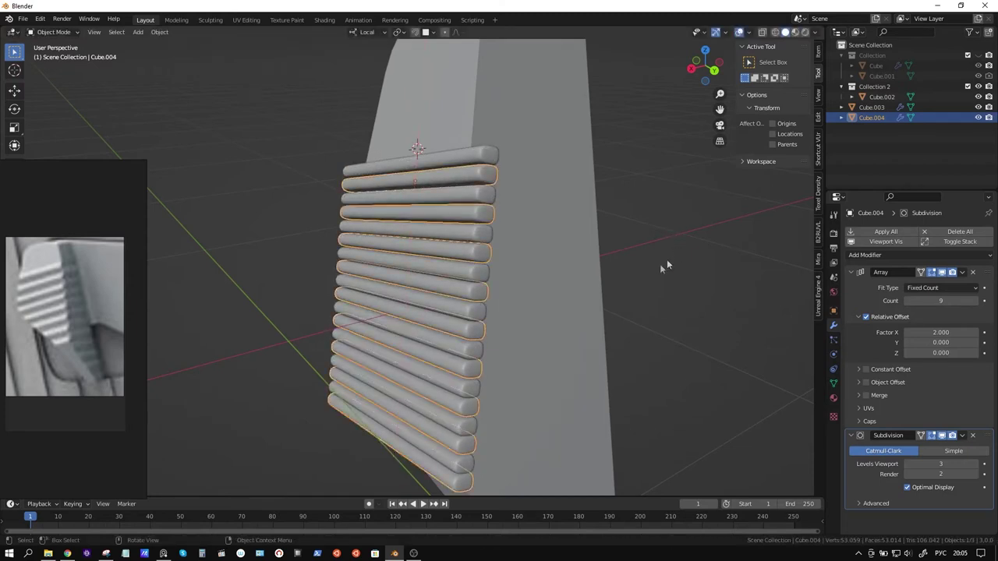
pyautogui.moveTo(666, 259); pyautogui.dragTo(626, 264, button='middle')
pyautogui.click(534, 237)
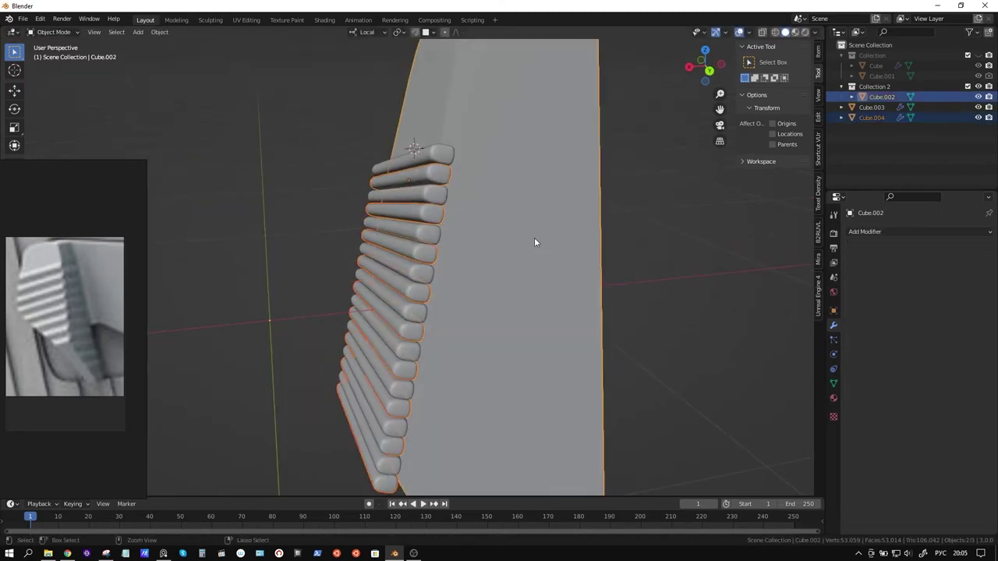
pyautogui.press('ctrl+KP_Subtract')
pyautogui.moveTo(534, 239)
pyautogui.mouseDown(button='middle')
pyautogui.moveTo(601, 199)
pyautogui.moveTo(492, 139)
pyautogui.moveTo(495, 166)
pyautogui.moveTo(461, 183)
pyautogui.moveTo(480, 209)
pyautogui.mouseUp(button='middle')
# Step: Shift the original Cube.003 ribs about 0.041 m along local Z
pyautogui.click(492, 139)
pyautogui.press('g')
pyautogui.press('x')
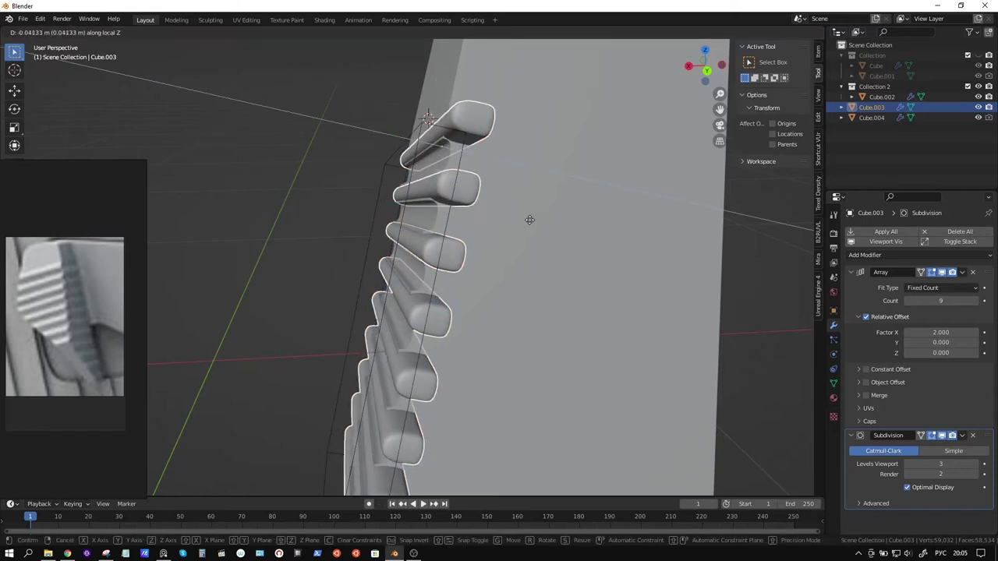
pyautogui.click(525, 220)
pyautogui.moveTo(525, 220)
pyautogui.mouseDown(button='middle')
pyautogui.moveTo(659, 207)
pyautogui.moveTo(683, 194)
pyautogui.moveTo(668, 196)
pyautogui.moveTo(652, 172)
pyautogui.moveTo(656, 185)
pyautogui.mouseUp(button='middle')
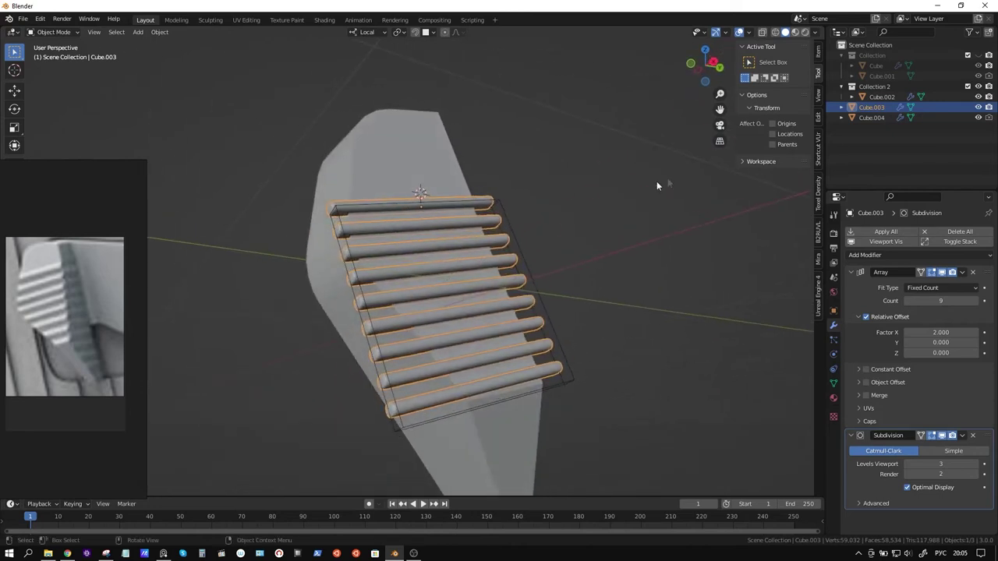
# Step: Fuse the Cube.003 ribs into the Cube.002 slab with a Bool Tool Union (Ctrl+Numpad Plus)
pyautogui.keyDown('shift'); pyautogui.click(430, 179); pyautogui.keyUp('shift')
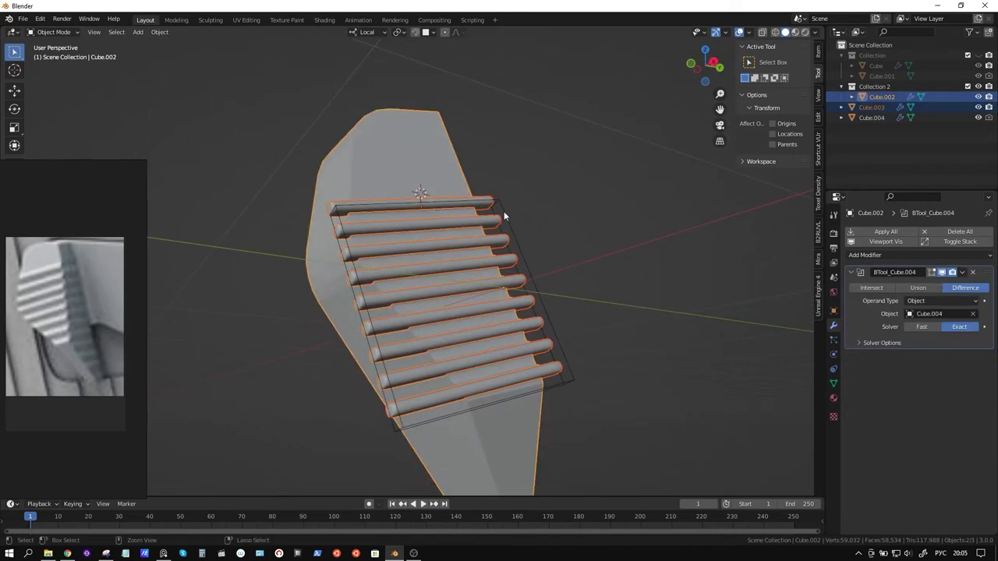
pyautogui.press('ctrl+shift+KP_Add')
pyautogui.moveTo(611, 225)
pyautogui.mouseDown(button='middle')
pyautogui.moveTo(567, 227)
pyautogui.moveTo(486, 256)
pyautogui.moveTo(507, 256)
pyautogui.moveTo(543, 246)
pyautogui.moveTo(509, 237)
pyautogui.moveTo(463, 244)
pyautogui.moveTo(557, 231)
pyautogui.moveTo(575, 242)
pyautogui.mouseUp(button='middle')
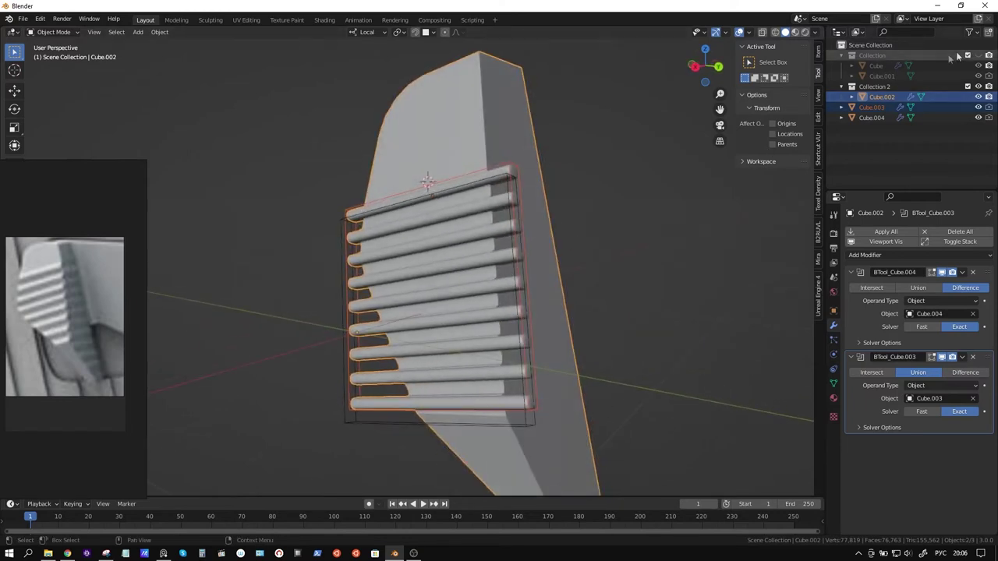
pyautogui.click(900, 56)
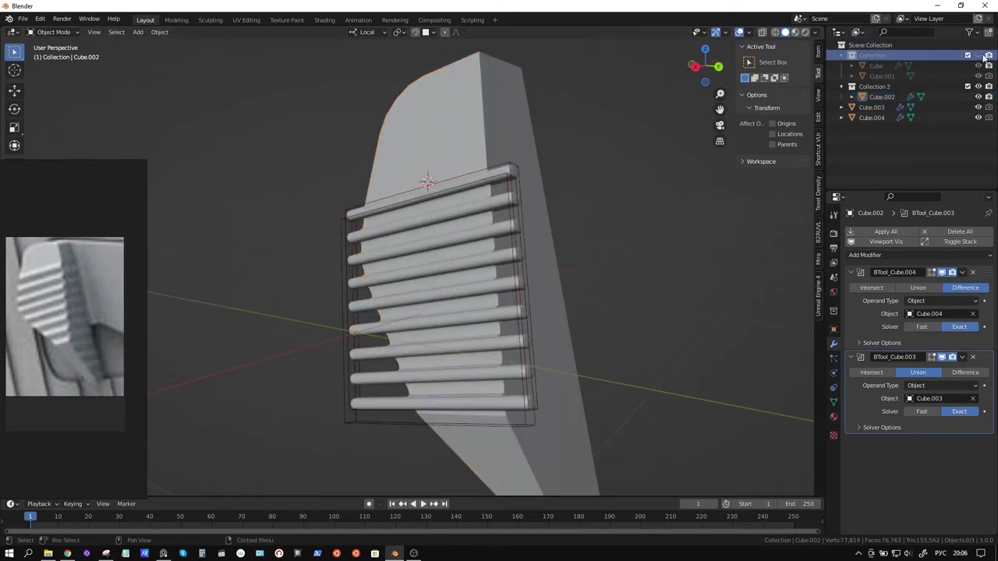
# Step: Duplicate the base Cube in place into Collection 2 and hide the original Collection
pyautogui.click(978, 55)
pyautogui.click(875, 66)
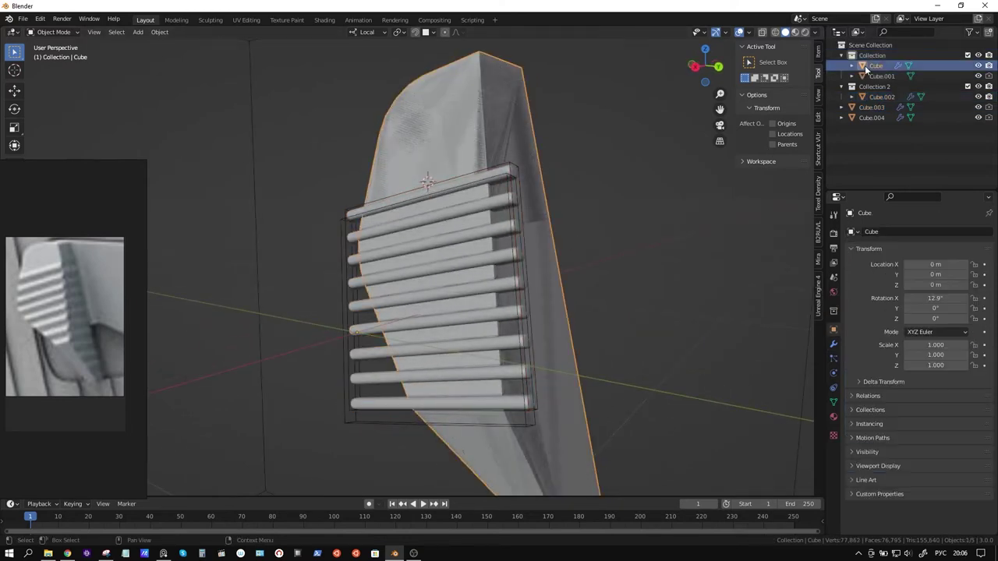
pyautogui.scroll(-3, 576, 180)
pyautogui.hotkey('shift', 'd')
pyautogui.rightClick(545, 187)
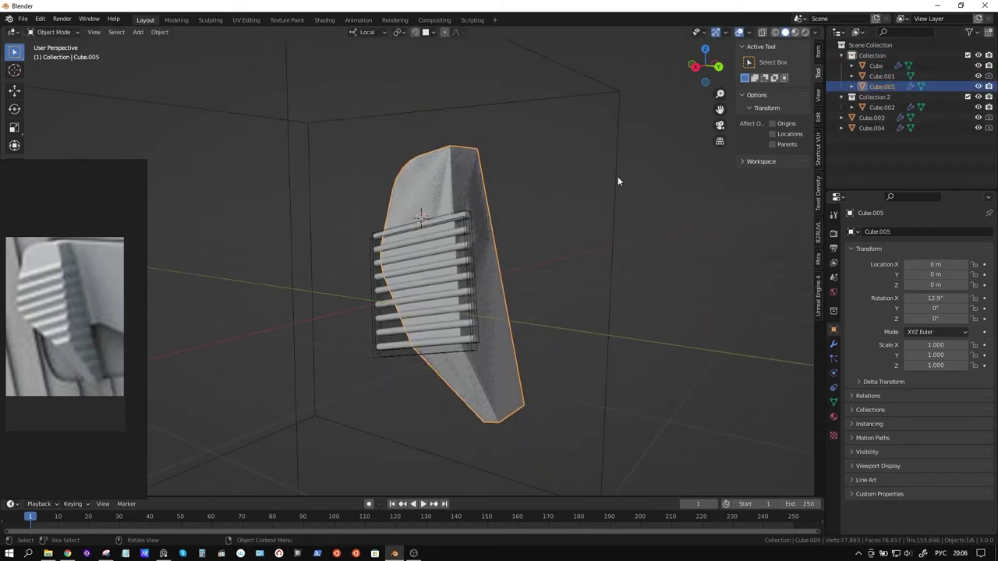
pyautogui.press('m')
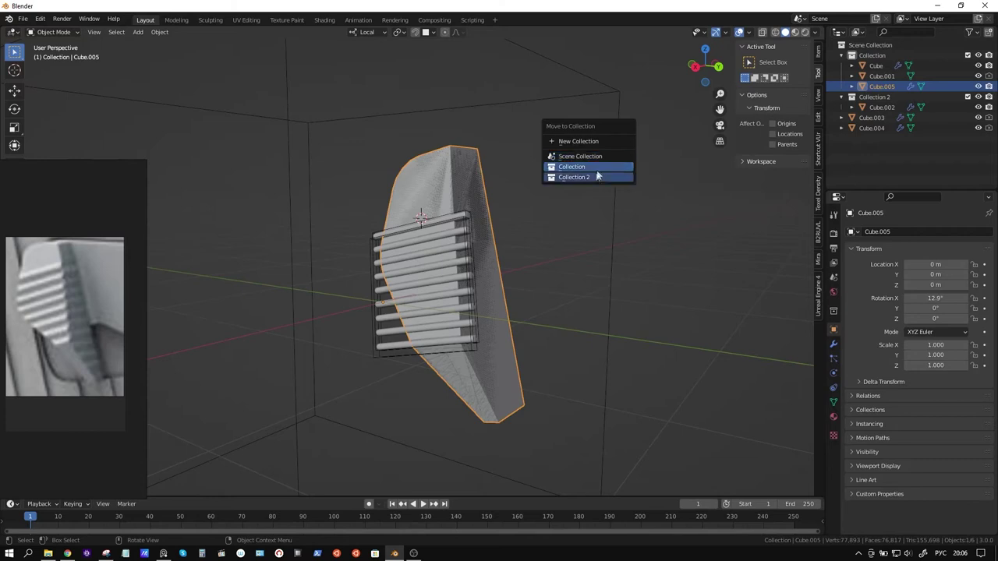
pyautogui.click(594, 177)
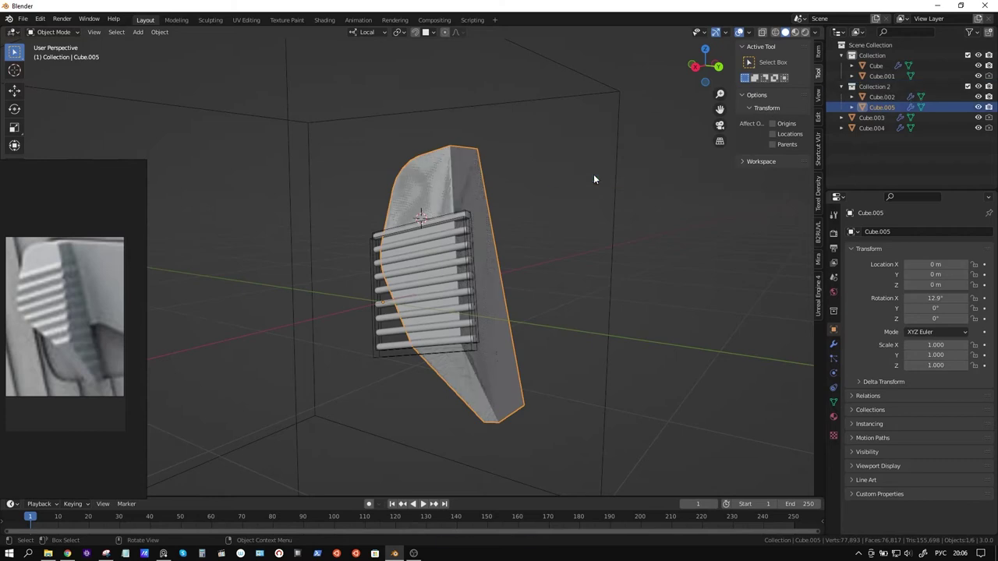
pyautogui.click(967, 56)
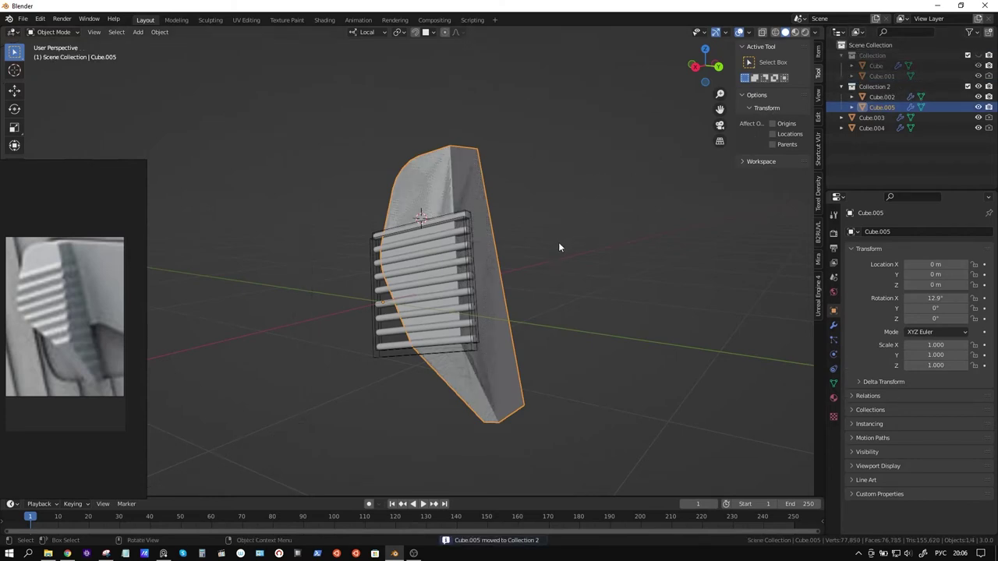
# Step: Apply the duplicate's BTool_Cube.001 boolean cut
pyautogui.click(833, 325)
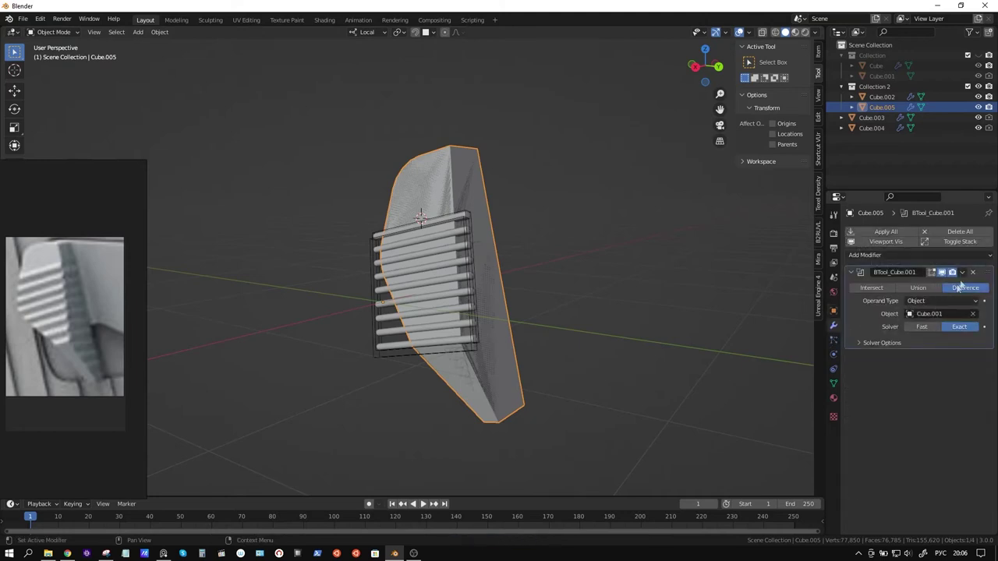
pyautogui.click(963, 272)
pyautogui.click(936, 283)
# Step: Add a Solidify modifier with offset 1 and Even Thickness, checking face orientation in X-ray
pyautogui.click(896, 232)
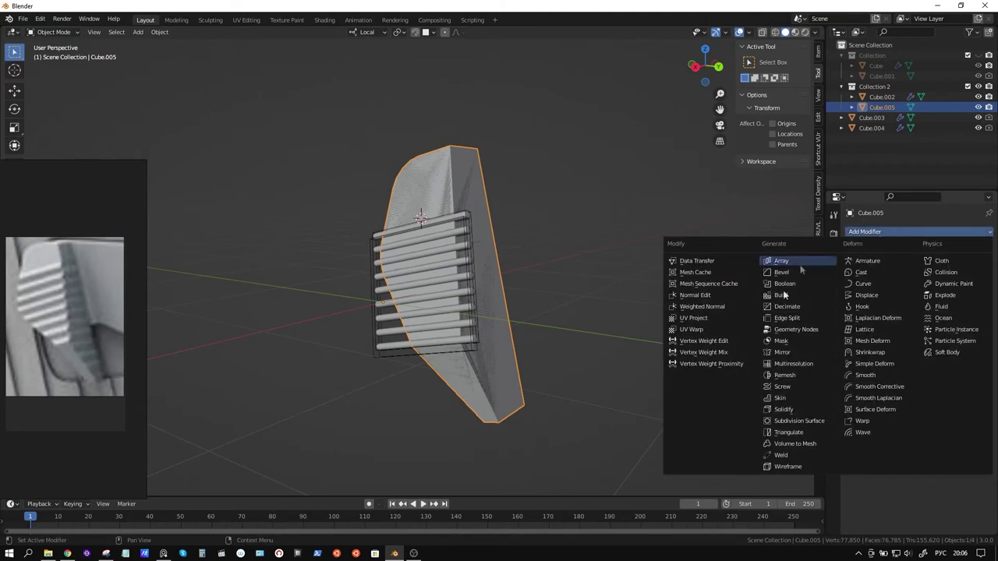
pyautogui.click(799, 409)
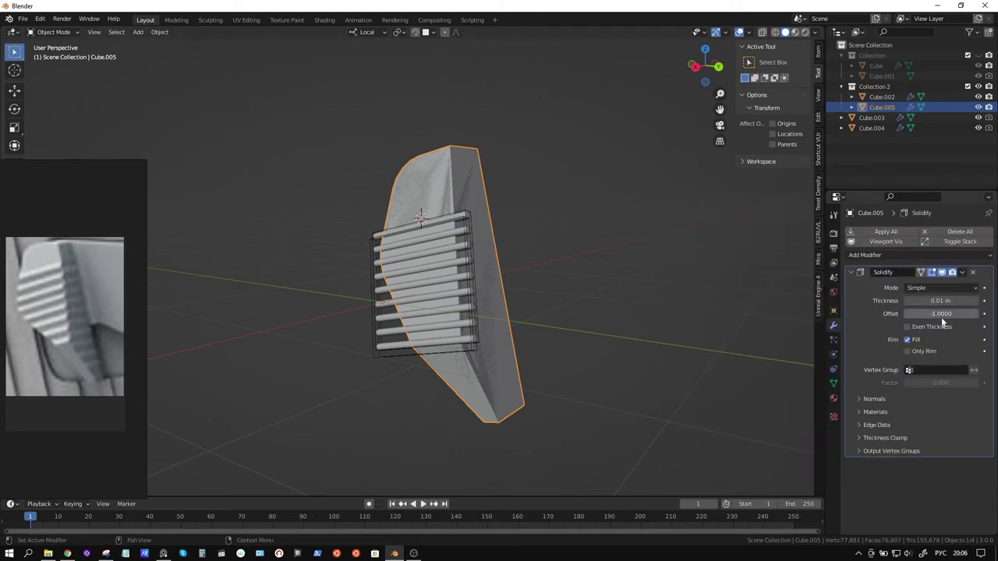
pyautogui.moveTo(945, 315)
pyautogui.mouseDown()
pyautogui.moveTo(967, 315)
pyautogui.moveTo(966, 300)
pyautogui.mouseUp()
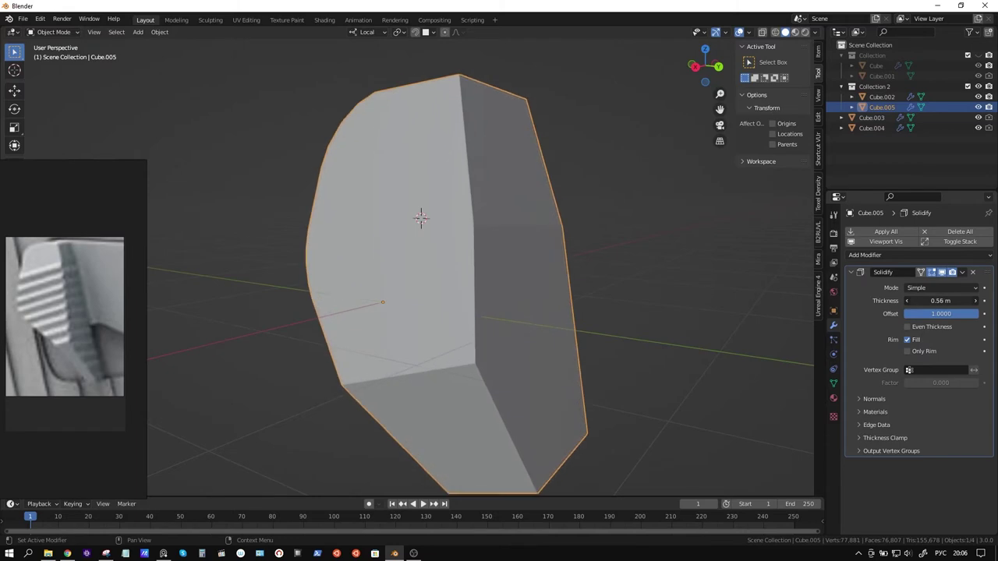
pyautogui.click(906, 327)
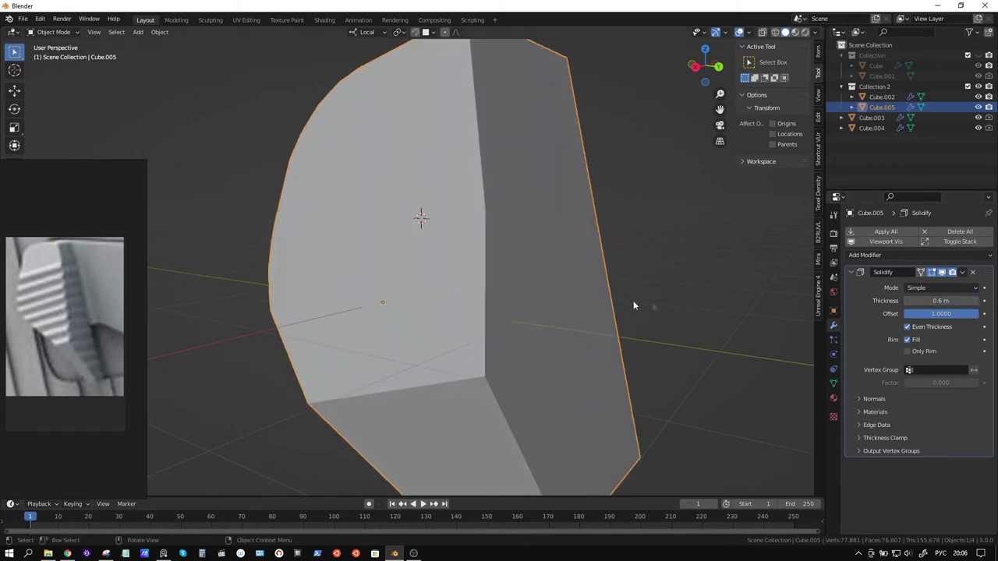
pyautogui.click(749, 34)
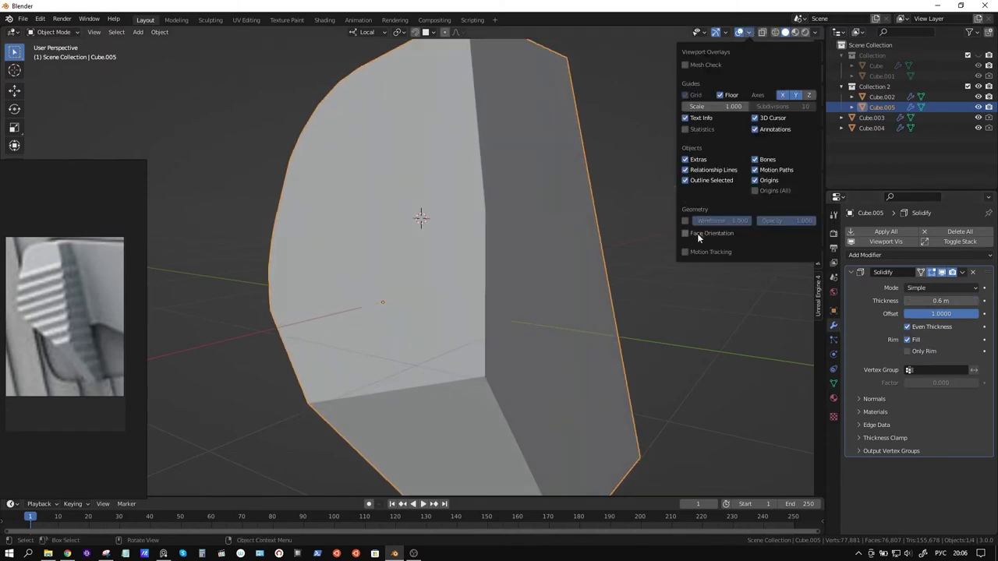
pyautogui.click(686, 233)
pyautogui.click(686, 234)
pyautogui.hotkey('alt', 'z')
pyautogui.moveTo(532, 282)
pyautogui.mouseDown(button='middle')
pyautogui.moveTo(558, 274)
pyautogui.moveTo(492, 280)
pyautogui.moveTo(620, 268)
pyautogui.moveTo(581, 275)
pyautogui.mouseUp(button='middle')
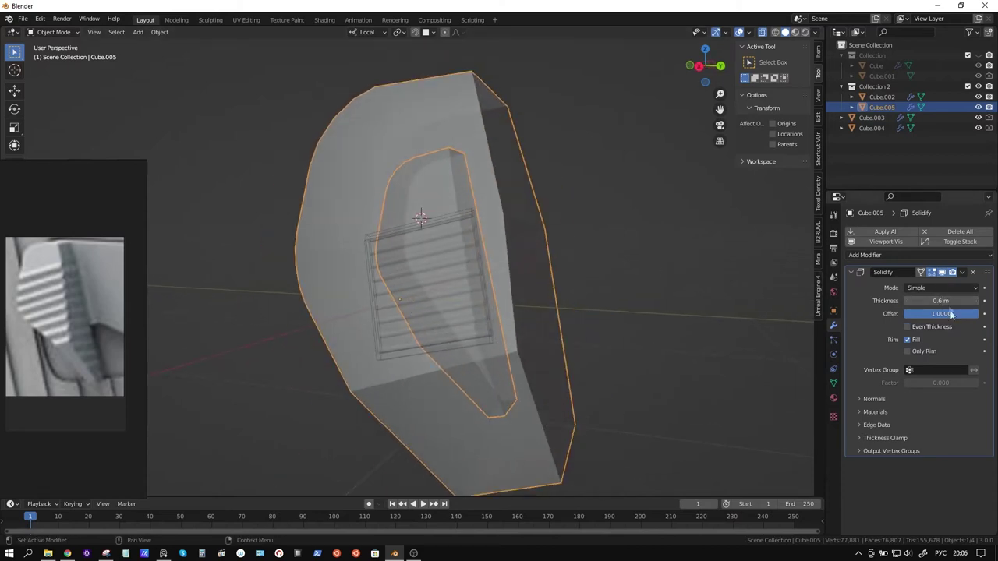
# Step: Thin the Solidify shell from 0.6 m down to 0.025 m and apply it
pyautogui.moveTo(940, 300); pyautogui.dragTo(919, 300)
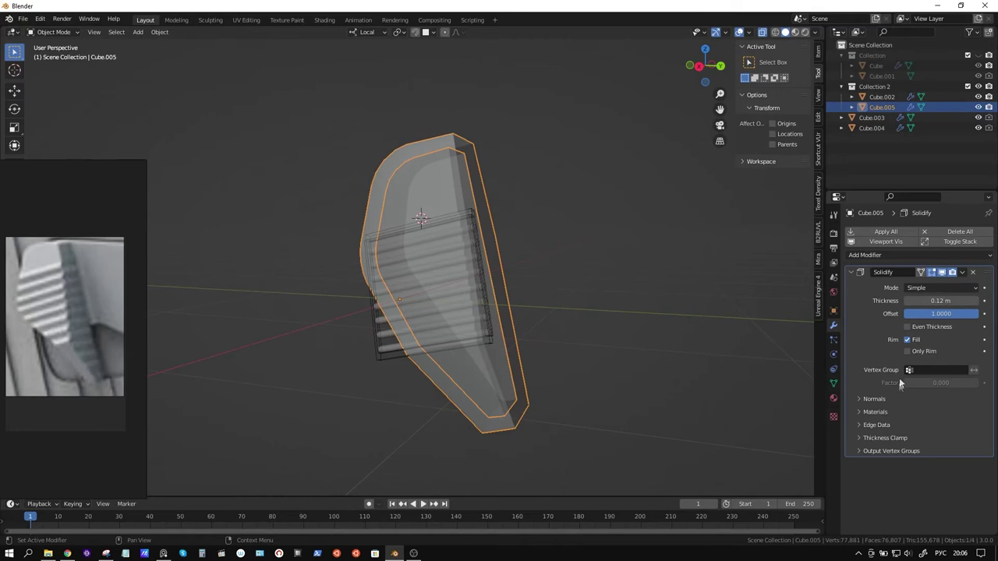
pyautogui.click(907, 326)
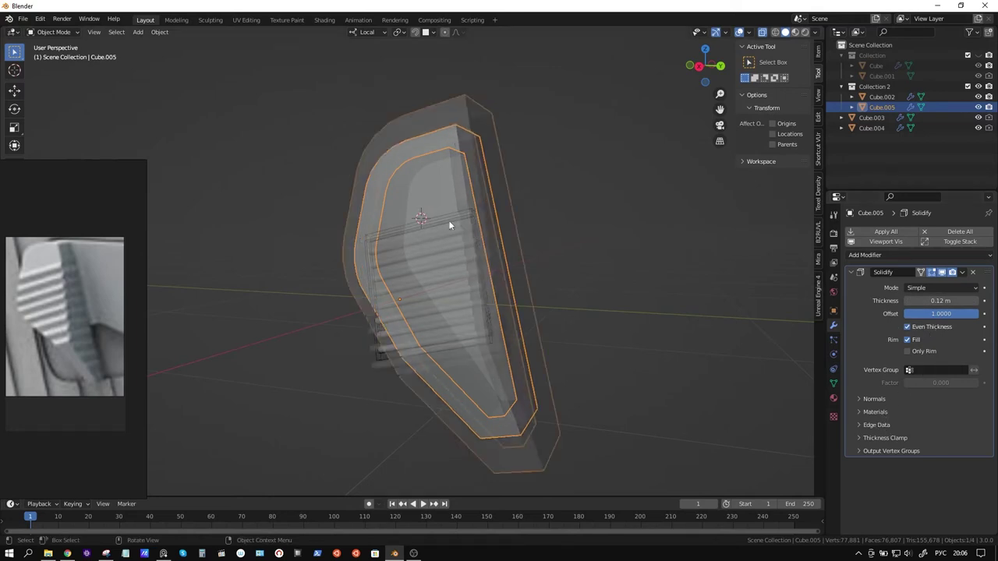
pyautogui.scroll(2, 483, 220)
pyautogui.scroll(2, 538, 222)
pyautogui.scroll(1, 543, 218)
pyautogui.moveTo(921, 300); pyautogui.dragTo(896, 300)
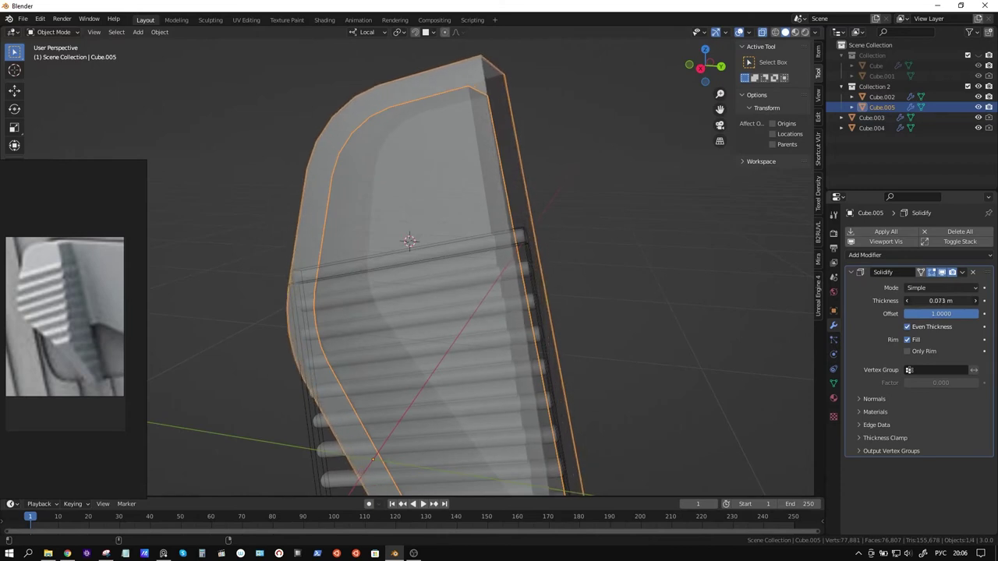
pyautogui.moveTo(720, 267)
pyautogui.mouseDown(button='middle')
pyautogui.moveTo(563, 244)
pyautogui.moveTo(580, 253)
pyautogui.mouseUp(button='middle')
pyautogui.moveTo(953, 301); pyautogui.dragTo(940, 301)
pyautogui.moveTo(583, 257); pyautogui.dragTo(616, 246, button='middle')
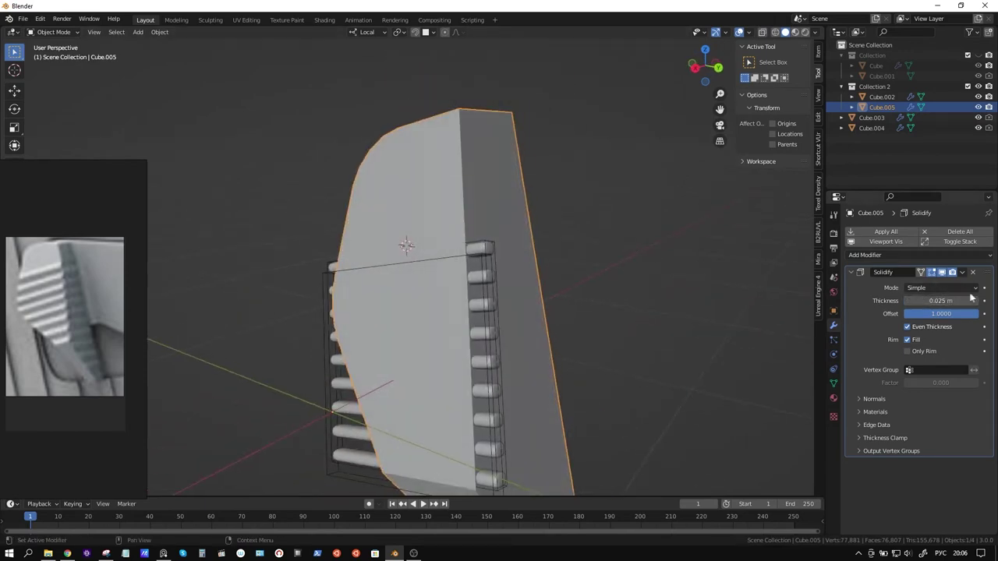
pyautogui.click(961, 273)
pyautogui.click(928, 284)
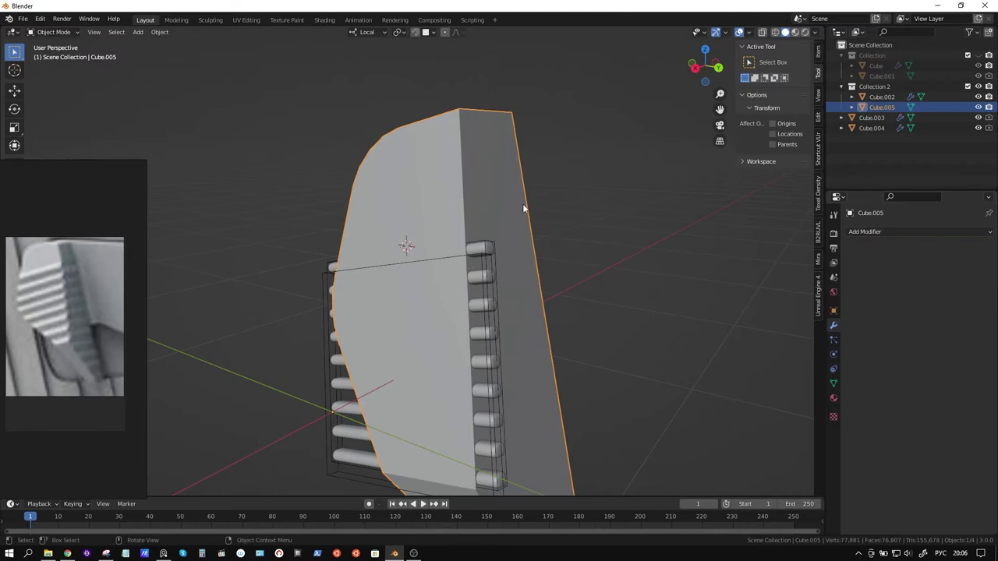
# Step: In Edit Mode face select, pick the lower, upper, corner, side and end faces
pyautogui.hotkey('alt', 'z')
pyautogui.press('Tab')
pyautogui.moveTo(531, 209)
pyautogui.mouseDown(button='middle')
pyautogui.moveTo(439, 218)
pyautogui.moveTo(528, 216)
pyautogui.moveTo(516, 216)
pyautogui.moveTo(517, 326)
pyautogui.mouseUp(button='middle')
pyautogui.hotkey('alt', 'z')
pyautogui.hotkey('alt', 'a')
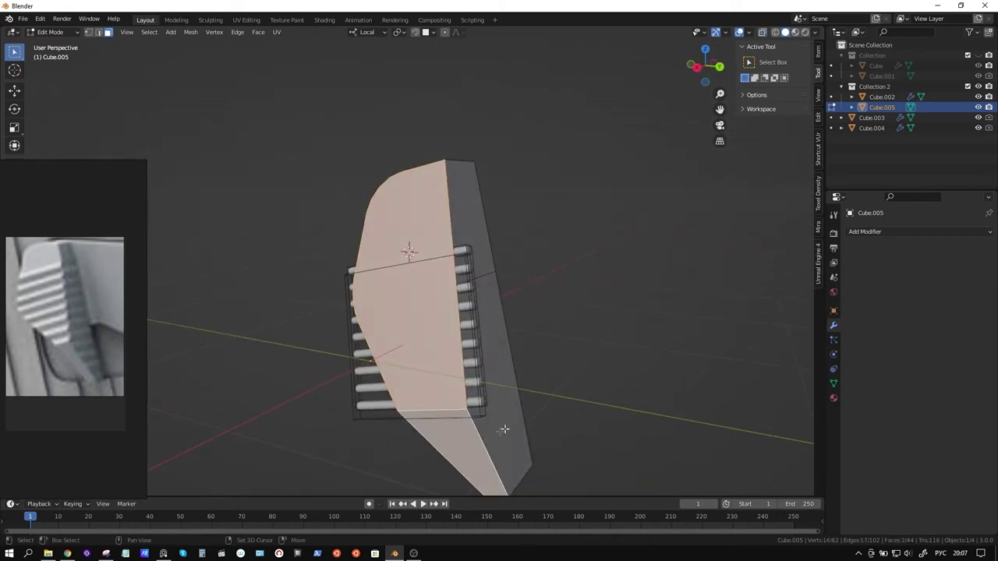
pyautogui.click(509, 423)
pyautogui.keyDown('shift'); pyautogui.click(517, 272); pyautogui.keyUp('shift')
pyautogui.moveTo(518, 272)
pyautogui.mouseDown(button='middle')
pyautogui.moveTo(433, 314)
pyautogui.moveTo(408, 195)
pyautogui.moveTo(390, 257)
pyautogui.moveTo(440, 158)
pyautogui.moveTo(510, 296)
pyautogui.moveTo(541, 403)
pyautogui.mouseUp(button='middle')
pyautogui.keyDown('shift'); pyautogui.click(483, 309); pyautogui.keyUp('shift')
pyautogui.keyDown('alt'); pyautogui.keyDown('shift'); pyautogui.click(390, 257); pyautogui.keyUp('shift'); pyautogui.keyUp('alt')
pyautogui.keyDown('shift'); pyautogui.click(495, 401); pyautogui.keyUp('shift')
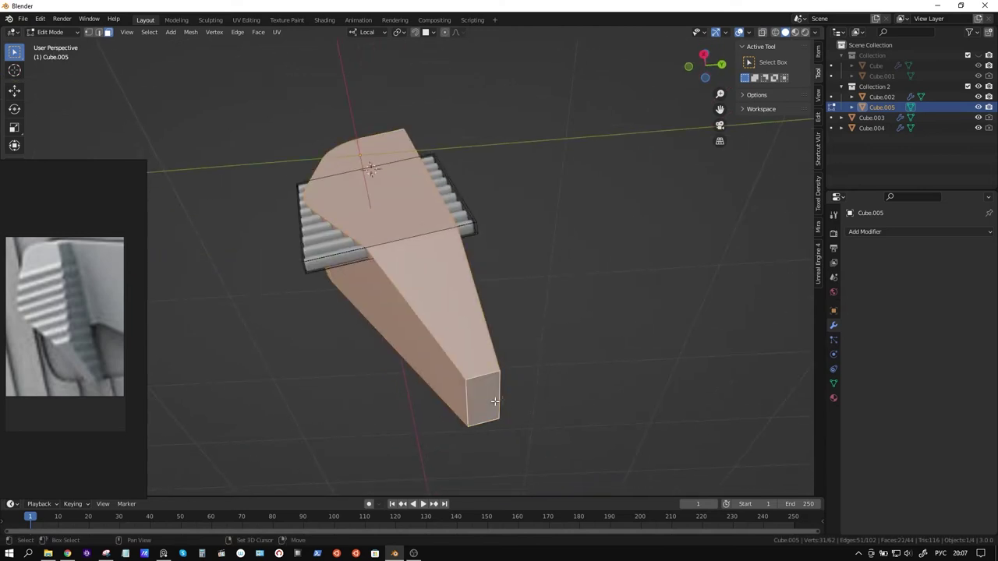
# Step: Delete the selected faces, leaving a 22-face open surface
pyautogui.click(594, 312)
pyautogui.press('a')
pyautogui.hotkey('alt', 'z')
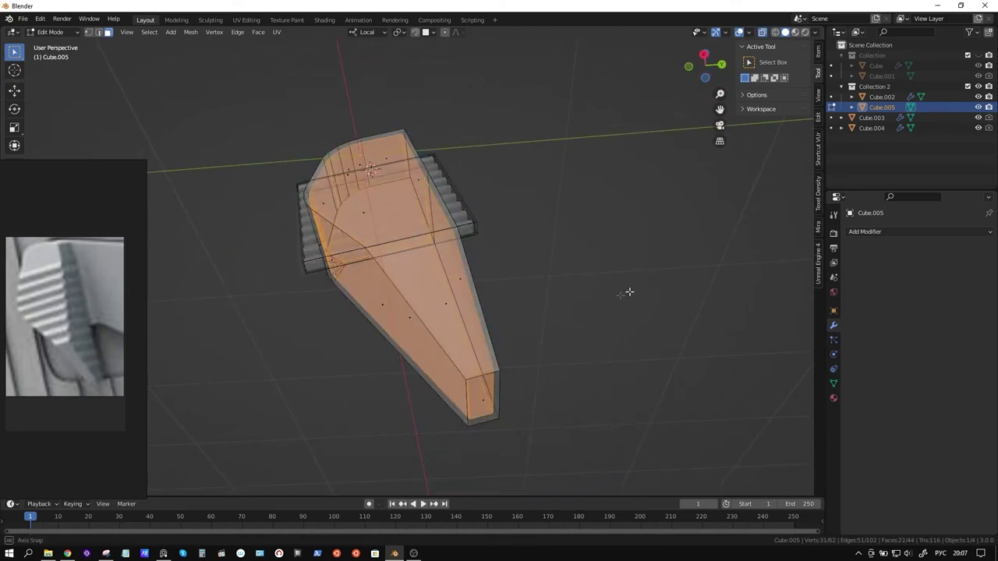
pyautogui.moveTo(628, 289); pyautogui.dragTo(588, 301, button='middle')
pyautogui.press('x')
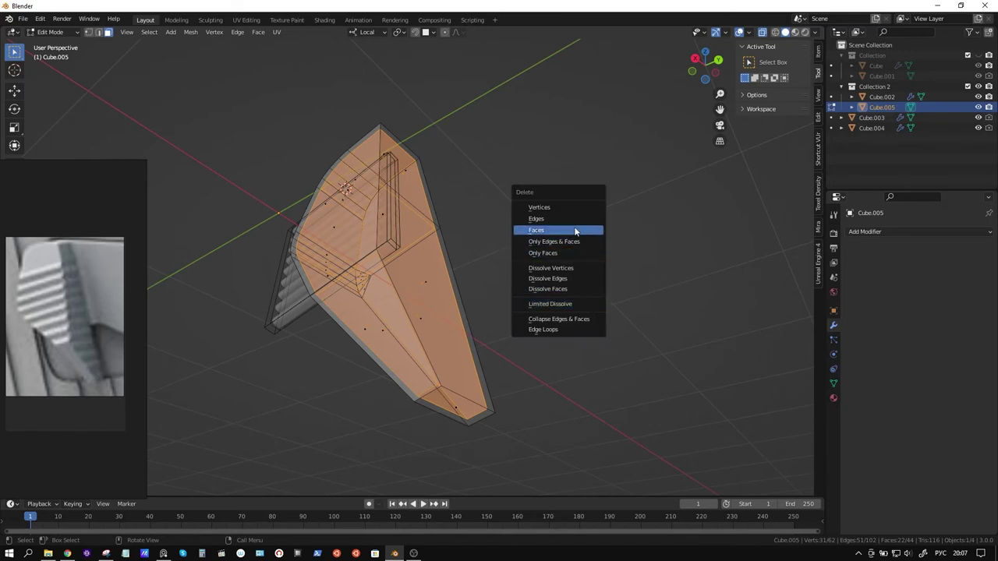
pyautogui.click(577, 229)
pyautogui.moveTo(582, 225)
pyautogui.mouseDown(button='middle')
pyautogui.moveTo(479, 184)
pyautogui.moveTo(465, 168)
pyautogui.moveTo(517, 178)
pyautogui.mouseUp(button='middle')
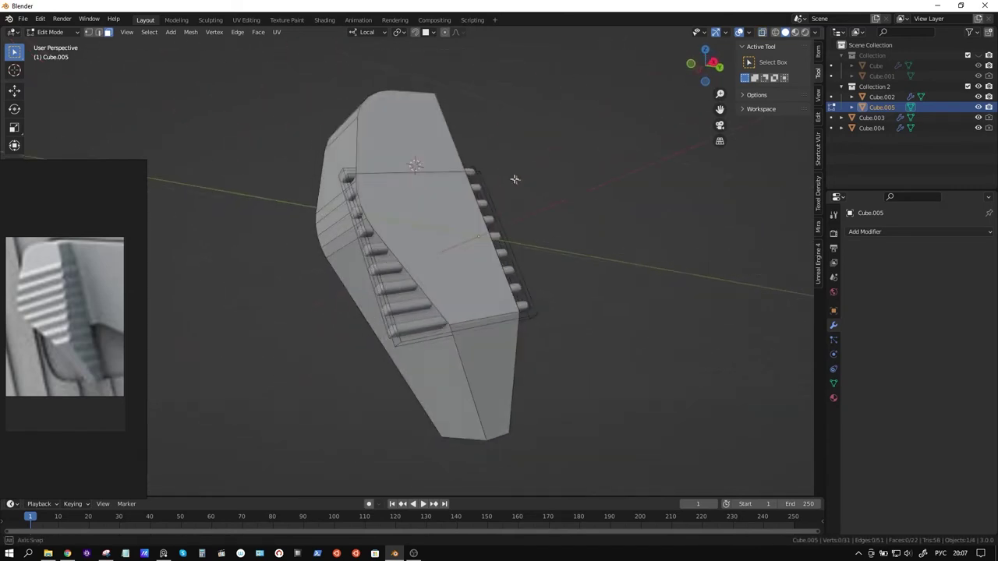
pyautogui.click(857, 231)
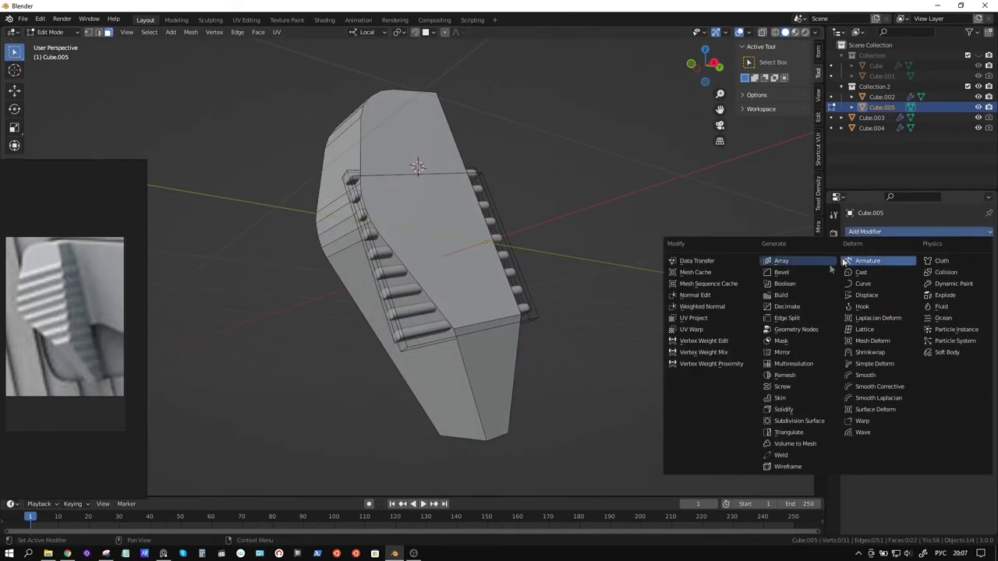
# Step: Give the open surface a Solidify with offset 1, 0.74 m thickness and Even Thickness
pyautogui.click(795, 408)
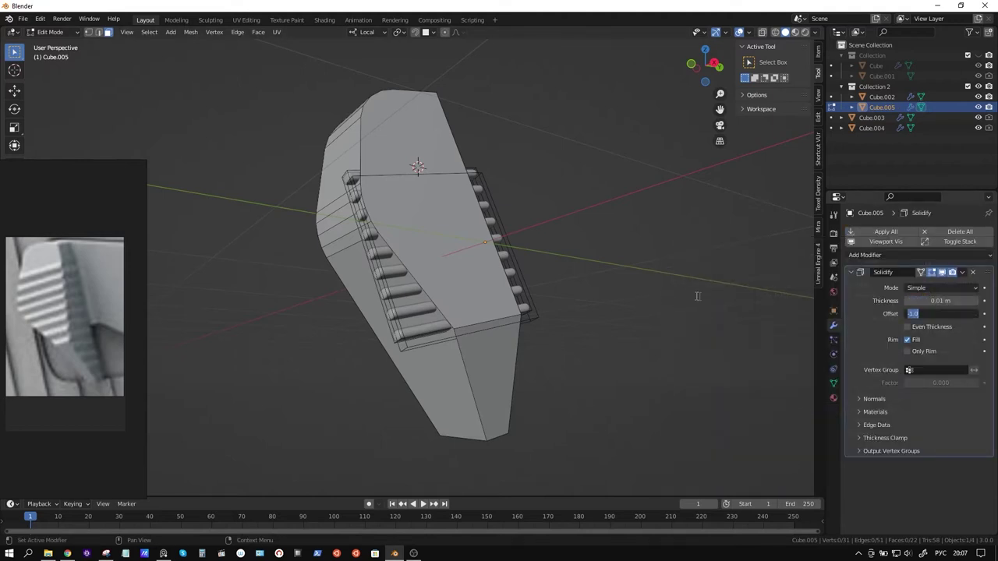
pyautogui.press('Tab')
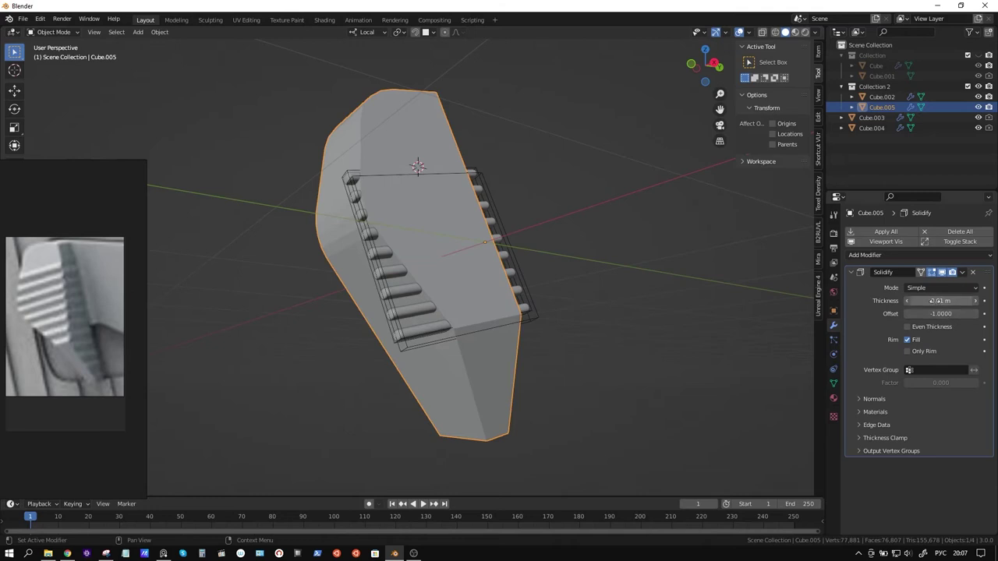
pyautogui.moveTo(905, 315); pyautogui.dragTo(910, 317)
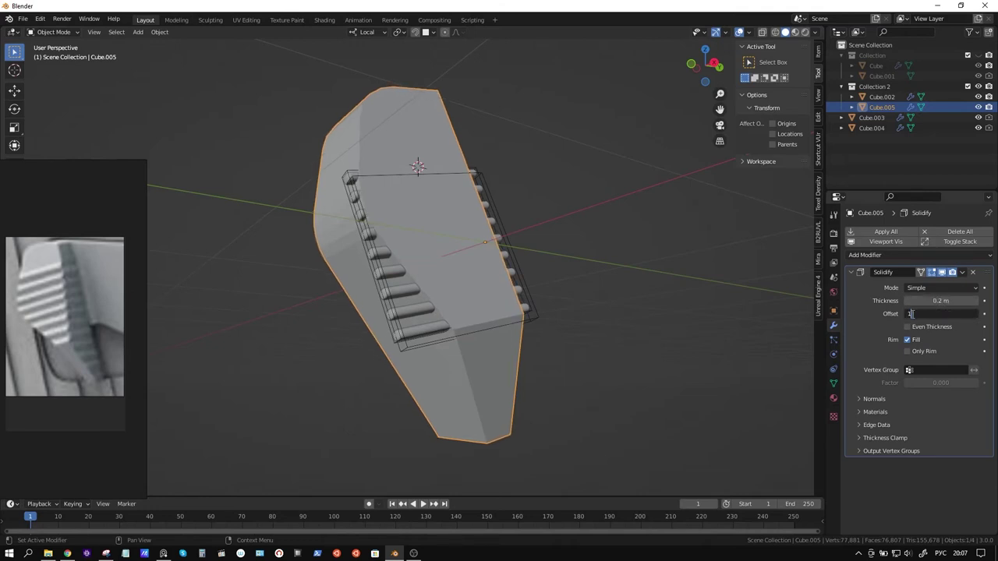
pyautogui.press('Return')
pyautogui.moveTo(937, 300); pyautogui.dragTo(958, 301)
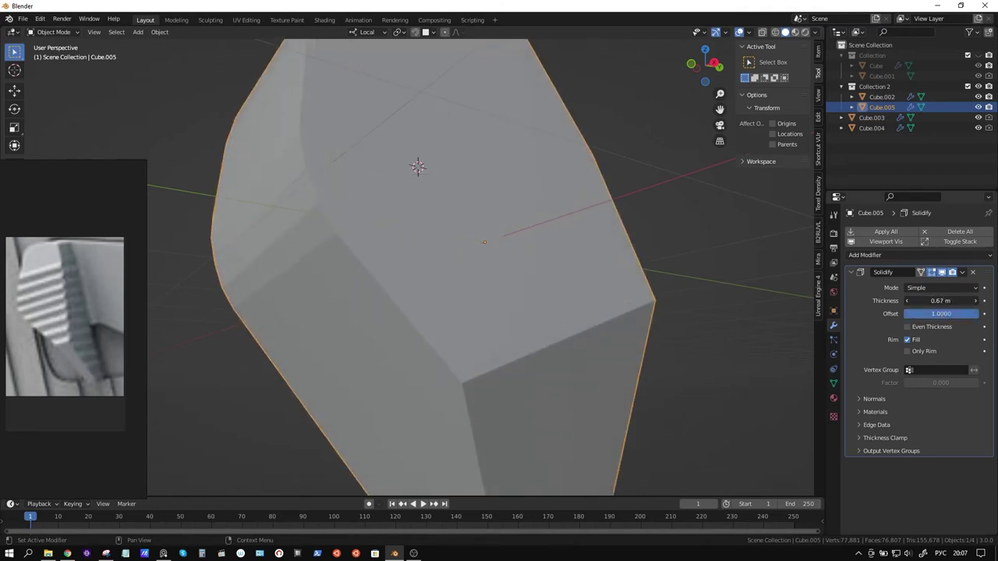
pyautogui.click(923, 329)
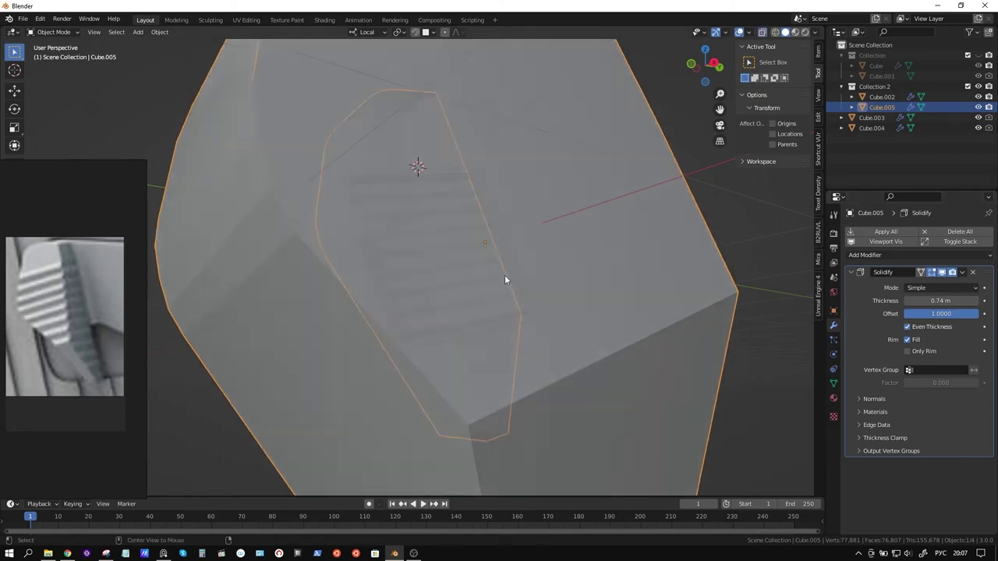
pyautogui.press('space')
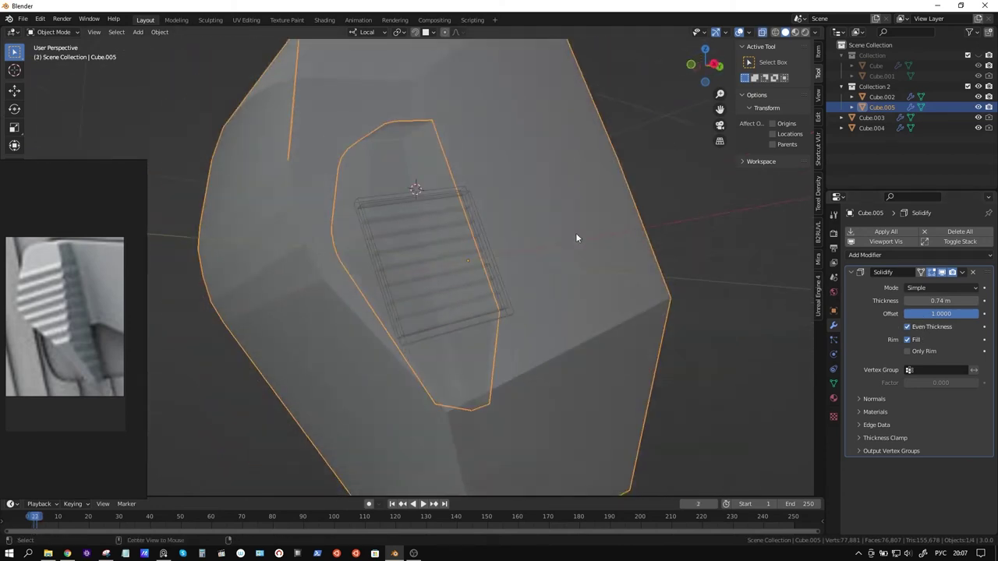
# Step: Check face orientation, enable X-ray, and add Cube.002 to the selection as active
pyautogui.click(745, 34)
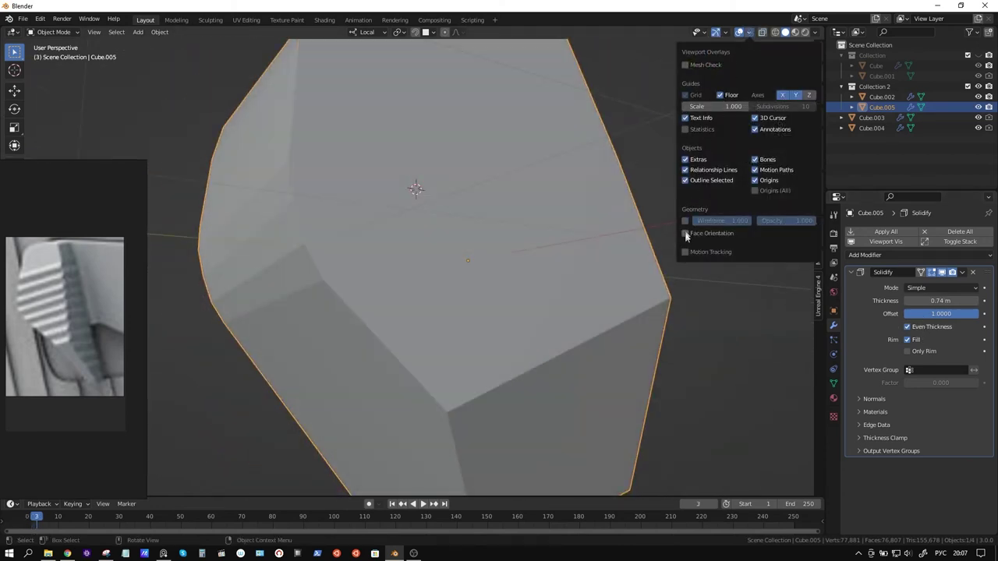
pyautogui.click(685, 233)
pyautogui.click(685, 233)
pyautogui.hotkey('alt', 'z')
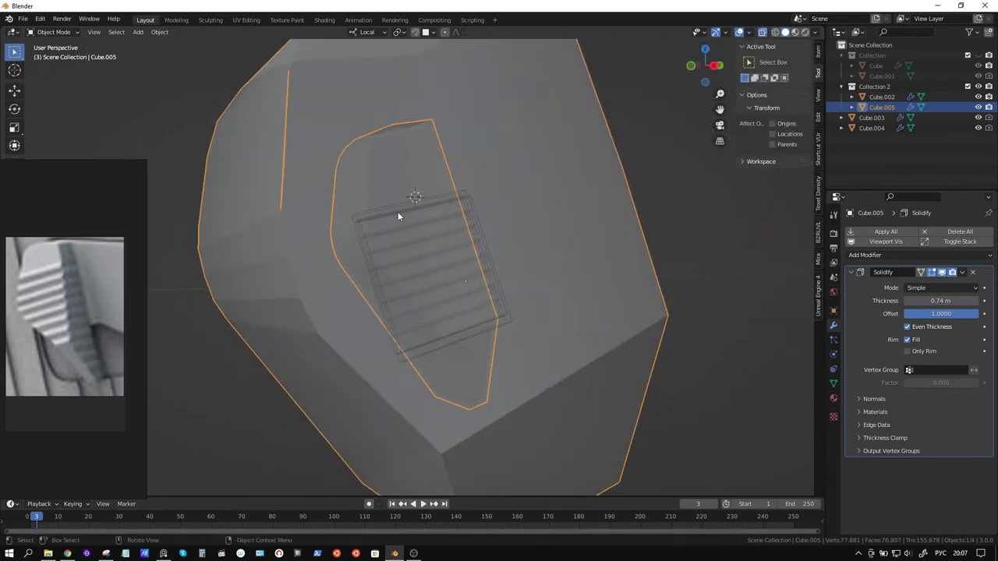
pyautogui.keyDown('shift'); pyautogui.click(365, 178); pyautogui.keyUp('shift')
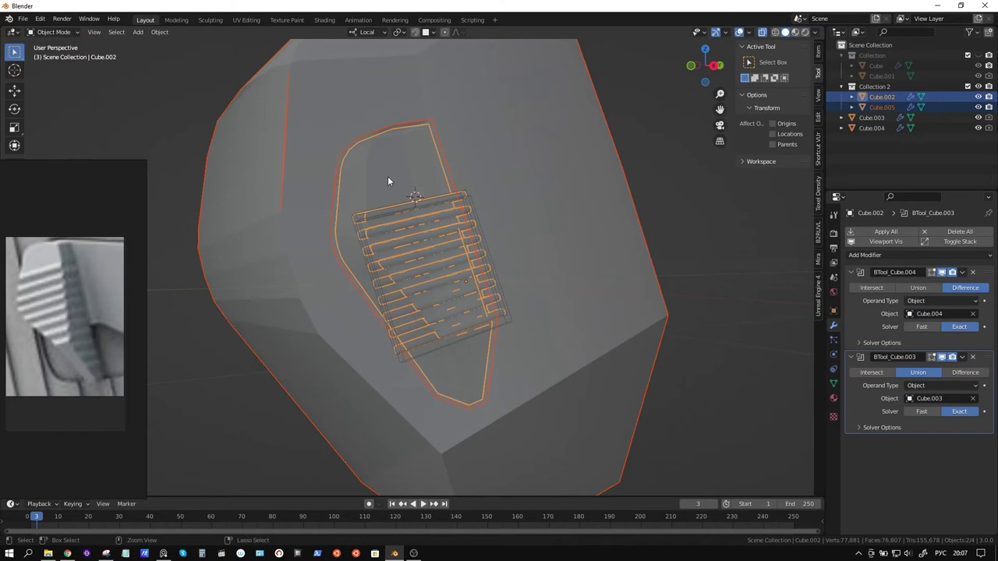
# Step: Subtract Cube.005 from Cube.002 with a Bool Tool Difference and inspect the ribs
pyautogui.press('ctrl+KP_Subtract')
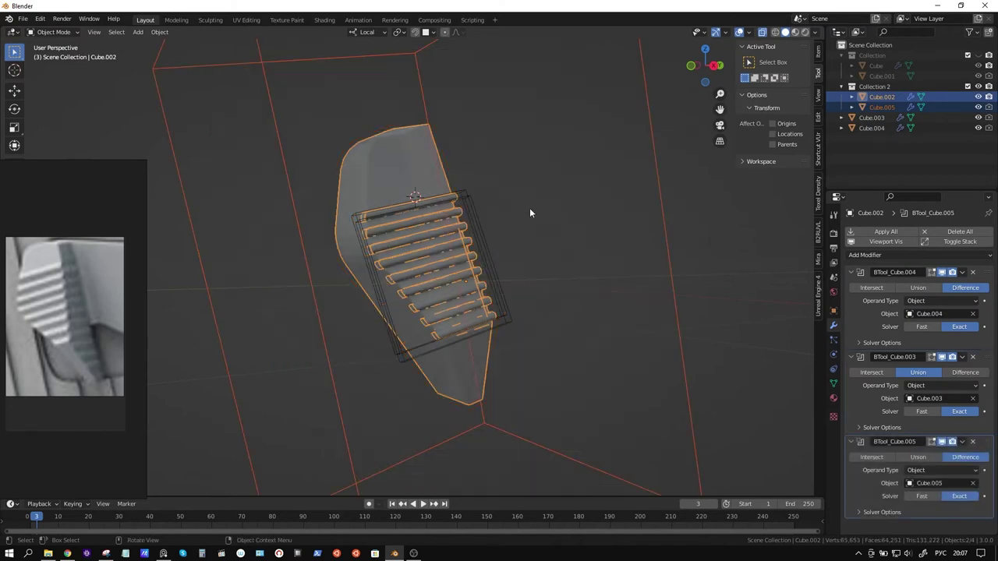
pyautogui.moveTo(535, 208)
pyautogui.mouseDown(button='middle')
pyautogui.moveTo(385, 216)
pyautogui.moveTo(406, 188)
pyautogui.moveTo(461, 181)
pyautogui.mouseUp(button='middle')
pyautogui.scroll(3, 385, 216)
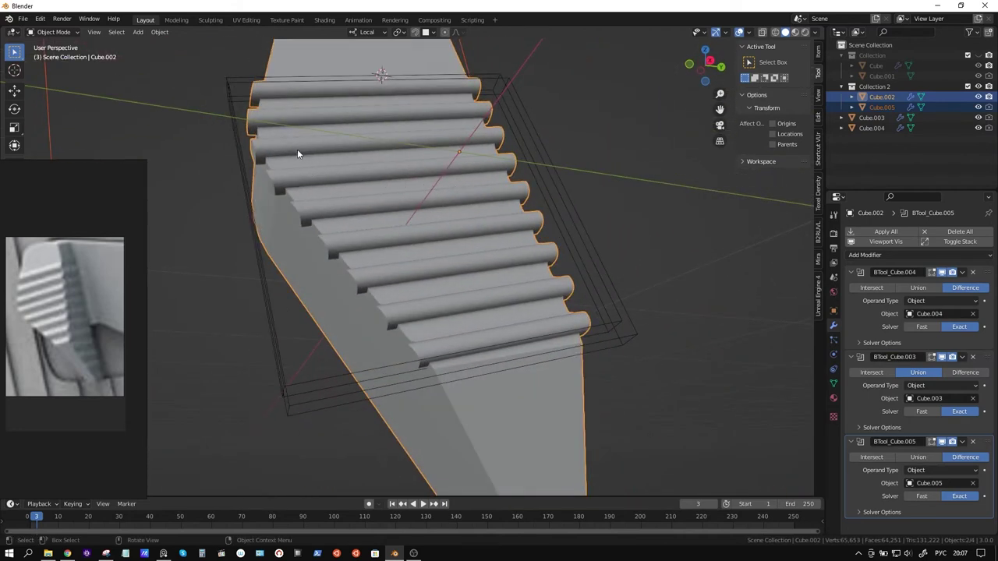
pyautogui.moveTo(299, 156)
pyautogui.mouseDown(button='middle')
pyautogui.moveTo(341, 138)
pyautogui.moveTo(230, 172)
pyautogui.moveTo(244, 205)
pyautogui.moveTo(298, 200)
pyautogui.moveTo(268, 193)
pyautogui.mouseUp(button='middle')
pyautogui.scroll(-3, 273, 187)
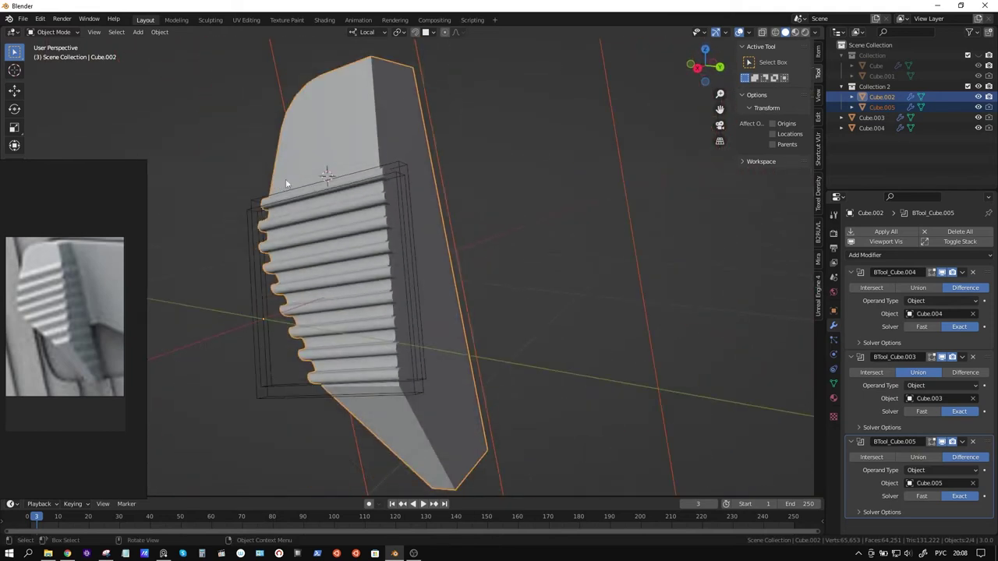
# Step: Deselect Cube.005 so Cube.002 is the only selected object
pyautogui.click(902, 254)
pyautogui.click(523, 134)
pyautogui.click(390, 109)
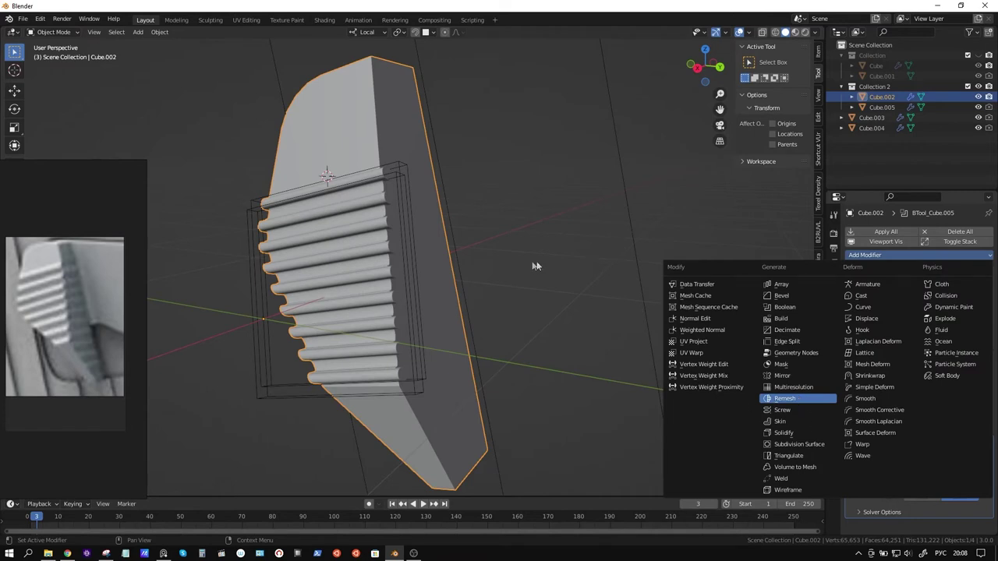
# Step: Add a Voxel Remesh to Cube.002, trying voxel sizes 0.05 then 0.01 m
pyautogui.press('Return')
pyautogui.scroll(-3, 920, 389)
pyautogui.click(960, 499)
pyautogui.write('0.05')
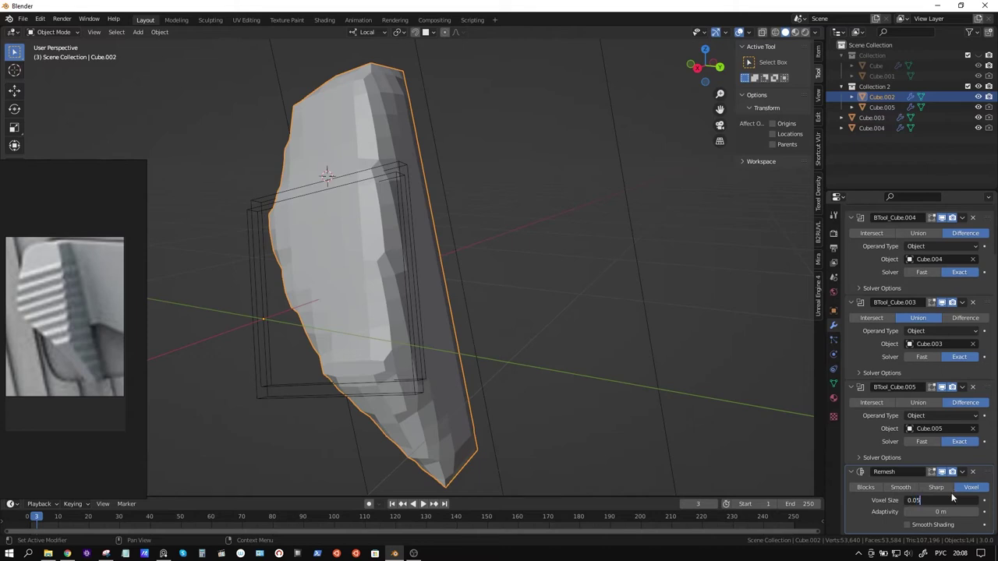
pyautogui.press('Return')
pyautogui.click(942, 499)
pyautogui.write('0')
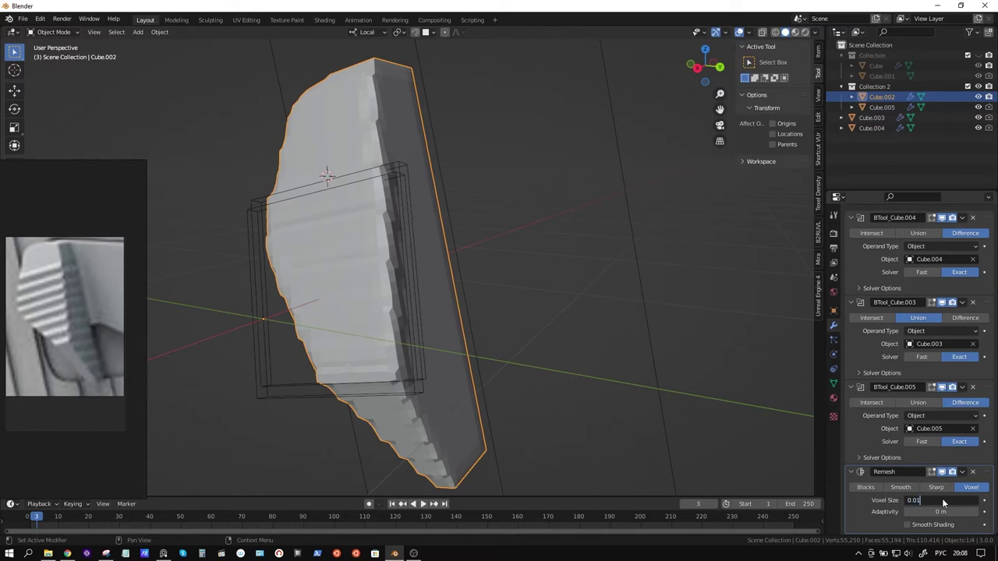
pyautogui.press('Return')
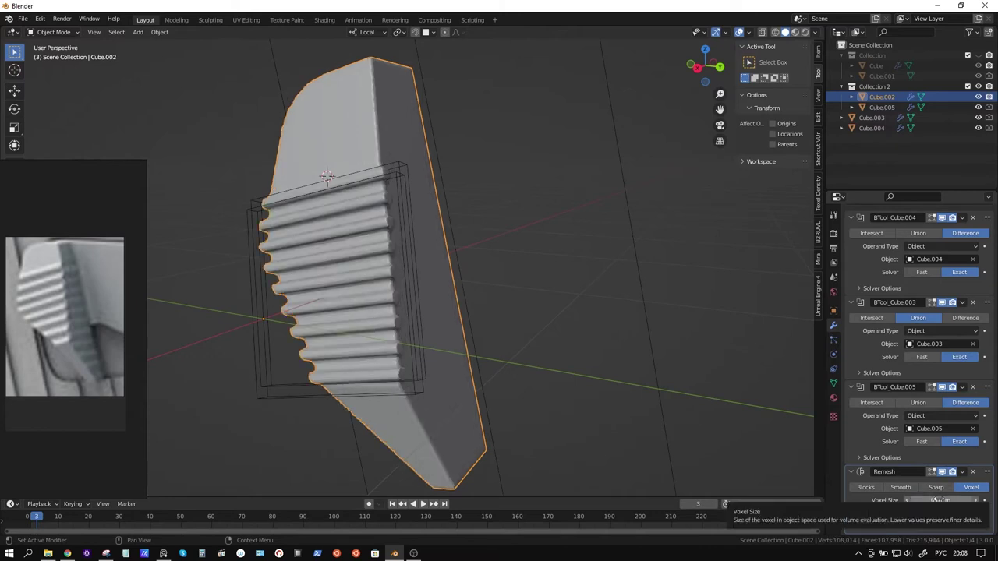
# Step: Refine the remesh voxel size to 0.007 and finally 0.006 m
pyautogui.click(934, 499)
pyautogui.click(919, 502)
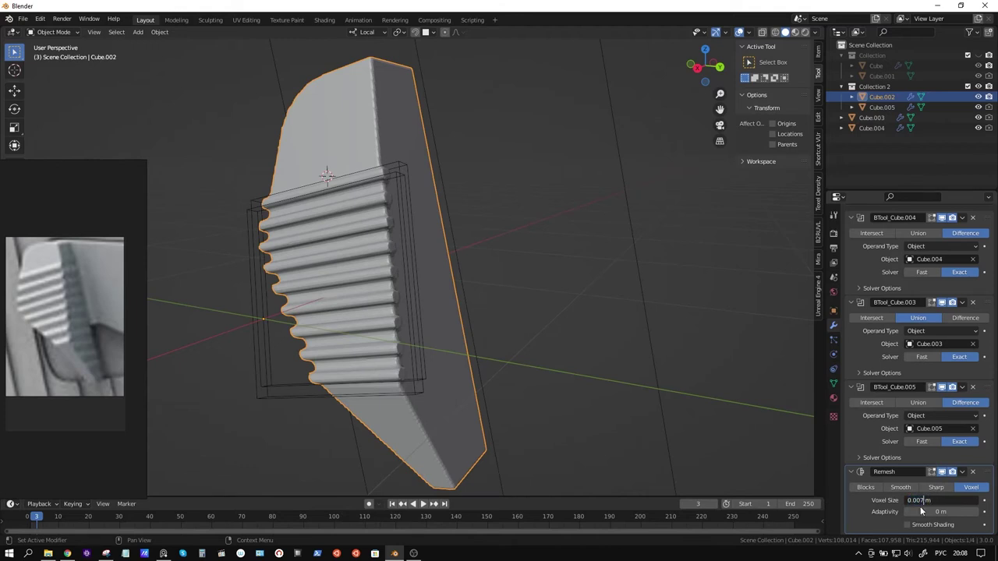
pyautogui.press('Return')
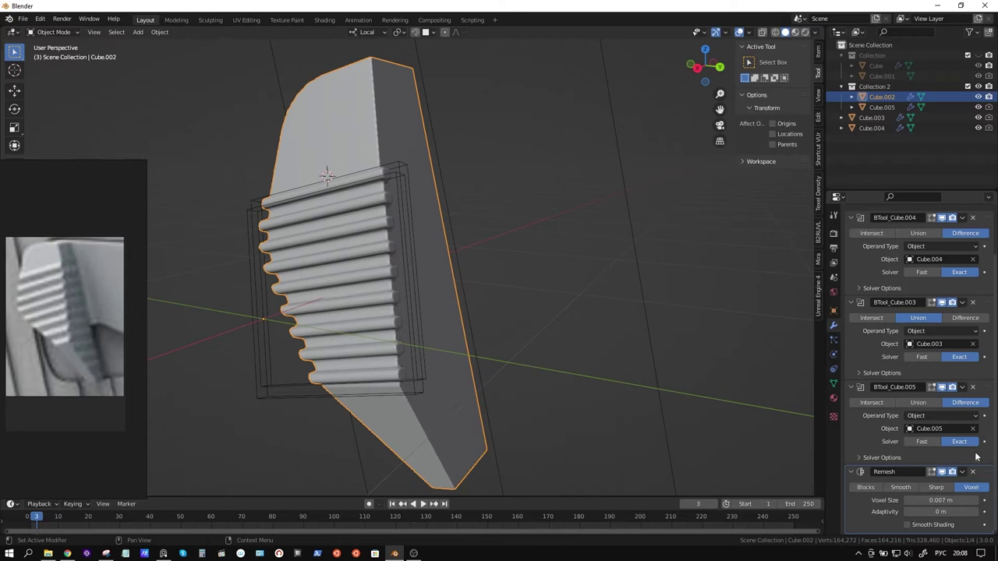
pyautogui.click(947, 500)
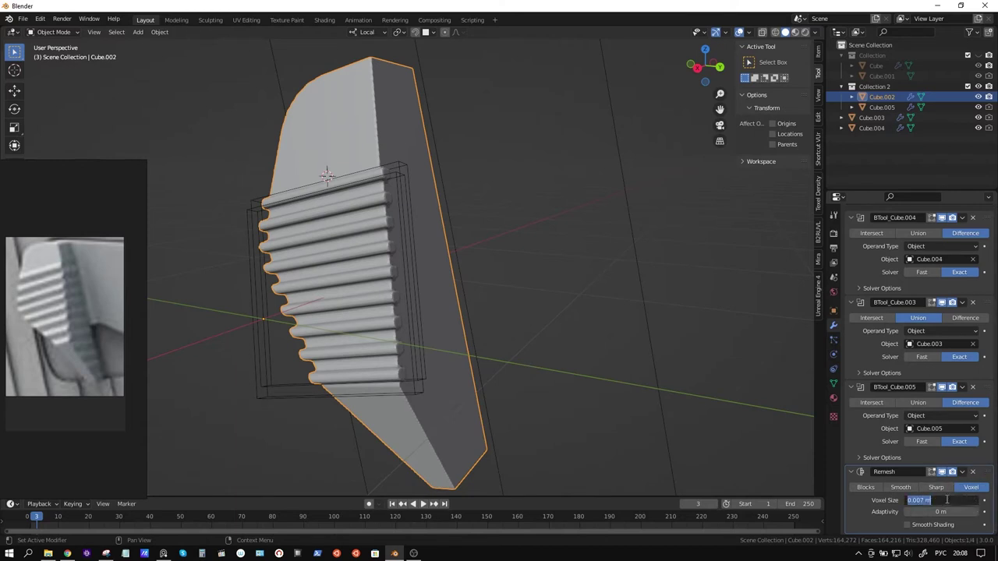
pyautogui.click(922, 501)
pyautogui.write('6')
pyautogui.press('Return')
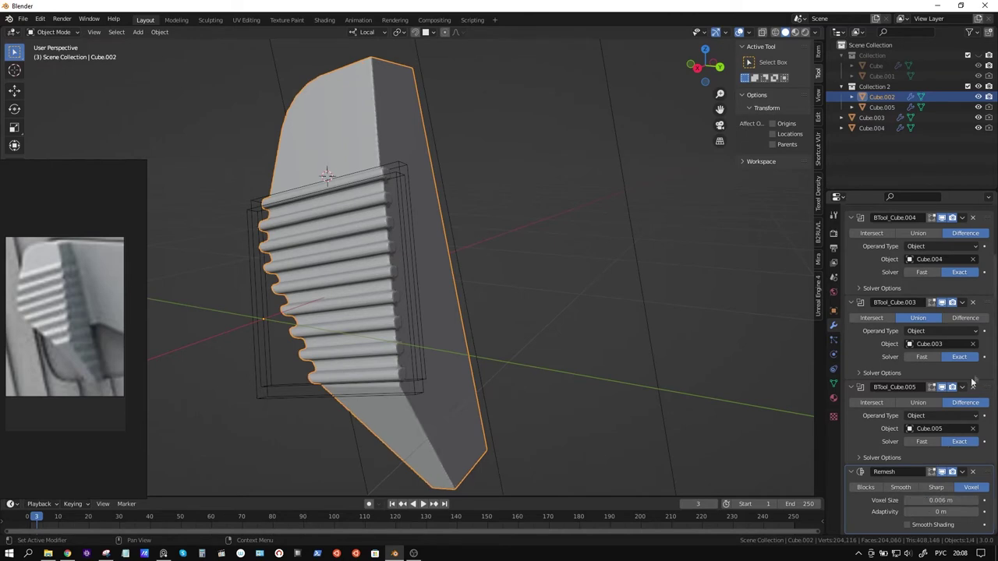
pyautogui.scroll(2, 955, 260)
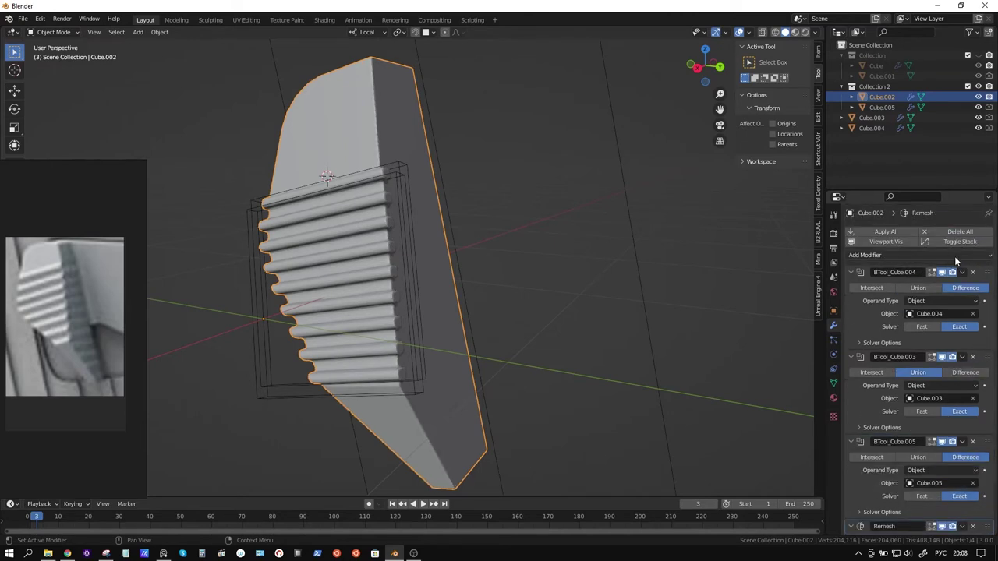
pyautogui.click(918, 254)
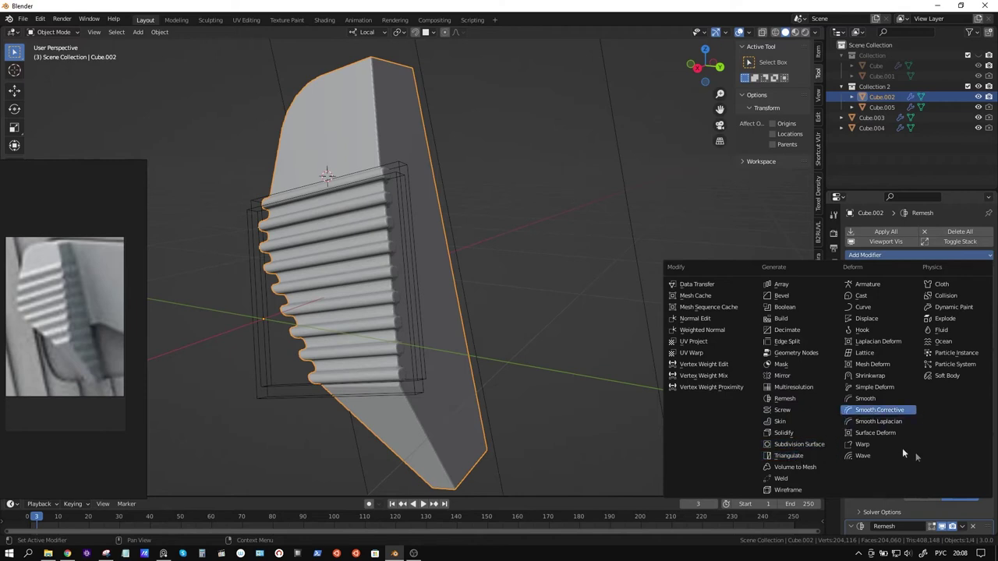
# Step: Add a Corrective Smooth with Only Smooth on and Factor 1.000, after trying 30
pyautogui.press('Return')
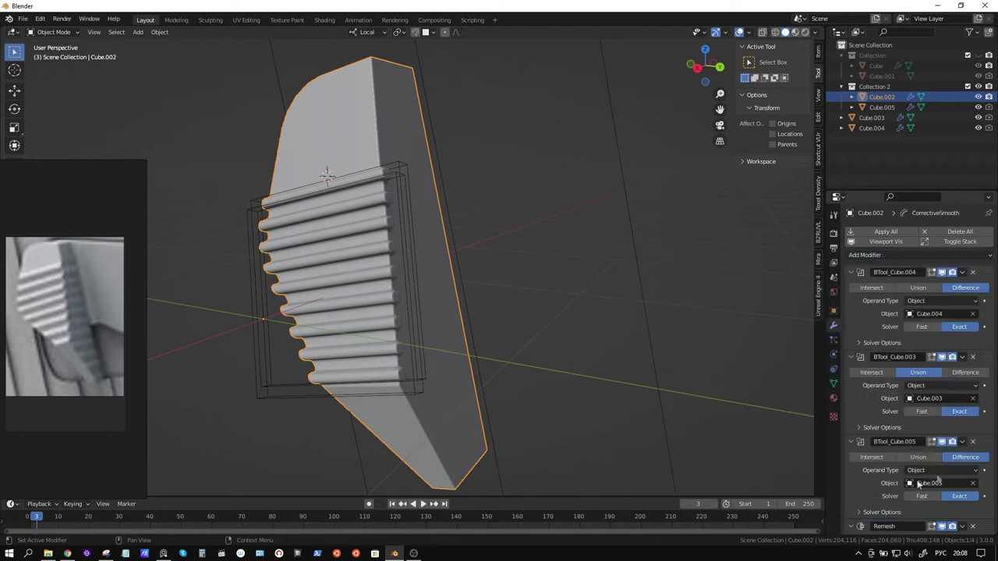
pyautogui.scroll(-5, 988, 502)
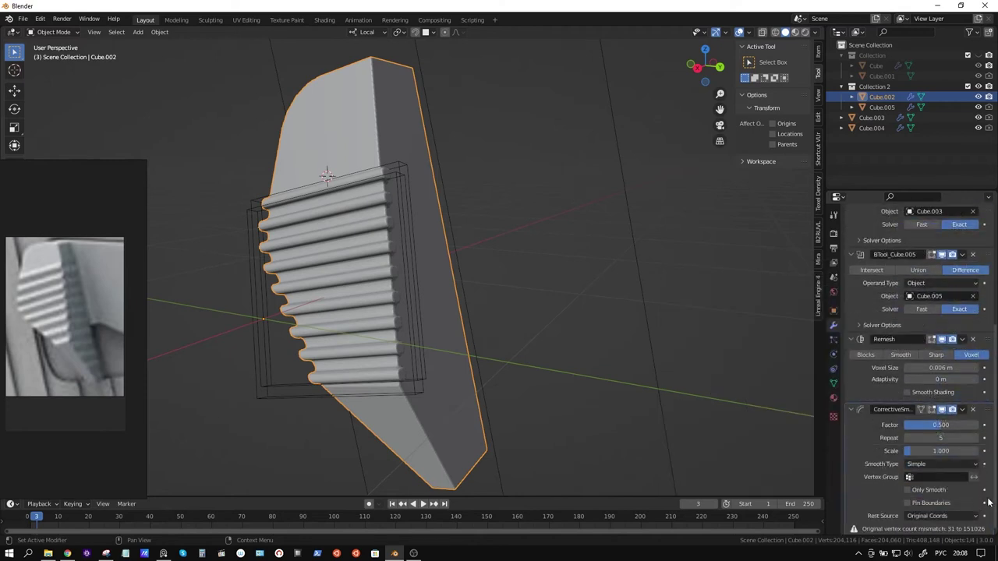
pyautogui.scroll(1, 944, 441)
pyautogui.click(944, 437)
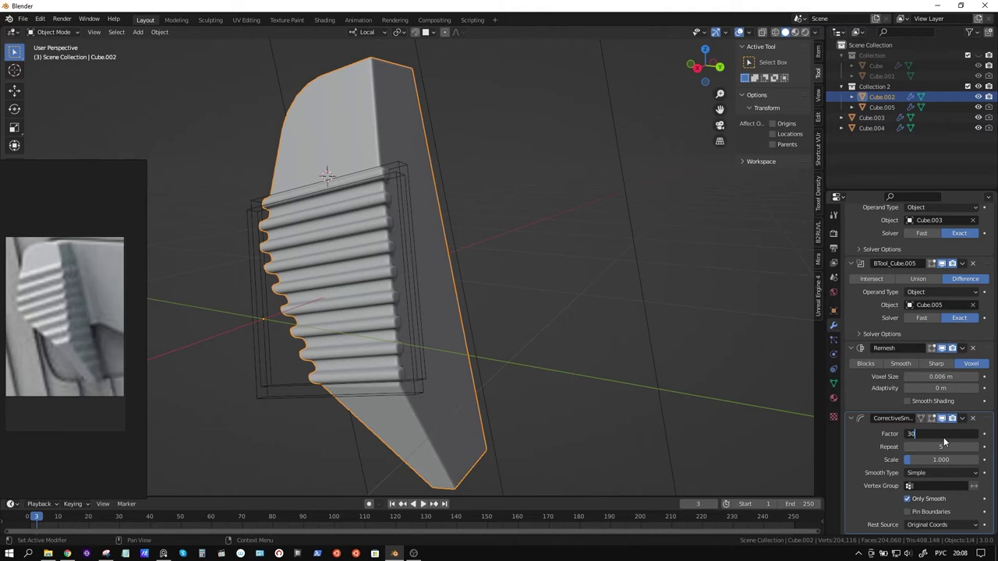
pyautogui.press('Return')
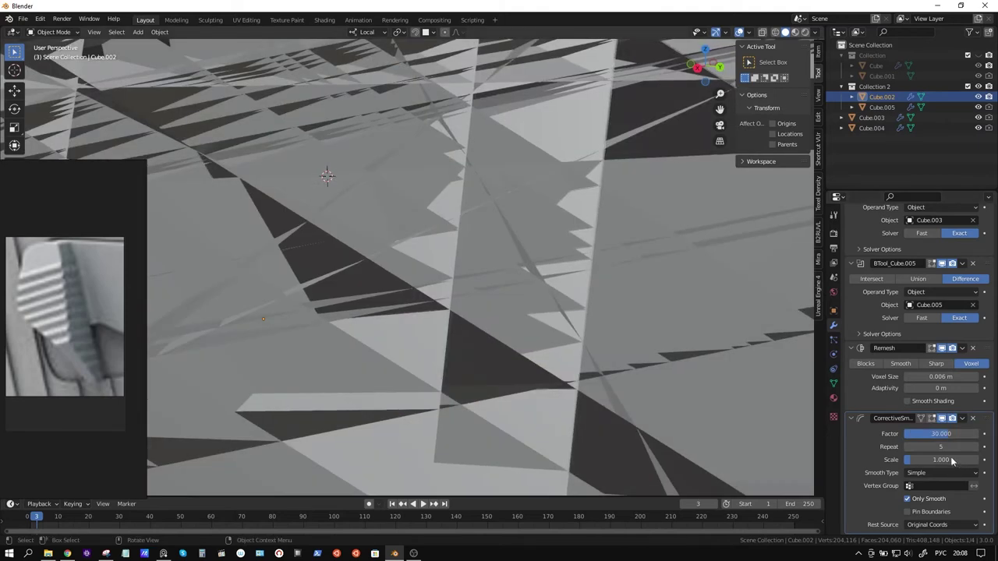
pyautogui.click(948, 435)
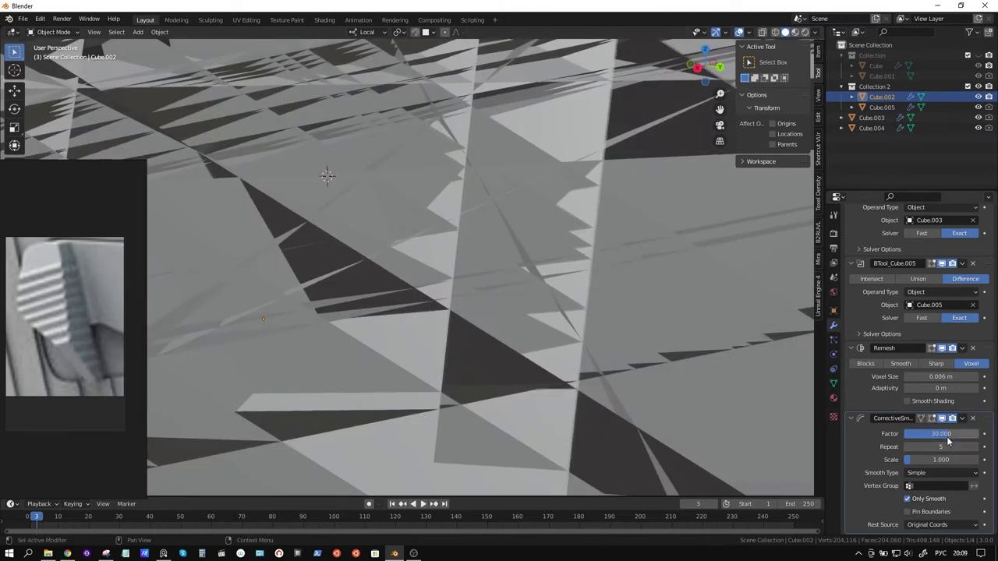
pyautogui.write('1')
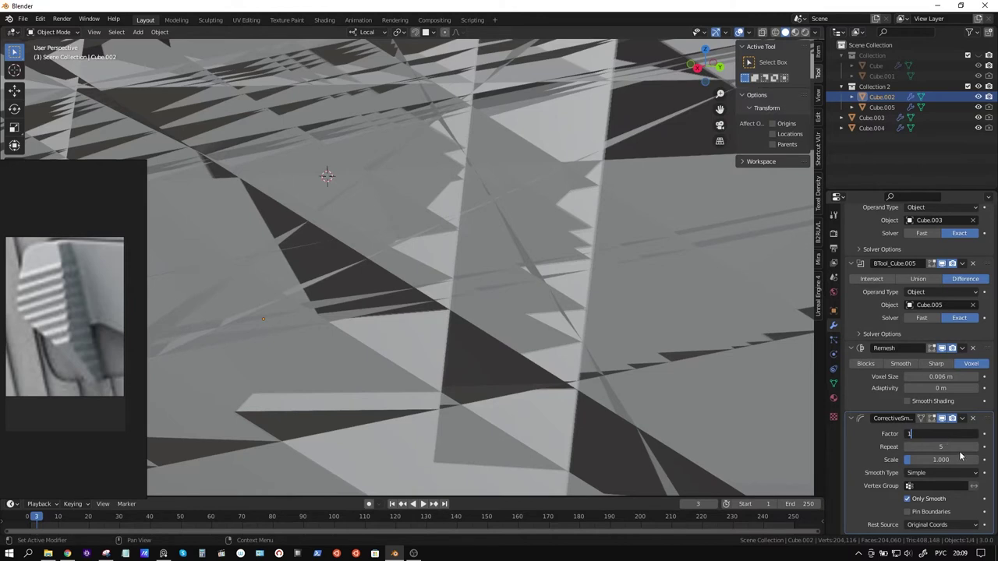
pyautogui.press('Return')
pyautogui.click(940, 445)
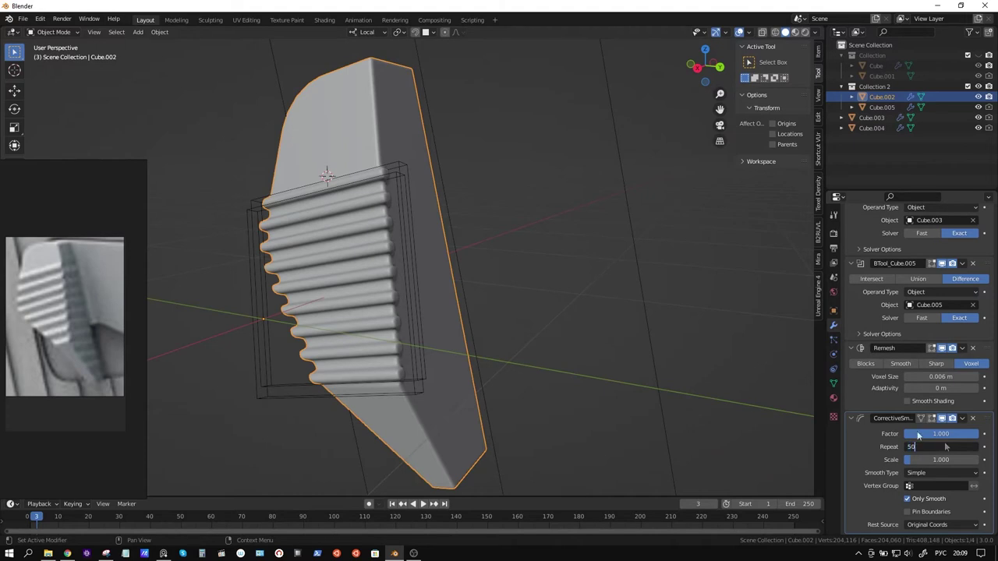
# Step: Set Corrective Smooth repeats to 50, then 40, and inspect the grip in Local View
pyautogui.press('Return')
pyautogui.moveTo(475, 347)
pyautogui.mouseDown(button='middle')
pyautogui.moveTo(527, 339)
pyautogui.moveTo(653, 369)
pyautogui.mouseUp(button='middle')
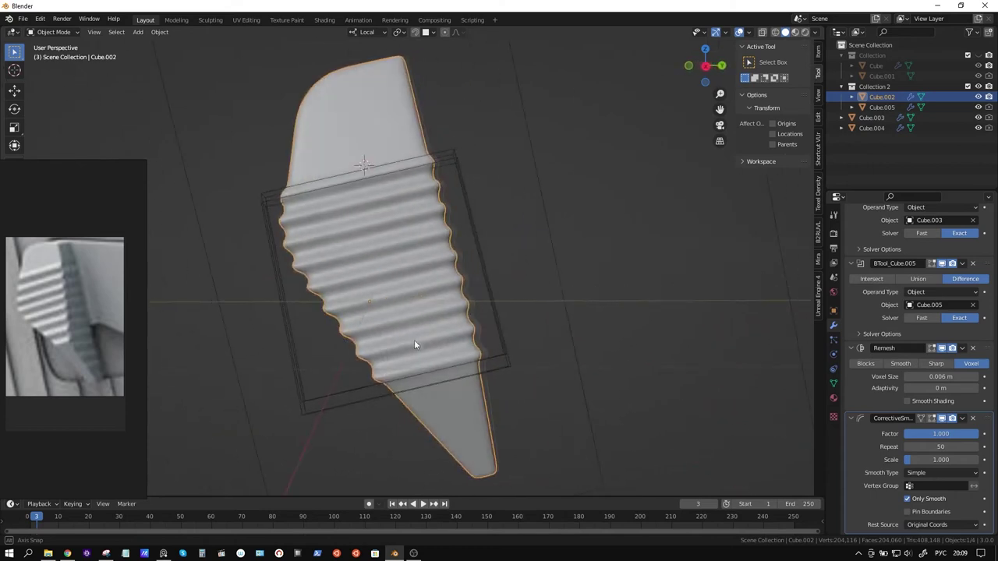
pyautogui.click(948, 446)
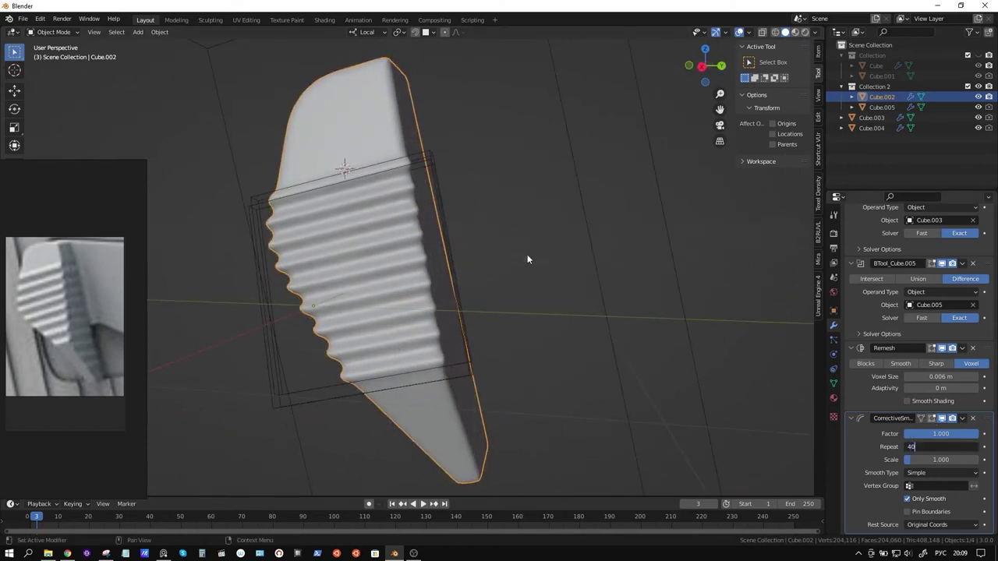
pyautogui.press('Return')
pyautogui.moveTo(554, 271)
pyautogui.mouseDown(button='middle')
pyautogui.moveTo(527, 270)
pyautogui.moveTo(458, 209)
pyautogui.moveTo(494, 209)
pyautogui.moveTo(549, 162)
pyautogui.moveTo(490, 202)
pyautogui.moveTo(381, 216)
pyautogui.moveTo(540, 201)
pyautogui.moveTo(421, 222)
pyautogui.moveTo(459, 228)
pyautogui.moveTo(519, 217)
pyautogui.mouseUp(button='middle')
pyautogui.press('KP_Divide')
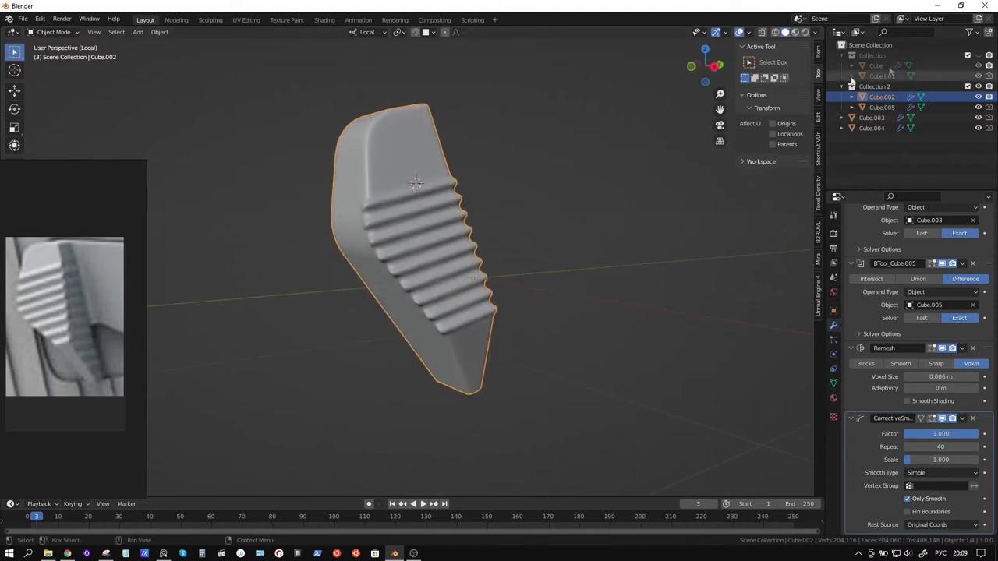
pyautogui.press('KP_Divide')
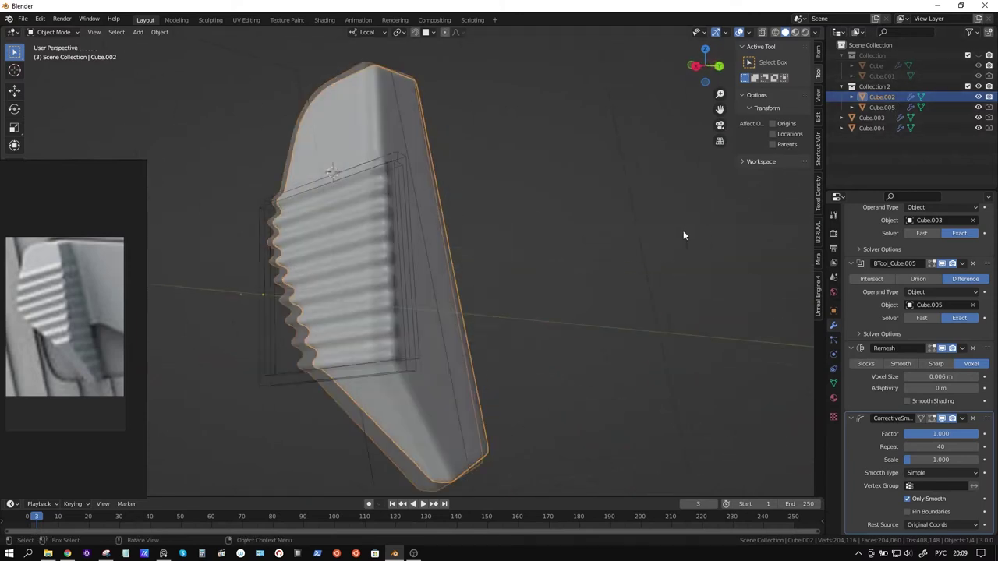
pyautogui.click(881, 107)
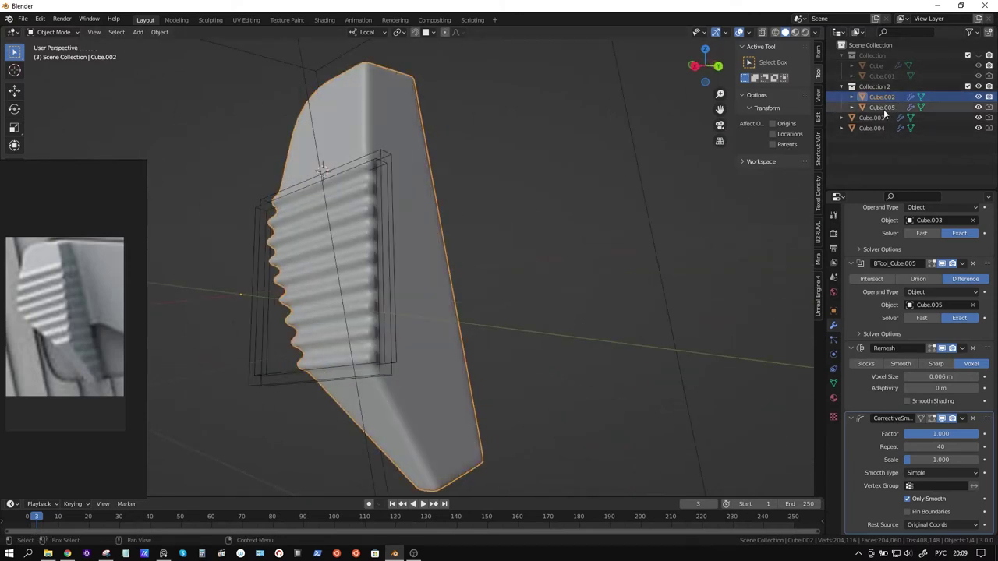
pyautogui.moveTo(489, 248); pyautogui.dragTo(786, 300, button='middle')
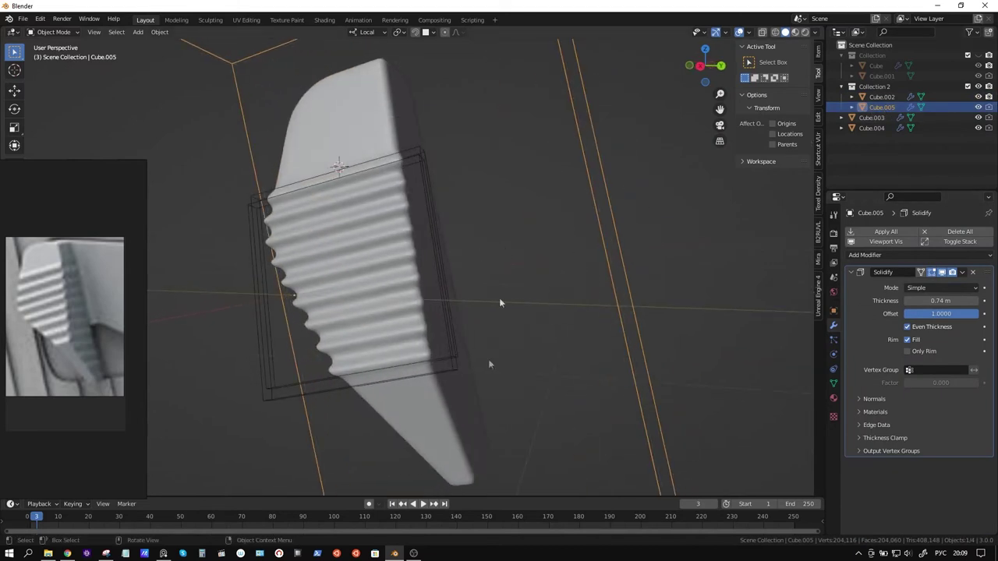
pyautogui.click(447, 435)
pyautogui.scroll(-1, 941, 473)
pyautogui.scroll(-2, 941, 473)
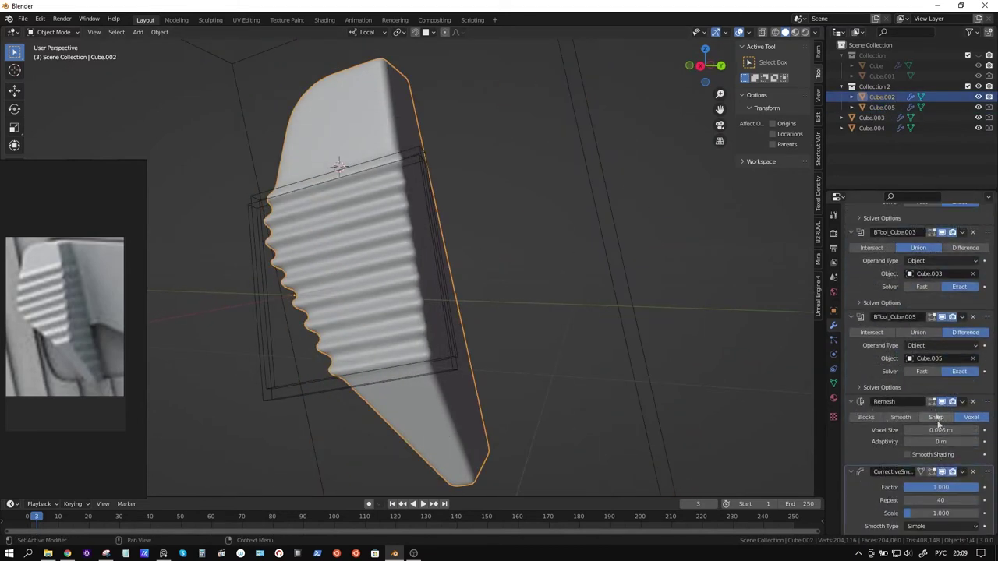
pyautogui.click(942, 317)
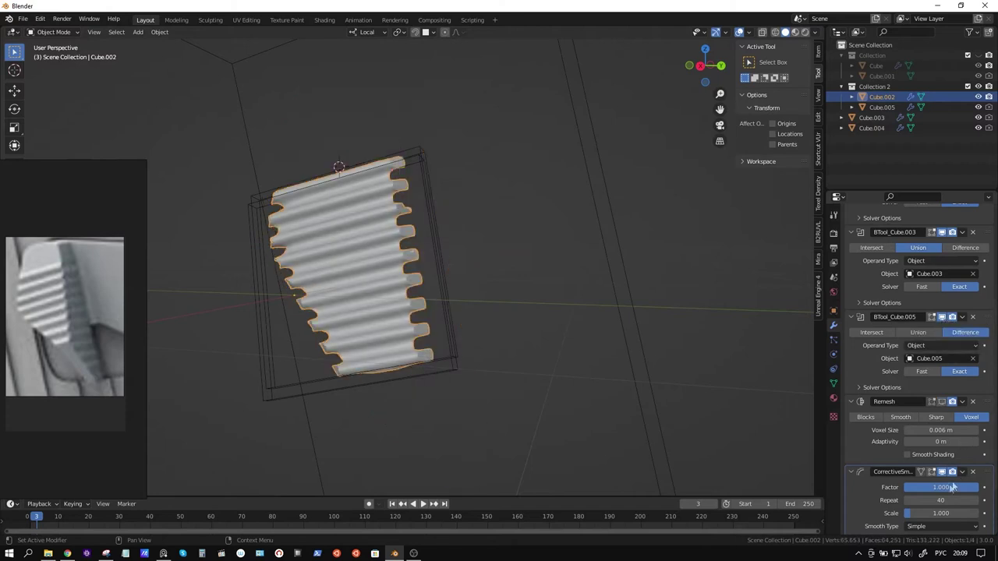
pyautogui.click(941, 318)
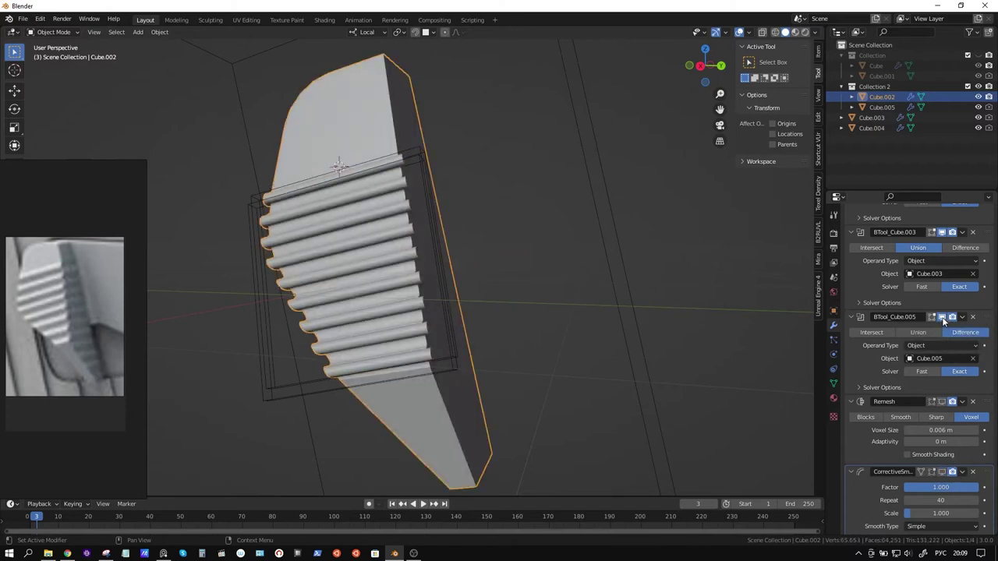
pyautogui.click(599, 226)
pyautogui.scroll(-3, 530, 249)
pyautogui.moveTo(483, 267)
pyautogui.mouseDown(button='middle')
pyautogui.moveTo(532, 268)
pyautogui.moveTo(410, 266)
pyautogui.moveTo(437, 261)
pyautogui.mouseUp(button='middle')
pyautogui.press('Tab')
pyautogui.scroll(3, 437, 273)
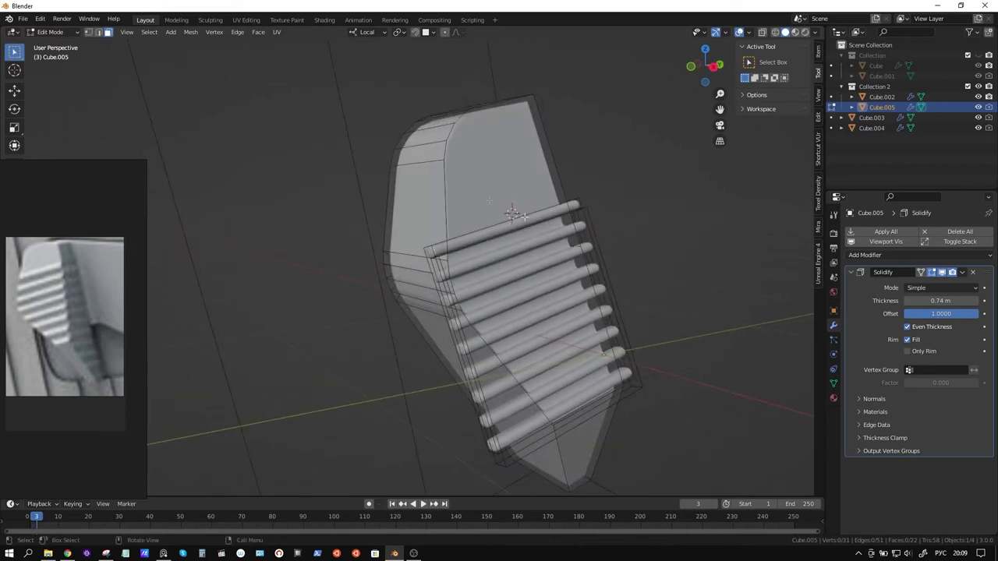
pyautogui.moveTo(524, 216); pyautogui.dragTo(499, 219, button='middle')
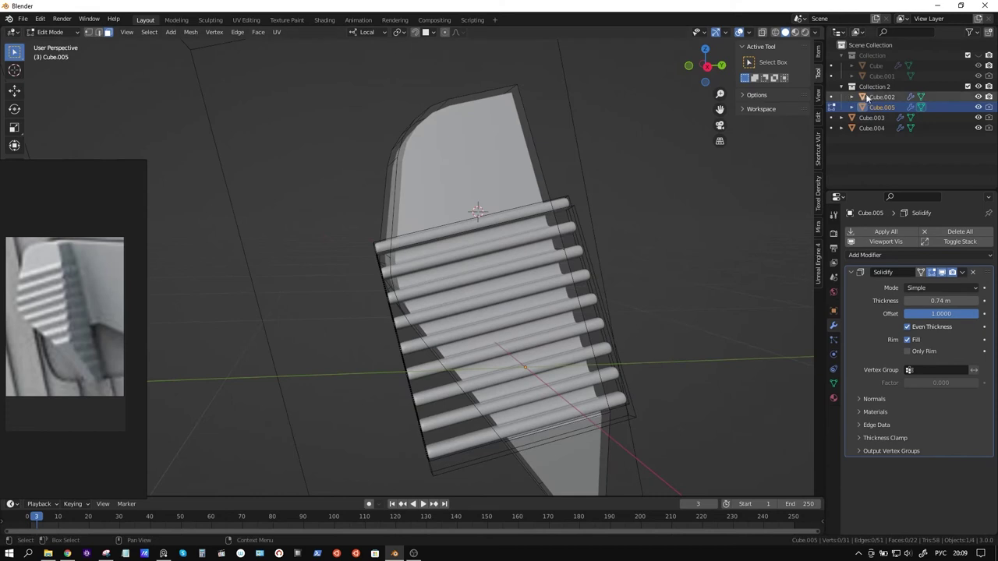
pyautogui.press('Tab')
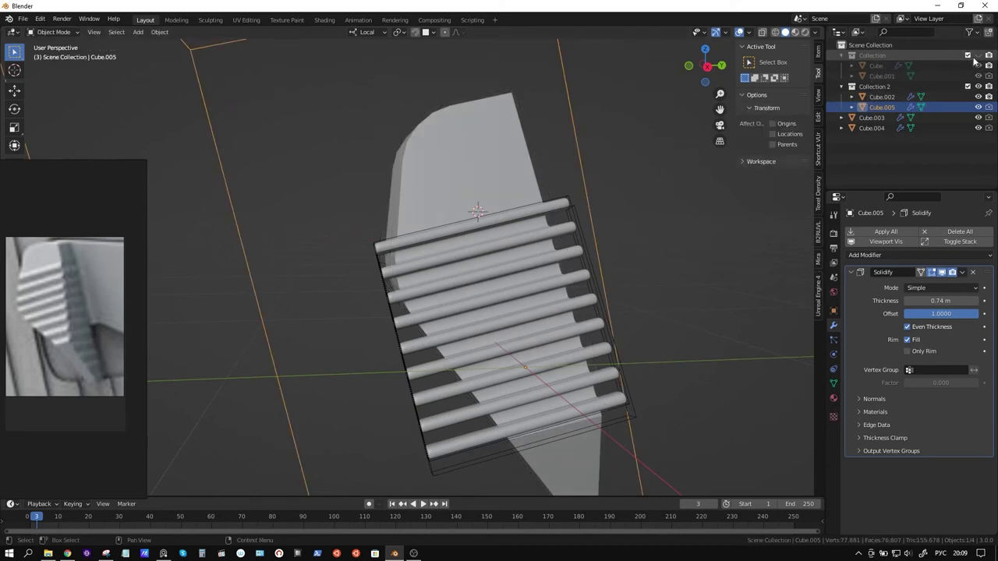
# Step: Duplicate Cube in place into Collection 2, hide Collection, and apply the copy's boolean
pyautogui.click(889, 64)
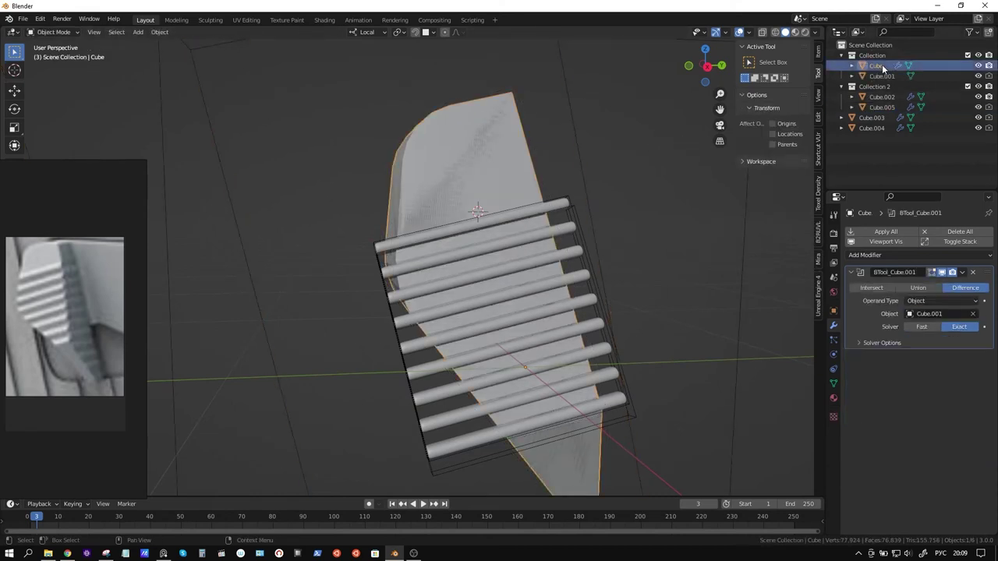
pyautogui.hotkey('shift', 'd')
pyautogui.rightClick(528, 264)
pyautogui.press('m')
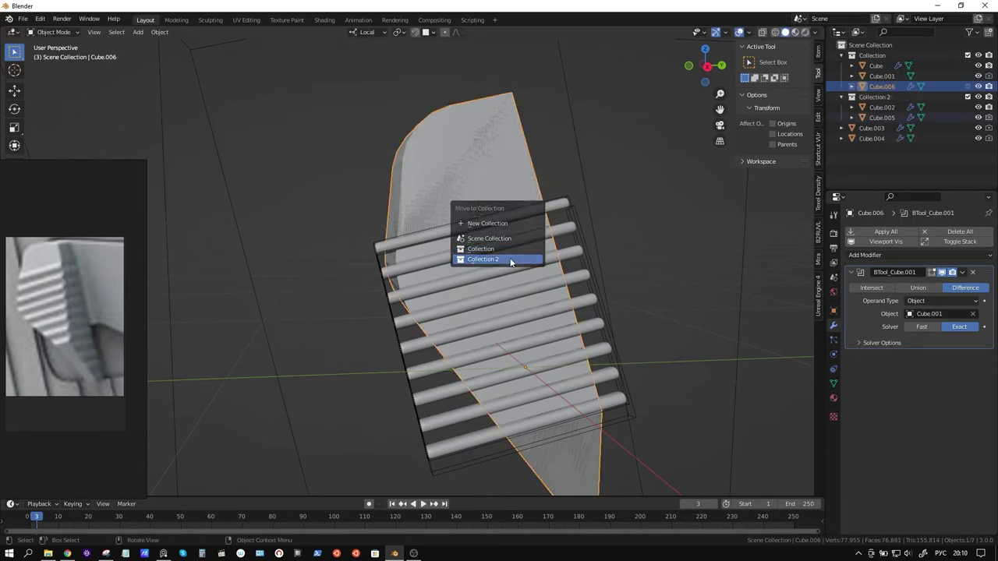
pyautogui.click(507, 259)
pyautogui.click(978, 55)
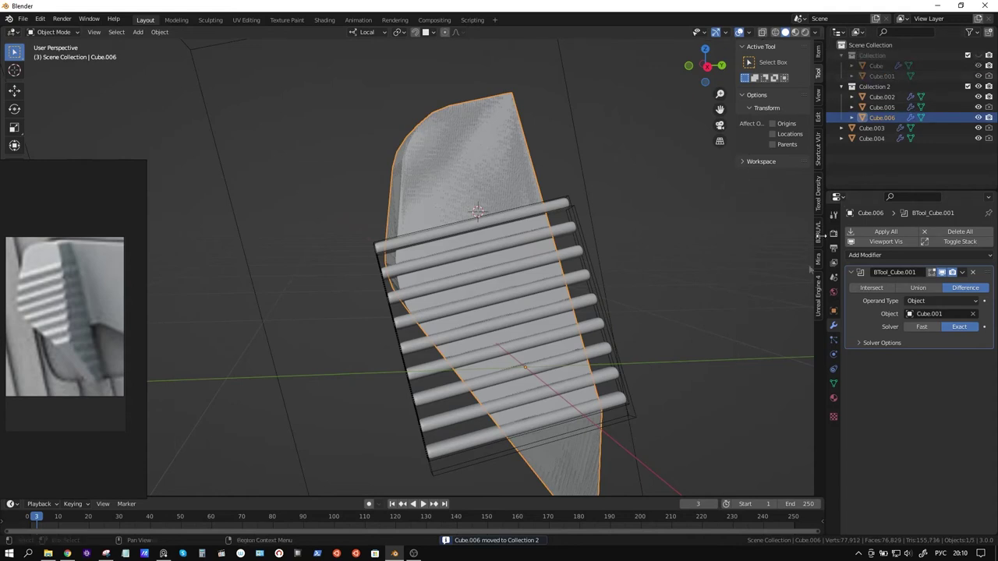
pyautogui.click(962, 273)
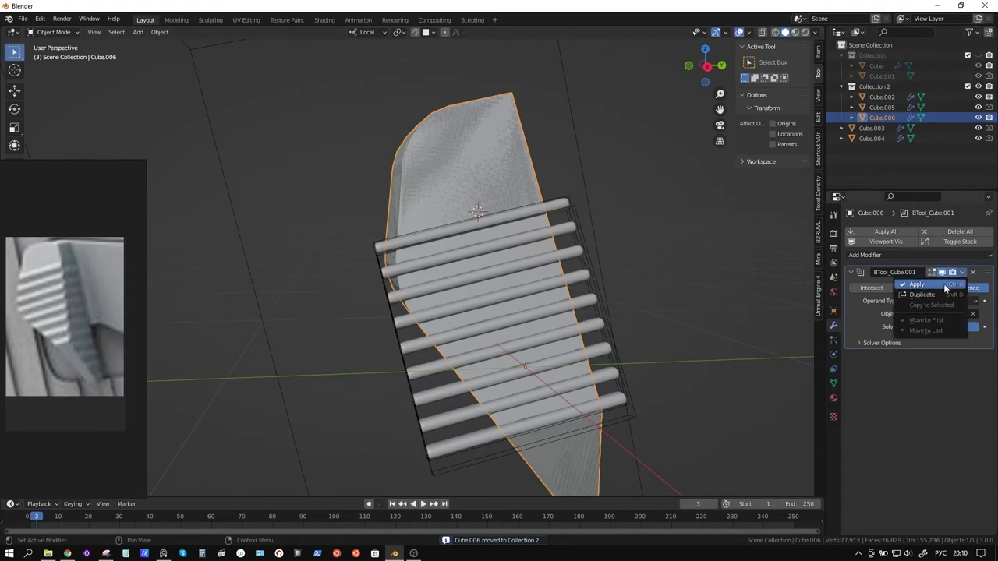
pyautogui.click(943, 284)
# Step: In Edit Mode, select the copy's lower, rim and front faces
pyautogui.press('Tab')
pyautogui.moveTo(425, 237)
pyautogui.mouseDown(button='middle')
pyautogui.moveTo(485, 218)
pyautogui.moveTo(569, 424)
pyautogui.moveTo(501, 423)
pyautogui.mouseUp(button='middle')
pyautogui.hotkey('alt', 'a')
pyautogui.click(429, 395)
pyautogui.keyDown('shift'); pyautogui.click(430, 220); pyautogui.keyUp('shift')
pyautogui.moveTo(430, 220)
pyautogui.mouseDown(button='middle')
pyautogui.moveTo(467, 234)
pyautogui.moveTo(416, 265)
pyautogui.moveTo(268, 194)
pyautogui.mouseUp(button='middle')
pyautogui.keyDown('shift'); pyautogui.click(416, 265); pyautogui.keyUp('shift')
pyautogui.keyDown('alt'); pyautogui.keyDown('shift'); pyautogui.click(416, 265); pyautogui.keyUp('shift'); pyautogui.keyUp('alt')
pyautogui.keyDown('shift'); pyautogui.click(385, 275); pyautogui.keyUp('shift')
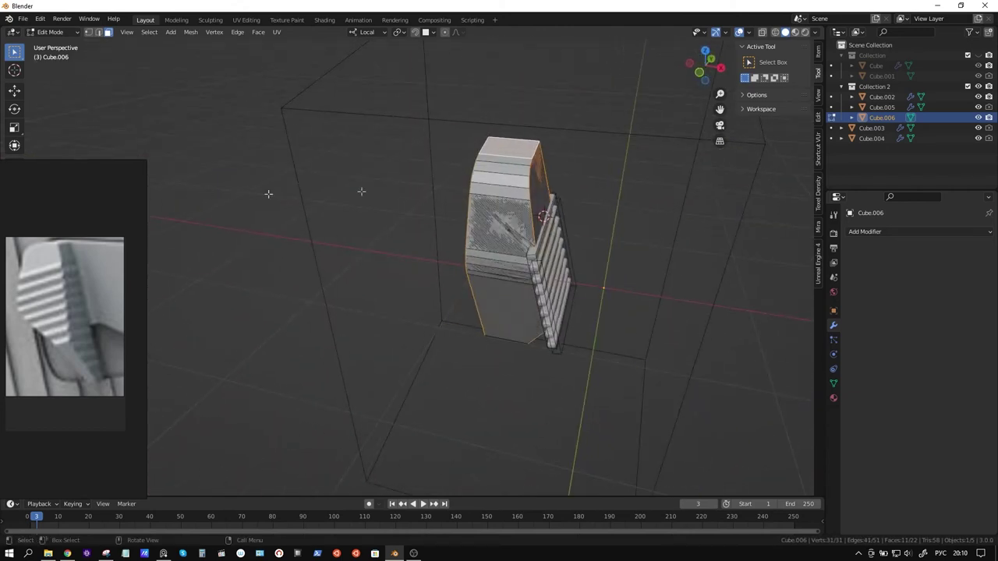
# Step: Delete the selected faces, leaving Cube.006 as a flat 6-face piece
pyautogui.keyDown('shift'); pyautogui.click(491, 206); pyautogui.keyUp('shift')
pyautogui.moveTo(491, 207); pyautogui.dragTo(311, 479, button='middle')
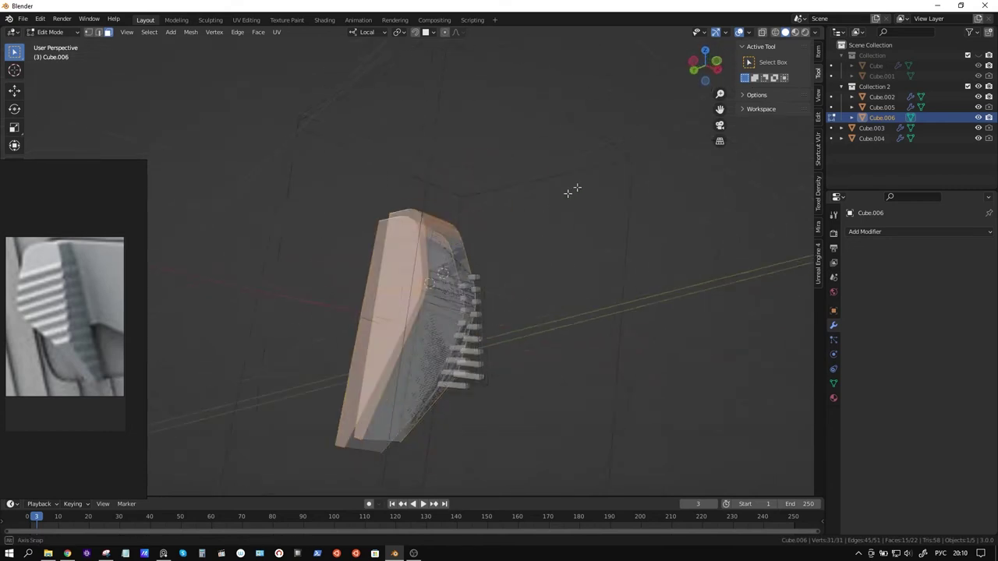
pyautogui.press('x')
pyautogui.click(605, 371)
pyautogui.moveTo(605, 371); pyautogui.dragTo(729, 264, button='middle')
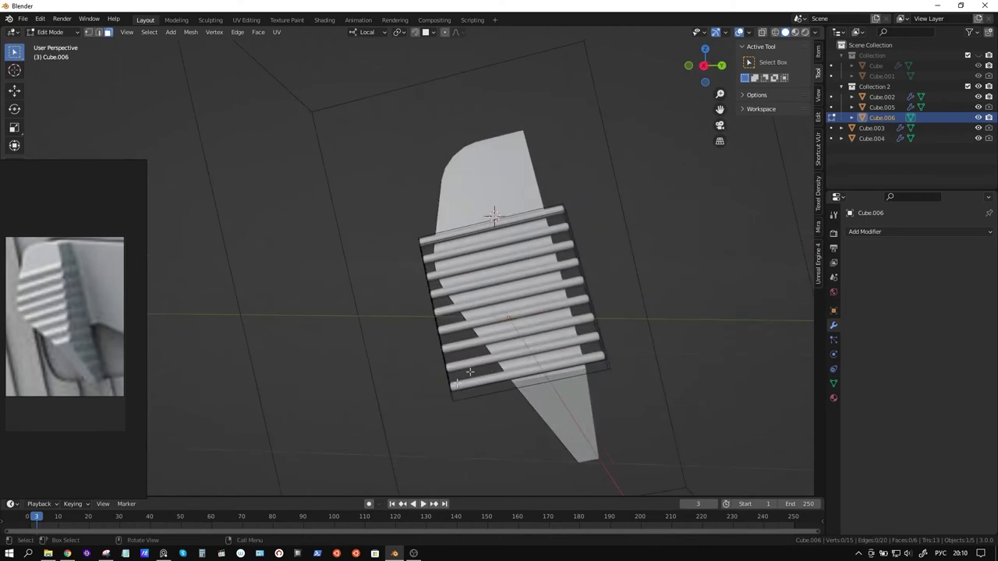
pyautogui.press('Tab')
pyautogui.click(899, 232)
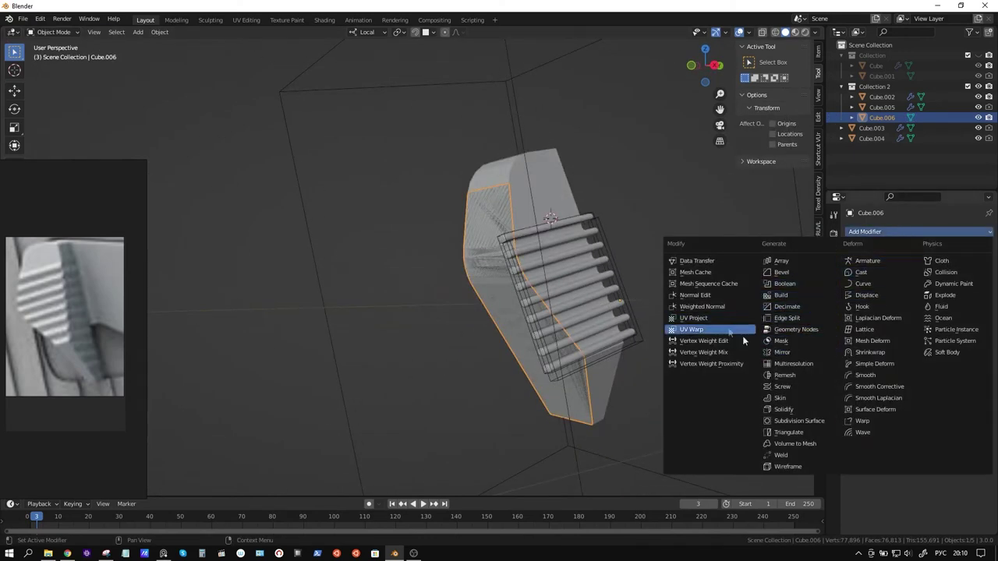
# Step: Add a Solidify modifier with Offset 1 and 0.25 m thickness
pyautogui.click(798, 408)
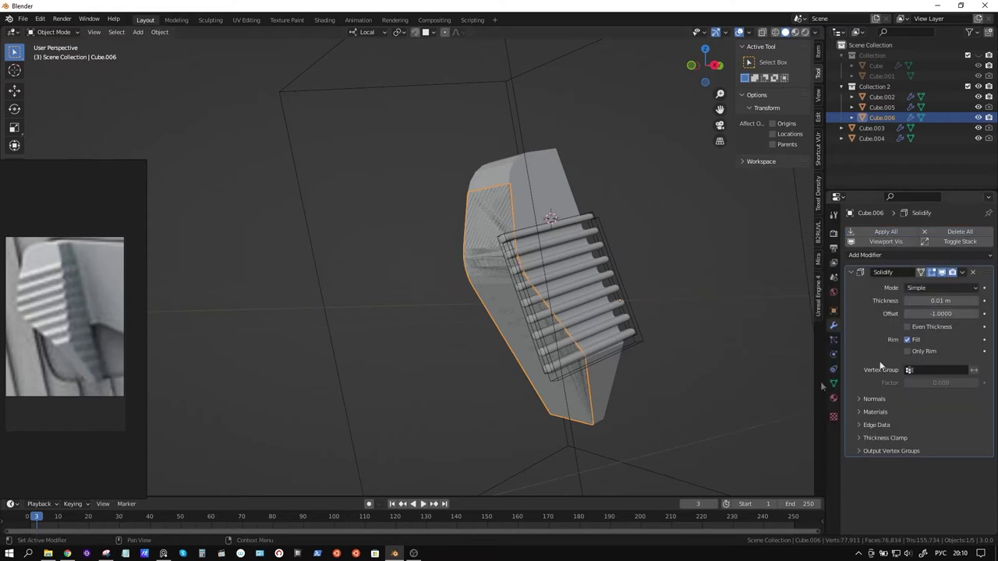
pyautogui.click(938, 314)
pyautogui.write('1')
pyautogui.press('Return')
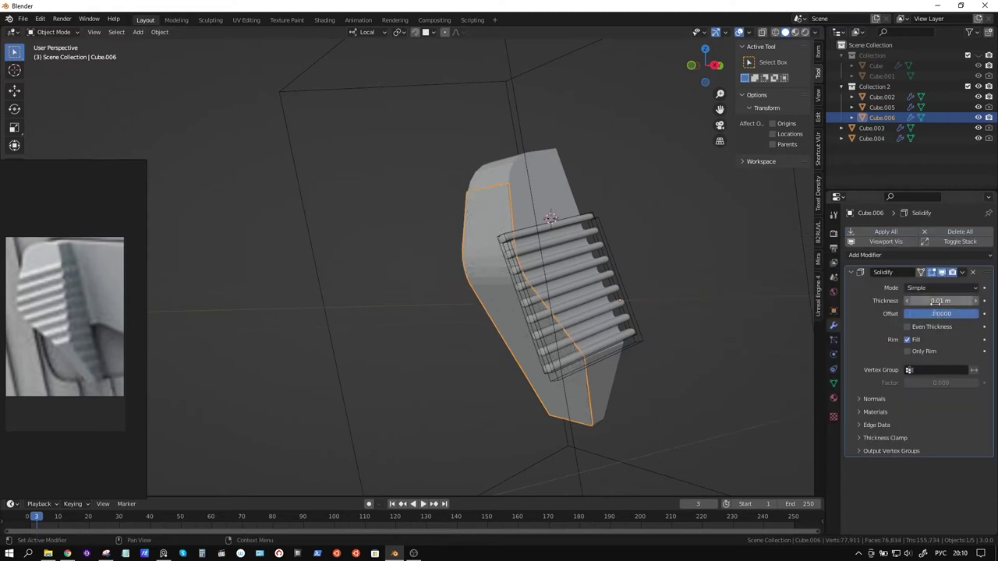
pyautogui.moveTo(940, 300); pyautogui.dragTo(974, 300)
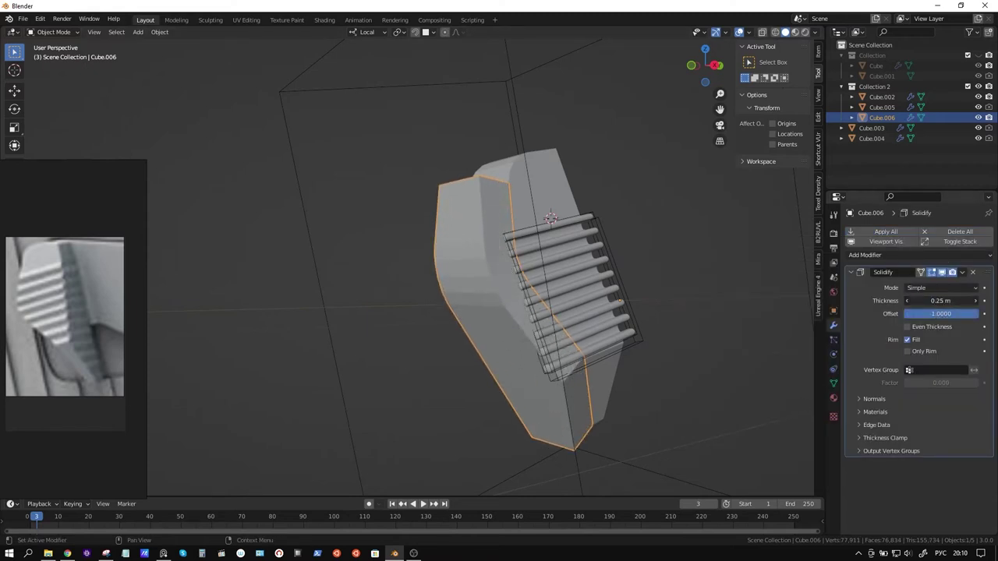
pyautogui.moveTo(549, 272)
pyautogui.mouseDown(button='middle')
pyautogui.moveTo(567, 243)
pyautogui.moveTo(547, 267)
pyautogui.moveTo(576, 314)
pyautogui.moveTo(561, 307)
pyautogui.mouseUp(button='middle')
pyautogui.scroll(3, 547, 266)
# Step: Enable Even Thickness on the Solidify shell and check it in Edit Mode
pyautogui.press('Tab')
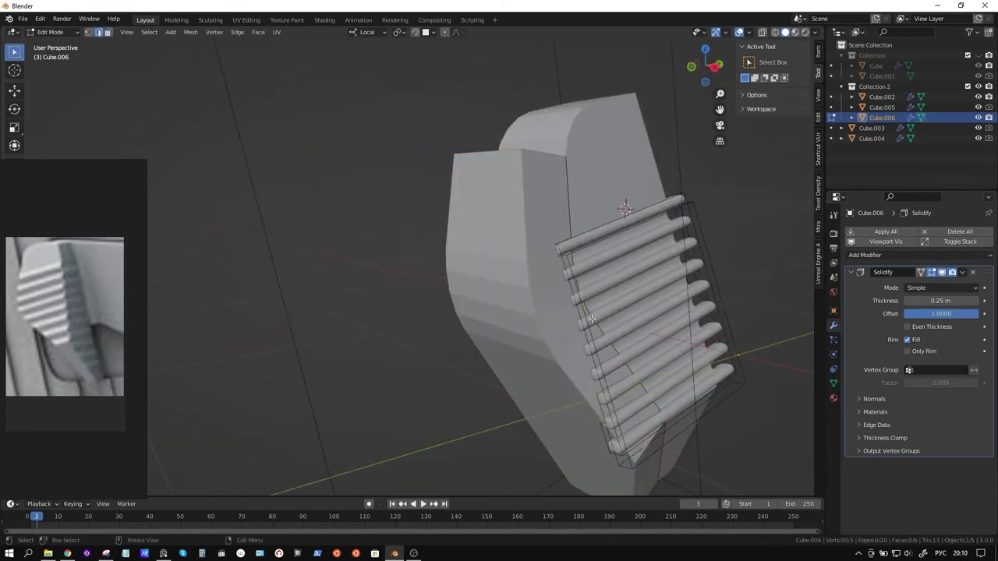
pyautogui.moveTo(579, 342); pyautogui.dragTo(565, 335, button='middle')
pyautogui.keyDown('alt'); pyautogui.click(575, 203); pyautogui.keyUp('alt')
pyautogui.moveTo(575, 203); pyautogui.dragTo(600, 312, button='middle')
pyautogui.scroll(4, 600, 312)
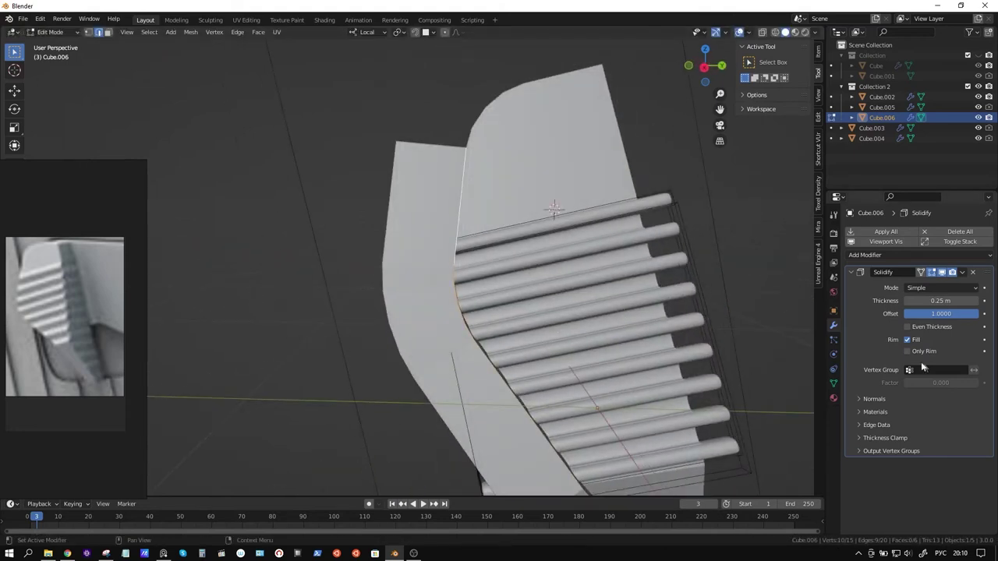
pyautogui.click(906, 326)
pyautogui.scroll(-3, 630, 296)
pyautogui.moveTo(630, 296); pyautogui.dragTo(605, 297, button='middle')
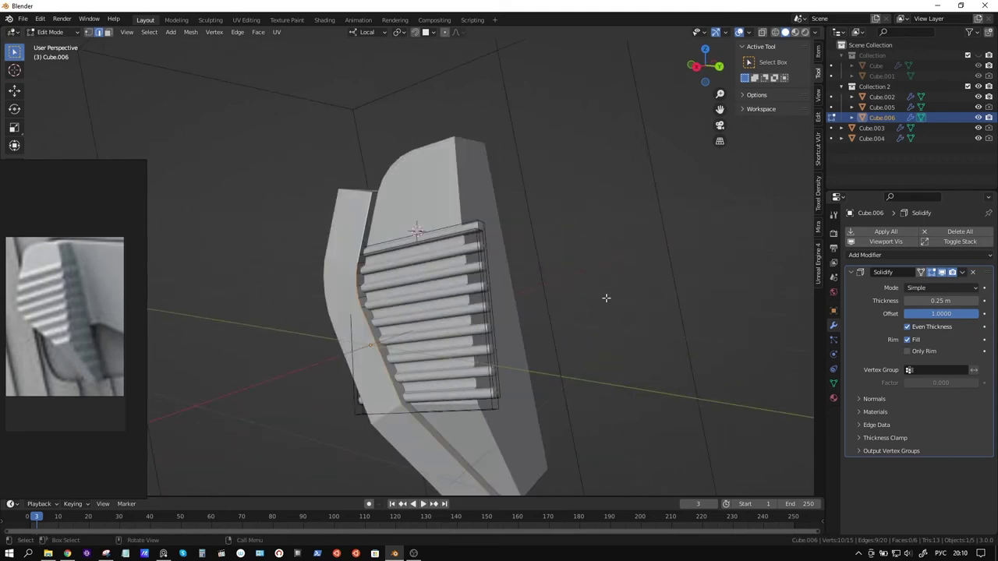
pyautogui.press('Tab')
# Step: Toggle the Face Orientation overlay to check normals, then add grip Cube.002 to the selection
pyautogui.click(748, 32)
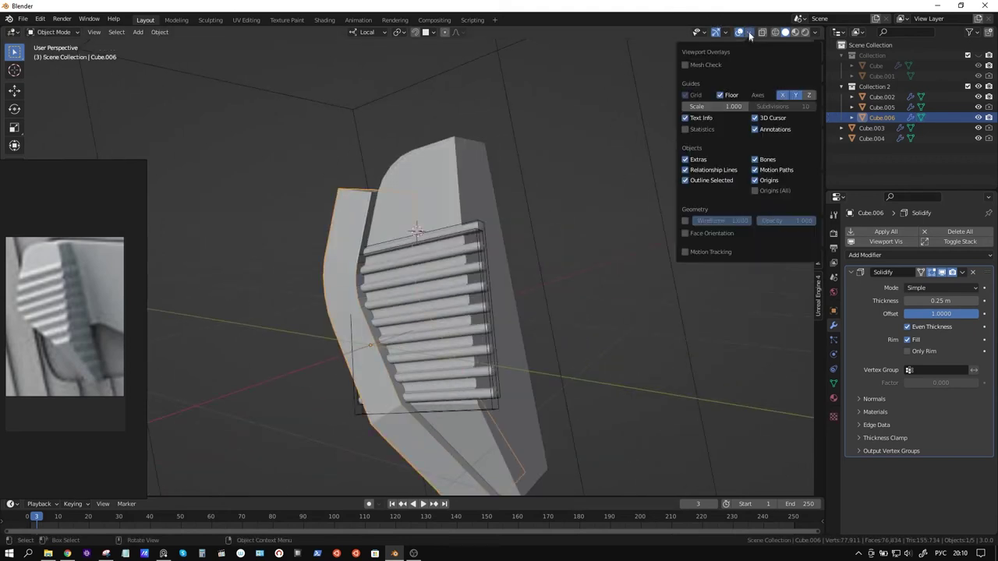
pyautogui.click(683, 233)
pyautogui.click(684, 234)
pyautogui.moveTo(497, 265); pyautogui.dragTo(535, 261, button='middle')
pyautogui.keyDown('shift'); pyautogui.click(478, 189); pyautogui.keyUp('shift')
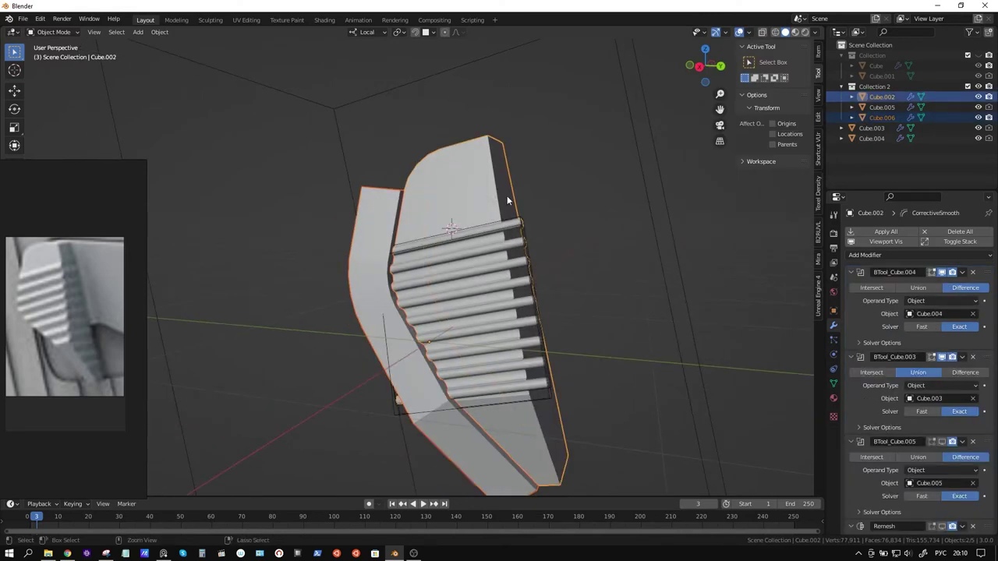
# Step: Cut the panel from the grip with a BTool_Cube.006 Difference boolean below BTool_Cube.005
pyautogui.hotkey('ctrl', 'shift', '-')
pyautogui.scroll(-5, 970, 437)
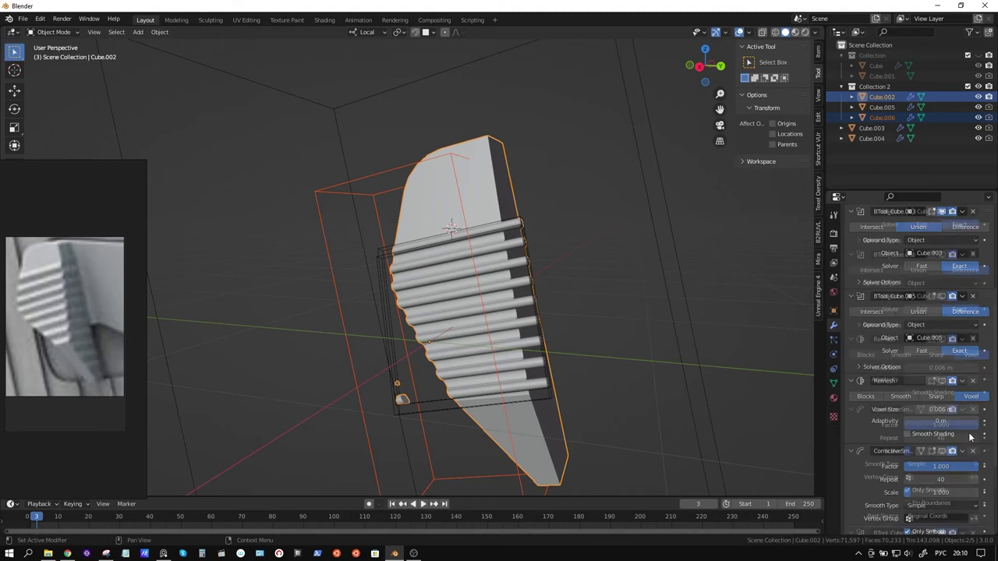
pyautogui.scroll(-2, 970, 436)
pyautogui.moveTo(986, 515); pyautogui.dragTo(969, 244)
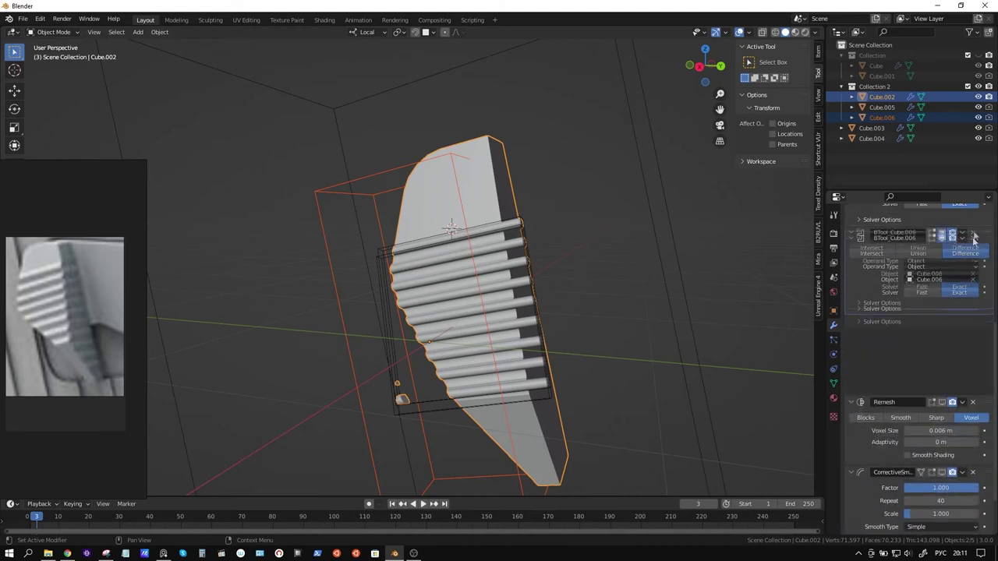
pyautogui.moveTo(970, 244); pyautogui.dragTo(951, 331)
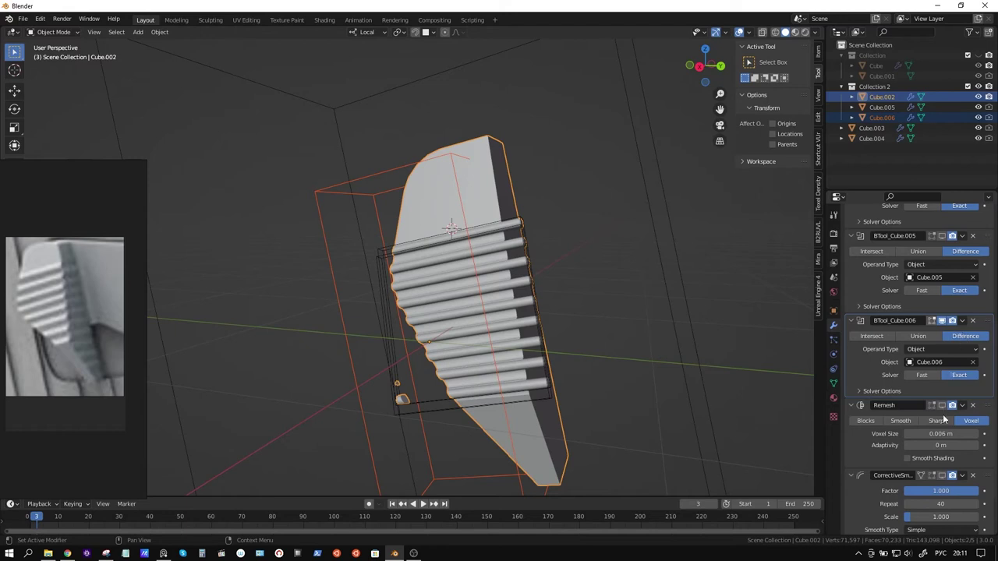
pyautogui.moveTo(555, 301); pyautogui.dragTo(557, 286, button='middle')
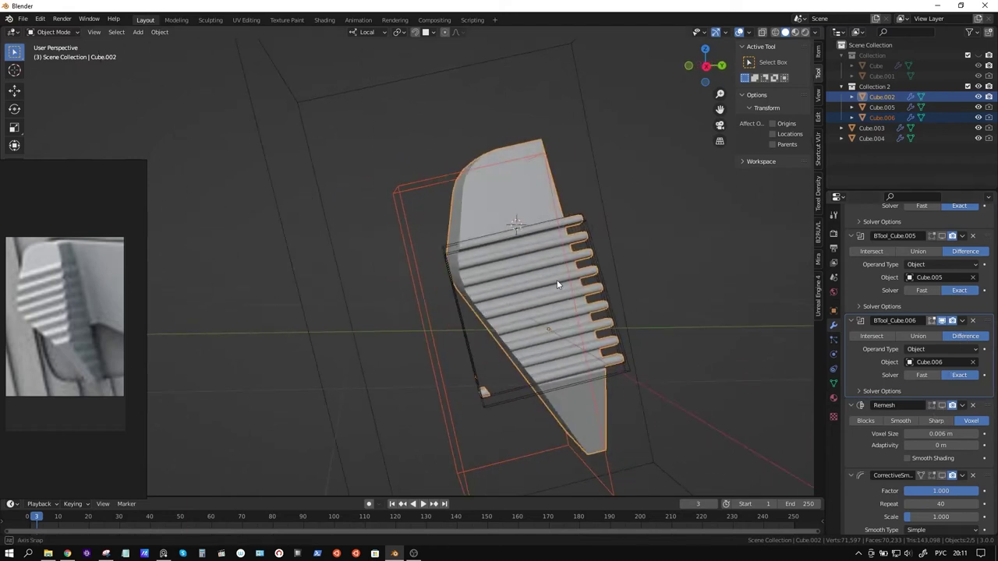
pyautogui.click(516, 188)
pyautogui.click(513, 189)
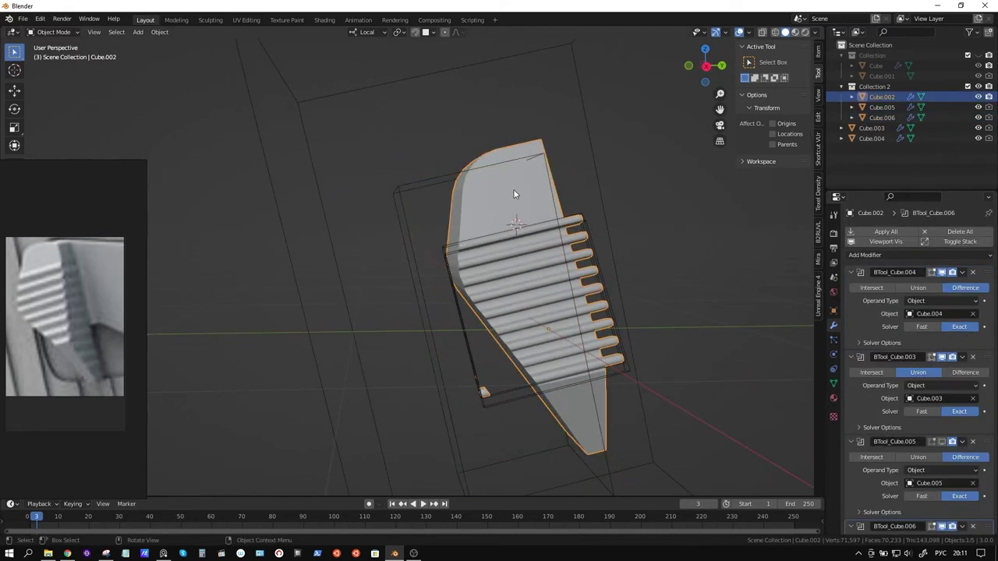
# Step: Isolate the grip in Local View, hide BTool_Cube.005 and preview the voxel Remesh
pyautogui.press('KP_Divide')
pyautogui.moveTo(517, 196)
pyautogui.mouseDown(button='middle')
pyautogui.moveTo(539, 216)
pyautogui.moveTo(516, 220)
pyautogui.mouseUp(button='middle')
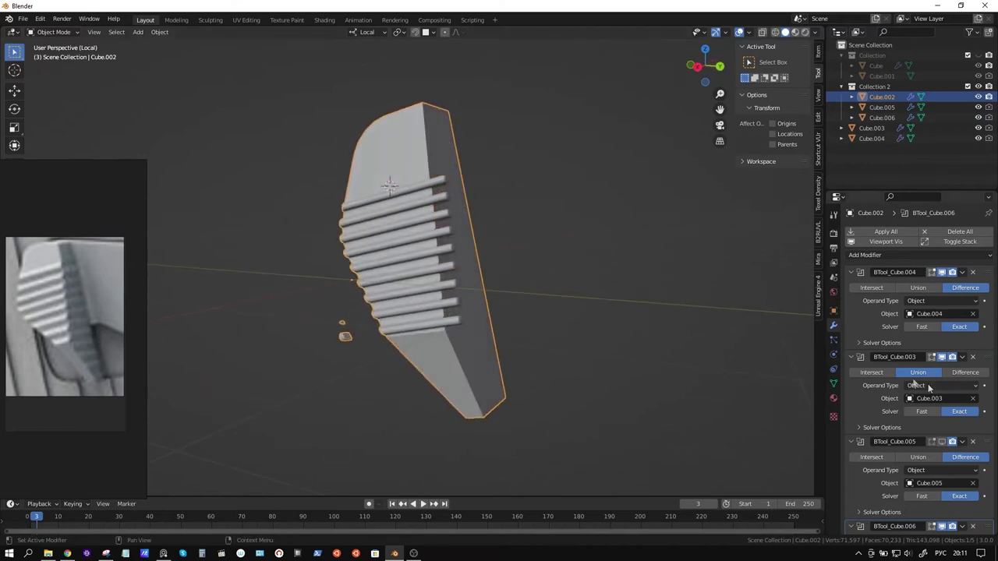
pyautogui.click(941, 441)
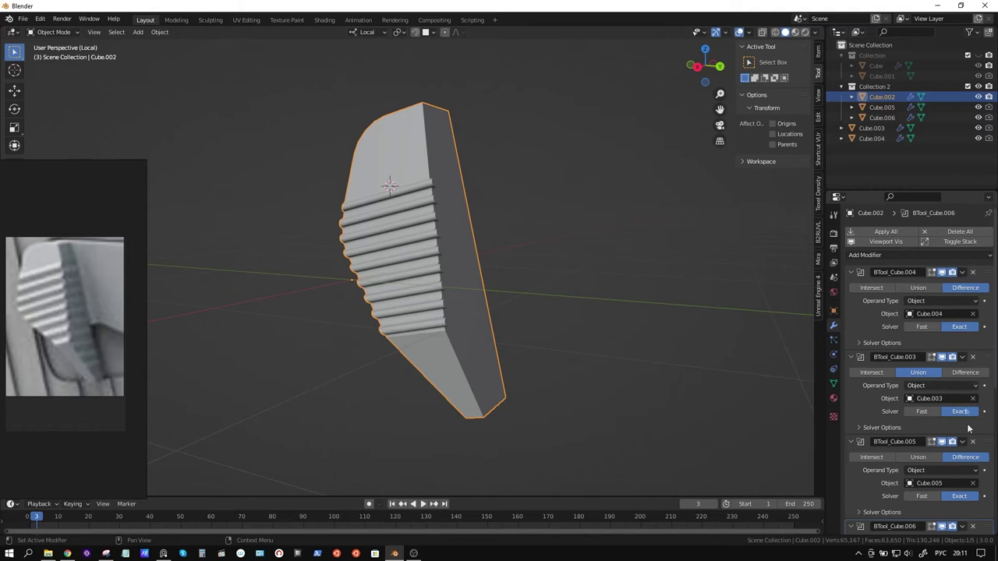
pyautogui.scroll(-3, 966, 430)
pyautogui.scroll(-3, 954, 447)
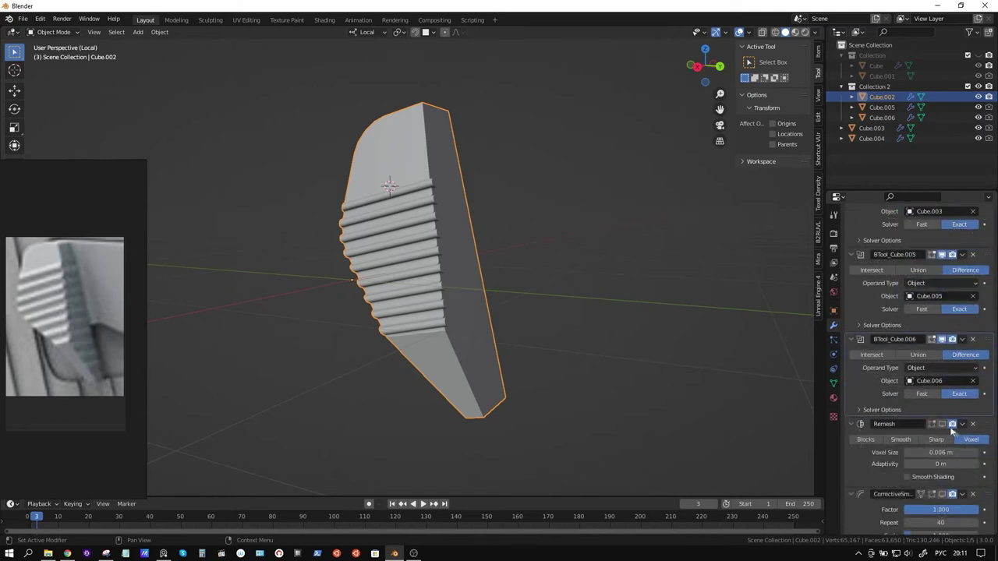
pyautogui.click(942, 424)
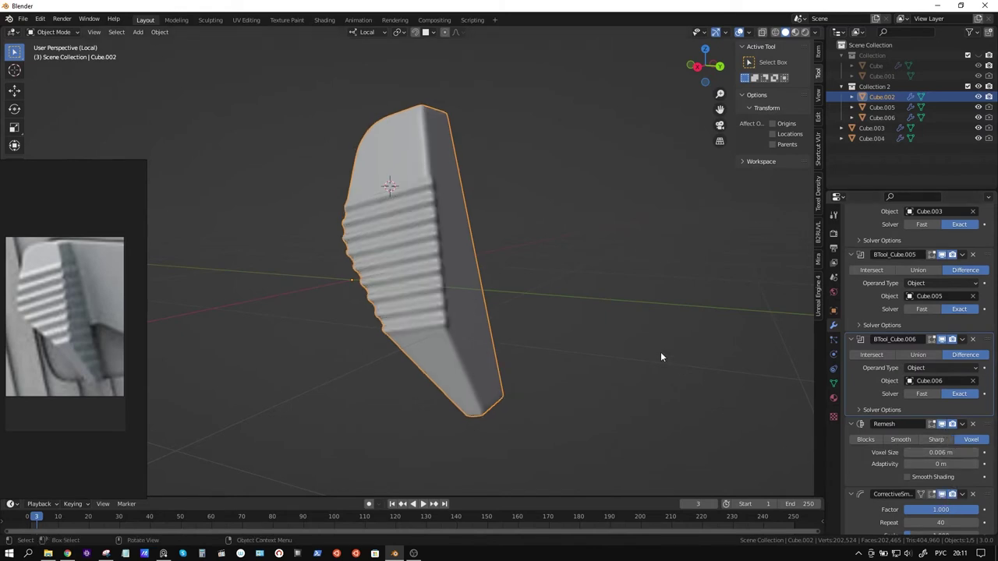
pyautogui.moveTo(507, 284)
pyautogui.mouseDown(button='middle')
pyautogui.moveTo(630, 270)
pyautogui.moveTo(572, 259)
pyautogui.moveTo(451, 268)
pyautogui.moveTo(442, 280)
pyautogui.moveTo(525, 301)
pyautogui.mouseUp(button='middle')
pyautogui.moveTo(542, 296)
pyautogui.mouseDown(button='middle')
pyautogui.moveTo(492, 291)
pyautogui.moveTo(556, 291)
pyautogui.moveTo(482, 299)
pyautogui.moveTo(545, 265)
pyautogui.mouseUp(button='middle')
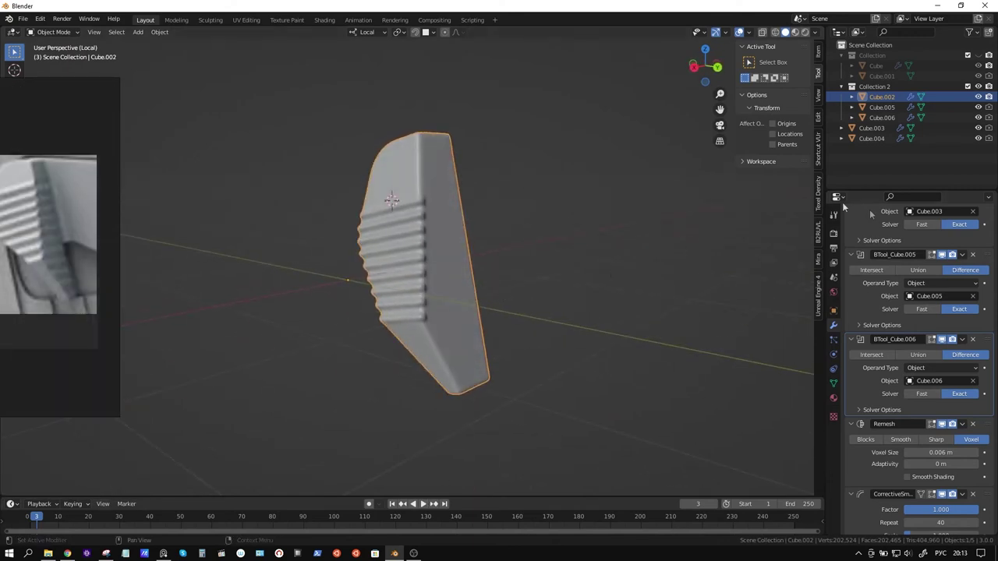
# Step: Turn off the Remesh viewport preview and look closely at the ribbed surface
pyautogui.scroll(-3, 896, 374)
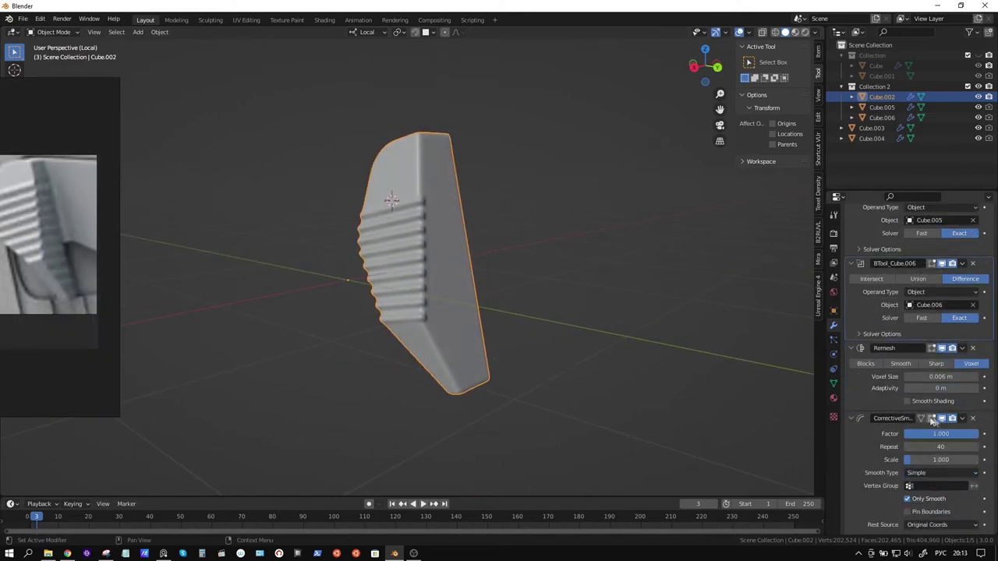
pyautogui.click(943, 350)
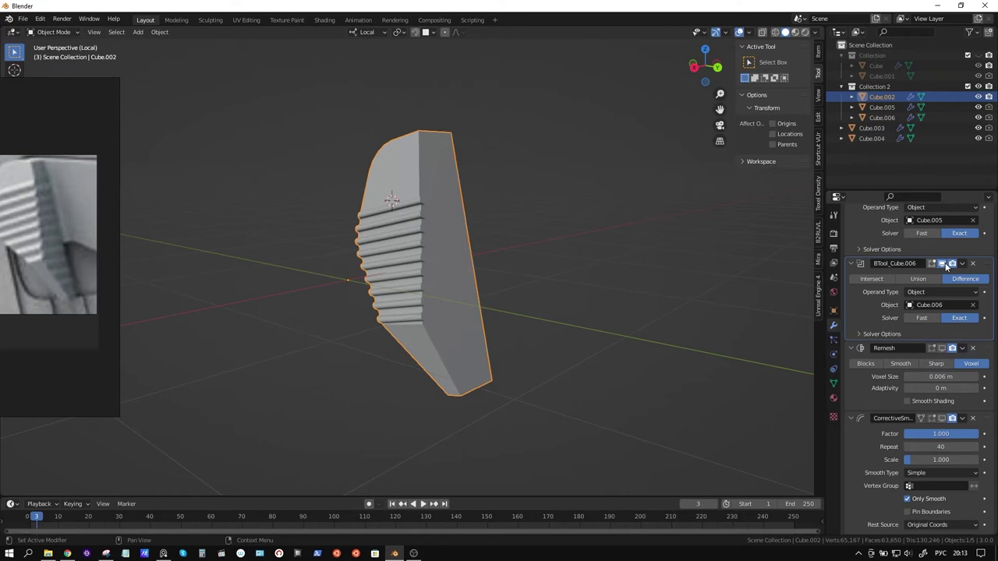
pyautogui.scroll(2, 949, 348)
pyautogui.scroll(2, 948, 348)
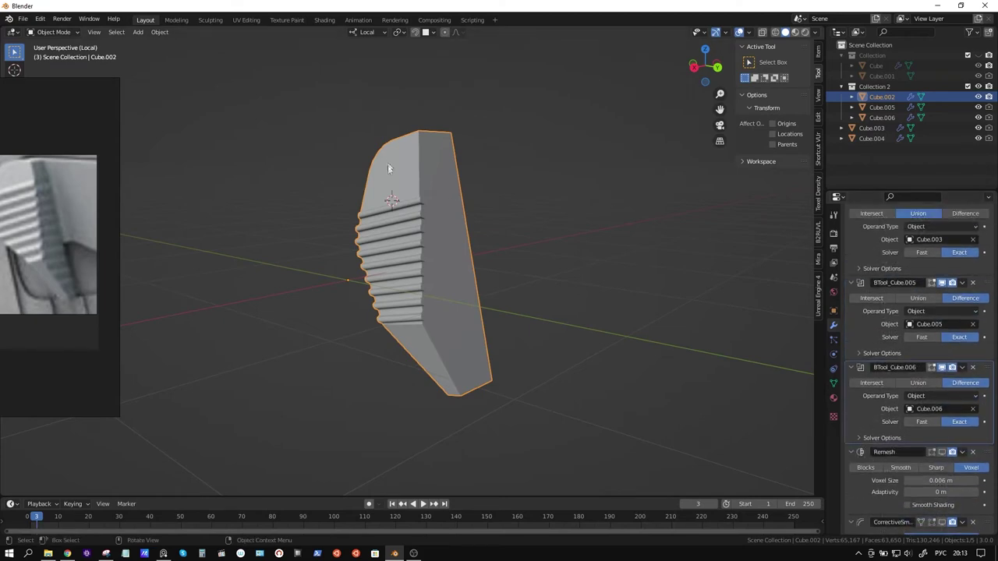
pyautogui.moveTo(522, 253)
pyautogui.mouseDown(button='middle')
pyautogui.moveTo(568, 318)
pyautogui.moveTo(538, 289)
pyautogui.moveTo(506, 286)
pyautogui.moveTo(526, 286)
pyautogui.moveTo(522, 274)
pyautogui.mouseUp(button='middle')
pyautogui.scroll(3, 520, 305)
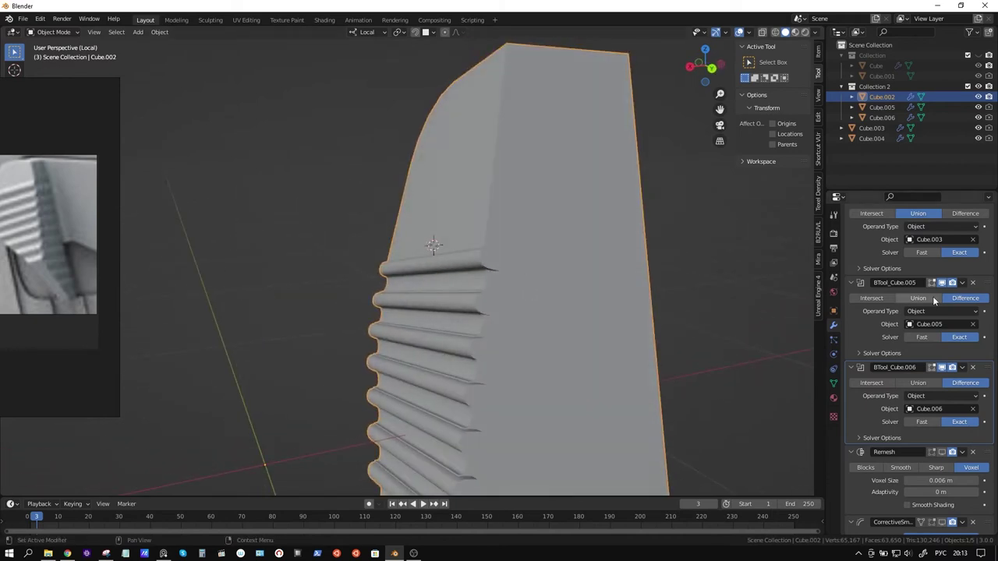
# Step: Exit Local View and select the rib rods Cube.003 to show its Array and Subdivision
pyautogui.press('KP_Divide')
pyautogui.moveTo(576, 252)
pyautogui.mouseDown(button='middle')
pyautogui.moveTo(585, 256)
pyautogui.moveTo(474, 247)
pyautogui.moveTo(489, 273)
pyautogui.mouseUp(button='middle')
pyautogui.click(437, 226)
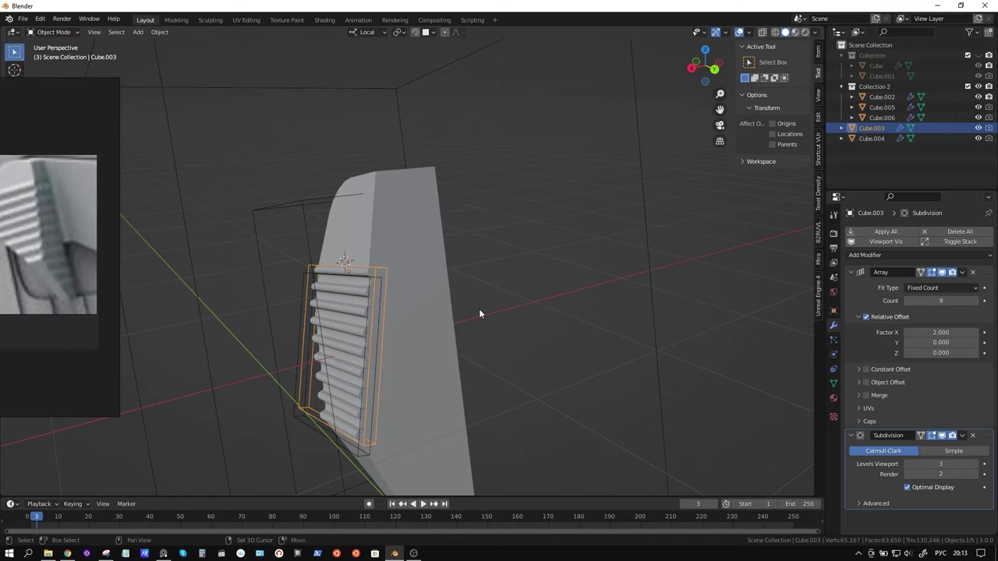
# Step: Duplicate Cube.003 in place as Cube.007 and expand its Visibility and Viewport Display settings
pyautogui.hotkey('shift', 'd')
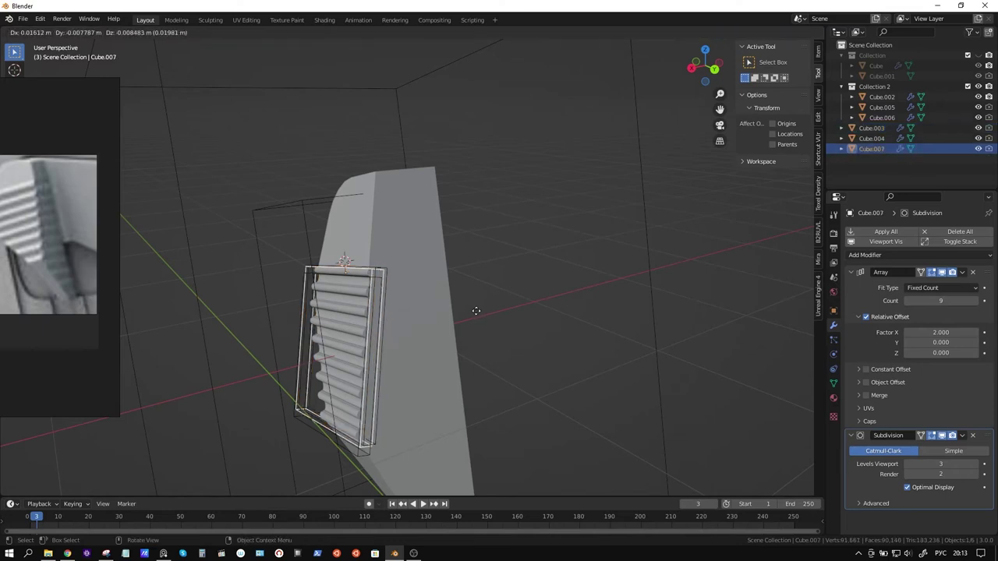
pyautogui.rightClick(416, 300)
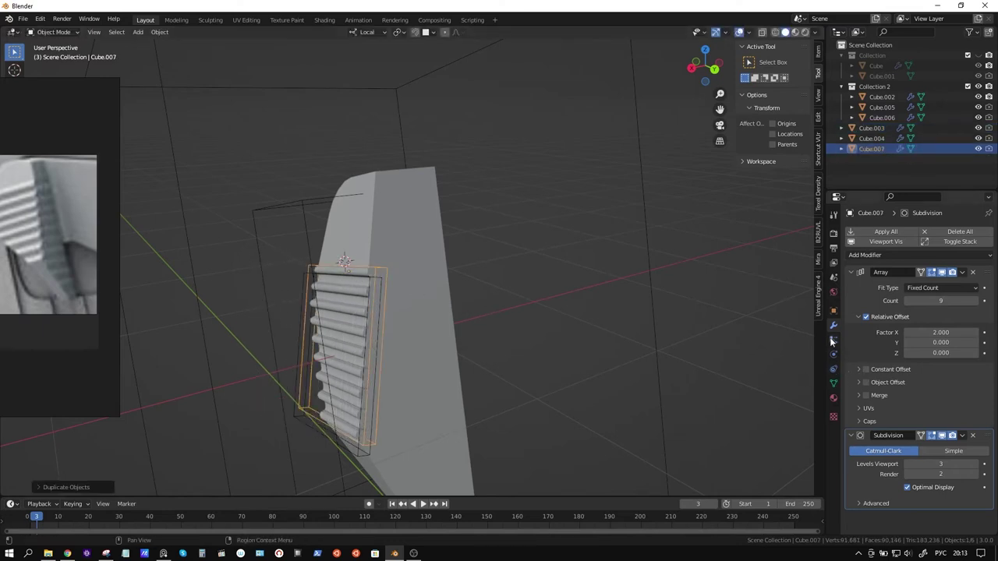
pyautogui.click(834, 311)
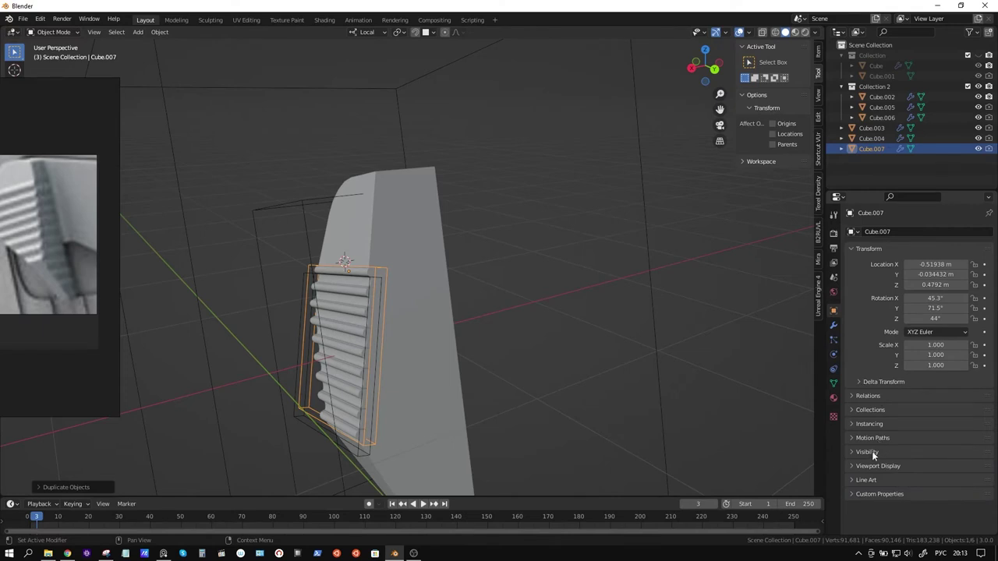
pyautogui.click(870, 452)
pyautogui.scroll(-1, 898, 480)
pyautogui.click(877, 499)
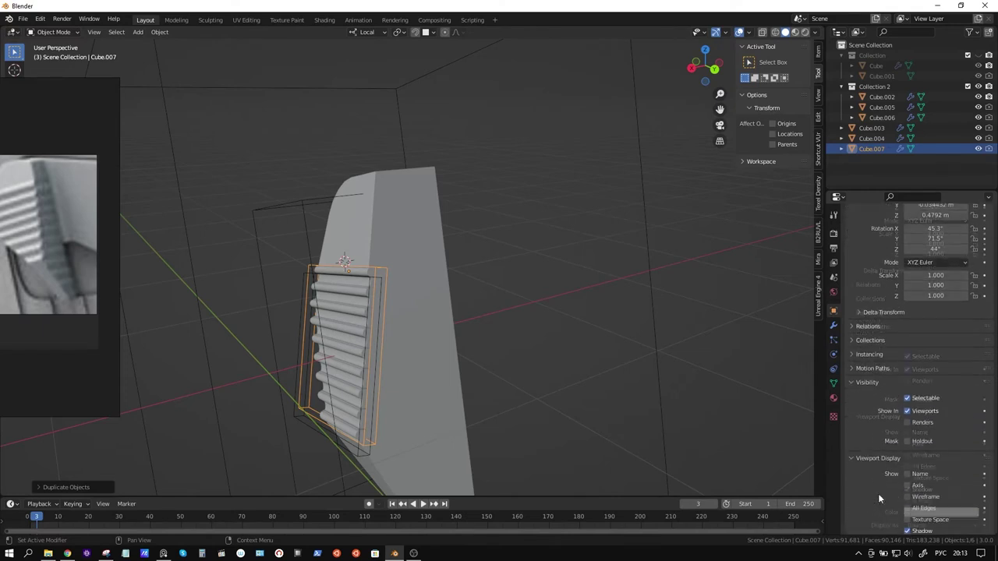
# Step: Display the rod copy as Textured and move it to the left of the grip panel
pyautogui.click(940, 483)
pyautogui.click(935, 445)
pyautogui.moveTo(467, 359)
pyautogui.mouseDown(button='middle')
pyautogui.moveTo(405, 337)
pyautogui.moveTo(407, 349)
pyautogui.mouseUp(button='middle')
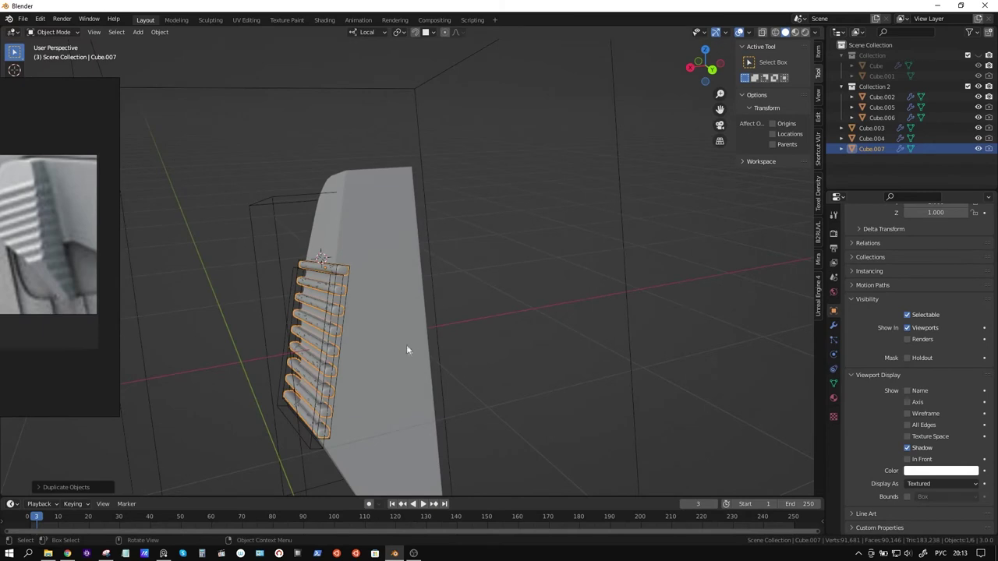
pyautogui.click(427, 34)
pyautogui.press('g')
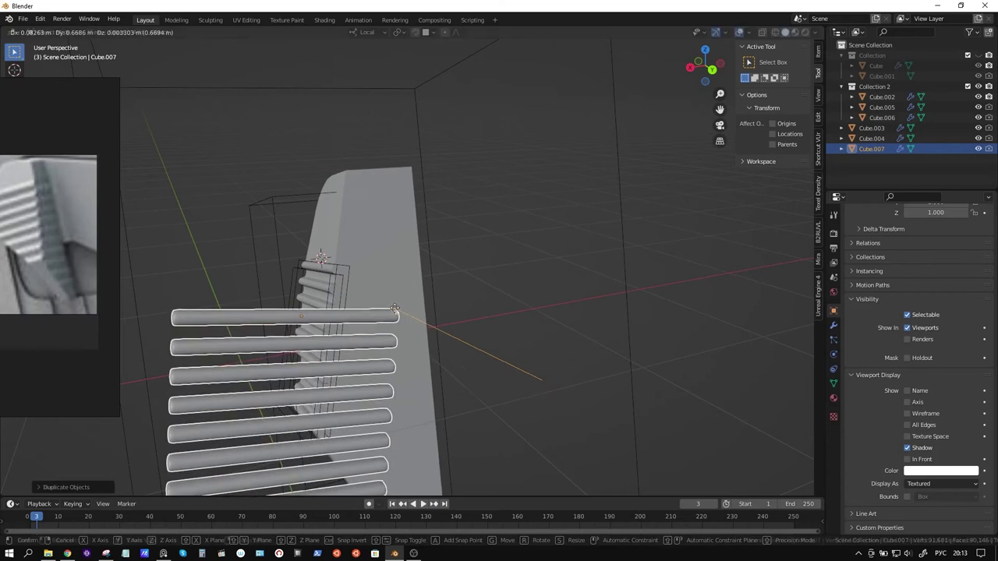
pyautogui.click(431, 310)
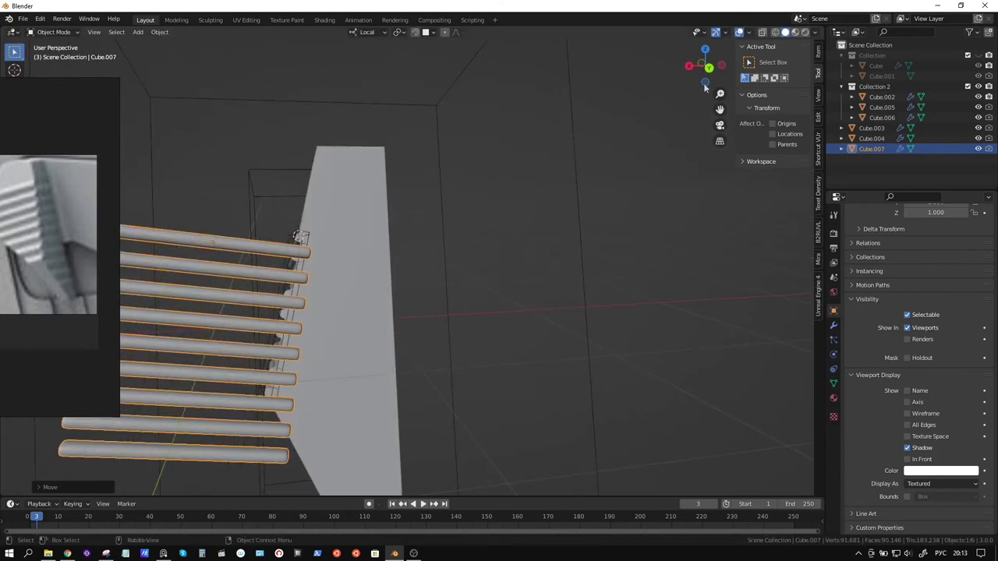
# Step: Show the copy's transform values and try rotating it around local Z, cancelling twice
pyautogui.click(818, 51)
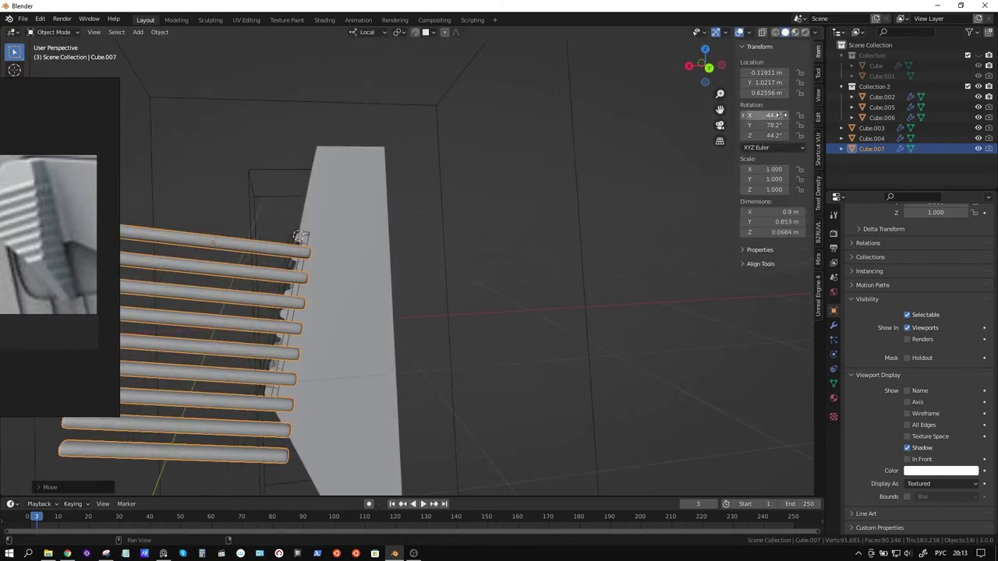
pyautogui.press('r')
pyautogui.press('z')
pyautogui.press('z')
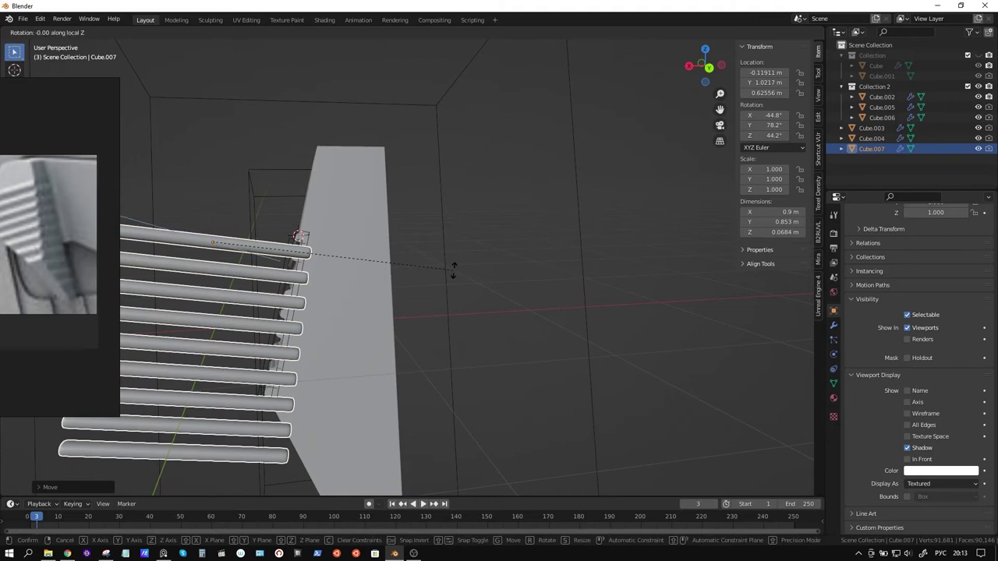
pyautogui.press('Escape')
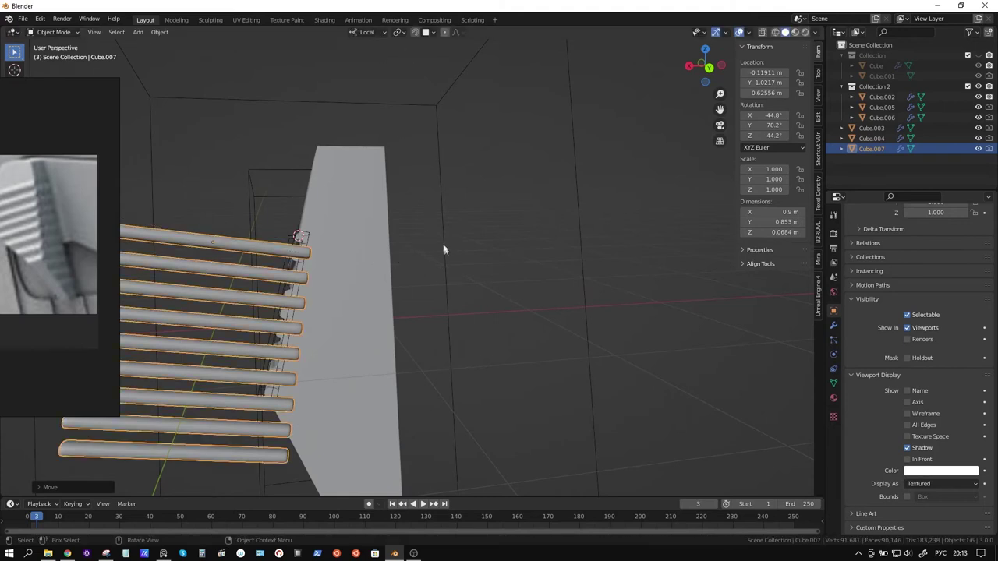
pyautogui.press('r')
pyautogui.press('z')
pyautogui.press('z')
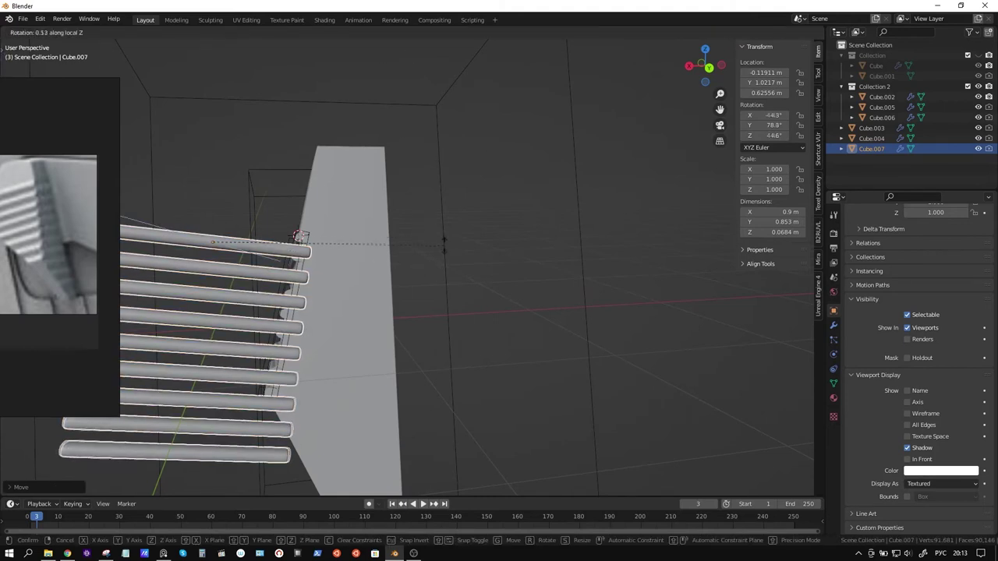
pyautogui.press('Escape')
# Step: Rotate the rods around local Z to X 18.5°, Y 81.2°, Z 70.8°
pyautogui.click(762, 115)
pyautogui.write('0')
pyautogui.press('Return')
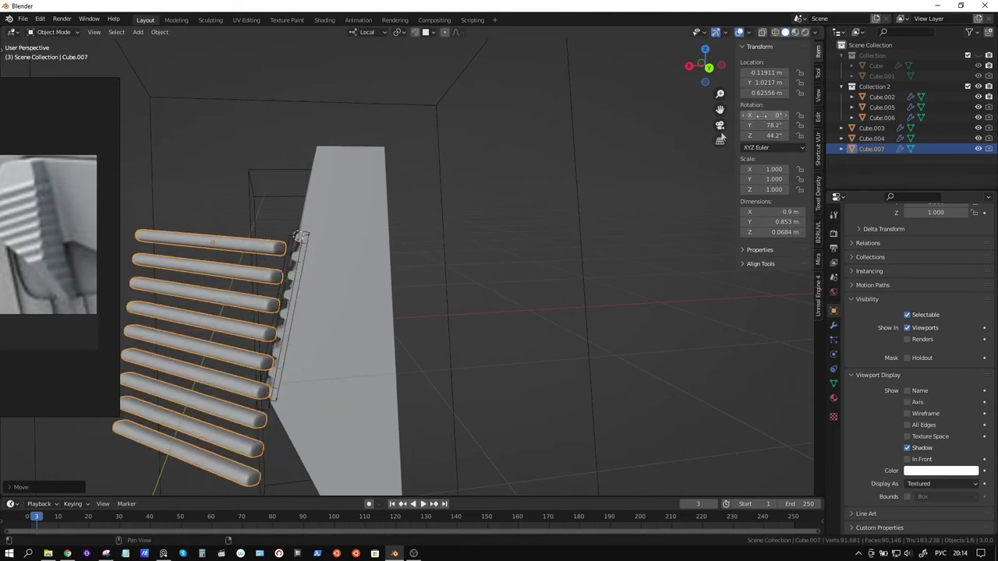
pyautogui.hotkey('ctrl', 'z')
pyautogui.press('r')
pyautogui.press('z')
pyautogui.press('z')
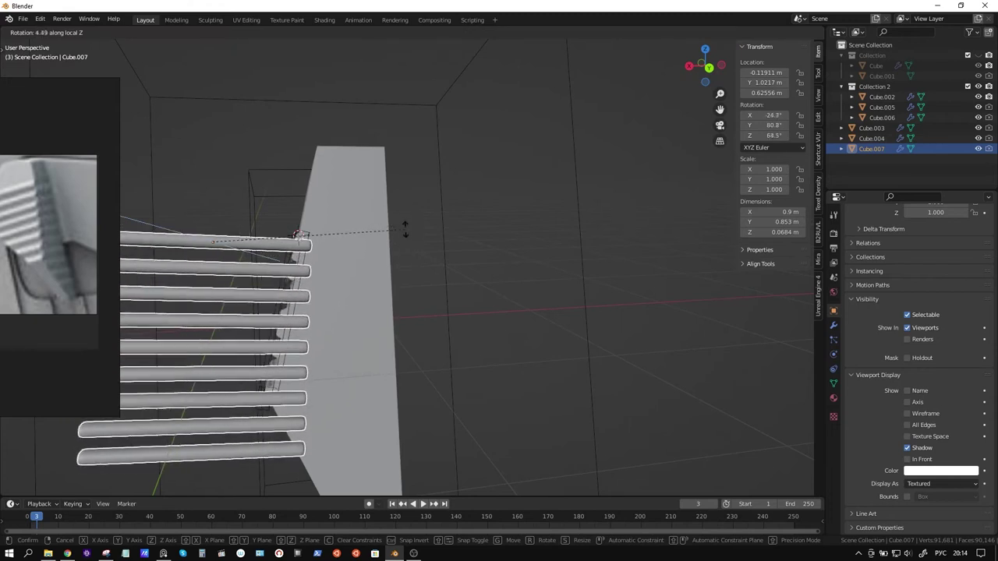
pyautogui.click(405, 224)
pyautogui.moveTo(406, 224)
pyautogui.mouseDown(button='middle')
pyautogui.moveTo(355, 249)
pyautogui.moveTo(377, 235)
pyautogui.mouseUp(button='middle')
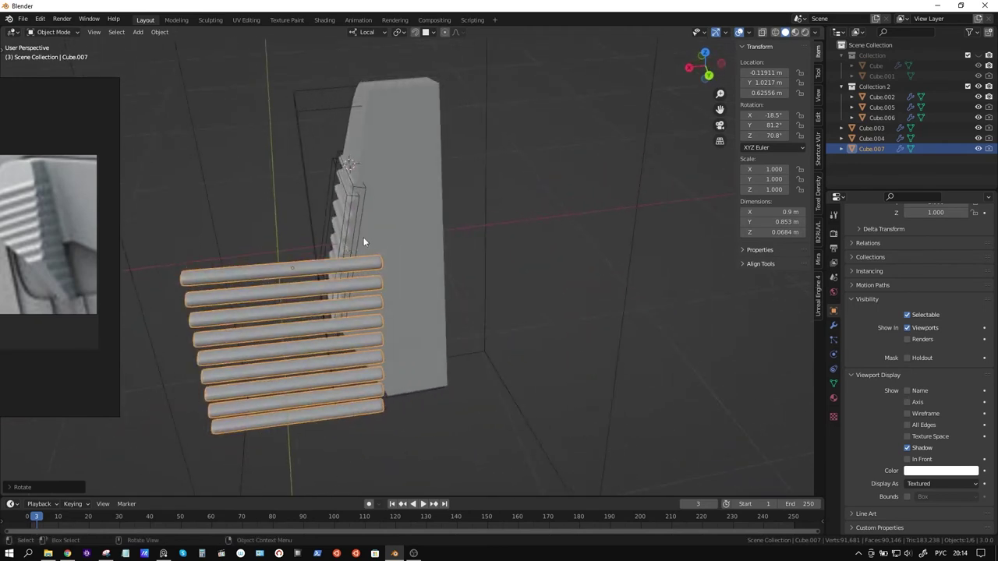
# Step: Hide the Cube.005 cutter and move the Cube.007 rods onto the panel's wall face
pyautogui.click(620, 209)
pyautogui.press('h')
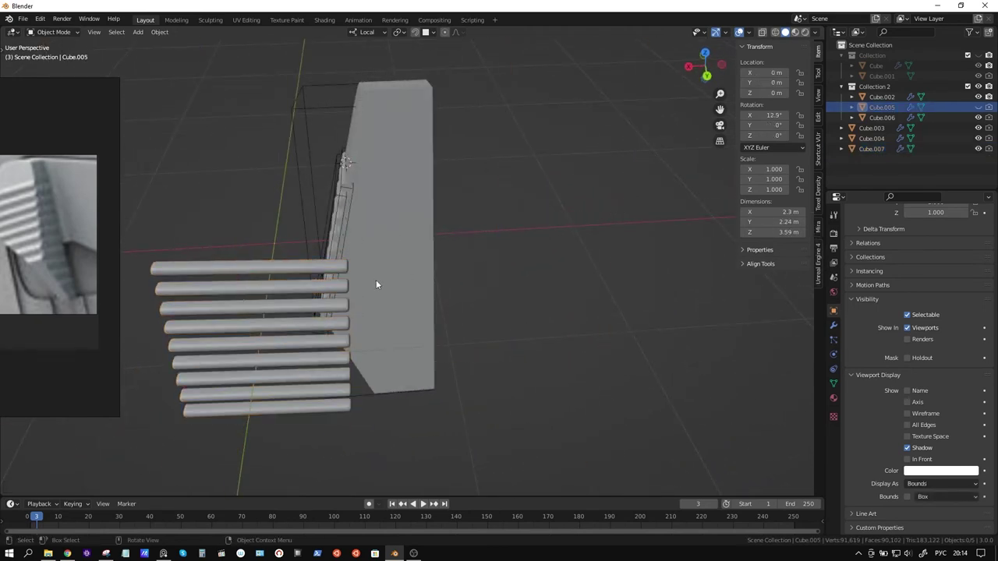
pyautogui.click(335, 271)
pyautogui.press('g')
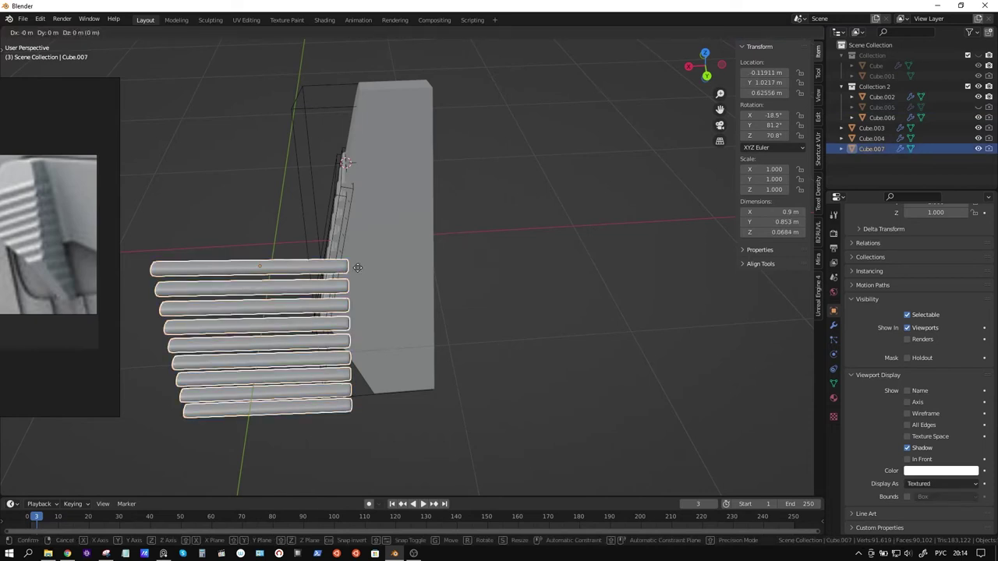
pyautogui.click(419, 228)
# Step: Rotate the rods around local Z and switch to a back orthographic view
pyautogui.scroll(2, 419, 224)
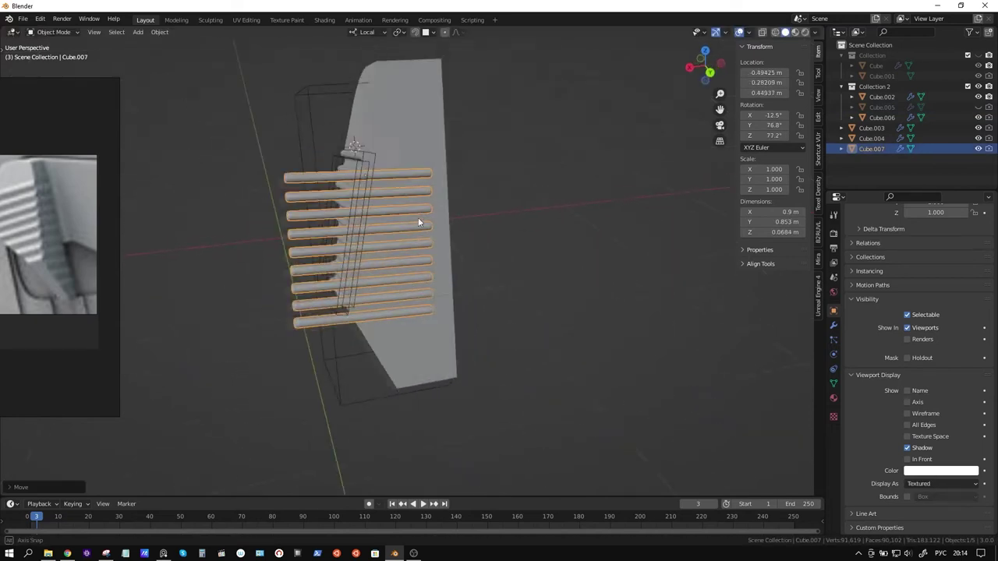
pyautogui.scroll(2, 417, 217)
pyautogui.press('r')
pyautogui.press('z')
pyautogui.press('z')
pyautogui.click(508, 205)
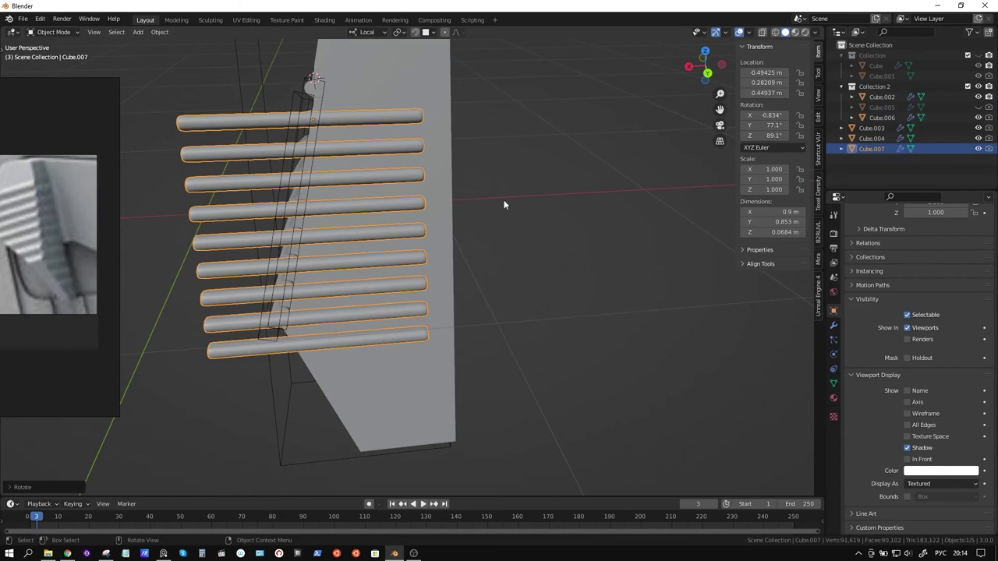
pyautogui.press('KP_3')
pyautogui.press('KP_1')
pyautogui.press('ctrl+KP_1')
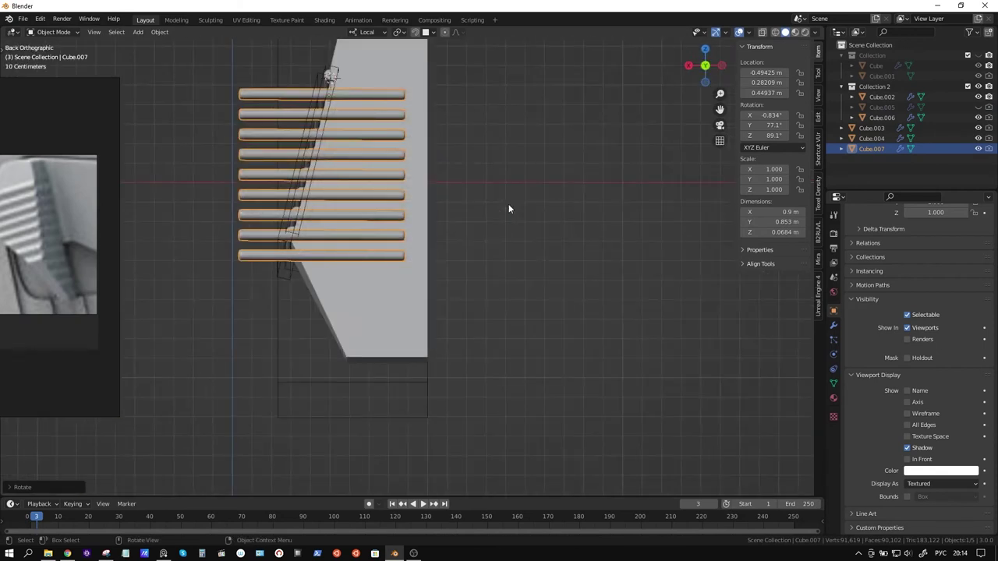
pyautogui.scroll(2, 508, 208)
pyautogui.scroll(1, 523, 249)
# Step: Level the rods at X 0.118°, Z 89.9° and raise them over the wall panel
pyautogui.press('r')
pyautogui.press('z')
pyautogui.press('z')
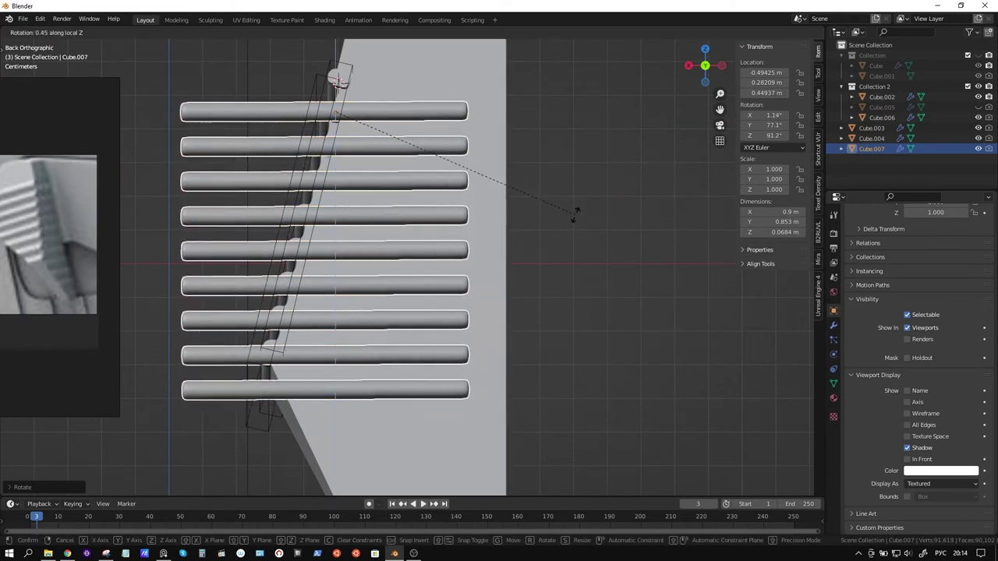
pyautogui.click(586, 201)
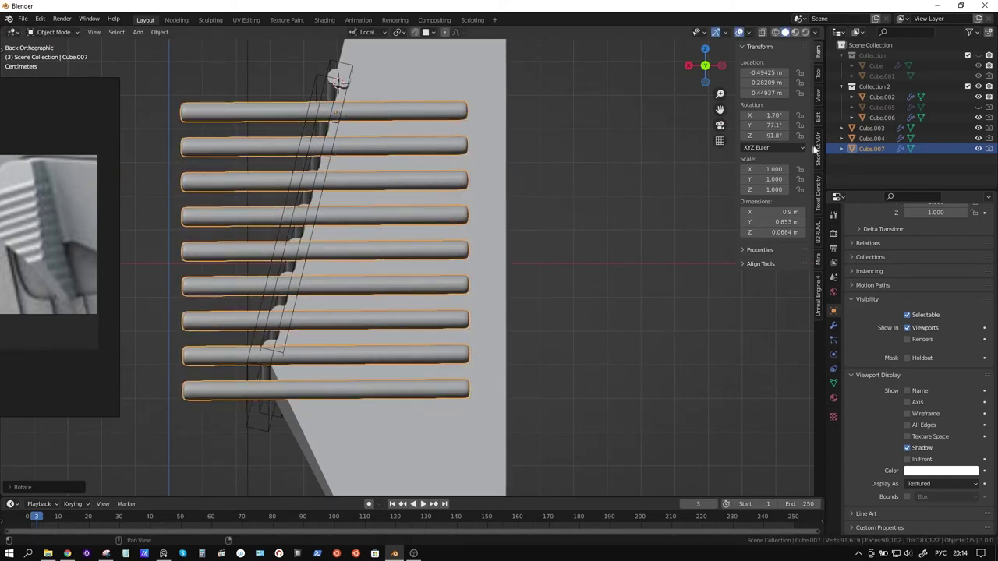
pyautogui.keyDown('shift'); pyautogui.moveTo(510, 155); pyautogui.dragTo(513, 200, button='middle'); pyautogui.keyUp('shift')
pyautogui.press('r')
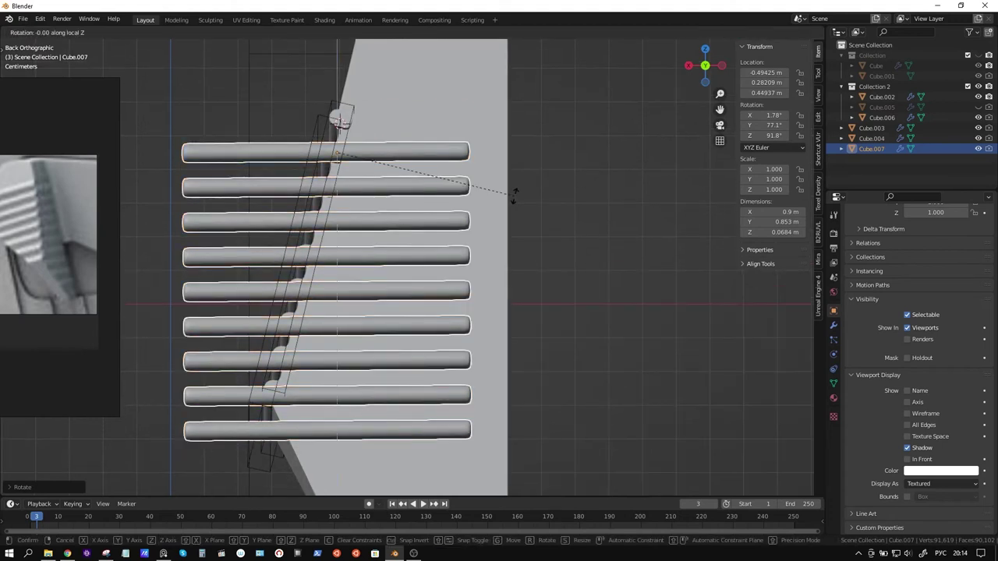
pyautogui.click(491, 248)
pyautogui.press('g')
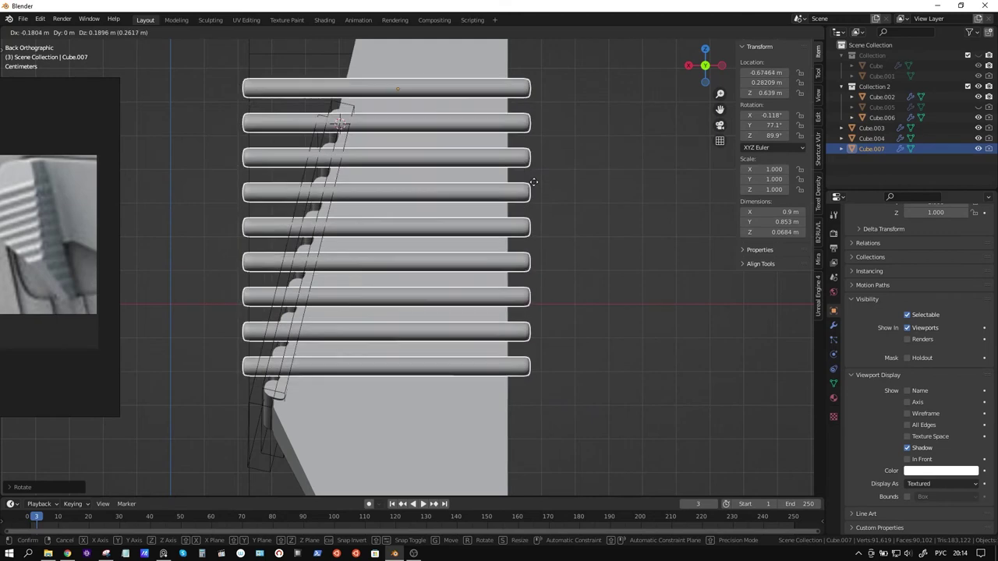
pyautogui.click(541, 204)
pyautogui.moveTo(540, 204)
pyautogui.mouseDown(button='middle')
pyautogui.moveTo(418, 201)
pyautogui.moveTo(514, 193)
pyautogui.moveTo(480, 245)
pyautogui.moveTo(527, 239)
pyautogui.moveTo(513, 246)
pyautogui.moveTo(492, 226)
pyautogui.moveTo(525, 234)
pyautogui.moveTo(493, 266)
pyautogui.mouseUp(button='middle')
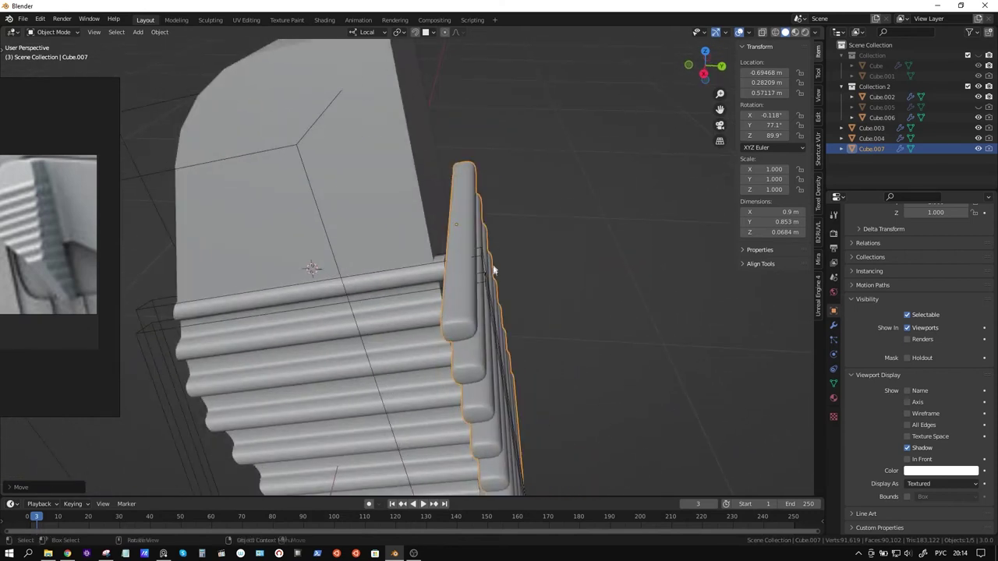
# Step: Slide the Cube.007 rod array along local Z, then local X, toward the wall panel
pyautogui.press('g')
pyautogui.press('z')
pyautogui.press('z')
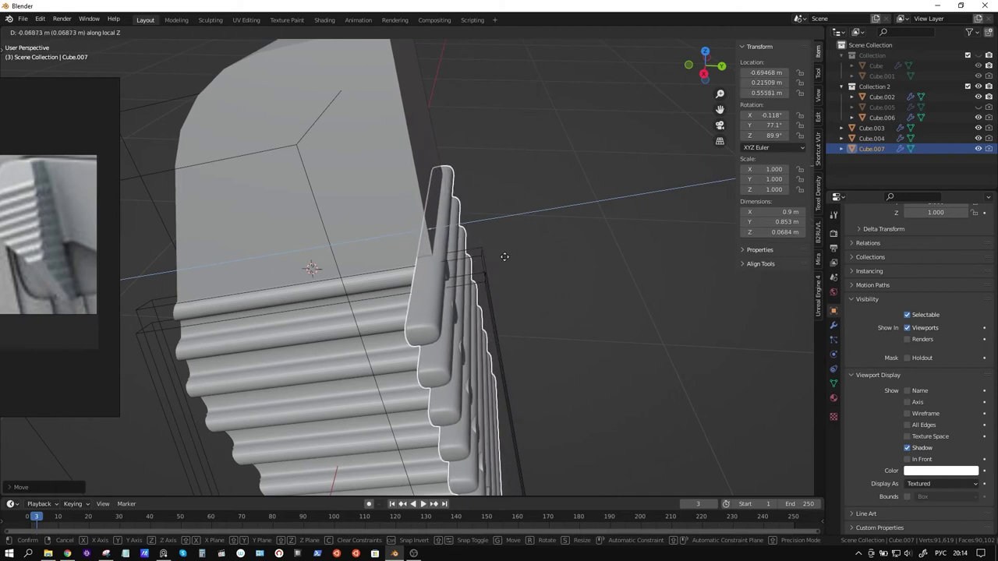
pyautogui.click(505, 260)
pyautogui.moveTo(504, 261); pyautogui.dragTo(328, 224, button='middle')
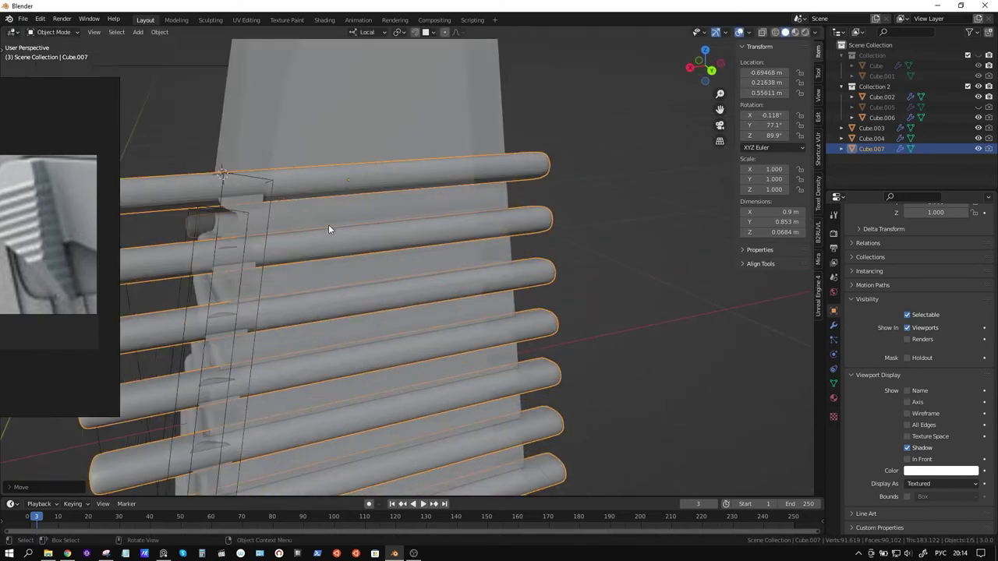
pyautogui.press('g')
pyautogui.press('y')
pyautogui.press('y')
pyautogui.press('x')
pyautogui.press('x')
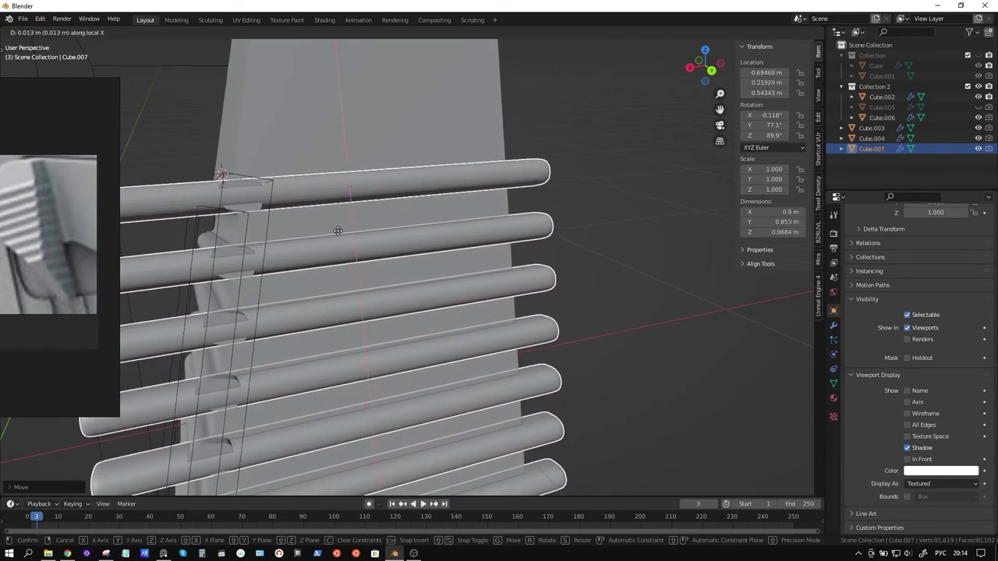
pyautogui.click(337, 230)
pyautogui.moveTo(338, 231)
pyautogui.mouseDown(button='middle')
pyautogui.moveTo(297, 236)
pyautogui.moveTo(347, 205)
pyautogui.moveTo(333, 204)
pyautogui.mouseUp(button='middle')
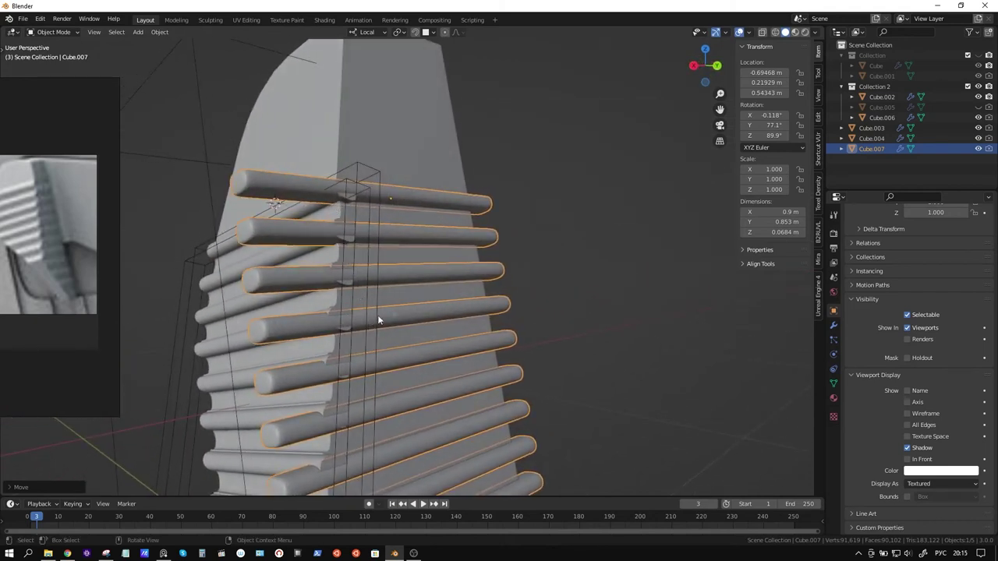
# Step: Fine-tune the rods along local X and Y to X −0.60917 m, then duplicate them
pyautogui.press('g')
pyautogui.press('x')
pyautogui.press('x')
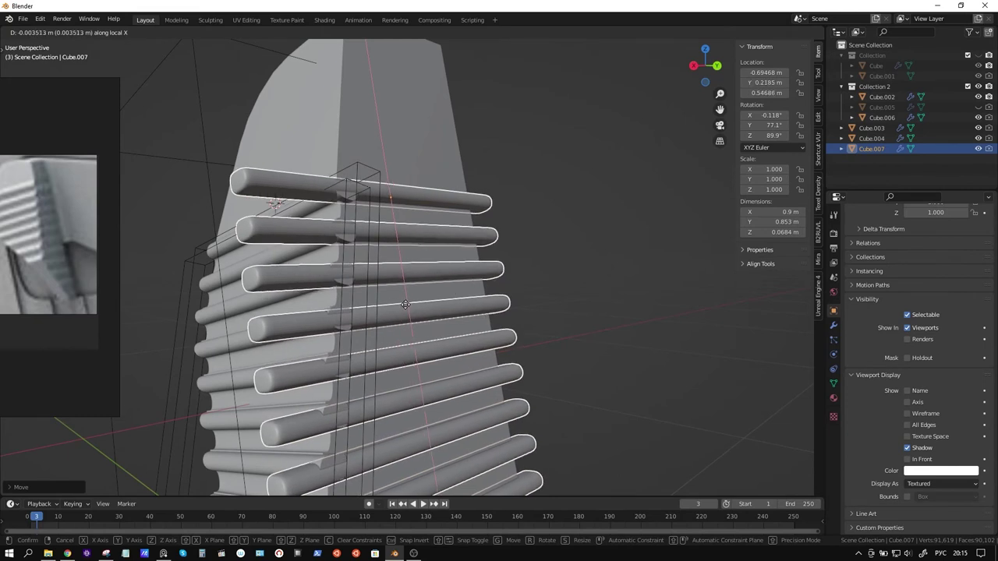
pyautogui.click(405, 304)
pyautogui.moveTo(415, 306)
pyautogui.mouseDown(button='middle')
pyautogui.moveTo(420, 289)
pyautogui.moveTo(336, 289)
pyautogui.moveTo(386, 295)
pyautogui.moveTo(437, 244)
pyautogui.moveTo(541, 283)
pyautogui.moveTo(519, 279)
pyautogui.mouseUp(button='middle')
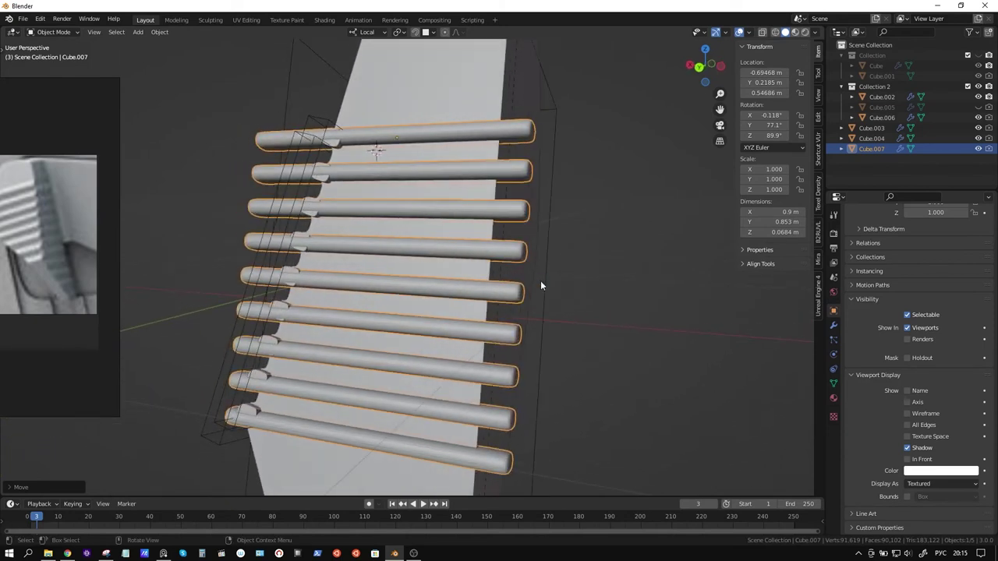
pyautogui.press('g')
pyautogui.press('y')
pyautogui.press('y')
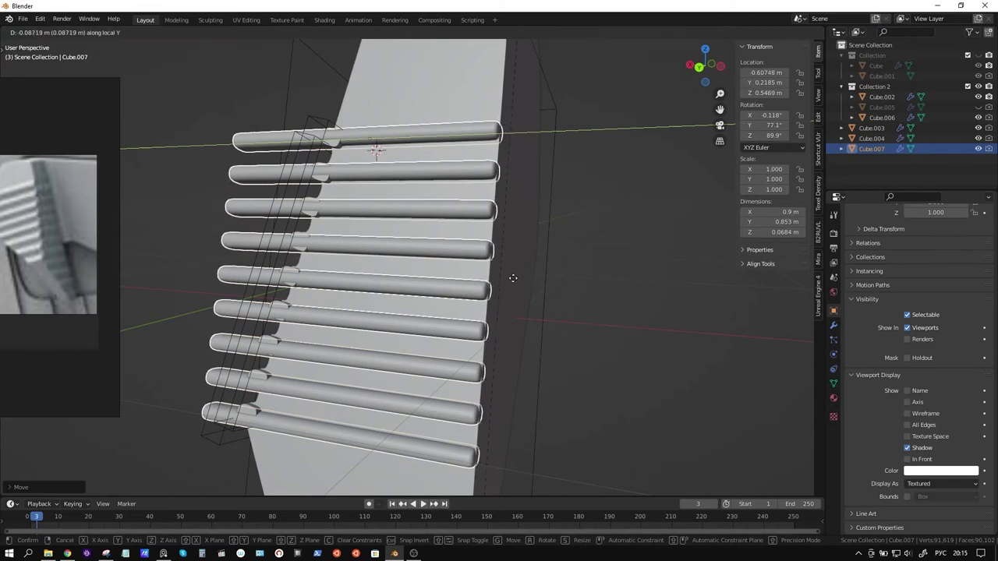
pyautogui.click(513, 277)
pyautogui.moveTo(512, 279)
pyautogui.mouseDown(button='middle')
pyautogui.moveTo(390, 262)
pyautogui.moveTo(438, 242)
pyautogui.mouseUp(button='middle')
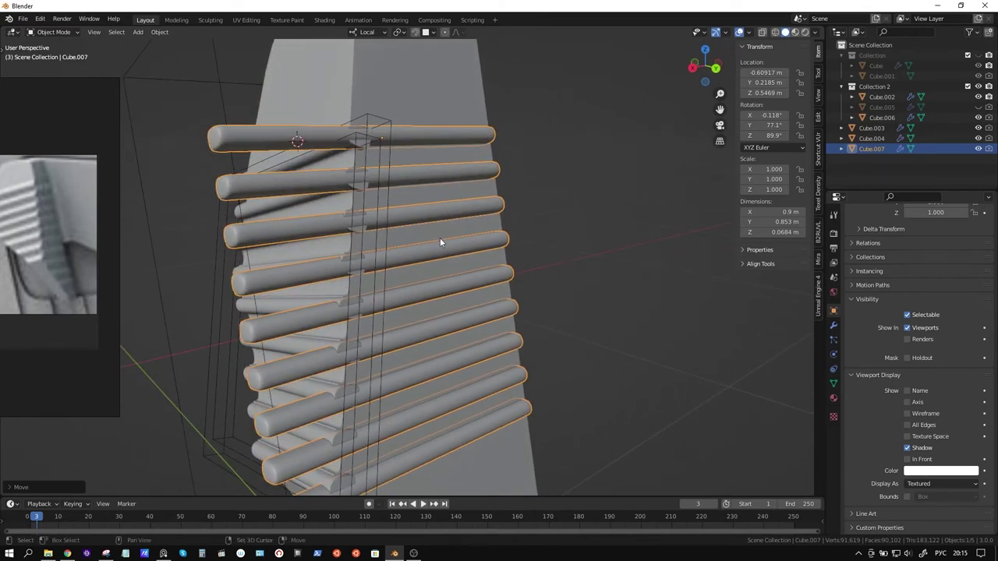
pyautogui.hotkey('shift', 'd')
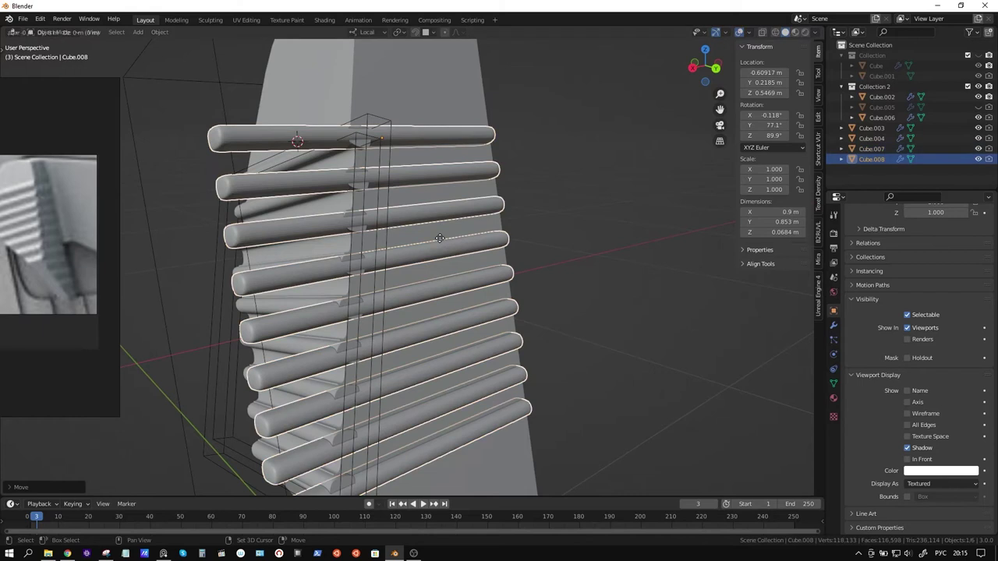
# Step: Offset the Cube.008 rod copy along local X so it sits between the original rods
pyautogui.press('y')
pyautogui.press('y')
pyautogui.press('x')
pyautogui.press('x')
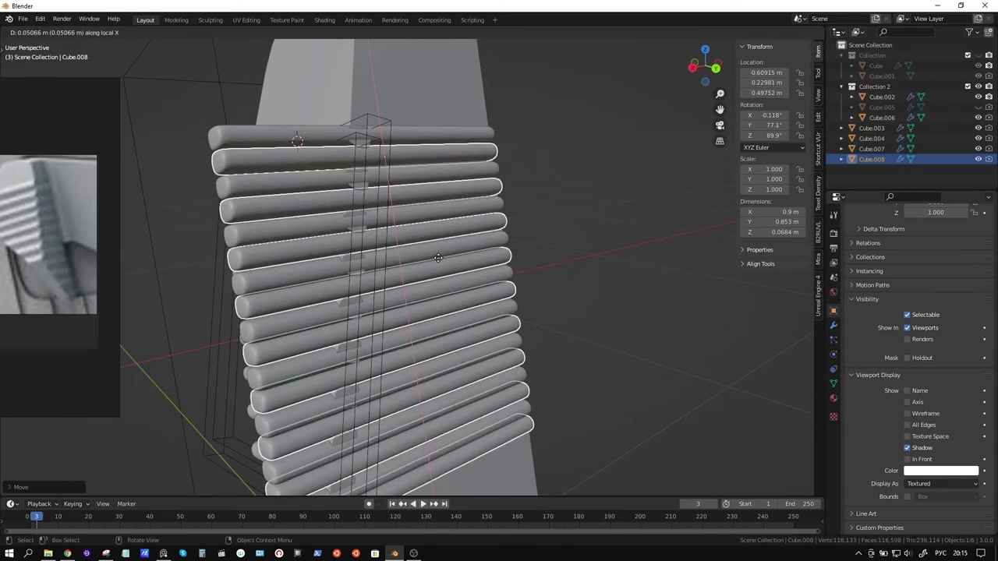
pyautogui.click(438, 258)
pyautogui.keyDown('shift'); pyautogui.click(464, 113); pyautogui.keyUp('shift')
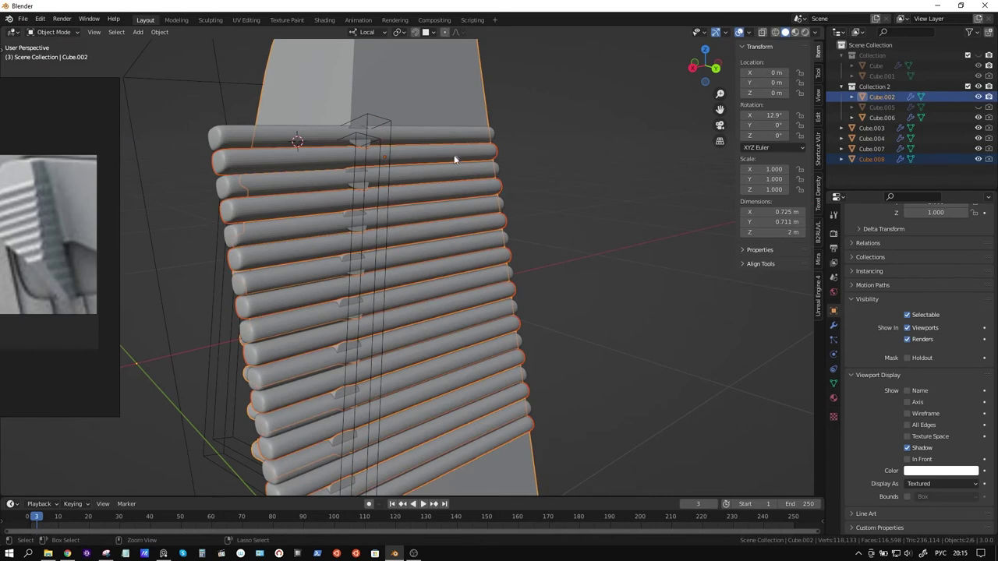
pyautogui.moveTo(449, 189); pyautogui.dragTo(515, 192, button='middle')
pyautogui.scroll(1, 515, 193)
pyautogui.scroll(2, 500, 172)
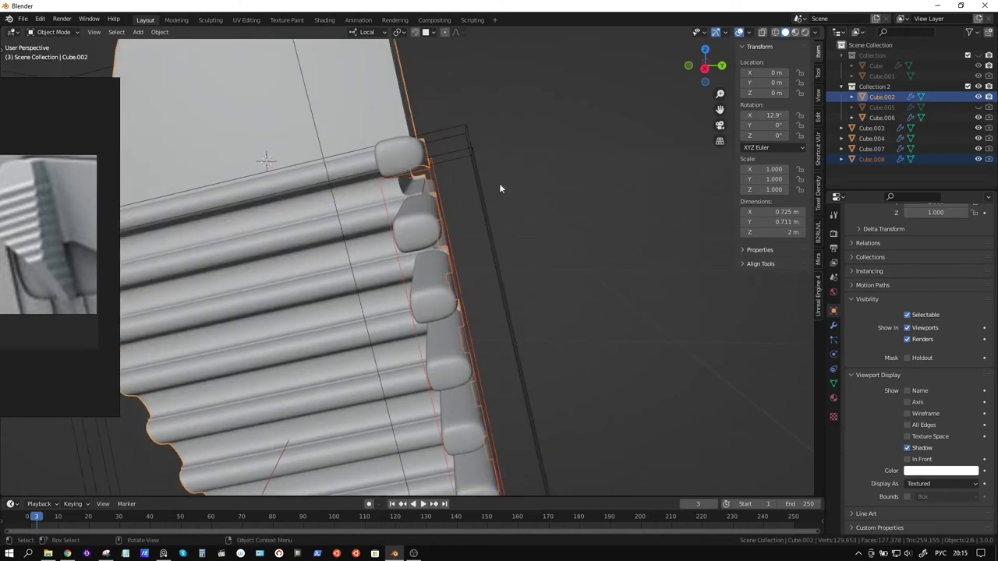
pyautogui.scroll(2, 499, 183)
pyautogui.click(439, 154)
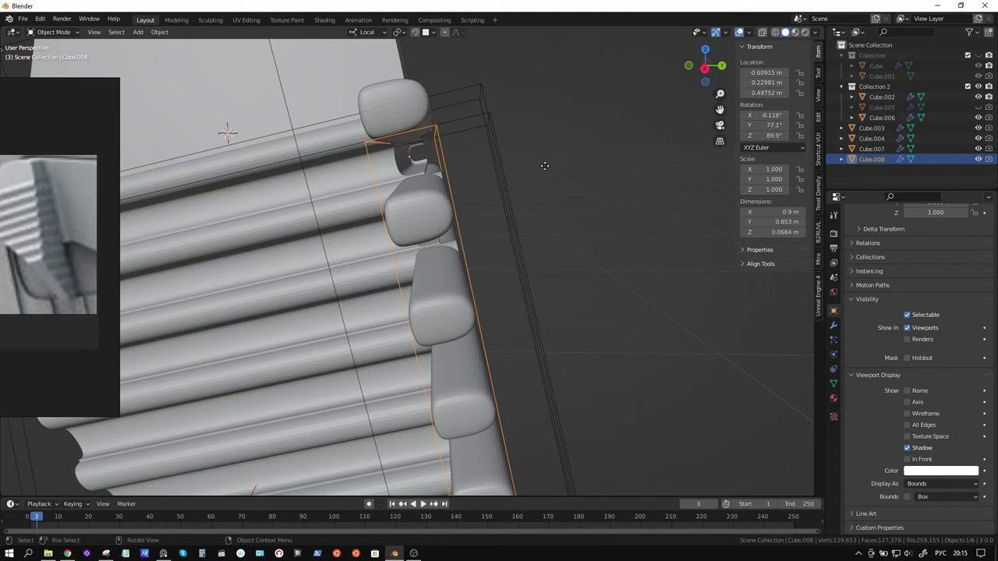
# Step: Nudge the Cube.008 rods along local Z to set their depth against the wall
pyautogui.press('g')
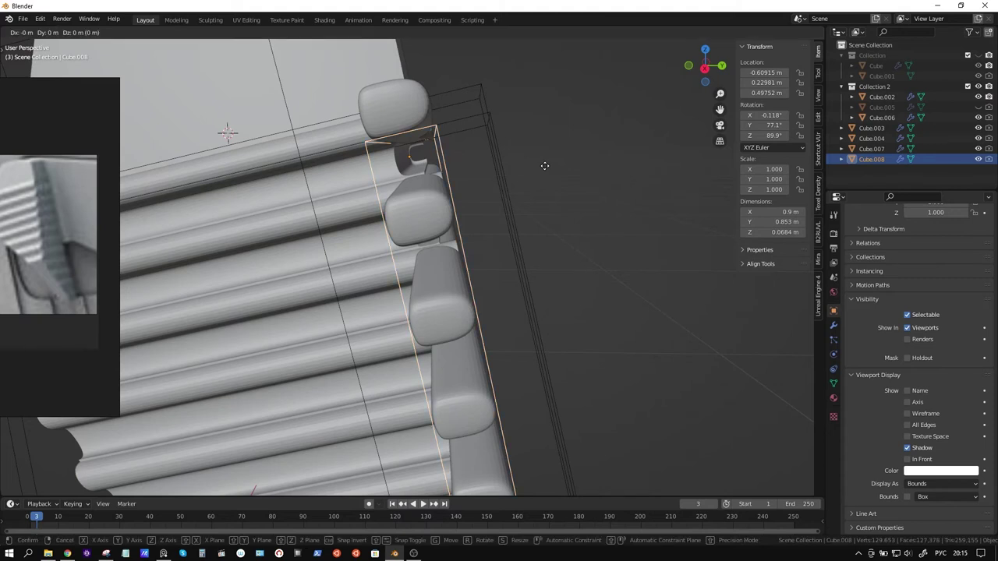
pyautogui.press('z')
pyautogui.press('z')
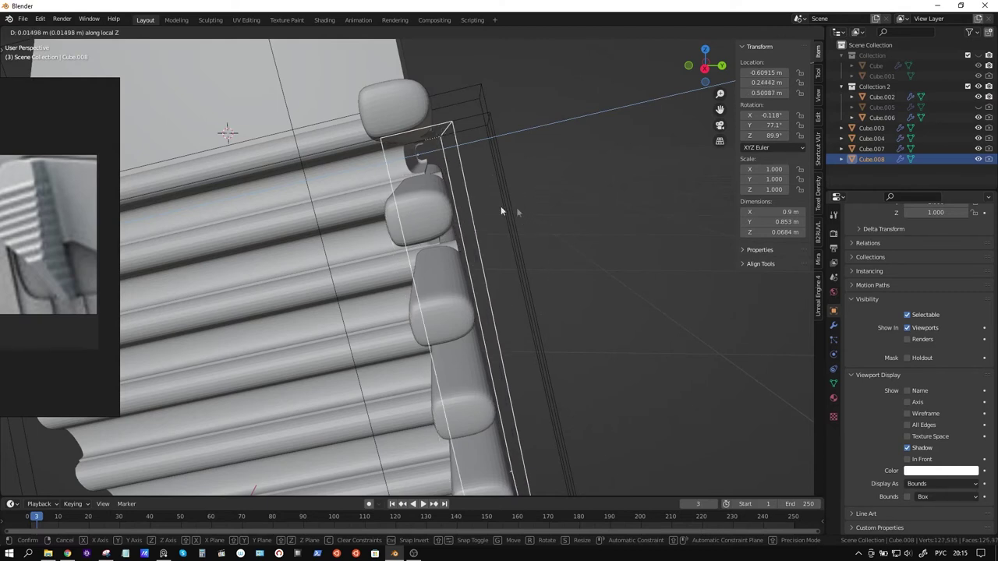
pyautogui.click(555, 216)
pyautogui.moveTo(562, 216); pyautogui.dragTo(547, 220, button='middle')
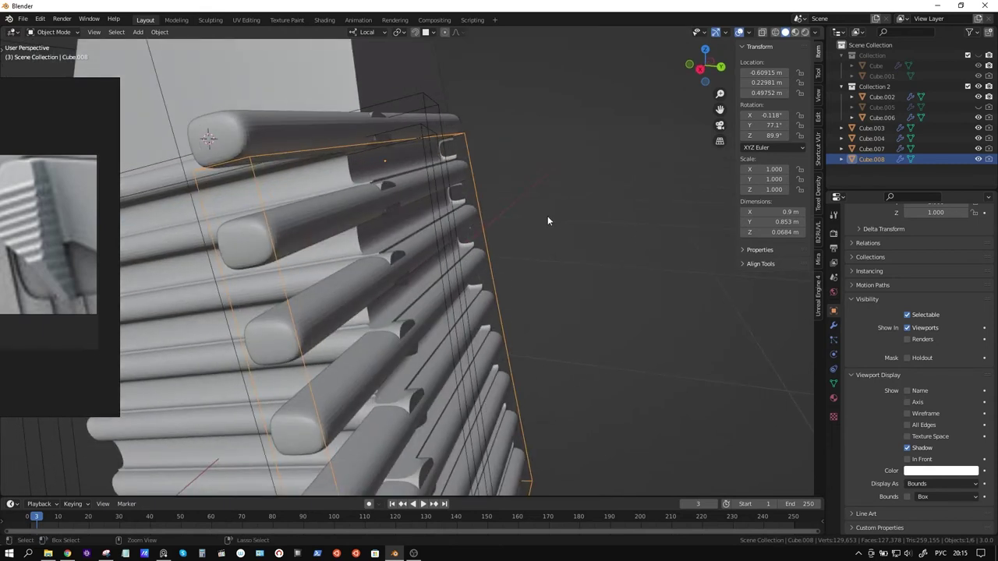
pyautogui.keyDown('ctrl'); pyautogui.click(881, 97); pyautogui.keyUp('ctrl')
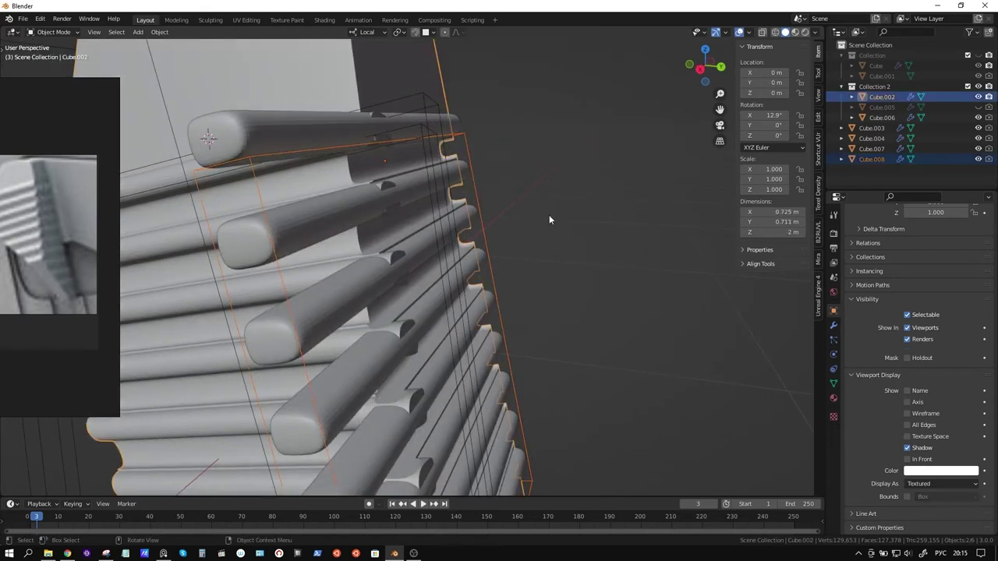
# Step: Move the duplicated Cube.008 rods along local Z toward the panel
pyautogui.moveTo(549, 220); pyautogui.dragTo(459, 224, button='middle')
pyautogui.click(550, 187)
pyautogui.moveTo(550, 187)
pyautogui.mouseDown(button='middle')
pyautogui.moveTo(484, 189)
pyautogui.moveTo(485, 161)
pyautogui.moveTo(692, 186)
pyautogui.moveTo(445, 211)
pyautogui.moveTo(480, 231)
pyautogui.mouseUp(button='middle')
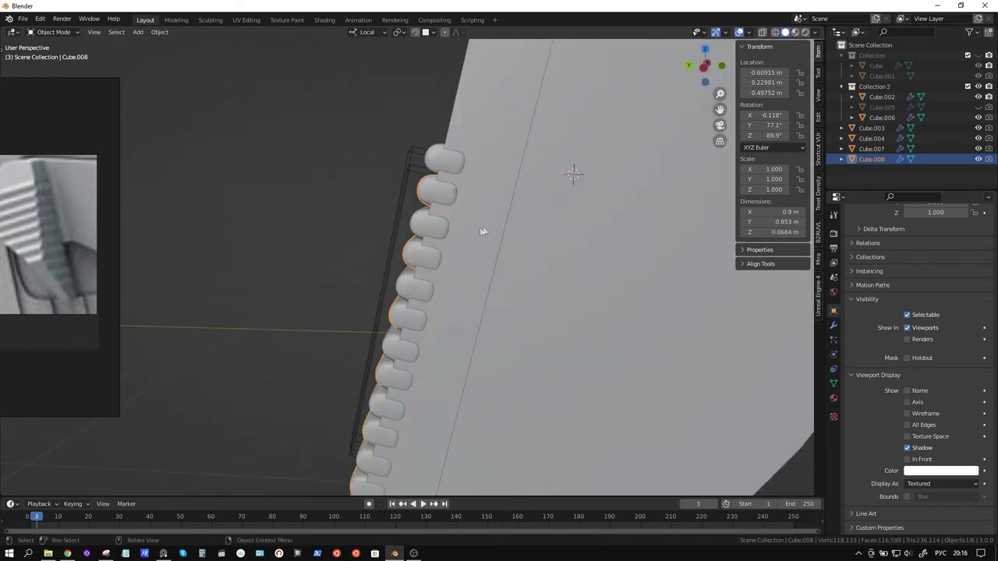
pyautogui.press('g')
pyautogui.press('z')
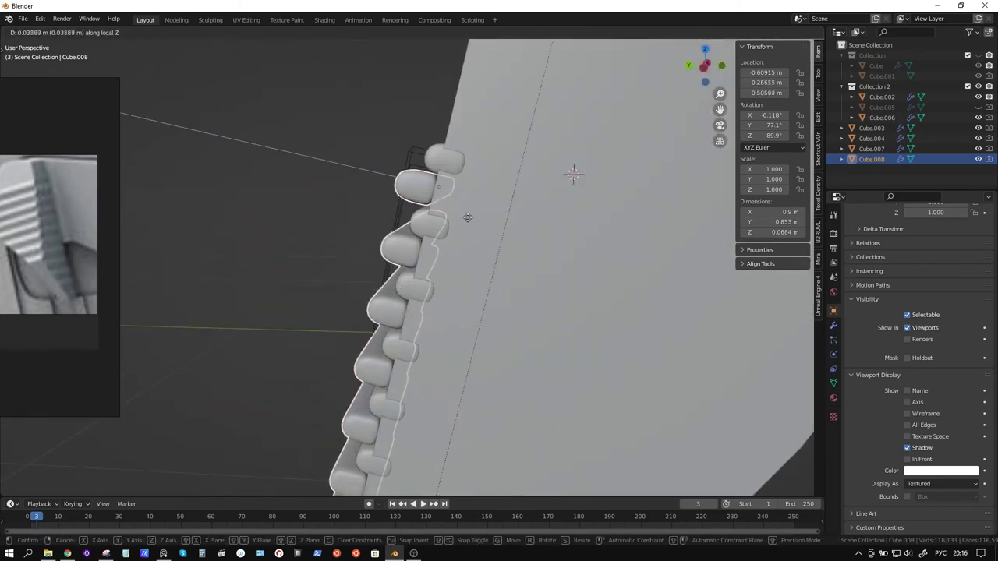
pyautogui.click(470, 217)
# Step: Adjust the Cube.008 rods twice along X to set their final spacing between the ribs
pyautogui.moveTo(470, 217); pyautogui.dragTo(540, 224, button='middle')
pyautogui.press('g')
pyautogui.press('x')
pyautogui.press('x')
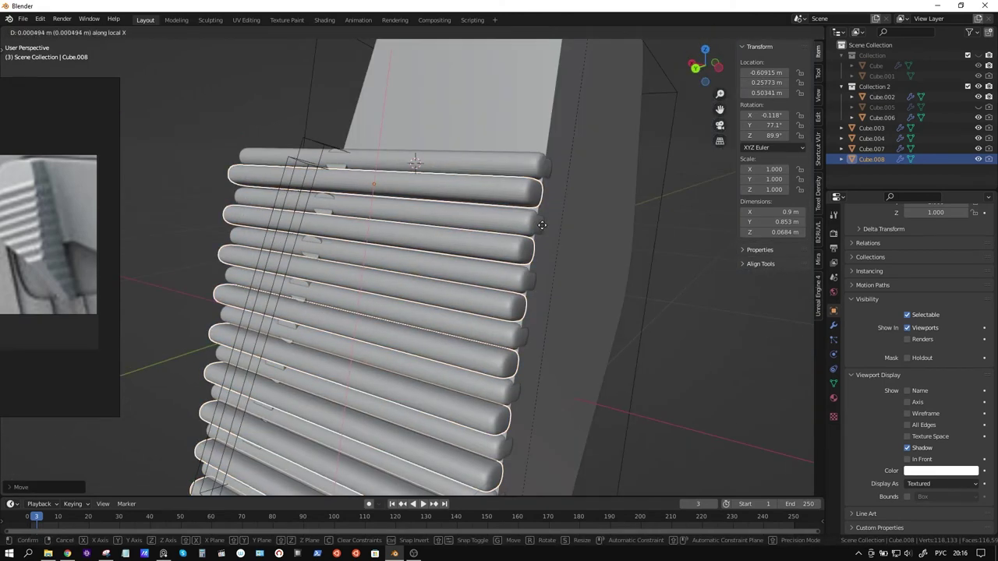
pyautogui.click(548, 227)
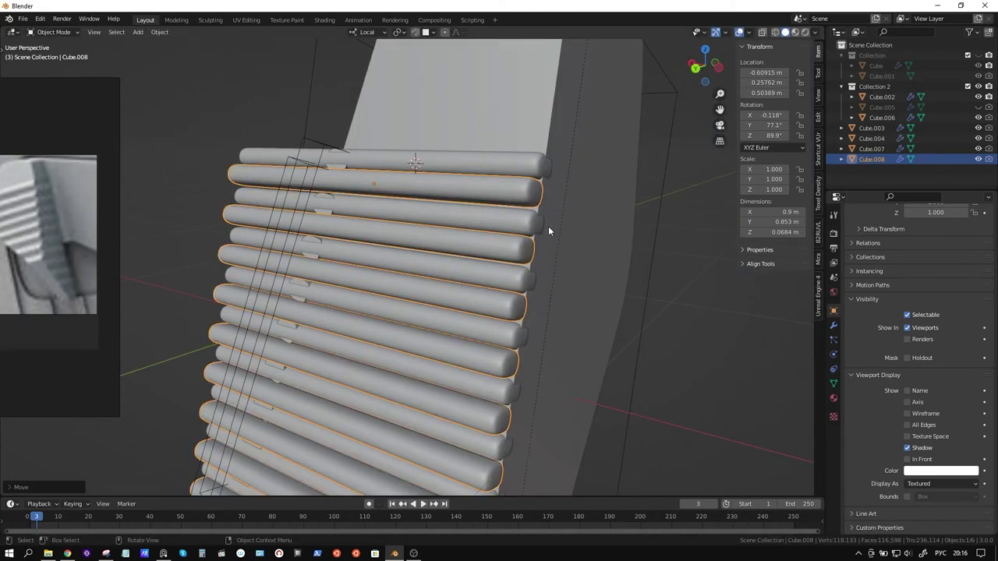
pyautogui.press('g')
pyautogui.press('x')
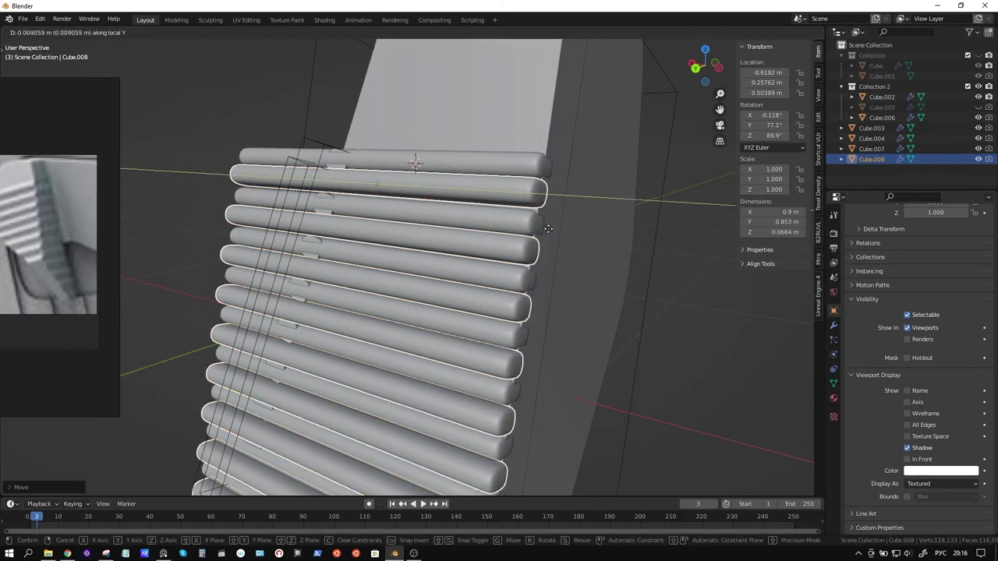
pyautogui.click(554, 231)
pyautogui.moveTo(554, 231)
pyautogui.mouseDown(button='middle')
pyautogui.moveTo(486, 216)
pyautogui.moveTo(642, 233)
pyautogui.mouseUp(button='middle')
# Step: Move the Cube.007 rib row along local Z so it sits snugly on the panel block
pyautogui.keyDown('shift'); pyautogui.click(642, 232); pyautogui.keyUp('shift')
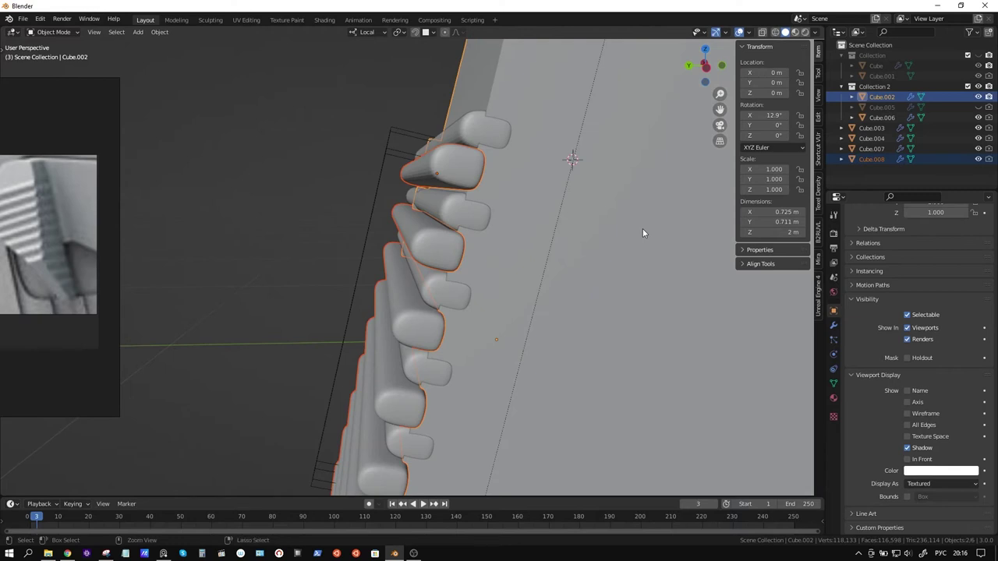
pyautogui.moveTo(624, 233); pyautogui.dragTo(522, 240, button='middle')
pyautogui.moveTo(523, 242)
pyautogui.mouseDown(button='middle')
pyautogui.moveTo(641, 225)
pyautogui.moveTo(513, 234)
pyautogui.moveTo(508, 221)
pyautogui.mouseUp(button='middle')
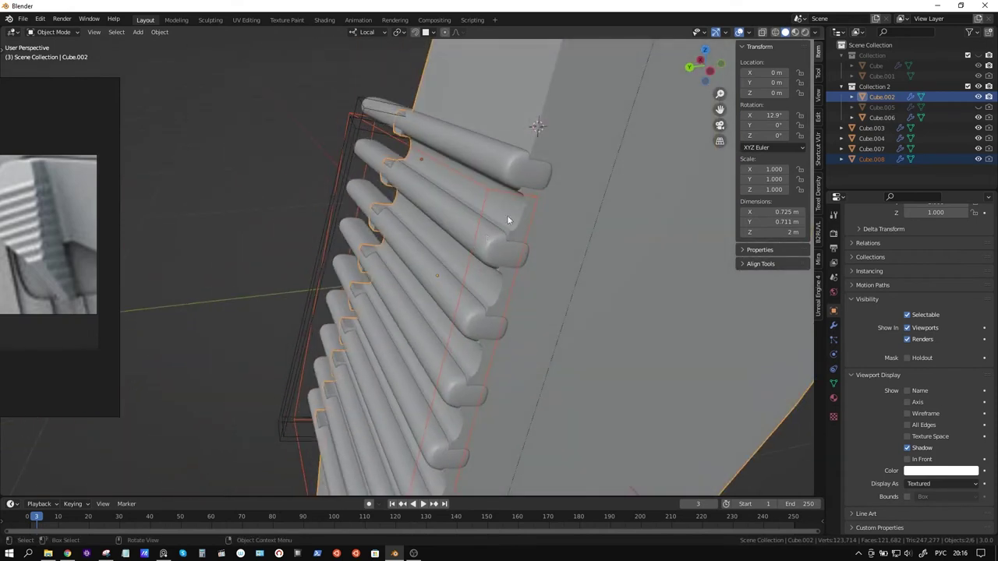
pyautogui.click(508, 166)
pyautogui.press('g')
pyautogui.press('z')
pyautogui.press('z')
pyautogui.click(588, 216)
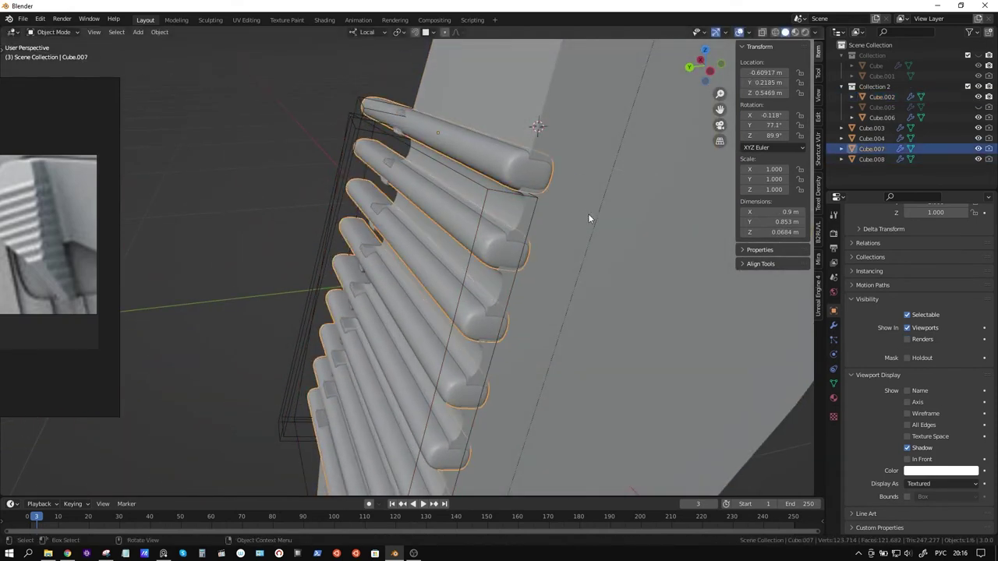
pyautogui.click(534, 218)
pyautogui.moveTo(422, 233)
pyautogui.mouseDown(button='middle')
pyautogui.moveTo(529, 192)
pyautogui.moveTo(505, 234)
pyautogui.moveTo(508, 201)
pyautogui.moveTo(511, 209)
pyautogui.mouseUp(button='middle')
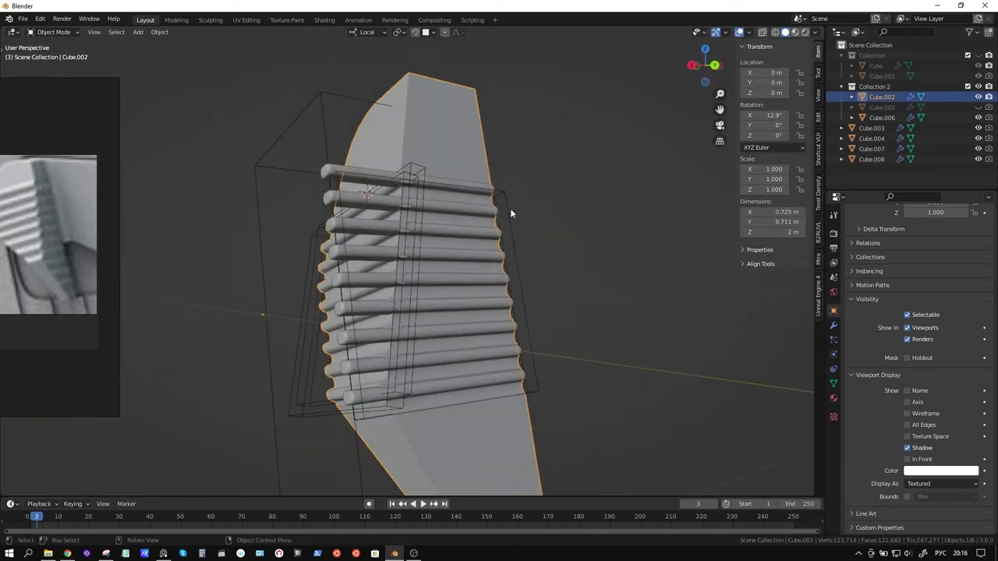
pyautogui.click(367, 171)
pyautogui.click(355, 168)
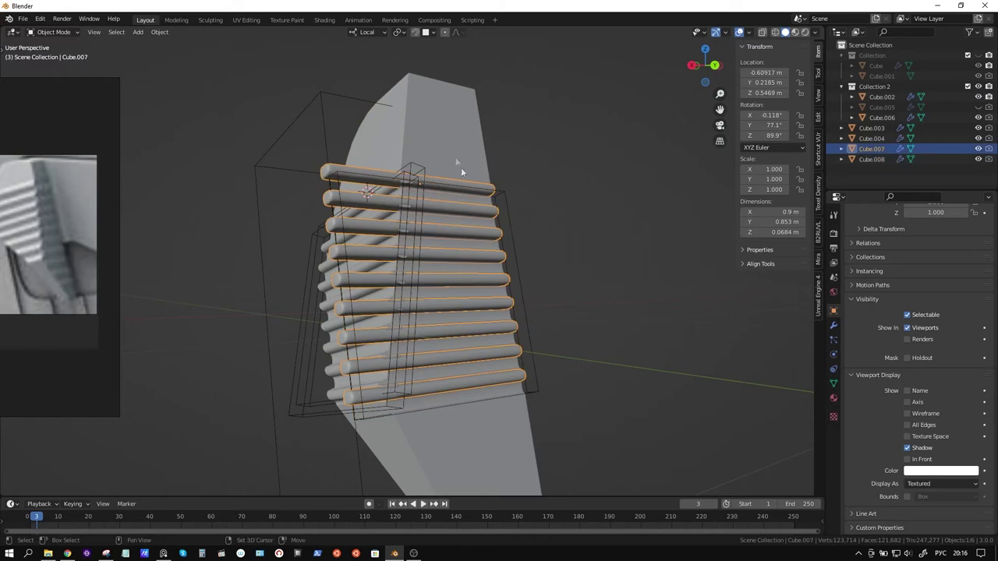
# Step: Union the rib cylinders into the panel block Cube.002 with BoolTool
pyautogui.keyDown('shift'); pyautogui.click(465, 153); pyautogui.keyUp('shift')
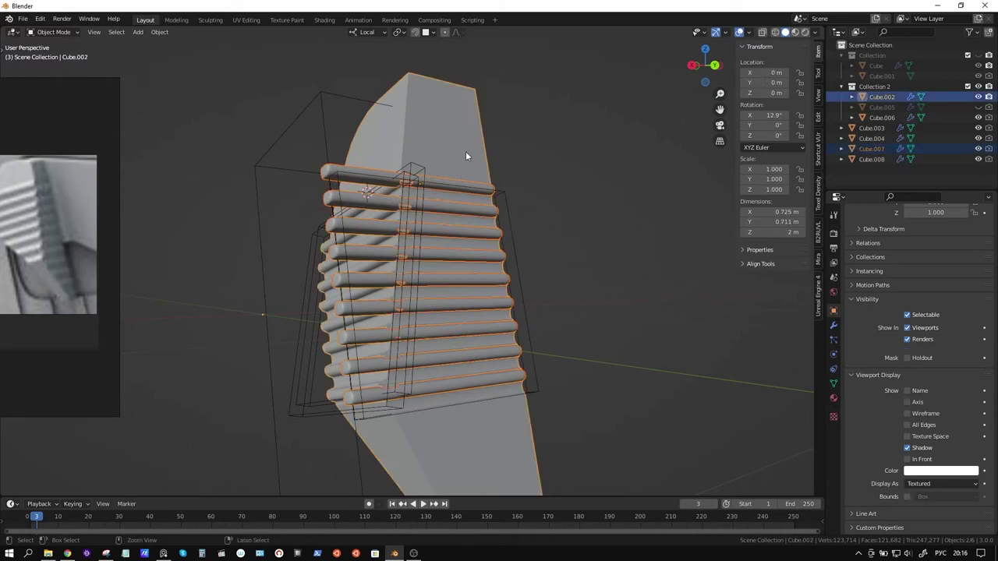
pyautogui.hotkey('ctrl', 'j')
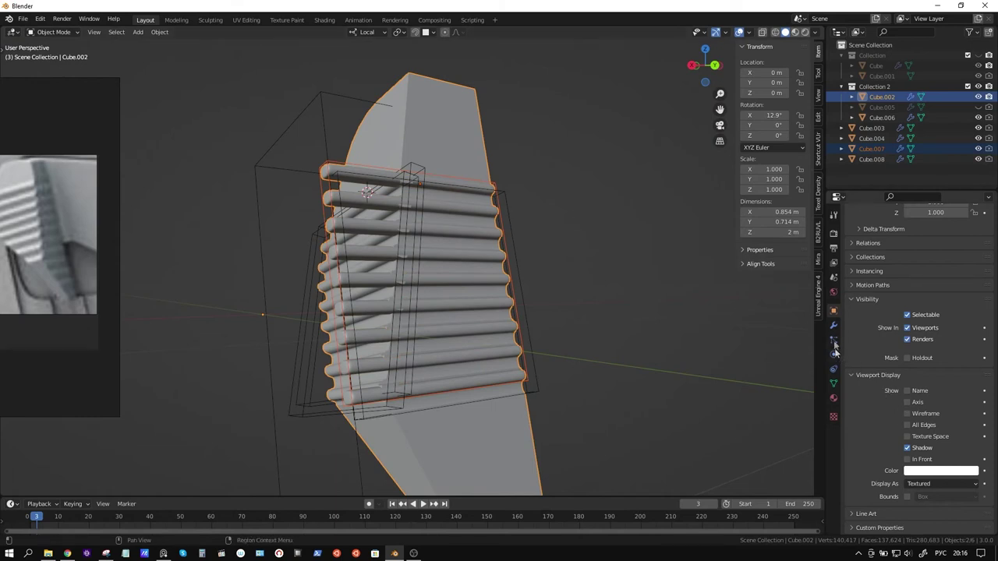
pyautogui.click(833, 325)
pyautogui.scroll(-5, 931, 414)
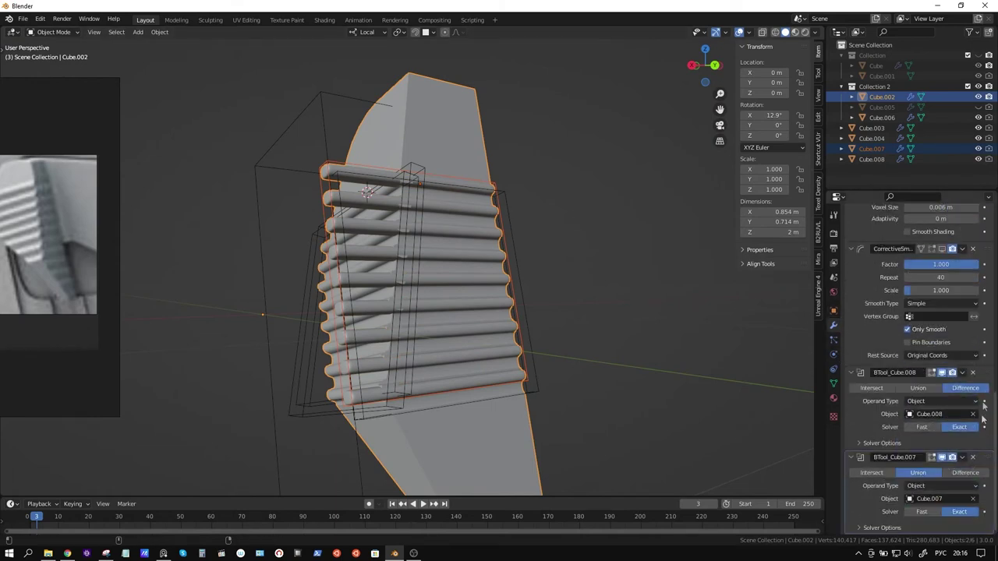
# Step: Reorder Cube.002's stack so BTool_Cube.008 and BTool_Cube.007 come before Remesh
pyautogui.moveTo(988, 374)
pyautogui.mouseDown()
pyautogui.moveTo(945, 343)
pyautogui.moveTo(952, 485)
pyautogui.moveTo(959, 314)
pyautogui.mouseUp()
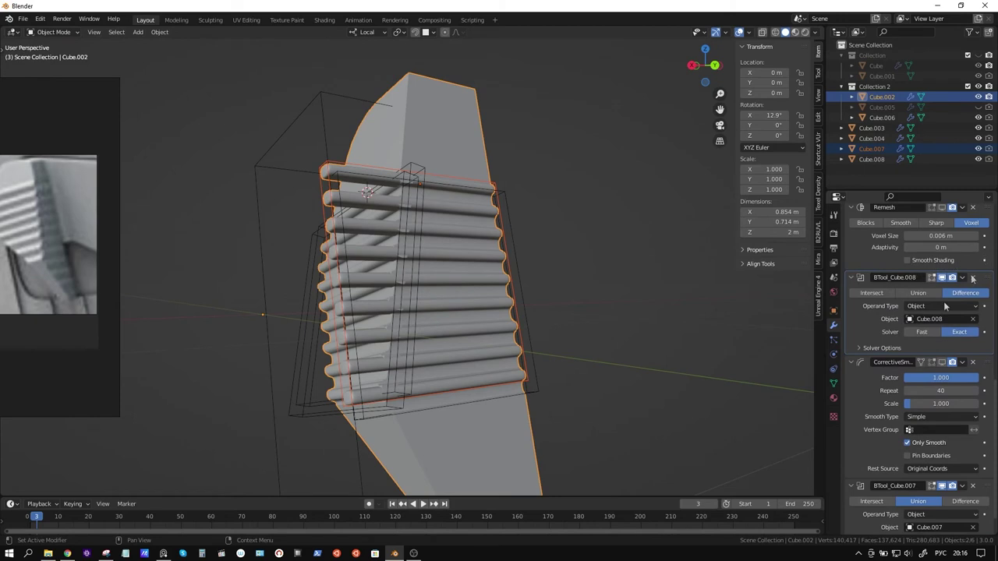
pyautogui.scroll(2, 942, 309)
pyautogui.scroll(2, 943, 312)
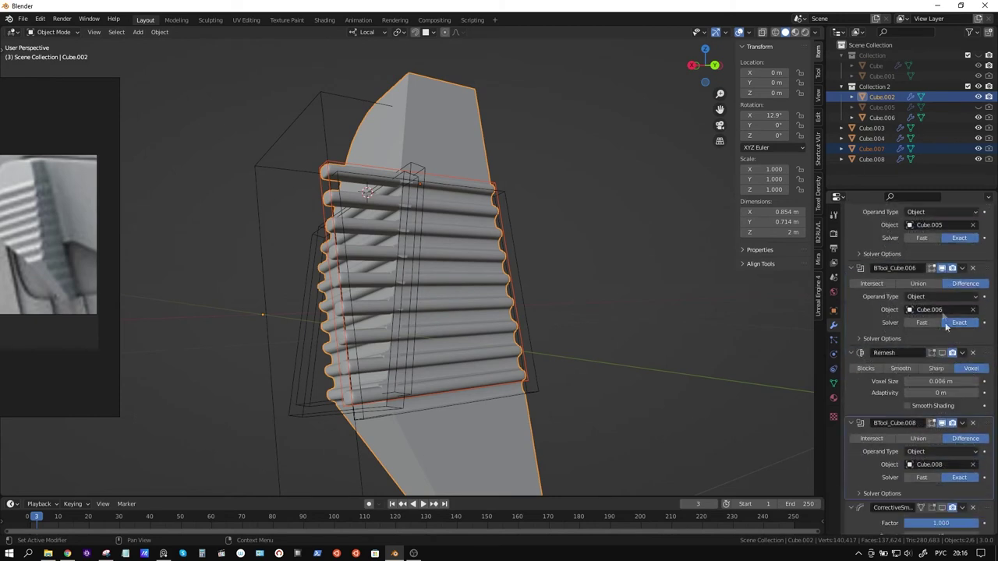
pyautogui.moveTo(987, 427); pyautogui.dragTo(966, 368)
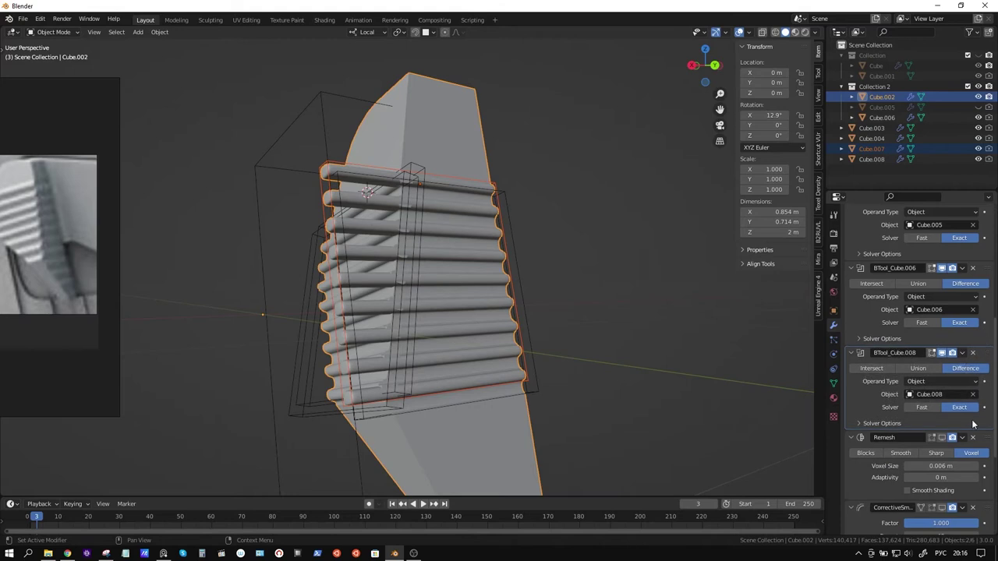
pyautogui.scroll(-5, 968, 414)
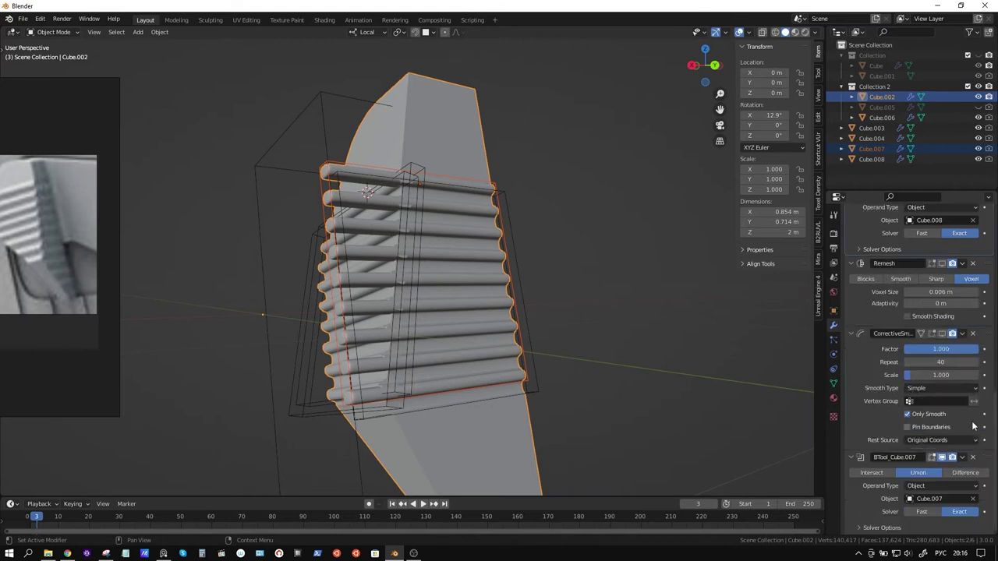
pyautogui.moveTo(988, 466); pyautogui.dragTo(969, 236)
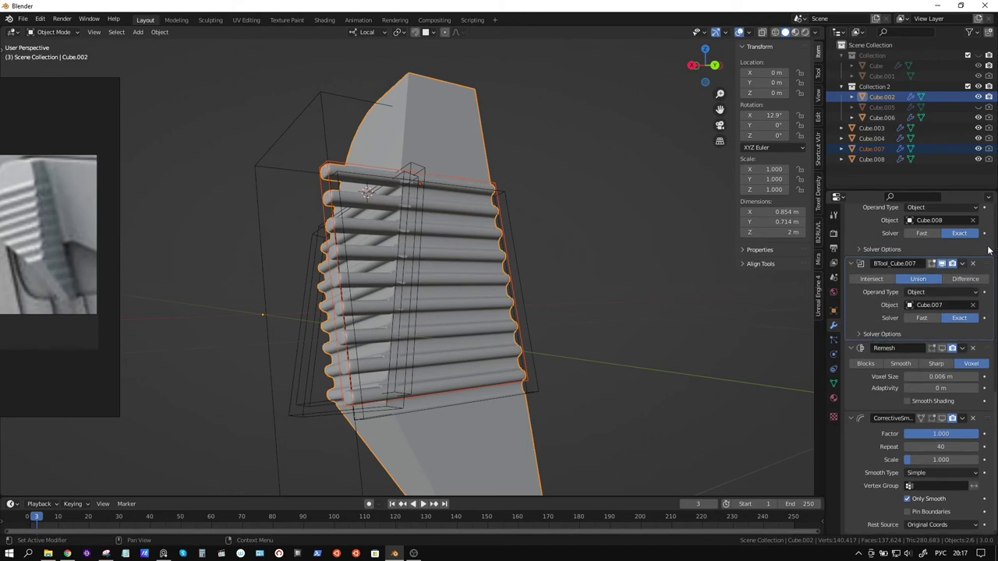
pyautogui.scroll(2, 943, 265)
pyautogui.scroll(2, 943, 265)
pyautogui.scroll(2, 944, 265)
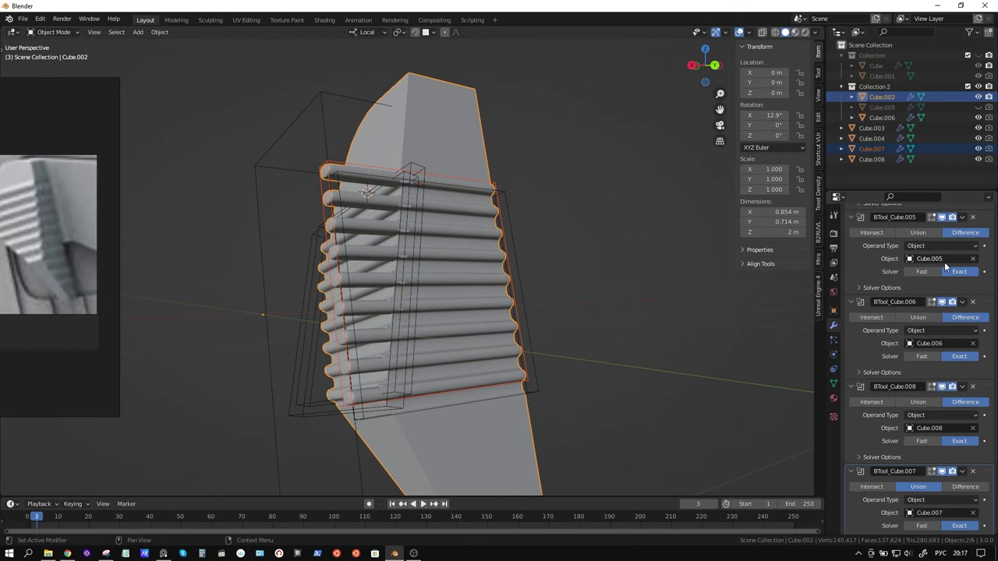
pyautogui.hotkey('ctrl', 'a')
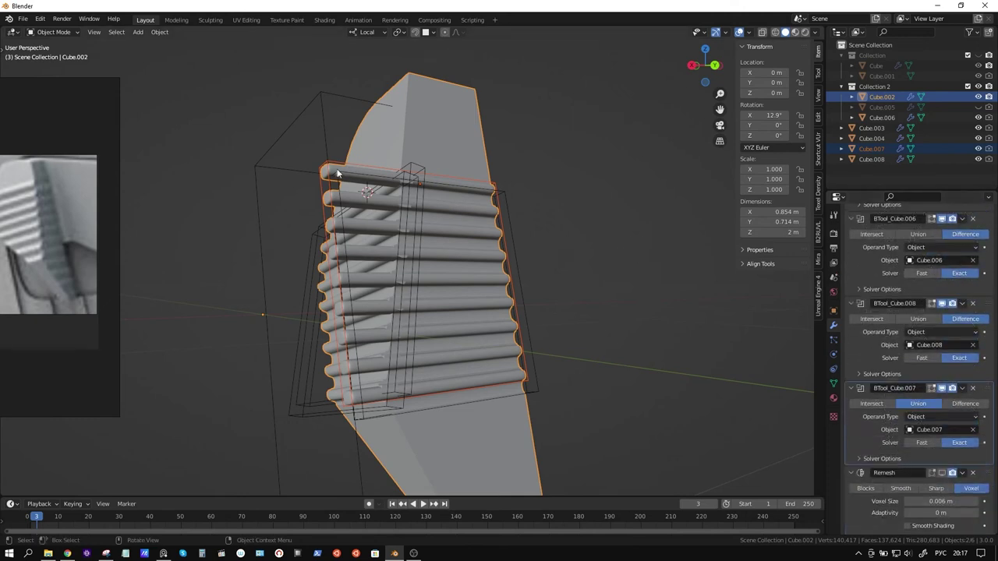
pyautogui.click(499, 204)
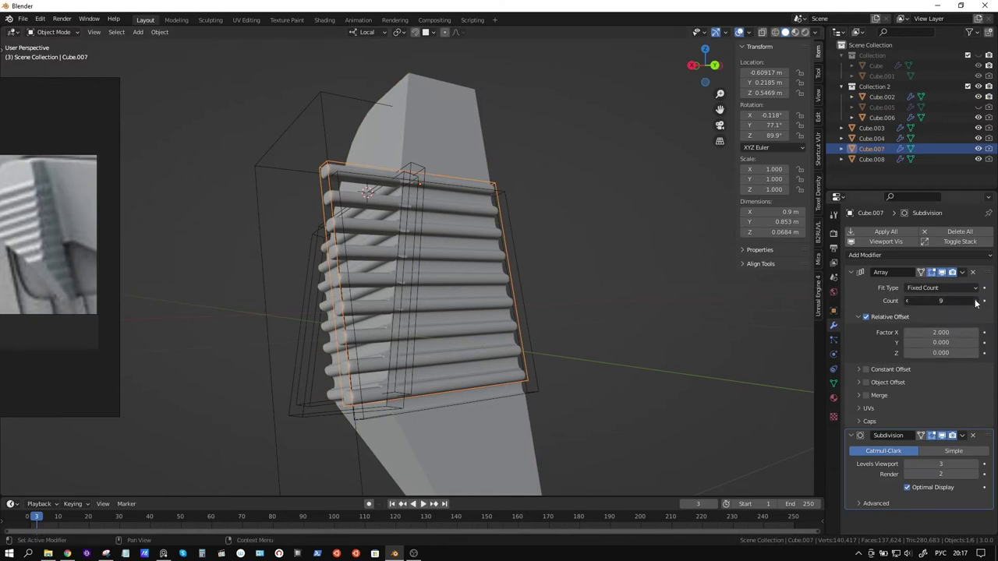
# Step: Set Cube.007's Array count to 14 copies
pyautogui.moveTo(667, 410)
pyautogui.mouseDown(button='middle')
pyautogui.moveTo(649, 414)
pyautogui.moveTo(658, 331)
pyautogui.mouseUp(button='middle')
pyautogui.click(945, 300)
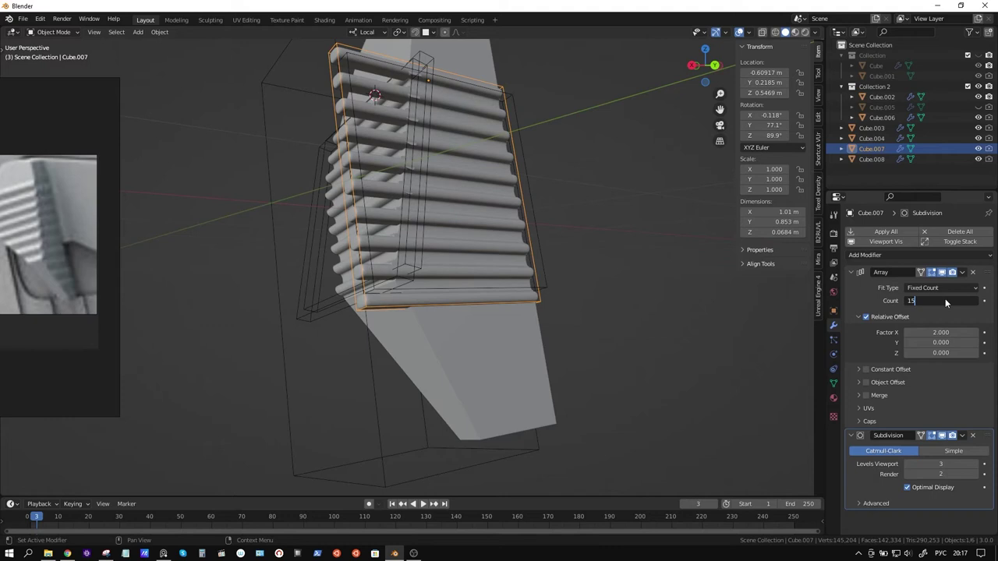
pyautogui.press('Return')
pyautogui.moveTo(678, 334)
pyautogui.mouseDown(button='middle')
pyautogui.moveTo(537, 309)
pyautogui.moveTo(545, 278)
pyautogui.moveTo(558, 298)
pyautogui.mouseUp(button='middle')
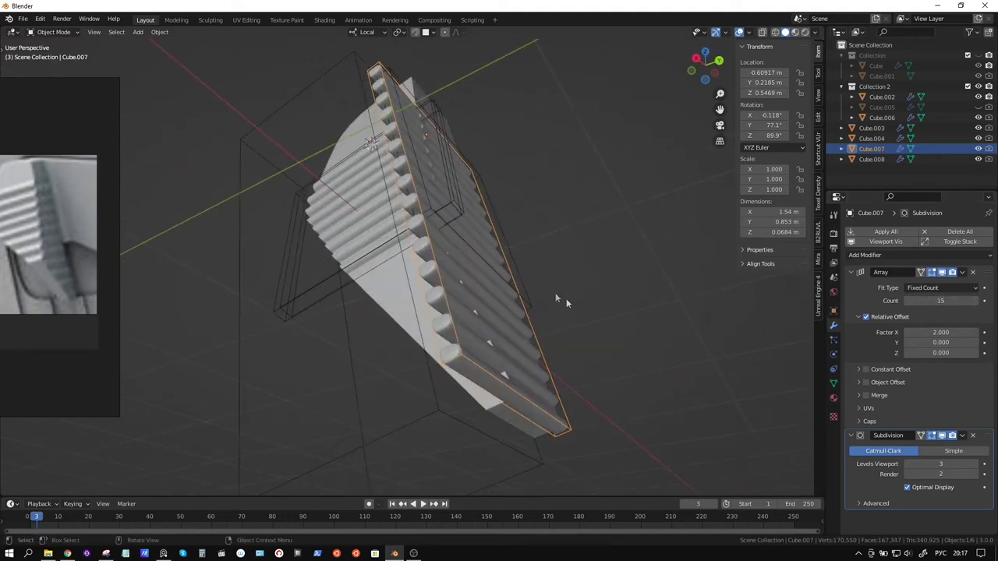
pyautogui.click(947, 299)
pyautogui.write('14')
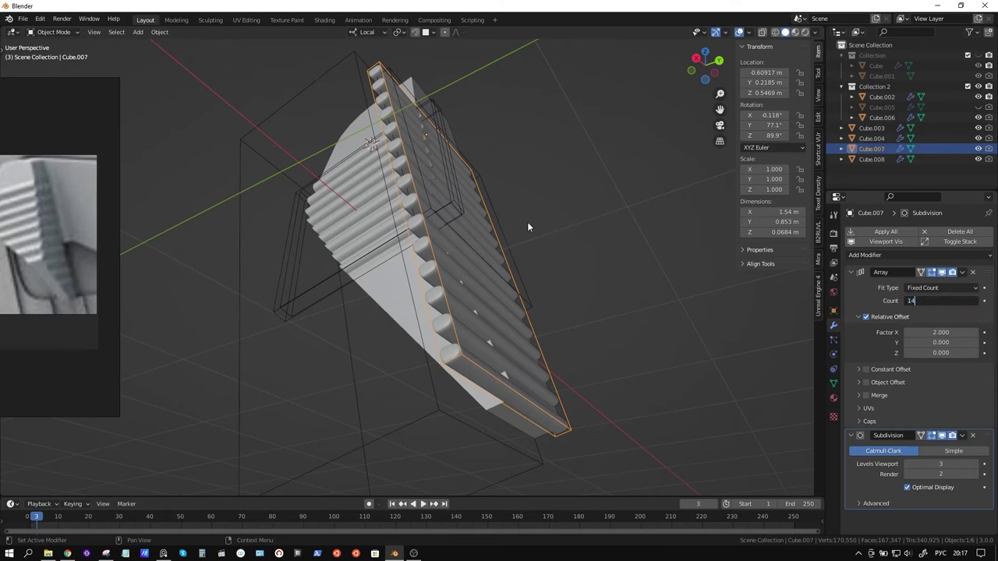
pyautogui.press('Return')
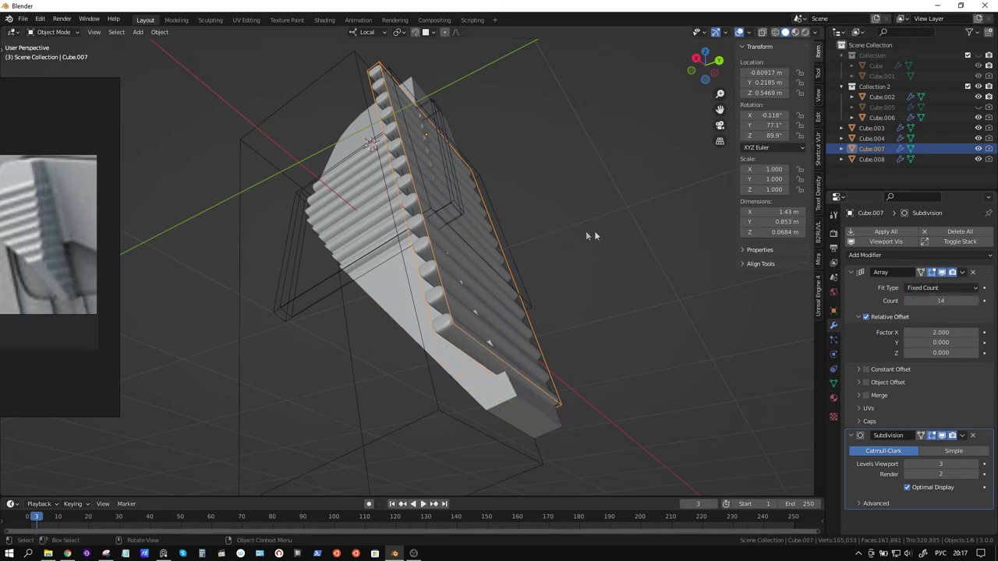
pyautogui.moveTo(586, 231); pyautogui.dragTo(512, 256, button='middle')
# Step: Set Cube.008's Array count to 14 and check the ribs cover the panel
pyautogui.click(520, 257)
pyautogui.moveTo(570, 269); pyautogui.dragTo(721, 280, button='middle')
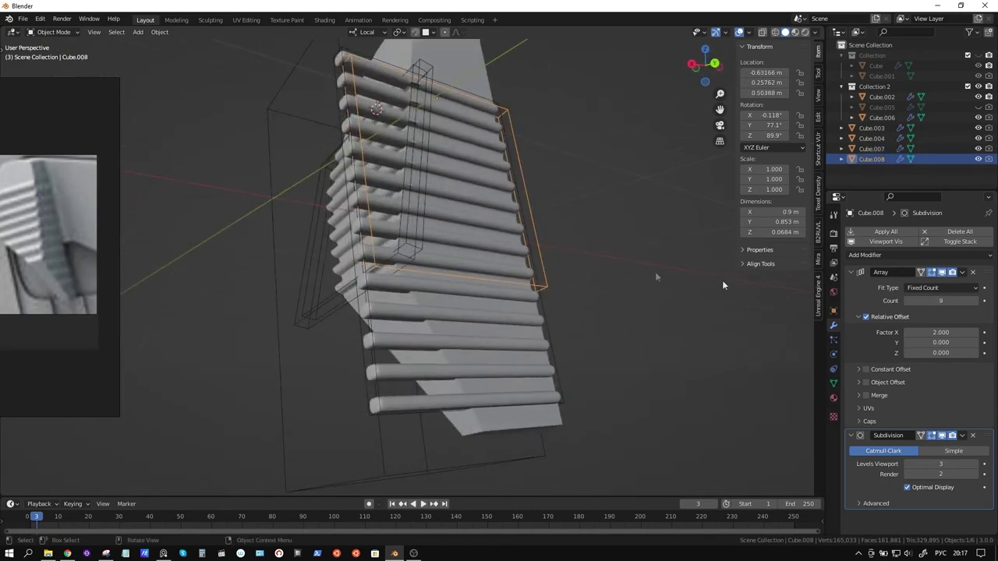
pyautogui.click(950, 300)
pyautogui.write('14')
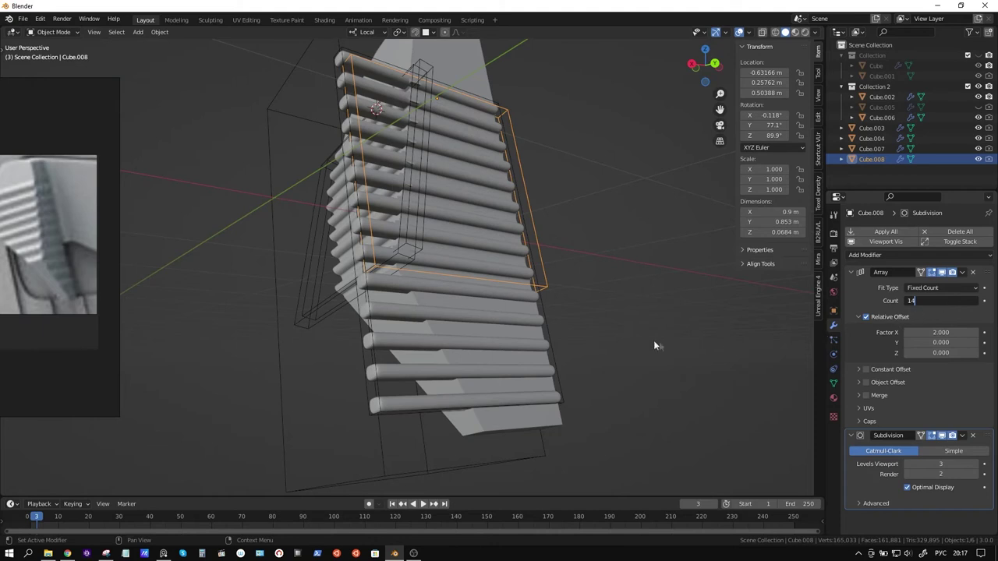
pyautogui.press('Return')
pyautogui.moveTo(643, 333)
pyautogui.mouseDown(button='middle')
pyautogui.moveTo(603, 297)
pyautogui.moveTo(525, 319)
pyautogui.moveTo(604, 332)
pyautogui.mouseUp(button='middle')
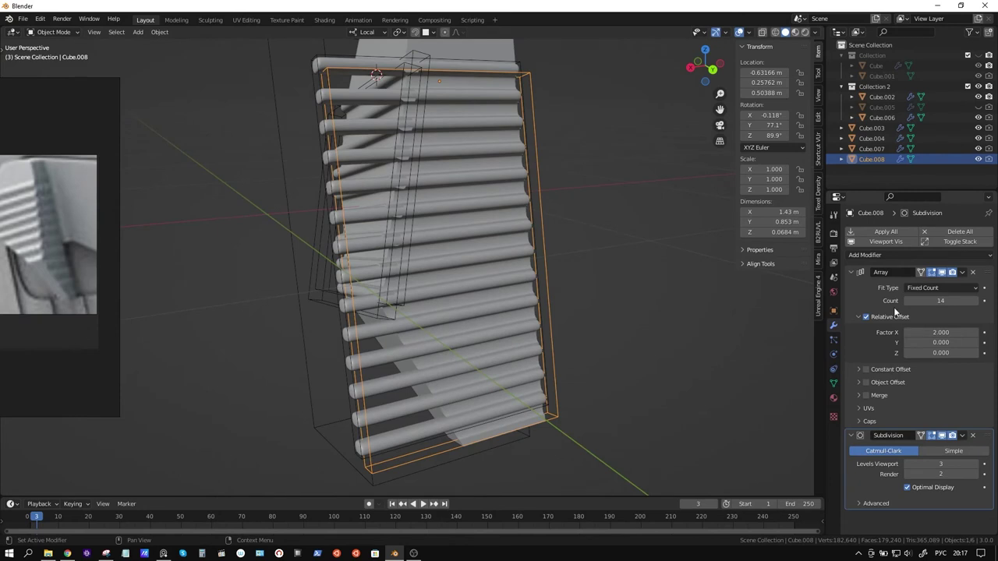
pyautogui.moveTo(545, 226)
pyautogui.mouseDown(button='middle')
pyautogui.moveTo(521, 222)
pyautogui.moveTo(559, 219)
pyautogui.moveTo(499, 222)
pyautogui.mouseUp(button='middle')
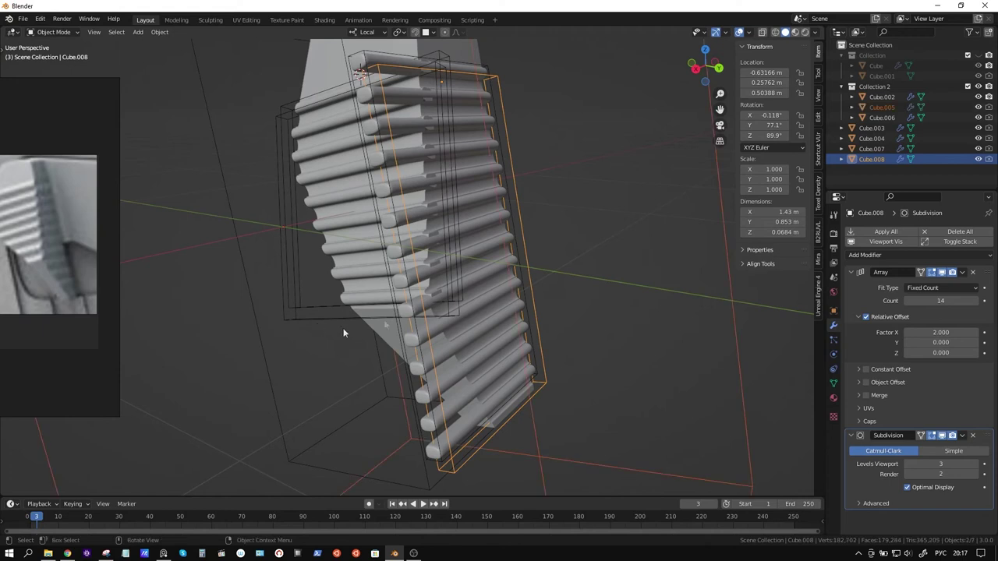
# Step: Unhide cutter Cube.005 and move BTool_Cube.005 below BTool_Cube.007 in Cube.002's stack
pyautogui.hotkey('alt', 'h')
pyautogui.scroll(-3, 585, 276)
pyautogui.click(563, 251)
pyautogui.click(577, 250)
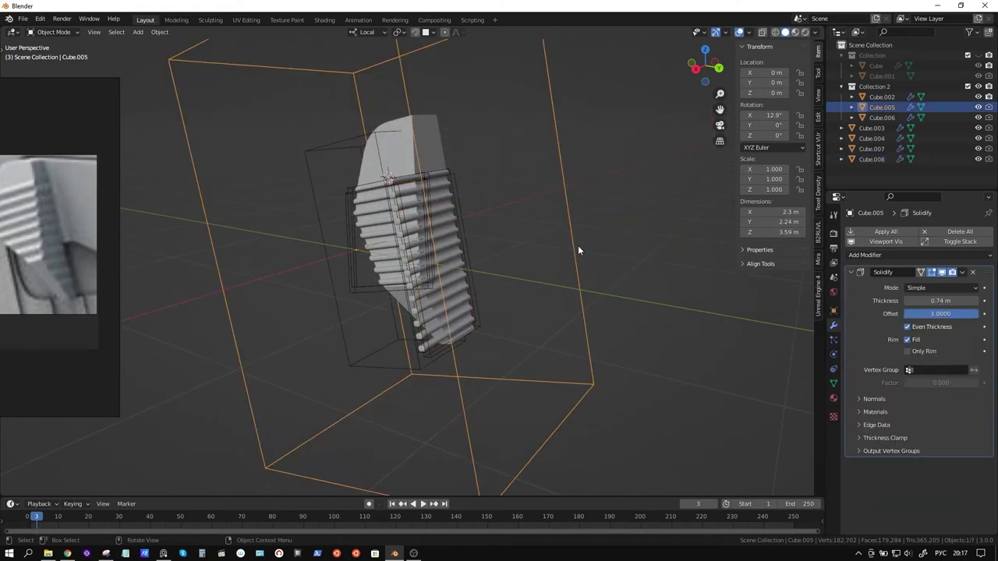
pyautogui.click(423, 148)
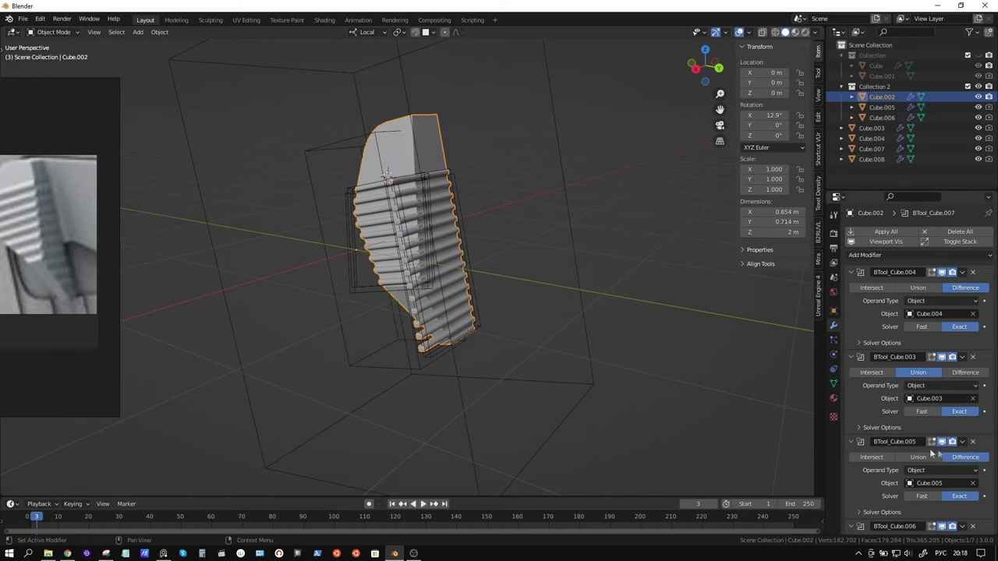
pyautogui.scroll(-3, 979, 454)
pyautogui.scroll(-2, 983, 424)
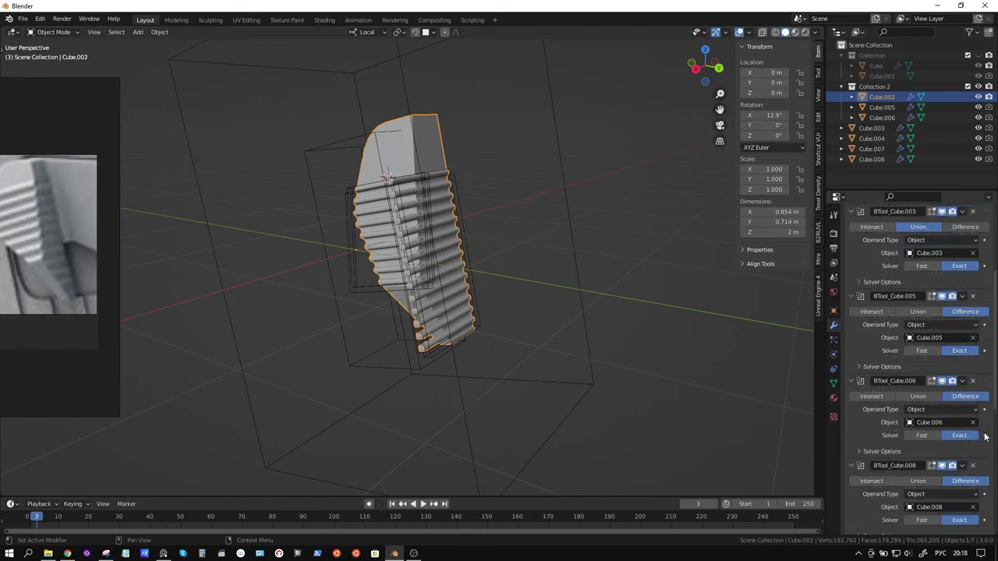
pyautogui.scroll(-1, 987, 396)
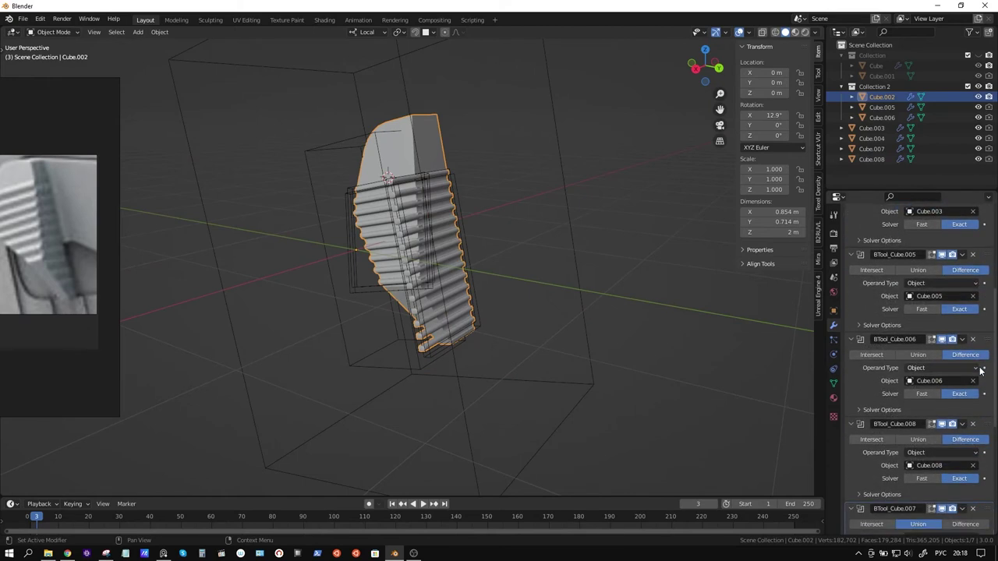
pyautogui.click(855, 424)
pyautogui.click(852, 438)
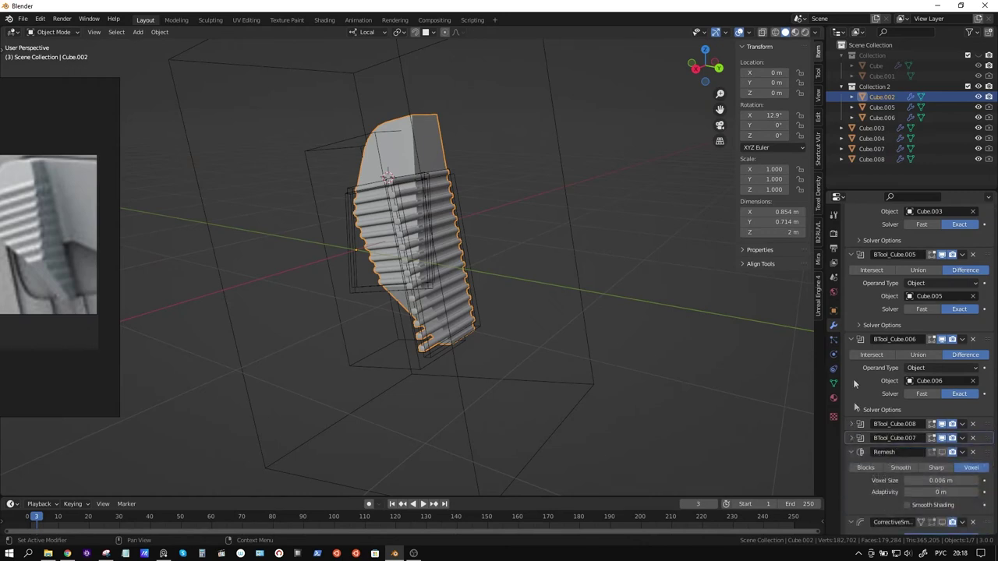
pyautogui.click(851, 339)
pyautogui.moveTo(991, 257)
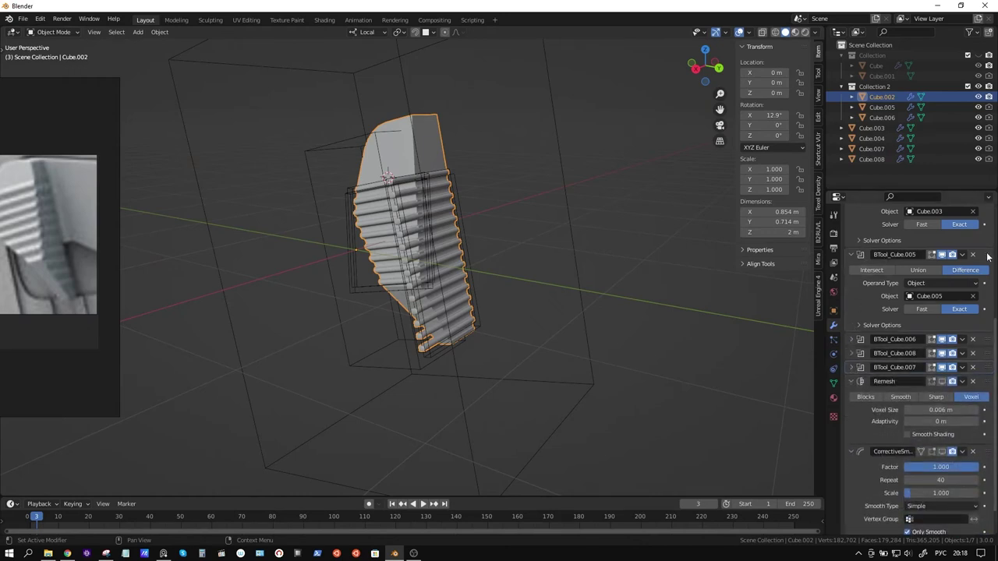
pyautogui.moveTo(987, 256); pyautogui.dragTo(986, 294)
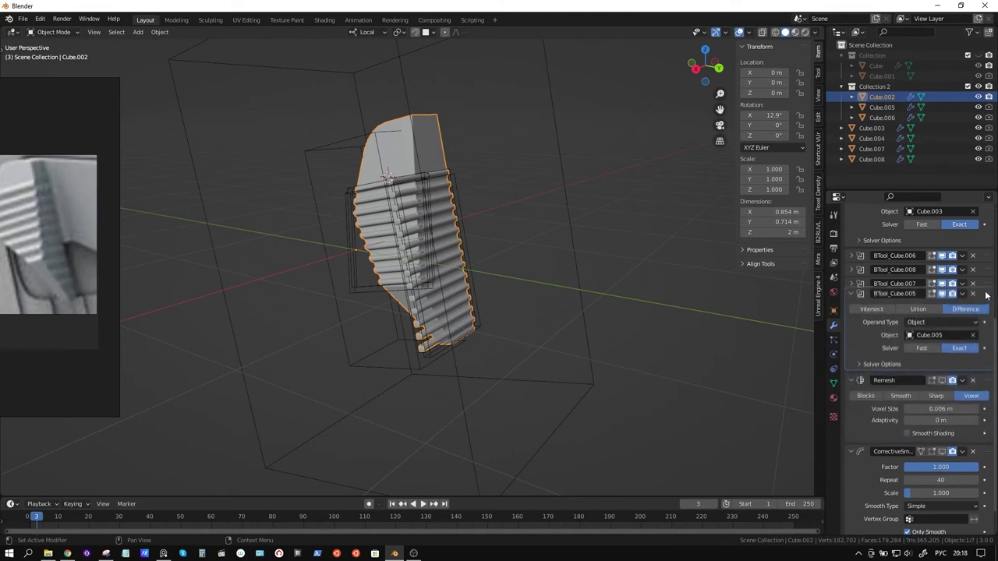
pyautogui.moveTo(986, 294); pyautogui.dragTo(984, 300)
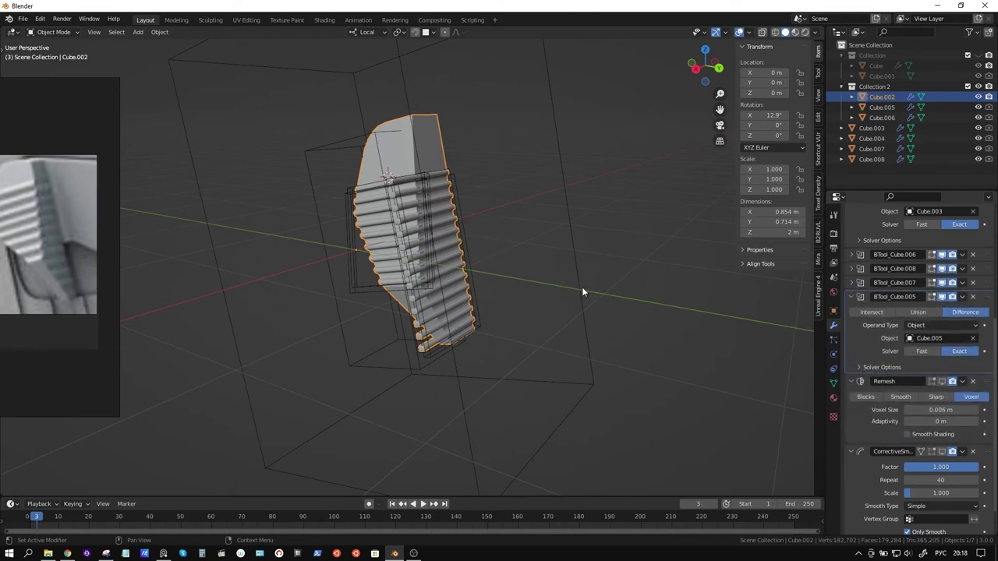
# Step: Enable viewport display of the 0.006 m voxel Remesh and 40-repeat Corrective Smooth
pyautogui.moveTo(581, 292)
pyautogui.mouseDown(button='middle')
pyautogui.moveTo(437, 277)
pyautogui.moveTo(468, 230)
pyautogui.moveTo(494, 220)
pyautogui.moveTo(497, 194)
pyautogui.moveTo(472, 211)
pyautogui.moveTo(534, 229)
pyautogui.moveTo(486, 241)
pyautogui.mouseUp(button='middle')
pyautogui.scroll(4, 437, 276)
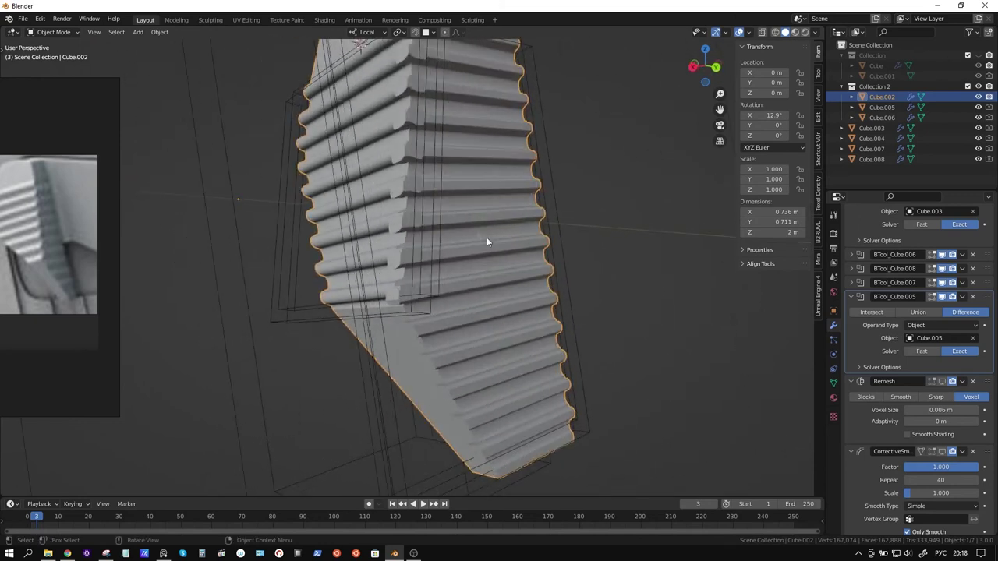
pyautogui.scroll(-1, 935, 456)
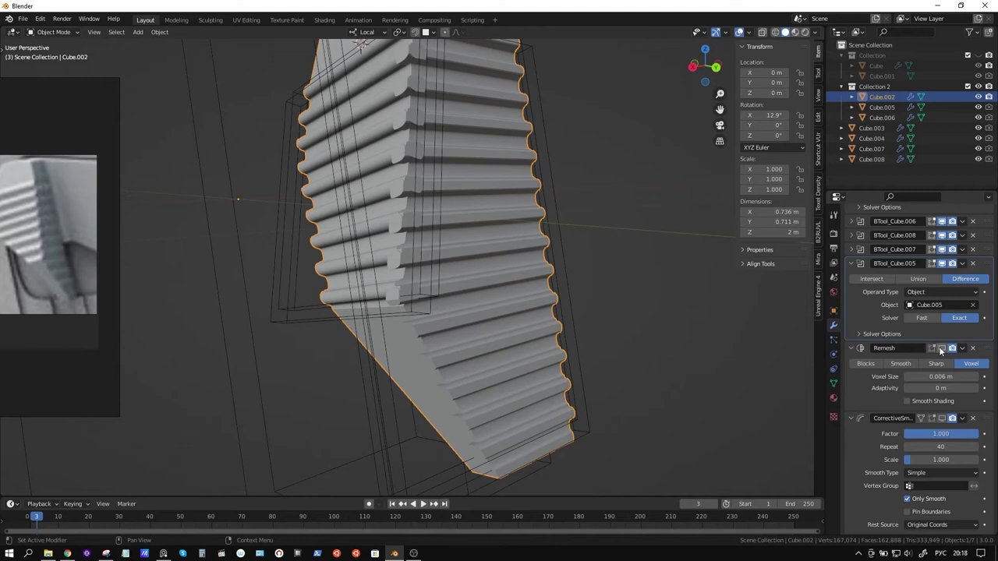
pyautogui.click(941, 349)
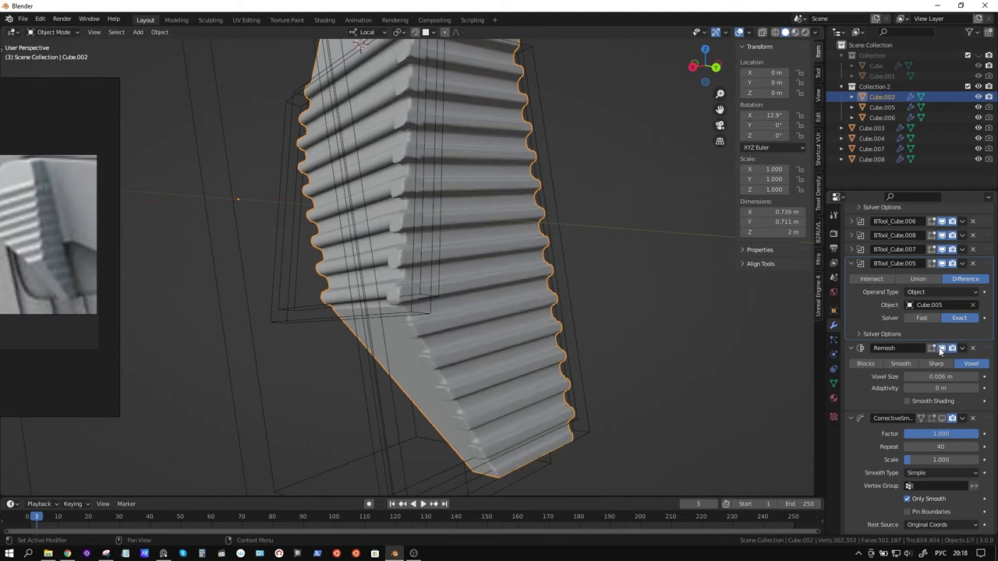
pyautogui.click(941, 420)
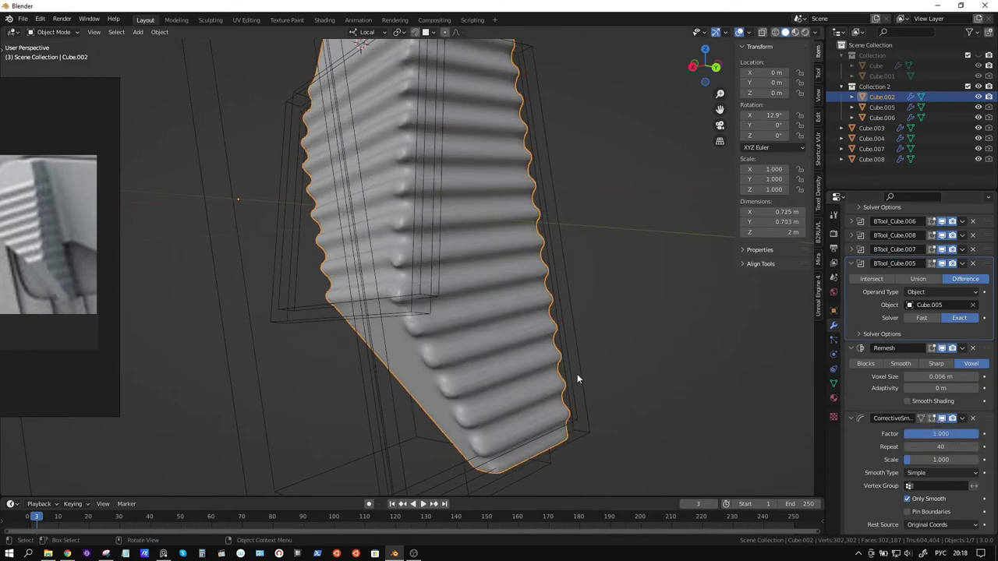
pyautogui.moveTo(578, 374)
pyautogui.mouseDown(button='middle')
pyautogui.moveTo(570, 405)
pyautogui.moveTo(604, 382)
pyautogui.moveTo(567, 388)
pyautogui.mouseUp(button='middle')
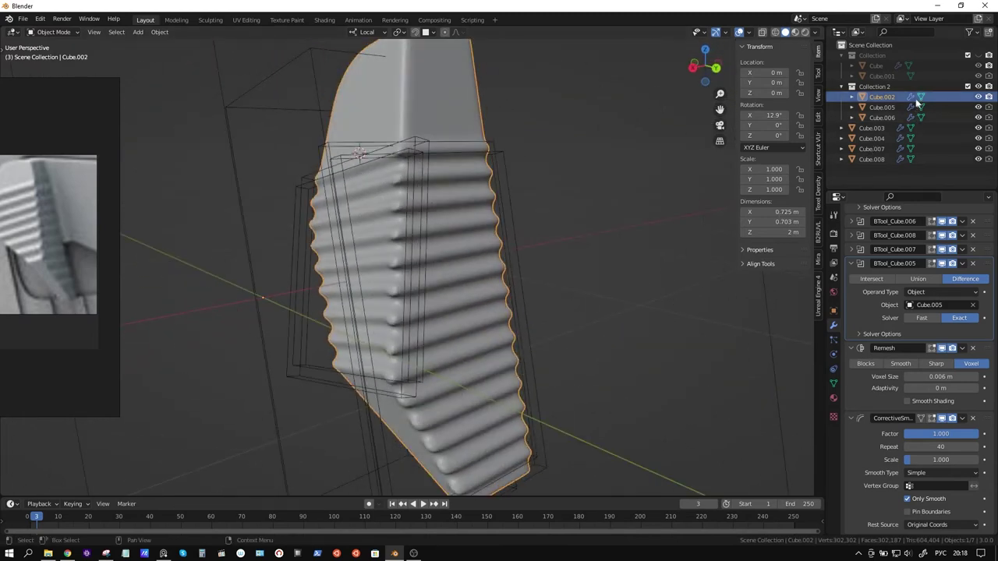
pyautogui.click(876, 67)
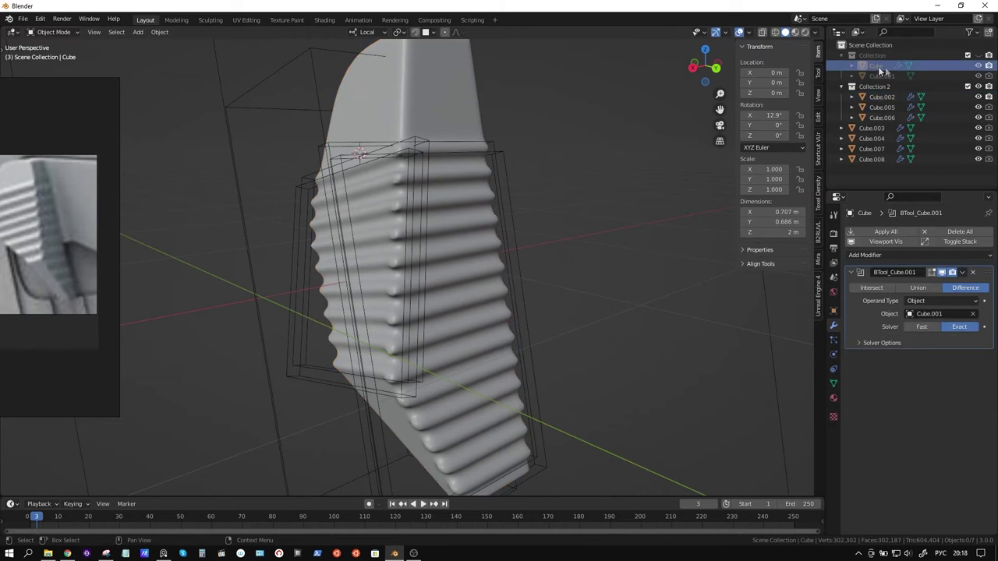
# Step: Duplicate the original Cube as Cube.009 into Collection 2 and hide the original Collection
pyautogui.click(978, 55)
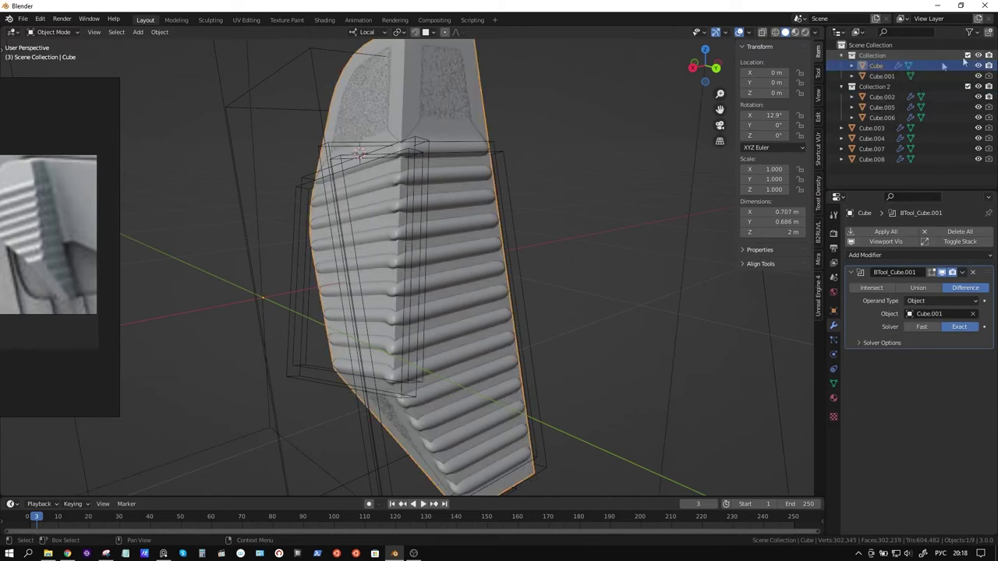
pyautogui.hotkey('shift', 'd')
pyautogui.rightClick(596, 228)
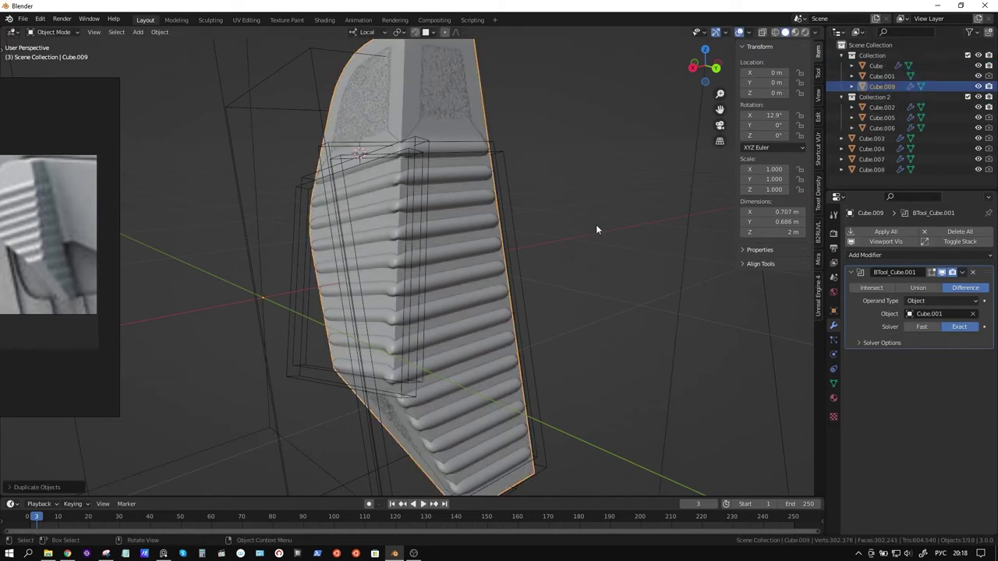
pyautogui.press('m')
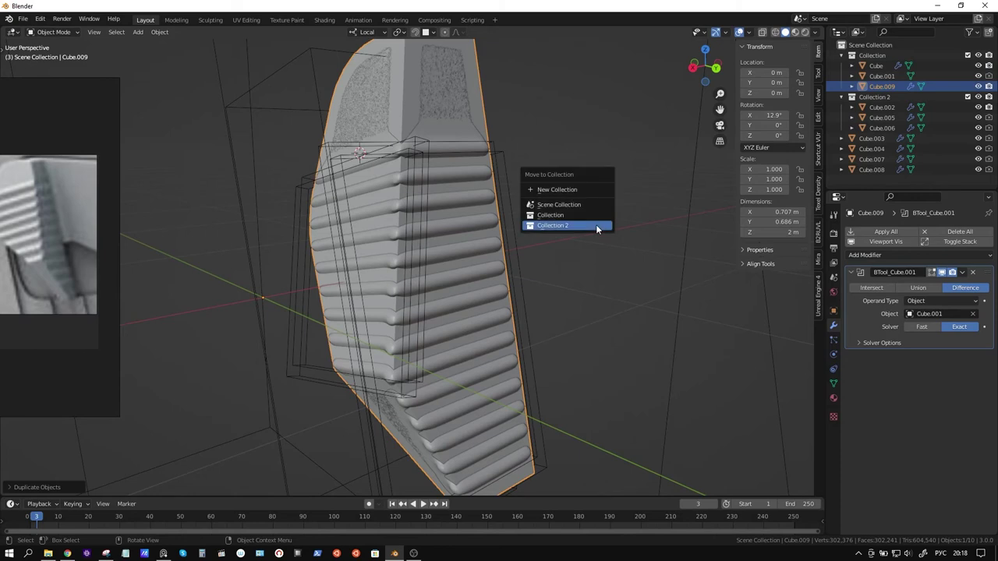
pyautogui.click(595, 226)
pyautogui.click(978, 55)
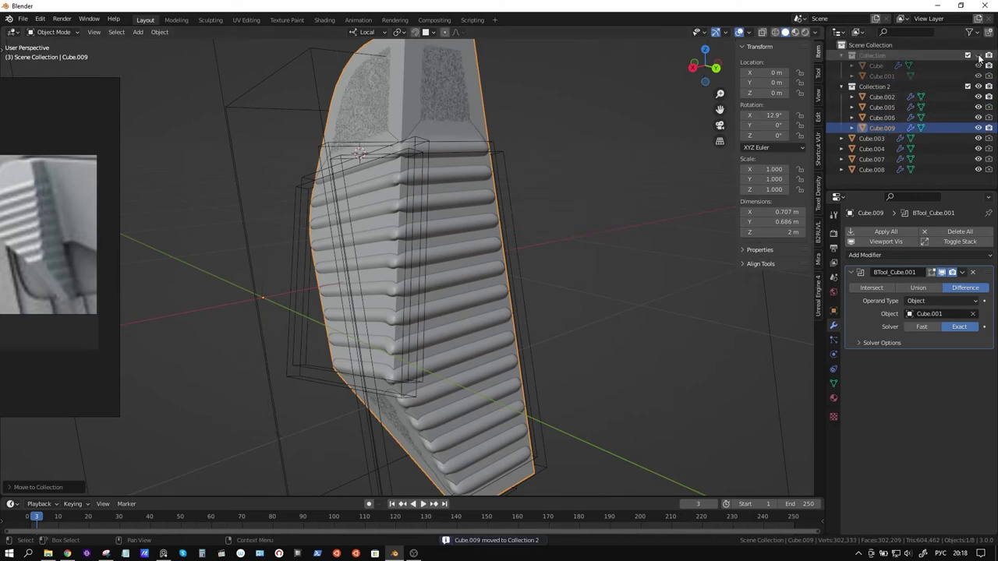
pyautogui.moveTo(466, 323); pyautogui.dragTo(485, 346, button='middle')
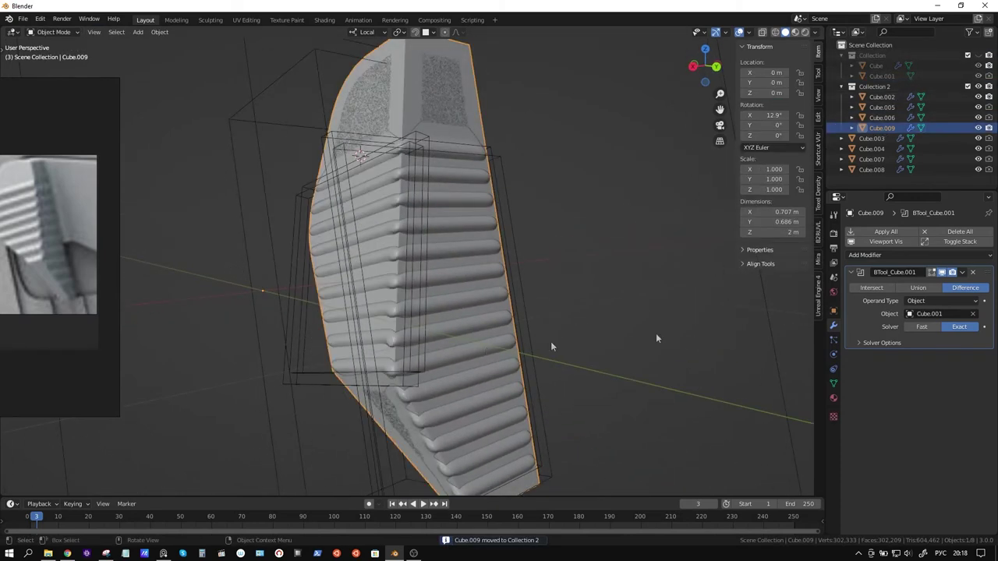
# Step: Apply Cube.009's Boolean modifier and enter face-select edit mode
pyautogui.click(962, 272)
pyautogui.click(911, 285)
pyautogui.press('Tab')
pyautogui.moveTo(450, 405)
pyautogui.mouseDown(button='middle')
pyautogui.moveTo(500, 358)
pyautogui.moveTo(424, 318)
pyautogui.mouseUp(button='middle')
pyautogui.press('3')
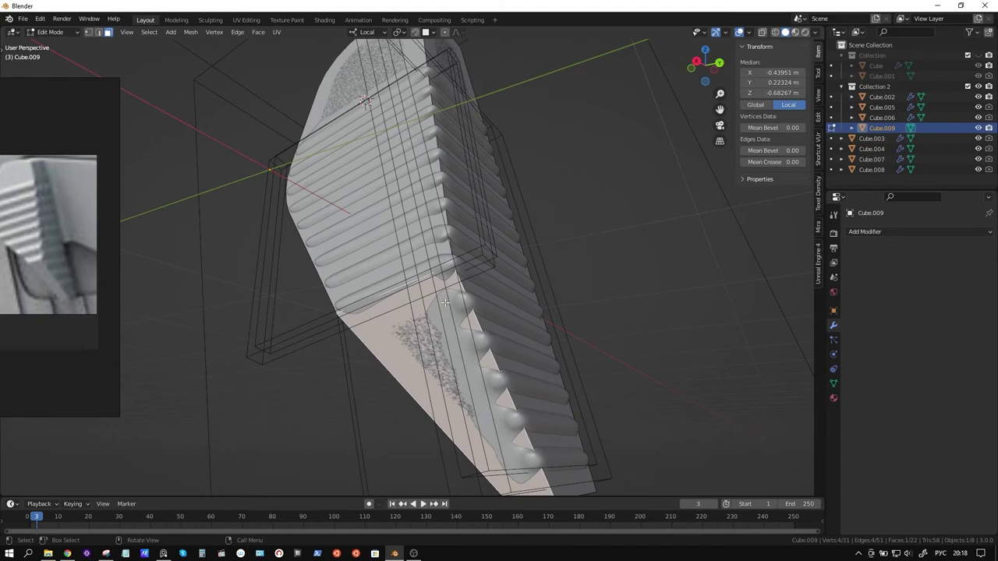
# Step: Delete all faces except the selected one, adding and then removing a loop cut
pyautogui.hotkey('ctrl', 'i')
pyautogui.press('x')
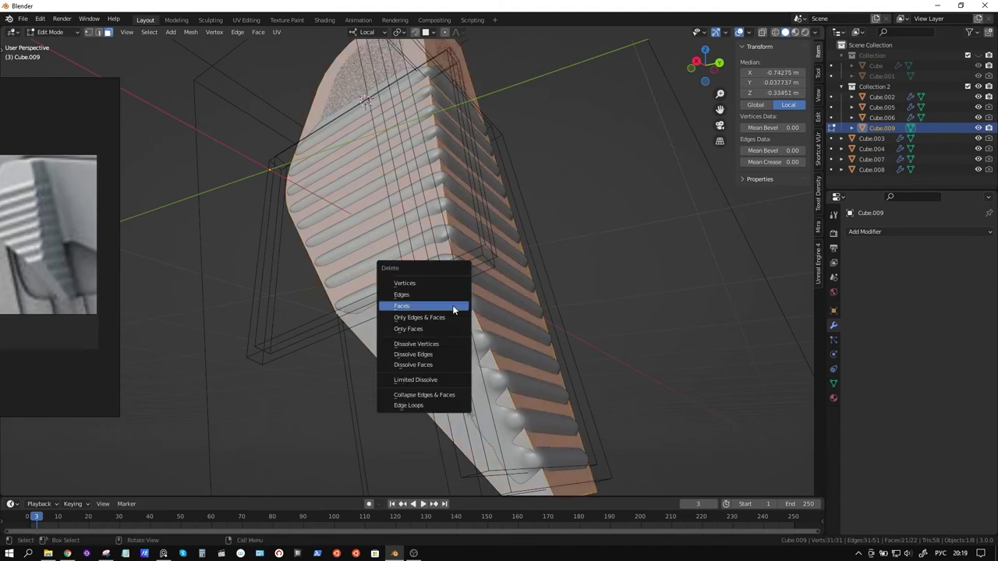
pyautogui.click(454, 305)
pyautogui.hotkey('ctrl', 'r')
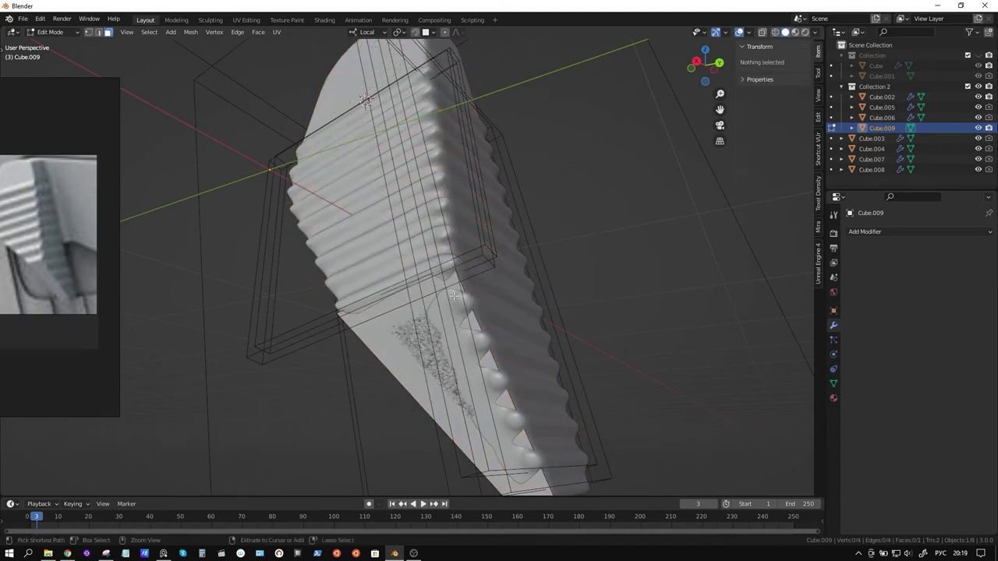
pyautogui.click(456, 366)
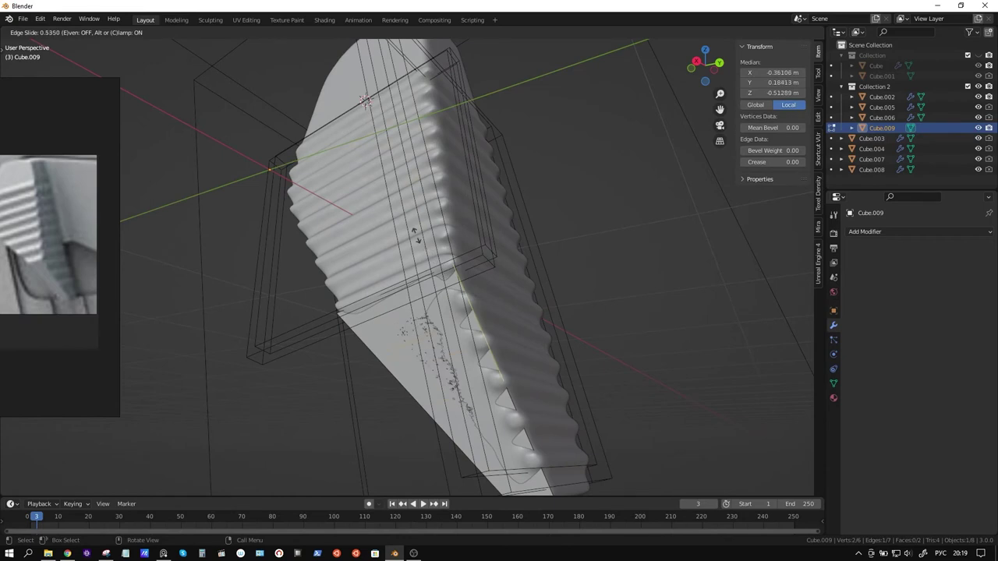
pyautogui.click(399, 190)
pyautogui.press('x')
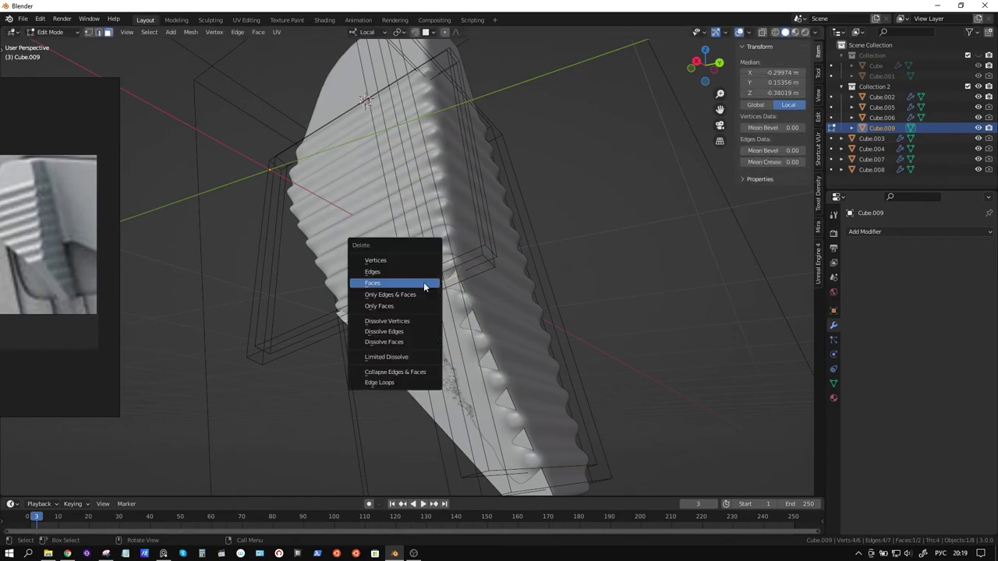
pyautogui.click(431, 341)
pyautogui.click(431, 341)
# Step: Extrude the remaining face into a thick slab and return to Object Mode
pyautogui.moveTo(431, 341); pyautogui.dragTo(502, 369, button='middle')
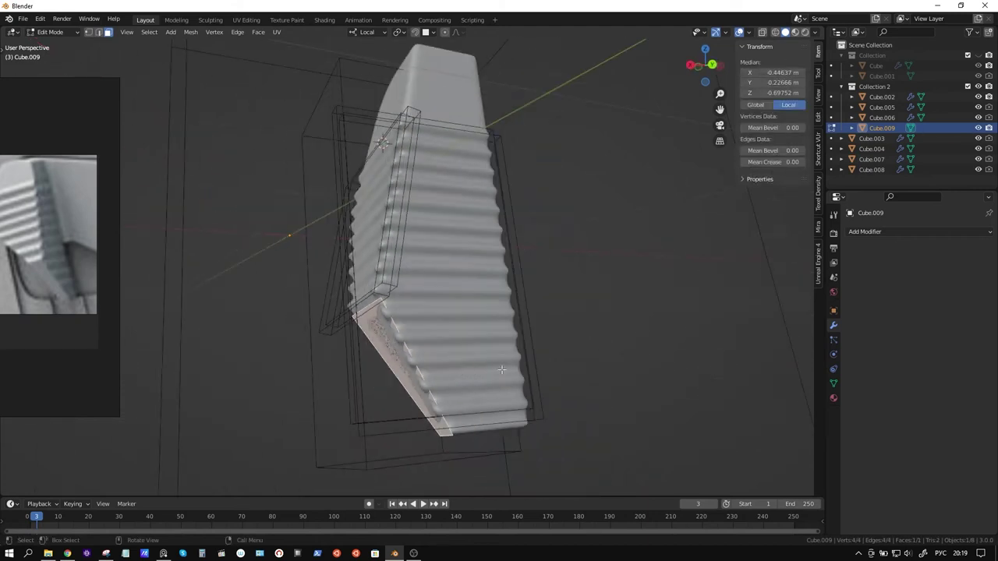
pyautogui.press('e')
pyautogui.click(493, 387)
pyautogui.moveTo(492, 387)
pyautogui.mouseDown(button='middle')
pyautogui.moveTo(473, 389)
pyautogui.moveTo(518, 389)
pyautogui.mouseUp(button='middle')
pyautogui.press('Tab')
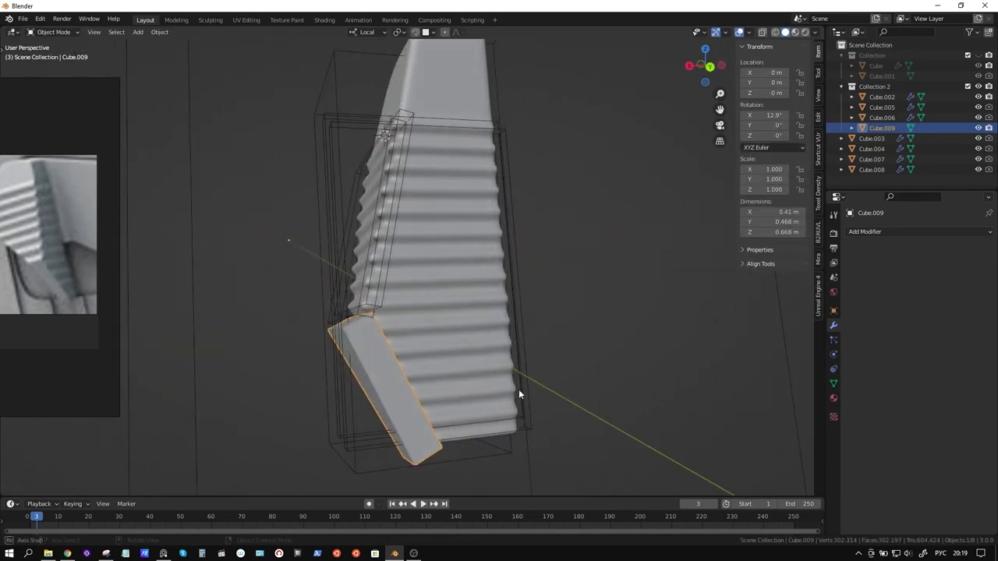
# Step: Check the slab's normals with the Face Orientation overlay, then select Cube.002
pyautogui.click(748, 32)
pyautogui.click(687, 234)
pyautogui.click(687, 234)
pyautogui.click(461, 87)
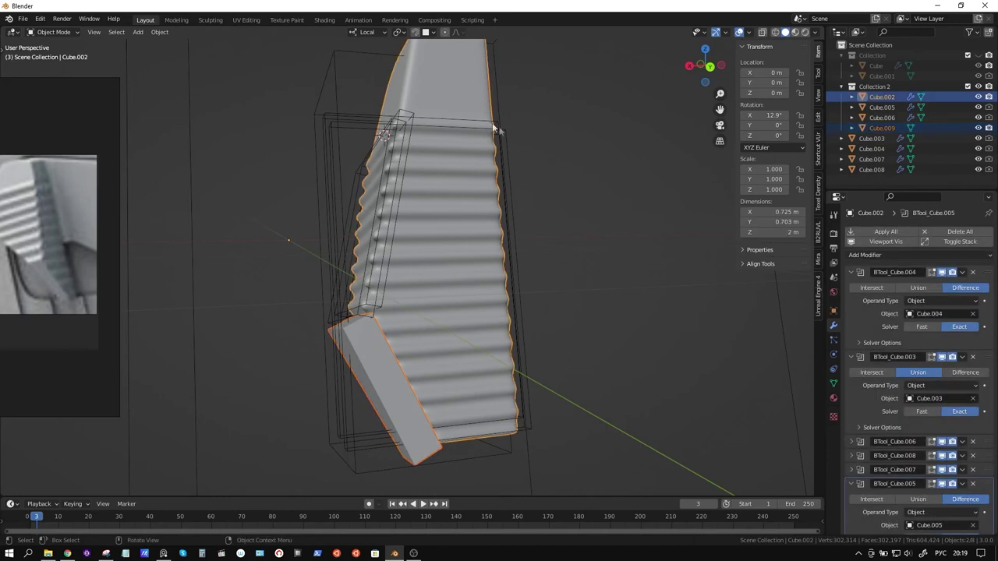
pyautogui.scroll(-2, 927, 390)
pyautogui.scroll(-4, 935, 394)
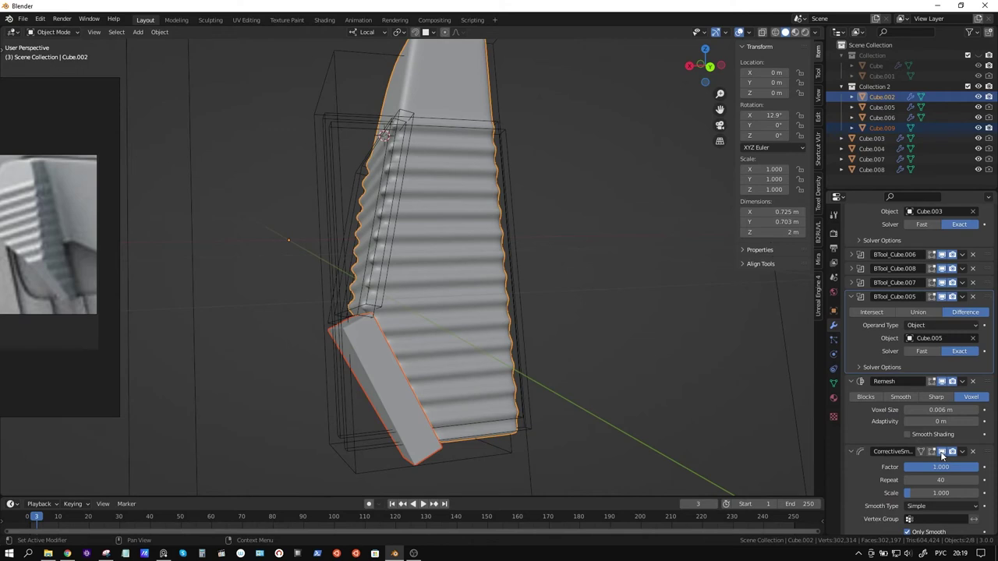
# Step: Hide CorrectiveSmooth in the viewport and BoolTool-difference Cube.009 out of Cube.002
pyautogui.click(942, 453)
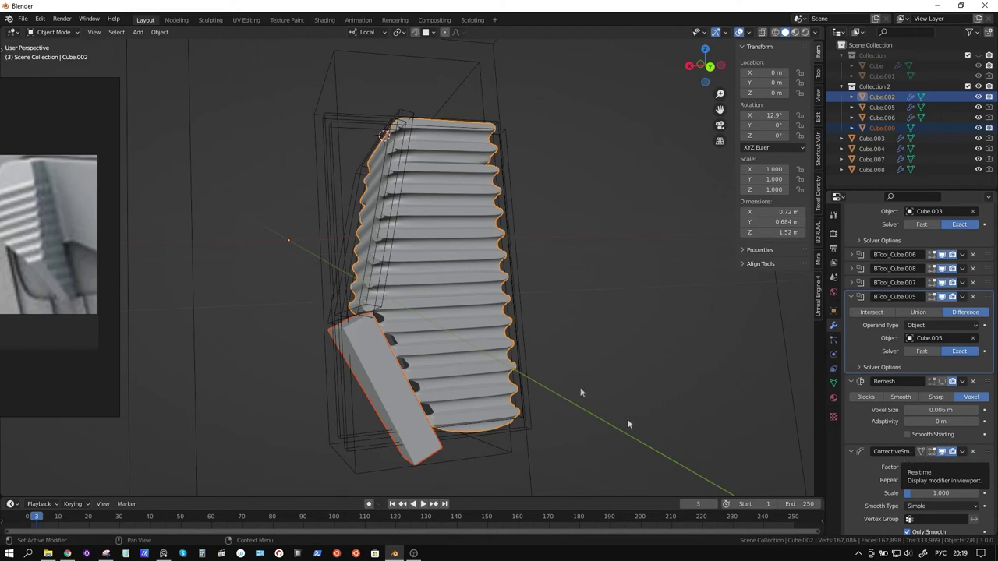
pyautogui.click(369, 362)
pyautogui.keyDown('shift'); pyautogui.click(467, 95); pyautogui.keyUp('shift')
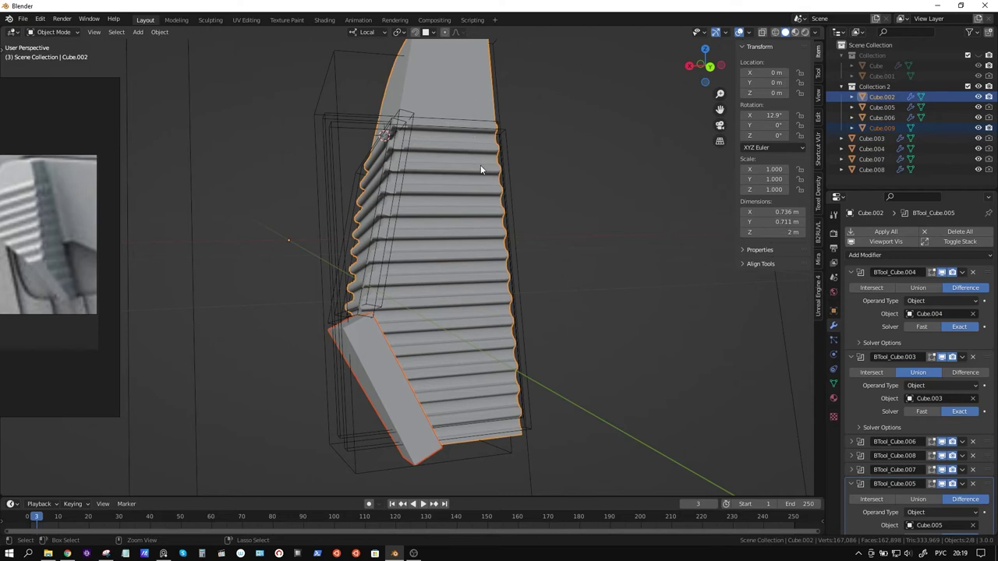
pyautogui.press('ctrl+shift+KP_Subtract')
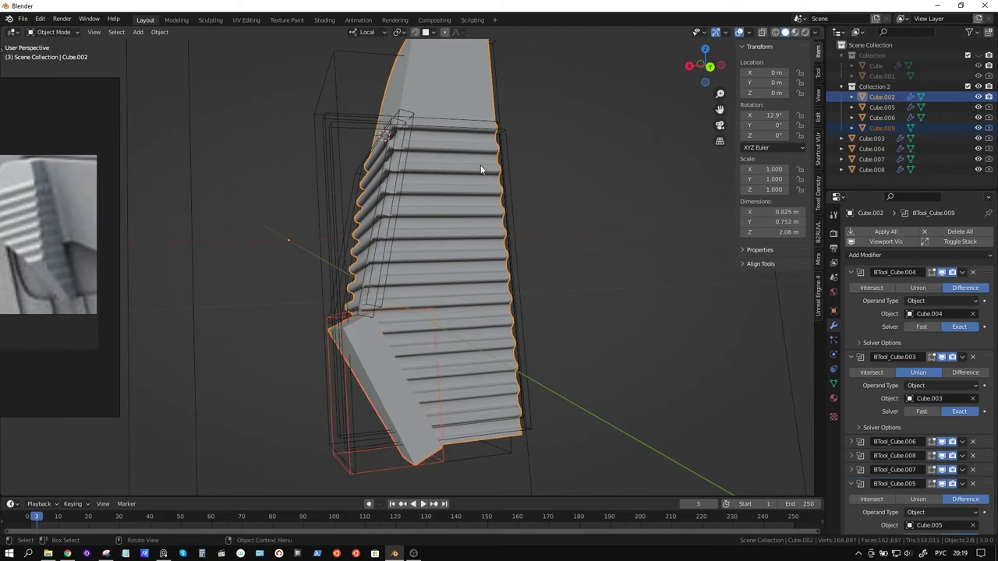
pyautogui.scroll(-5, 924, 424)
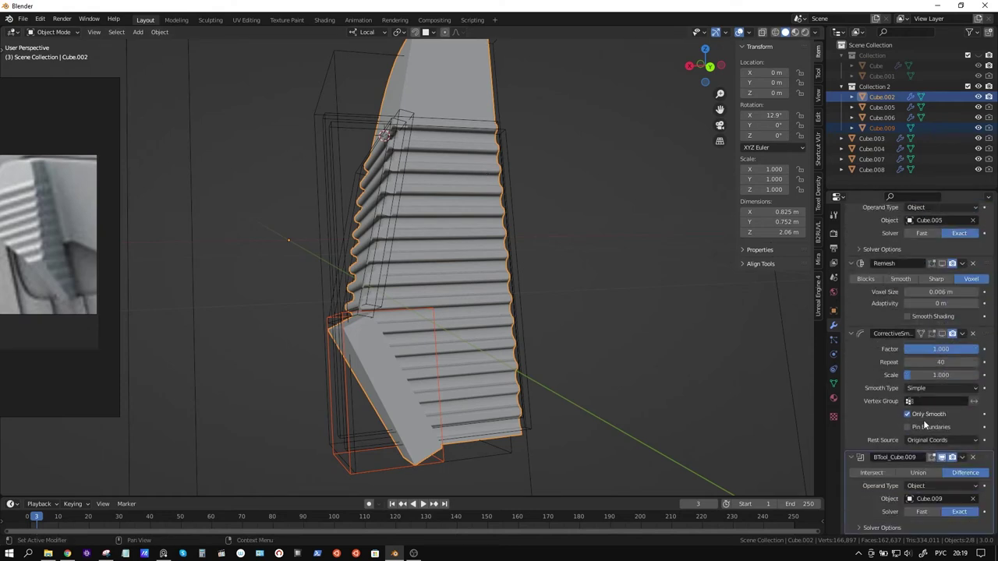
pyautogui.moveTo(533, 341)
pyautogui.mouseDown(button='middle')
pyautogui.moveTo(545, 307)
pyautogui.moveTo(445, 361)
pyautogui.moveTo(469, 352)
pyautogui.mouseUp(button='middle')
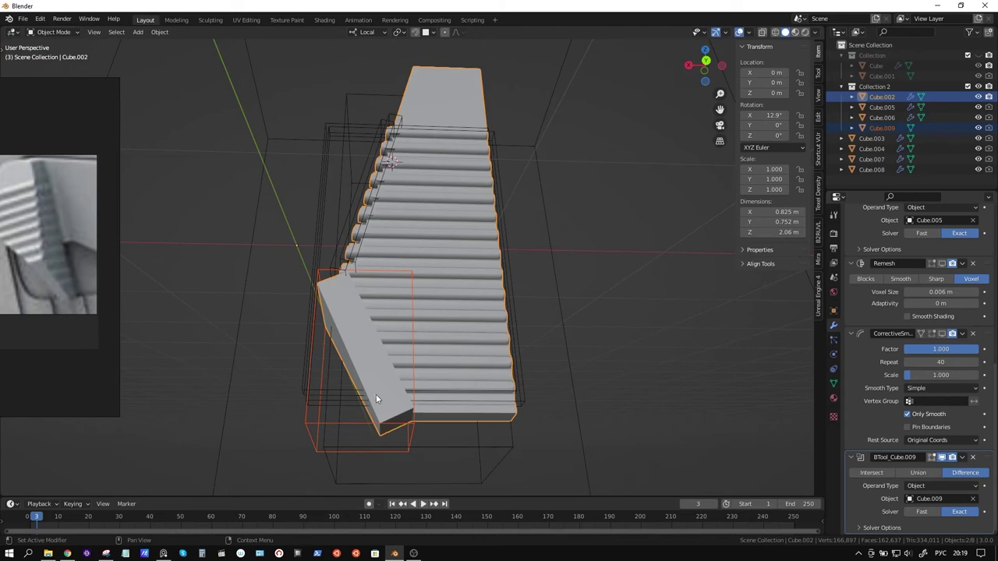
# Step: Undo the slab's boolean cut and reselect the slab Cube.009
pyautogui.hotkey('ctrl', 'z')
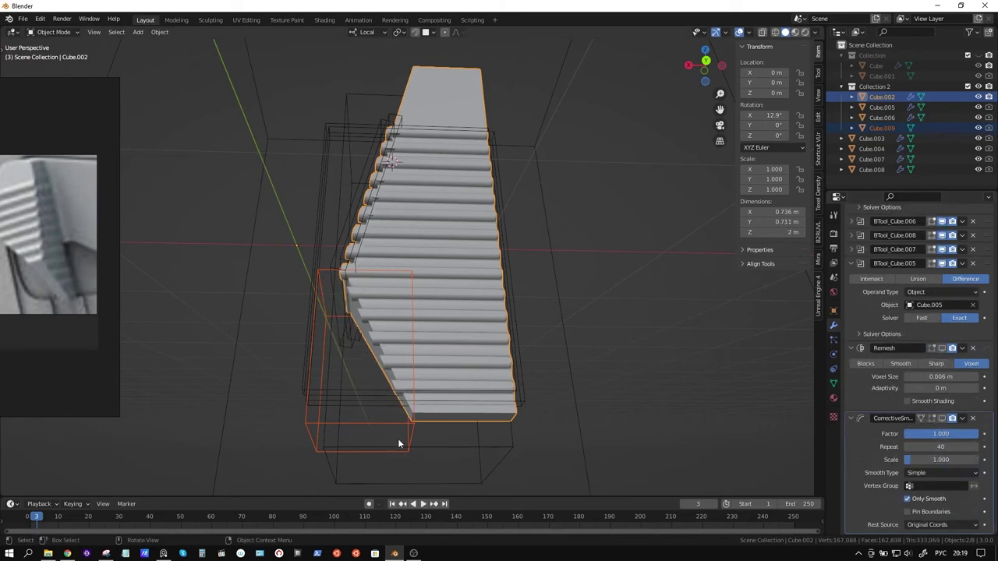
pyautogui.moveTo(407, 350)
pyautogui.mouseDown(button='middle')
pyautogui.moveTo(459, 346)
pyautogui.moveTo(429, 358)
pyautogui.mouseUp(button='middle')
pyautogui.scroll(-1, 429, 357)
pyautogui.click(430, 412)
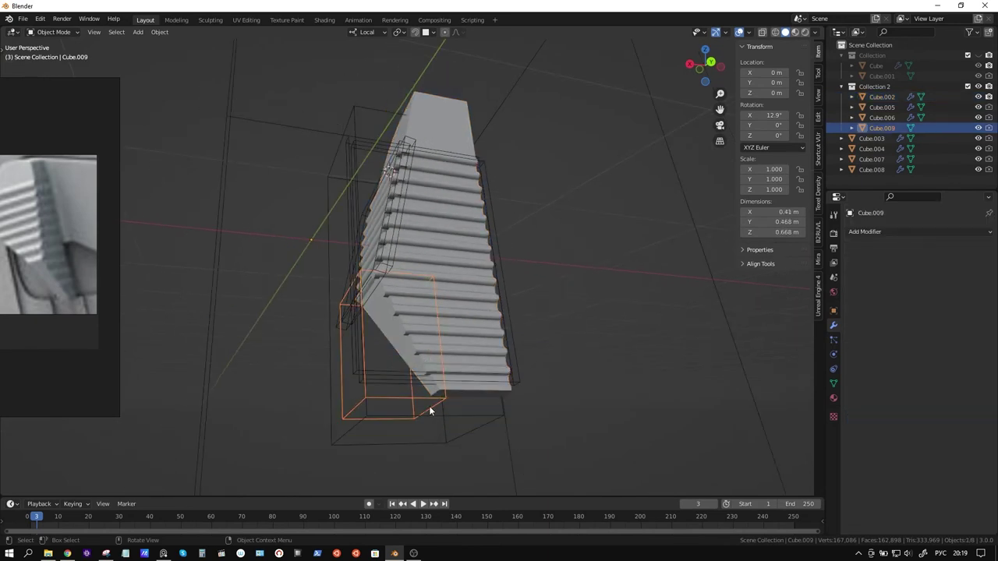
# Step: In Edit Mode, dissolve the extra edge loop on the cutter Cube.009
pyautogui.press('Tab')
pyautogui.moveTo(429, 411); pyautogui.dragTo(438, 373, button='middle')
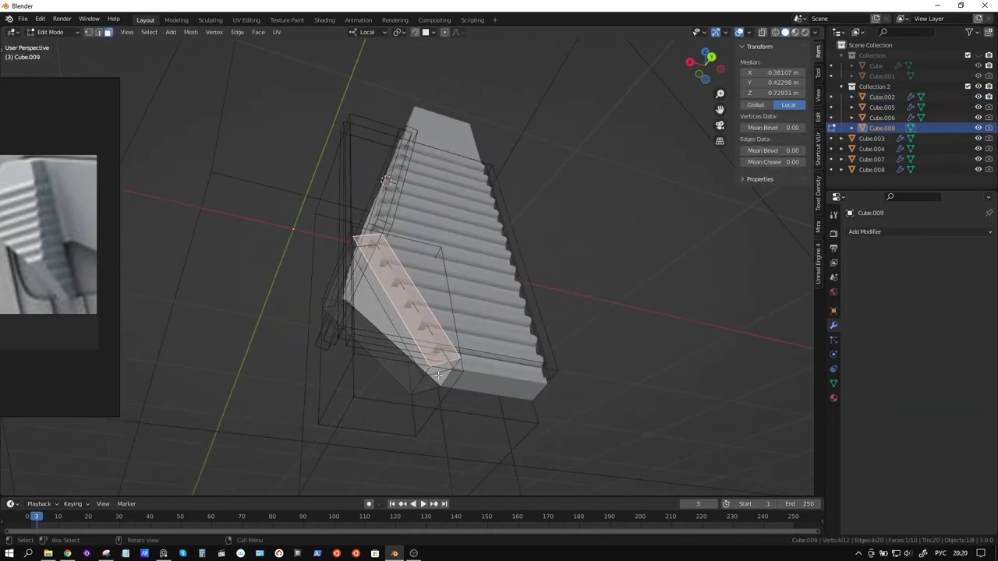
pyautogui.press('2')
pyautogui.keyDown('alt'); pyautogui.click(440, 378); pyautogui.keyUp('alt')
pyautogui.press('x')
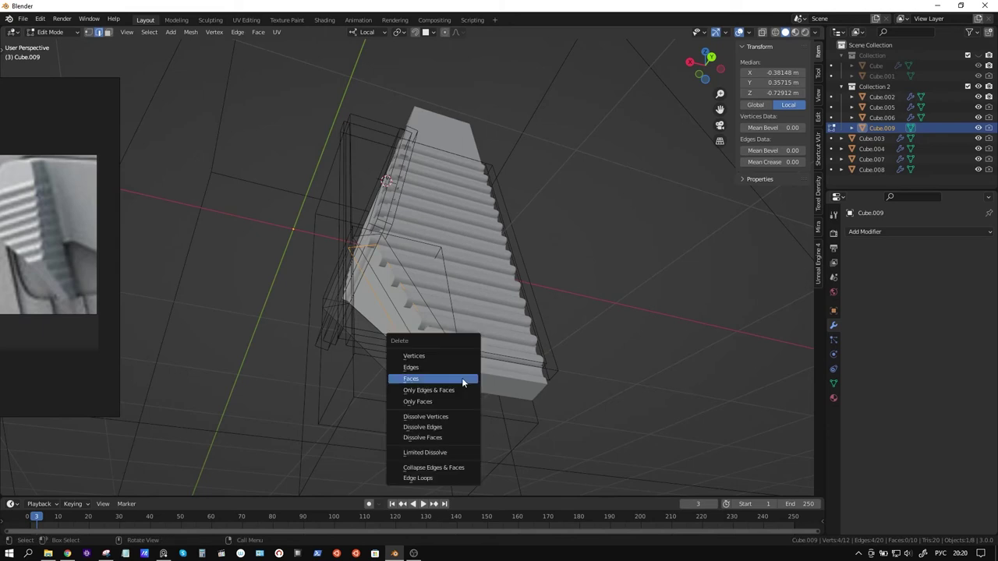
pyautogui.click(448, 426)
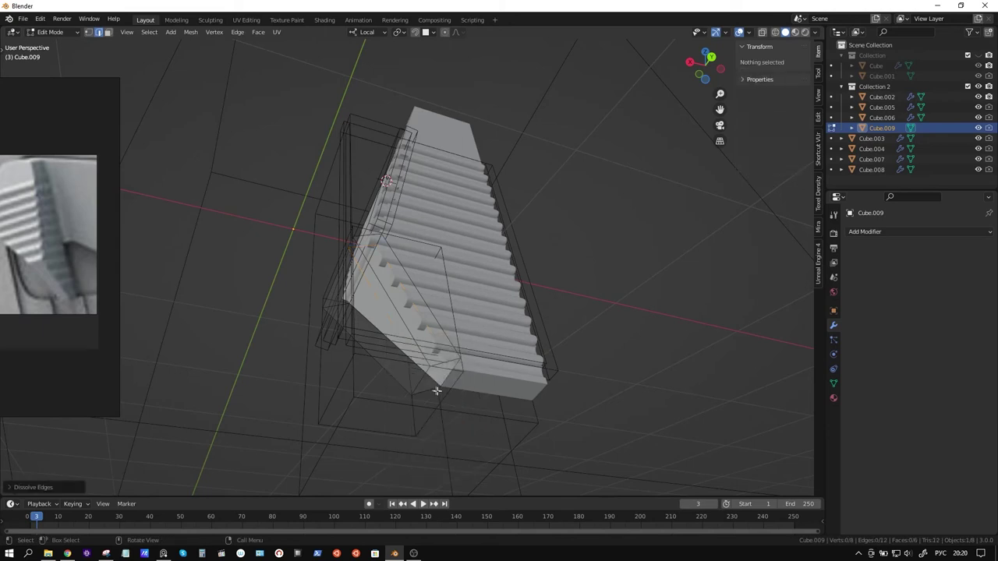
# Step: Extrude the cutter's small lower face downward
pyautogui.press('3')
pyautogui.click(431, 385)
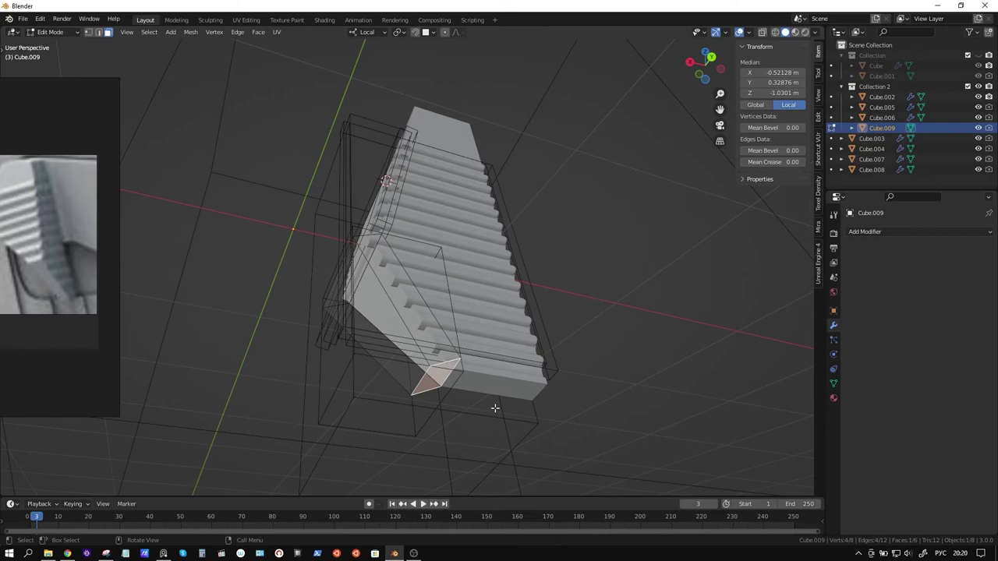
pyautogui.moveTo(483, 379); pyautogui.dragTo(468, 379, button='middle')
pyautogui.press('g')
pyautogui.press('Escape')
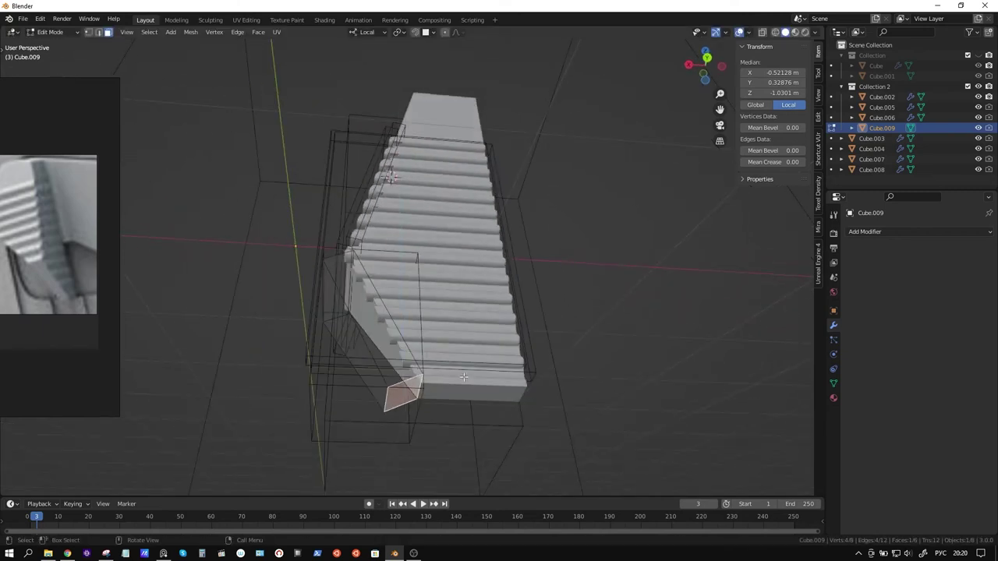
pyautogui.press('e')
pyautogui.click(463, 385)
# Step: Extrude the bottom faces further into a longer slanted block, then return to Object Mode
pyautogui.moveTo(464, 385)
pyautogui.mouseDown(button='middle')
pyautogui.moveTo(631, 400)
pyautogui.moveTo(474, 333)
pyautogui.moveTo(457, 459)
pyautogui.moveTo(571, 443)
pyautogui.moveTo(446, 333)
pyautogui.mouseUp(button='middle')
pyautogui.keyDown('shift'); pyautogui.click(458, 458); pyautogui.keyUp('shift')
pyautogui.press('e')
pyautogui.click(546, 452)
pyautogui.click(447, 306)
pyautogui.moveTo(474, 369)
pyautogui.mouseDown(button='middle')
pyautogui.moveTo(527, 404)
pyautogui.moveTo(494, 406)
pyautogui.mouseUp(button='middle')
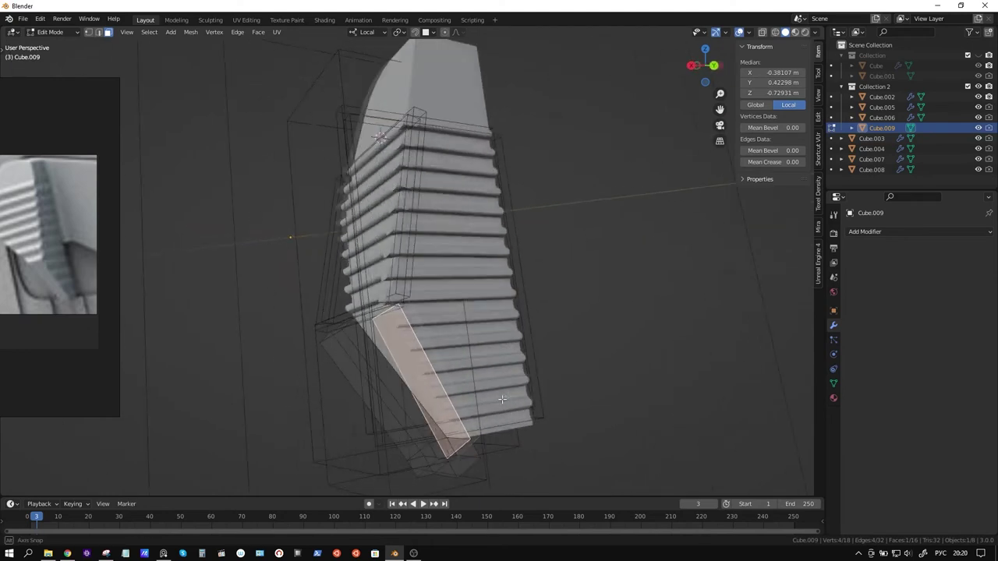
pyautogui.press('Tab')
pyautogui.moveTo(408, 375)
pyautogui.mouseDown(button='middle')
pyautogui.moveTo(456, 387)
pyautogui.moveTo(491, 358)
pyautogui.mouseUp(button='middle')
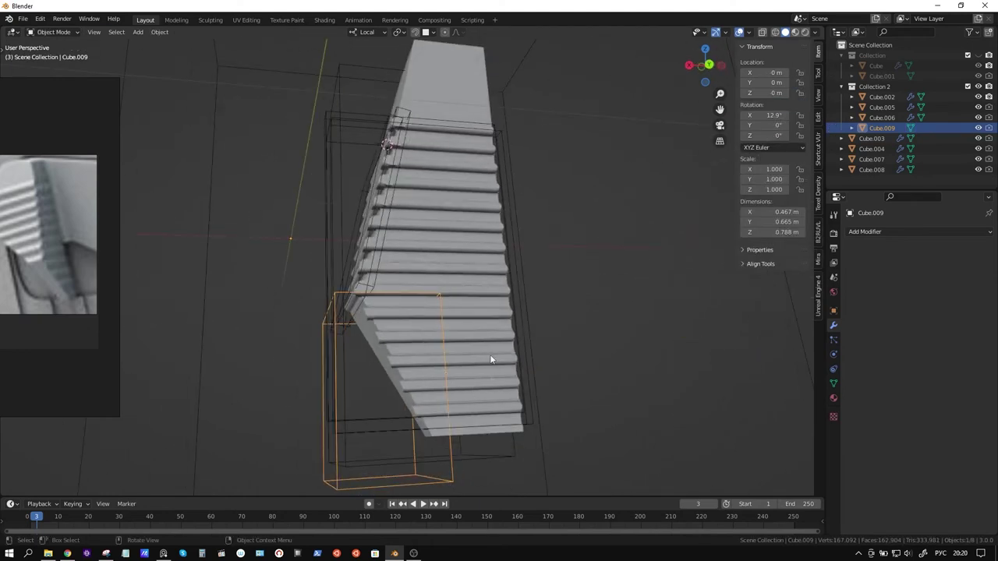
# Step: BoolTool-difference Cube.009 out of Cube.002, then select the cutter and test a Z move
pyautogui.click(468, 87)
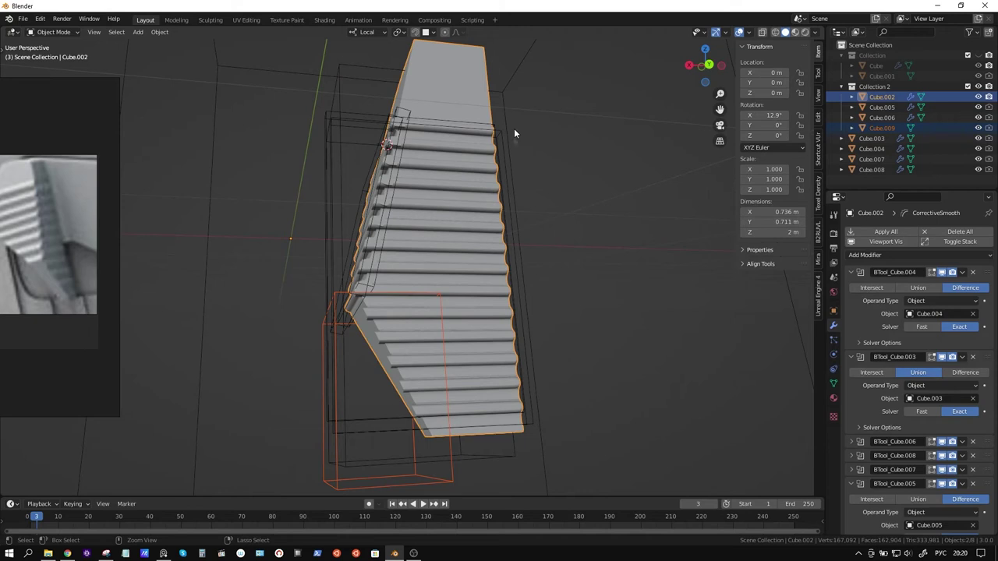
pyautogui.hotkey('ctrl', 'shift', '-')
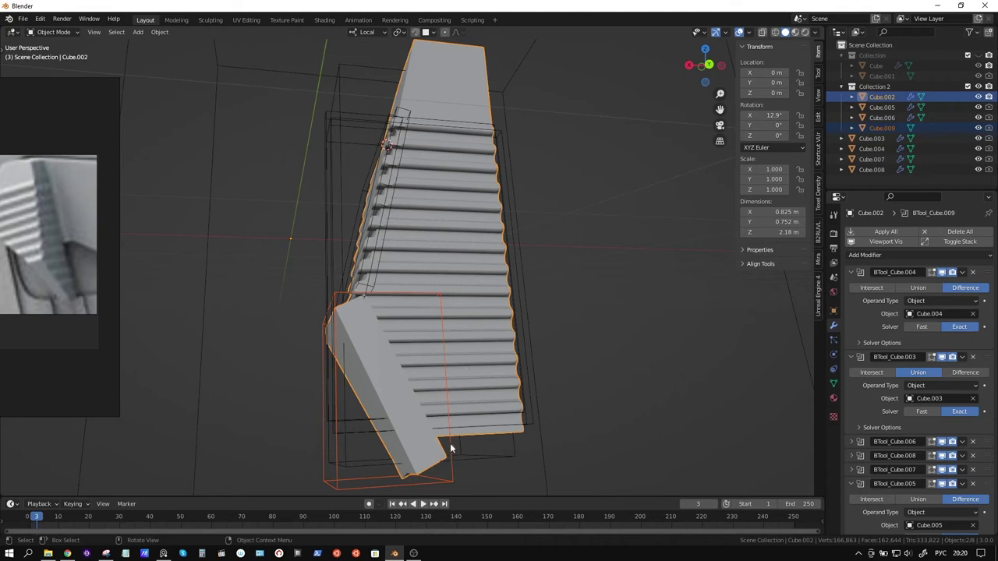
pyautogui.click(451, 445)
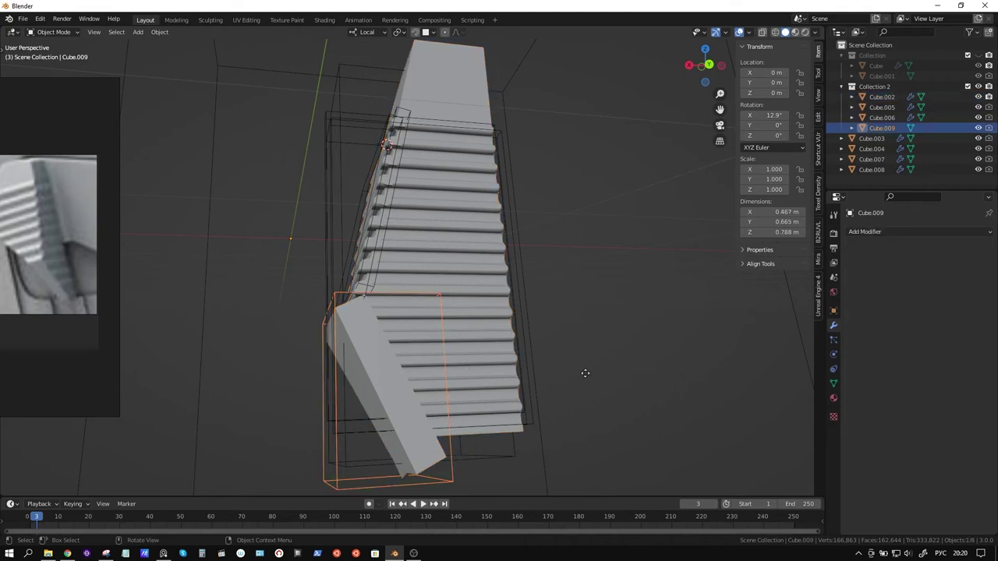
pyautogui.press('g')
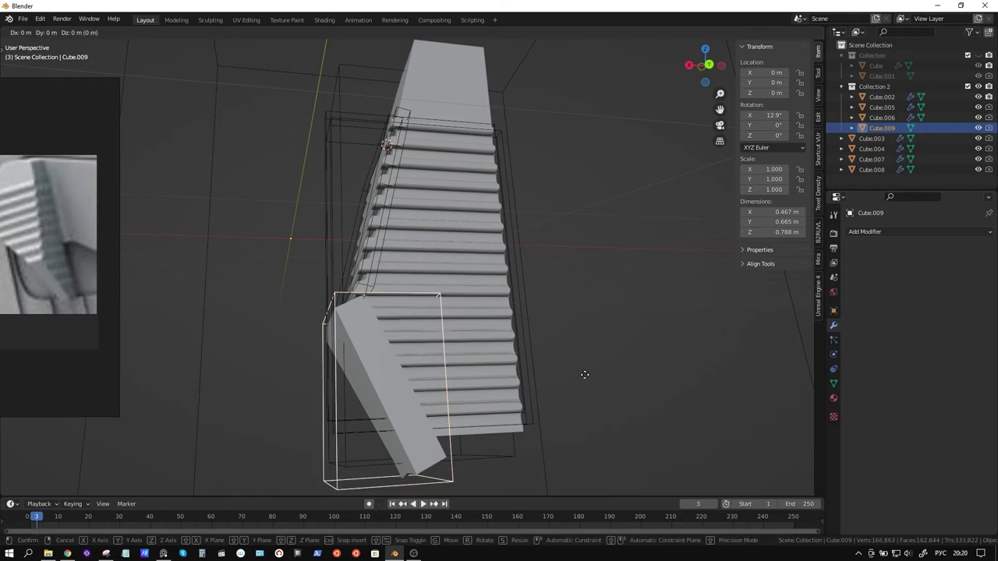
pyautogui.press('z')
pyautogui.press('z')
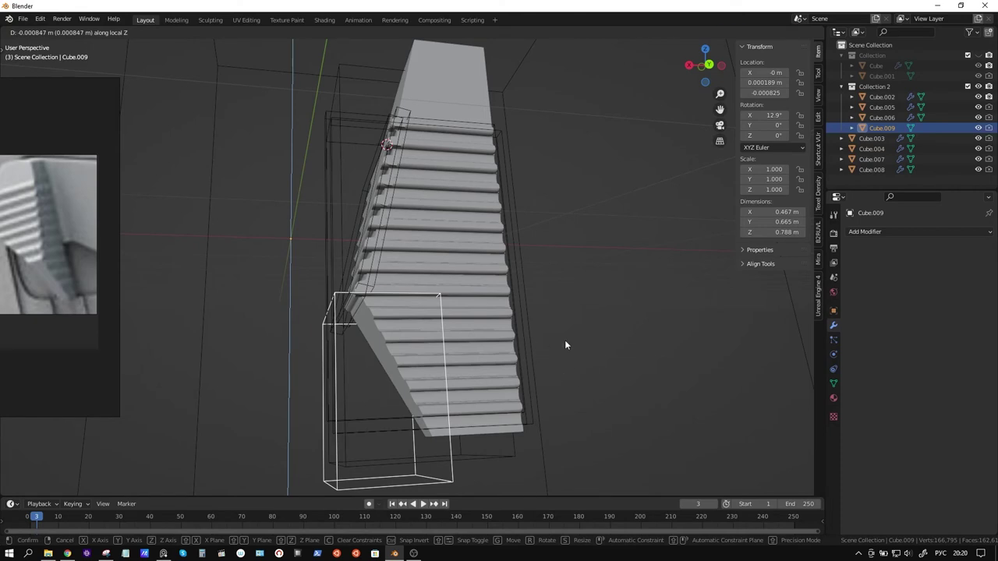
pyautogui.press('Escape')
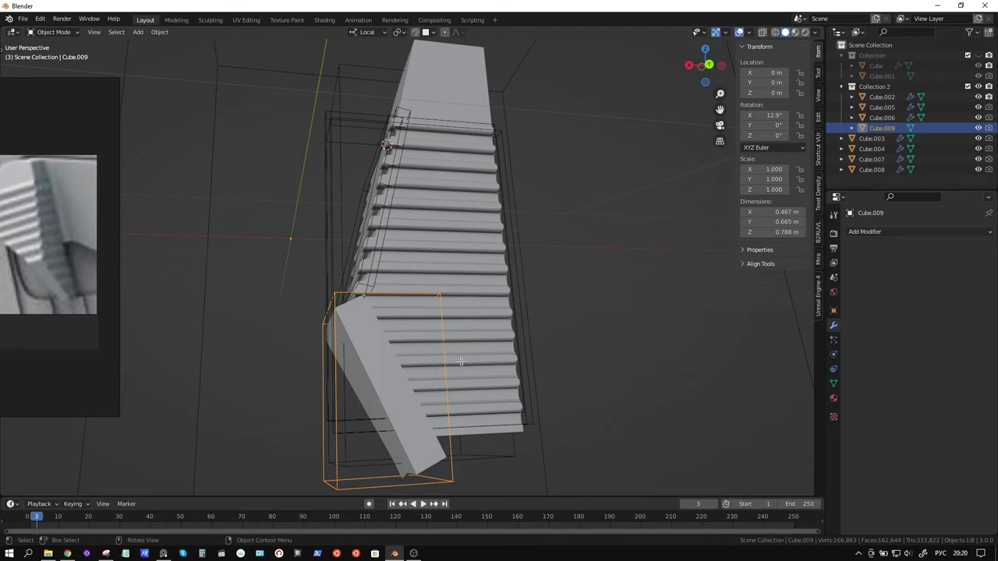
# Step: Nudge the cutter Cube.009 slightly (Y 0.000129, Z 0.000565 m) and reselect Cube.002
pyautogui.press('Tab')
pyautogui.moveTo(464, 379)
pyautogui.mouseDown(button='middle')
pyautogui.moveTo(541, 356)
pyautogui.moveTo(484, 377)
pyautogui.mouseUp(button='middle')
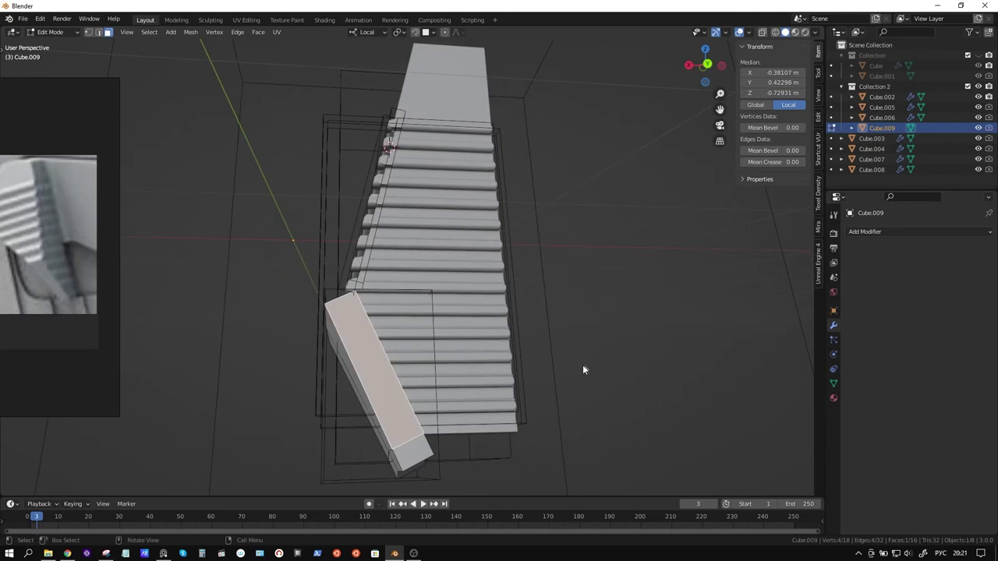
pyautogui.press('Tab')
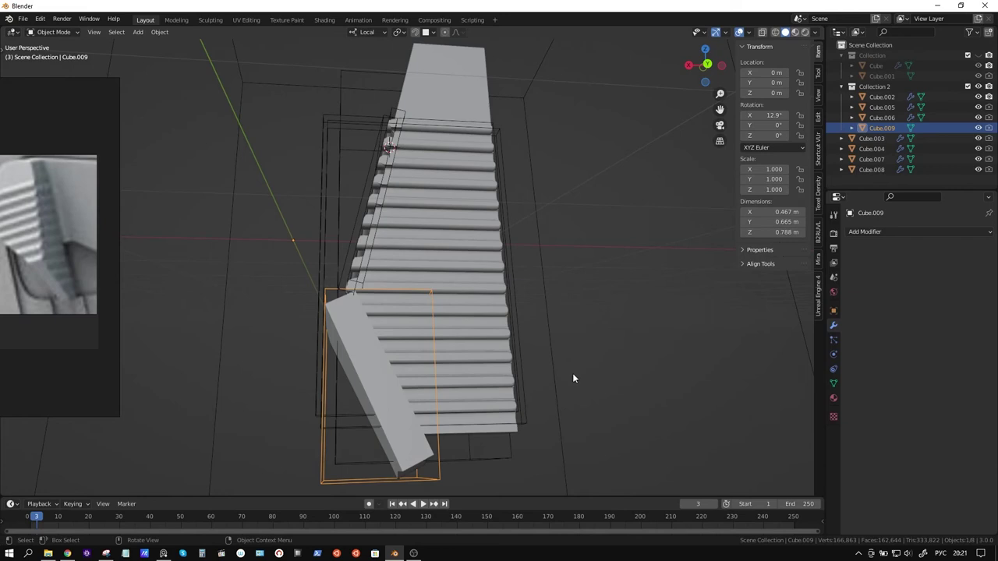
pyautogui.press('g')
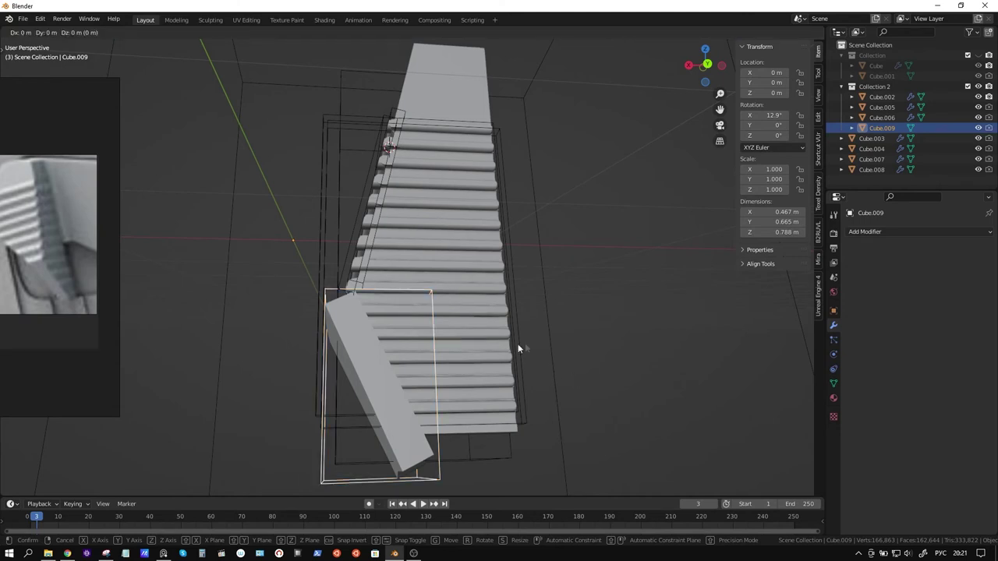
pyautogui.click(553, 341)
pyautogui.moveTo(547, 335)
pyautogui.mouseDown(button='middle')
pyautogui.moveTo(595, 337)
pyautogui.moveTo(504, 177)
pyautogui.mouseUp(button='middle')
pyautogui.click(465, 90)
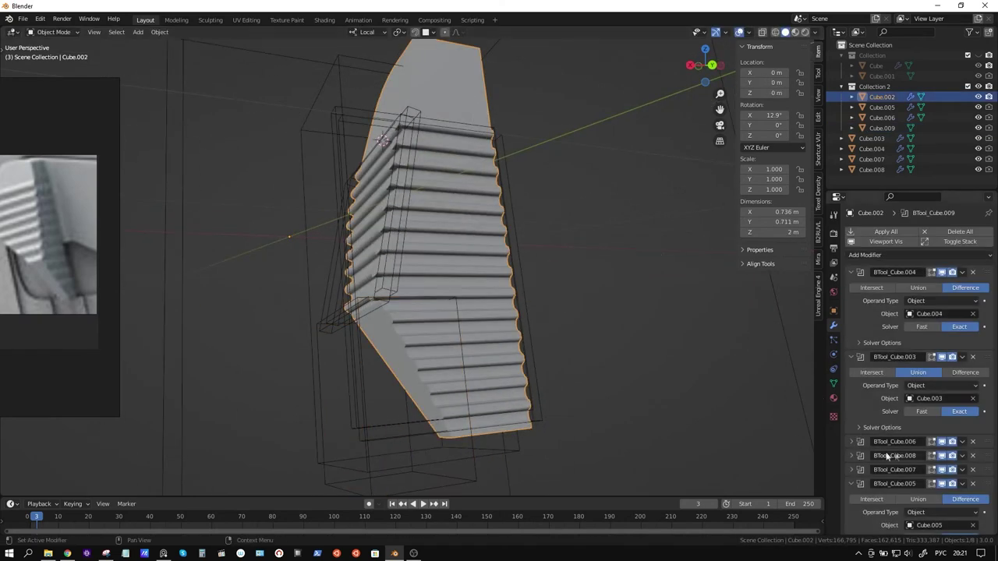
# Step: Move BTool_Cube.009 above Remesh, toggling Remesh's viewport display to compare results
pyautogui.scroll(-3, 934, 443)
pyautogui.scroll(-2, 935, 443)
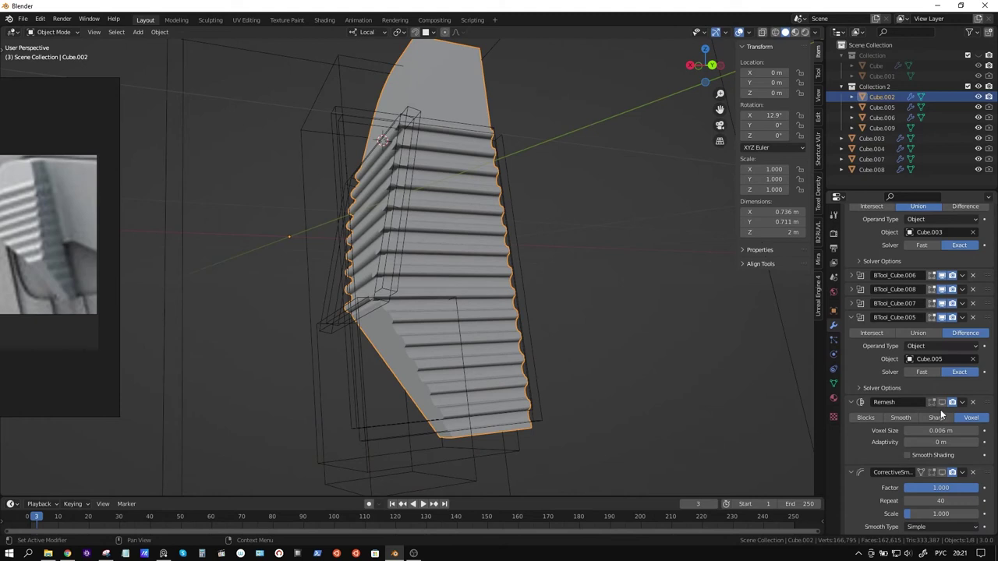
pyautogui.click(942, 473)
pyautogui.click(942, 473)
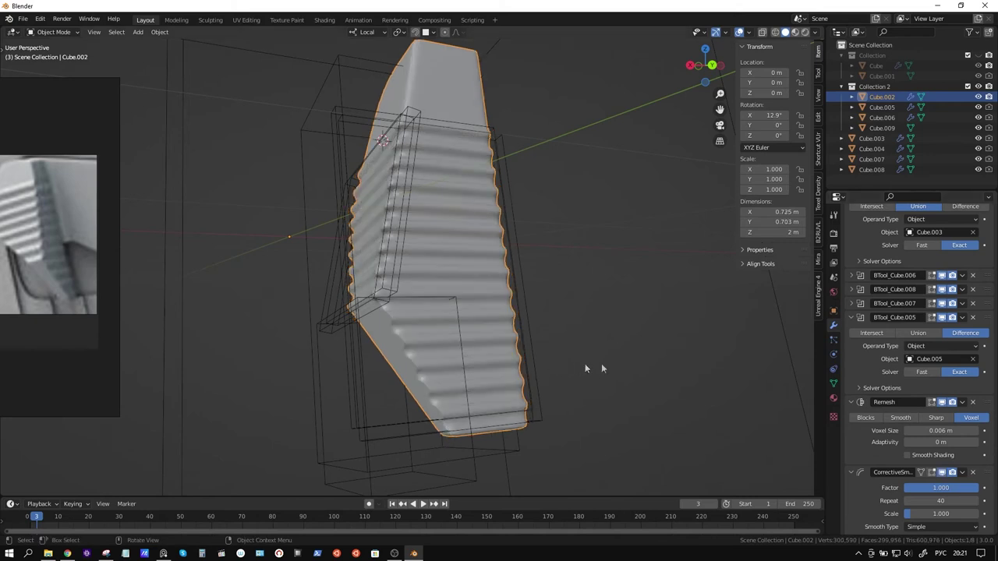
pyautogui.scroll(-2, 923, 419)
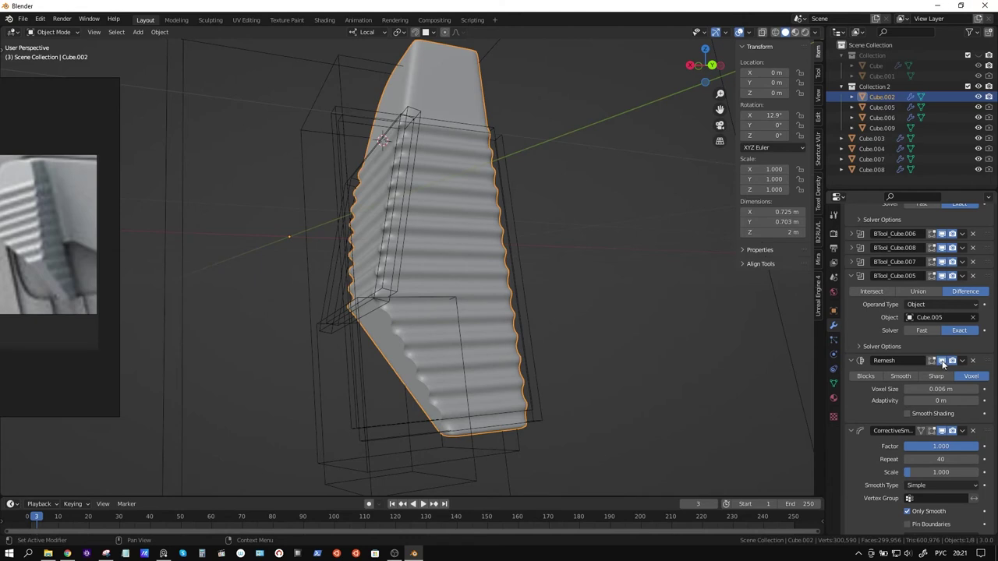
pyautogui.click(943, 362)
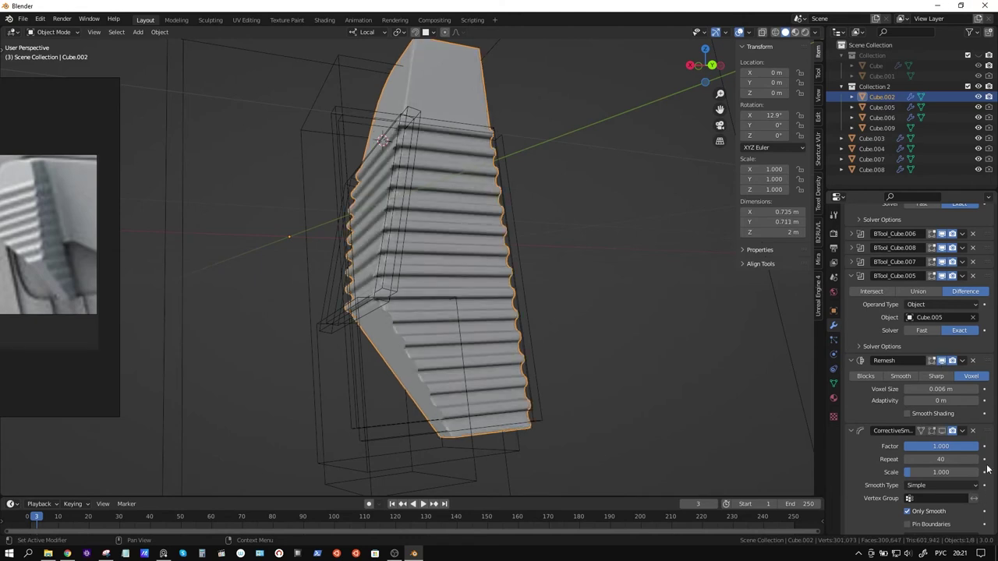
pyautogui.moveTo(985, 463); pyautogui.dragTo(954, 273)
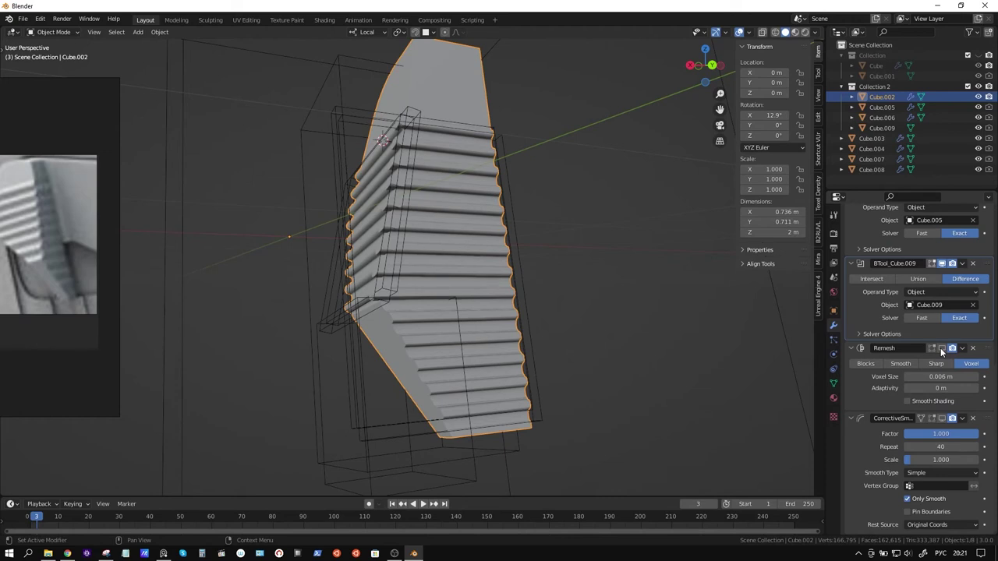
pyautogui.click(941, 351)
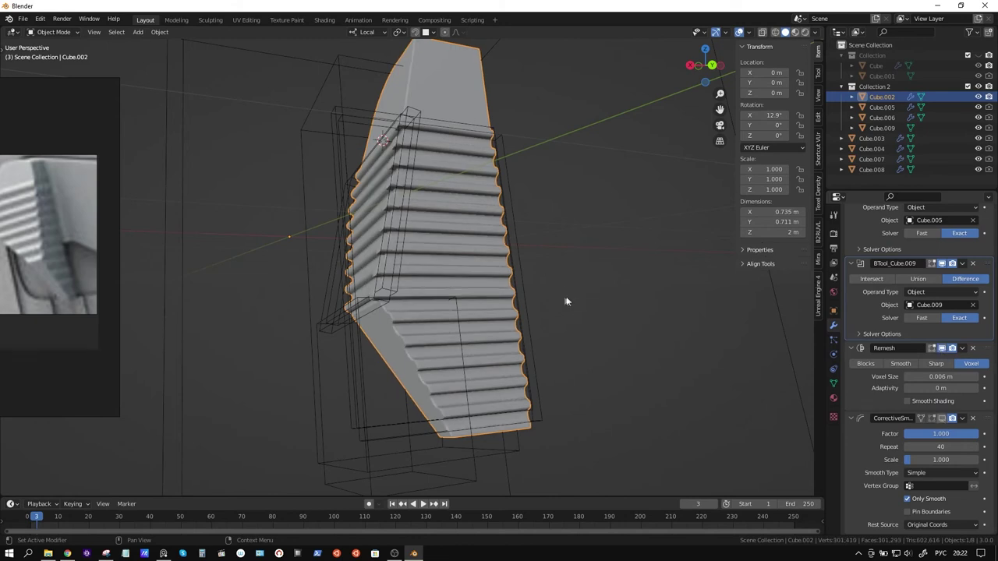
pyautogui.moveTo(534, 292)
pyautogui.mouseDown(button='middle')
pyautogui.moveTo(475, 267)
pyautogui.moveTo(575, 267)
pyautogui.moveTo(499, 350)
pyautogui.moveTo(455, 333)
pyautogui.moveTo(455, 275)
pyautogui.moveTo(503, 300)
pyautogui.mouseUp(button='middle')
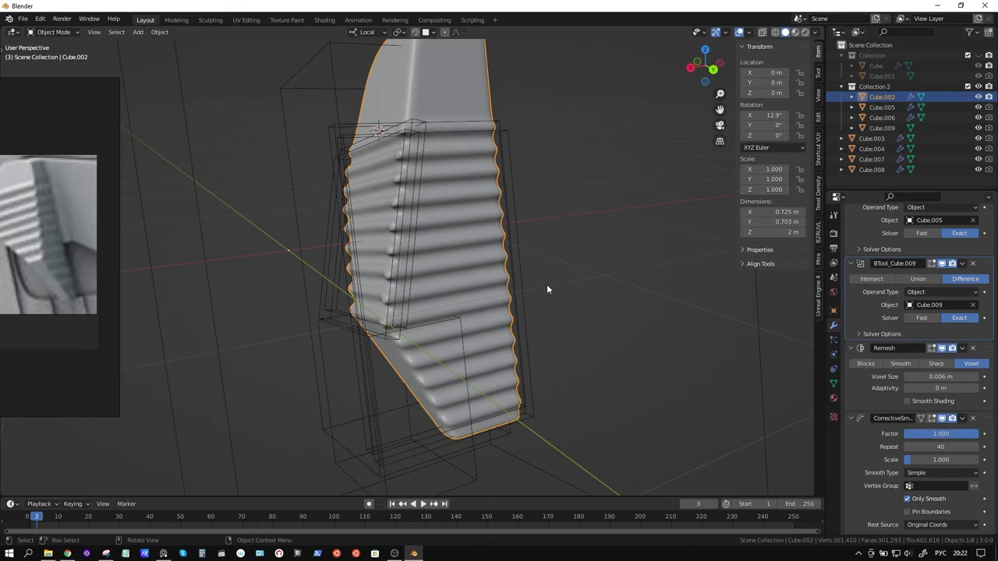
pyautogui.press('shift')
# Step: Duplicate the ribbed panel in place into a new Collection 3 and hide Collection 2
pyautogui.hotkey('shift', 'd')
pyautogui.rightClick(604, 304)
pyautogui.press('m')
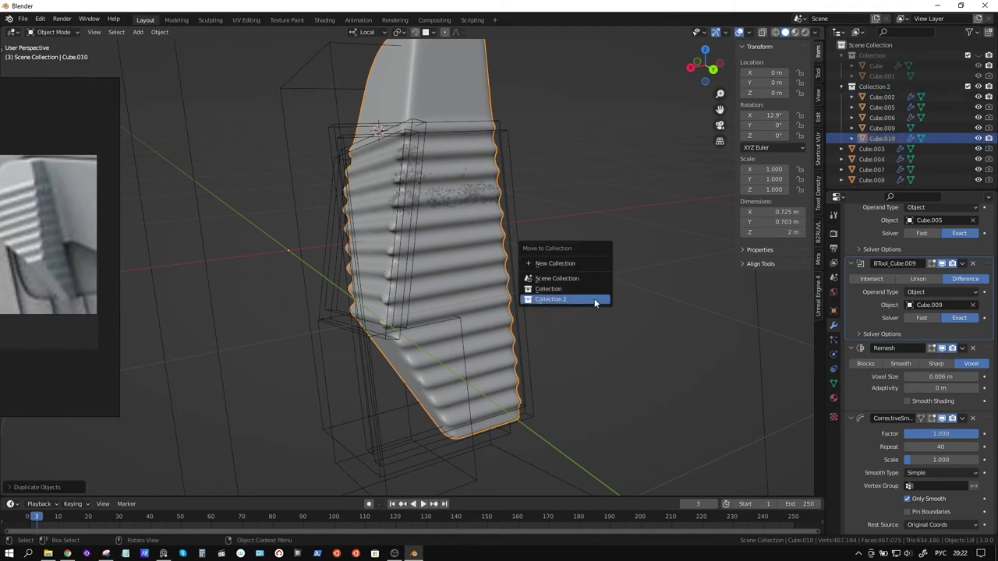
pyautogui.click(575, 265)
pyautogui.click(598, 297)
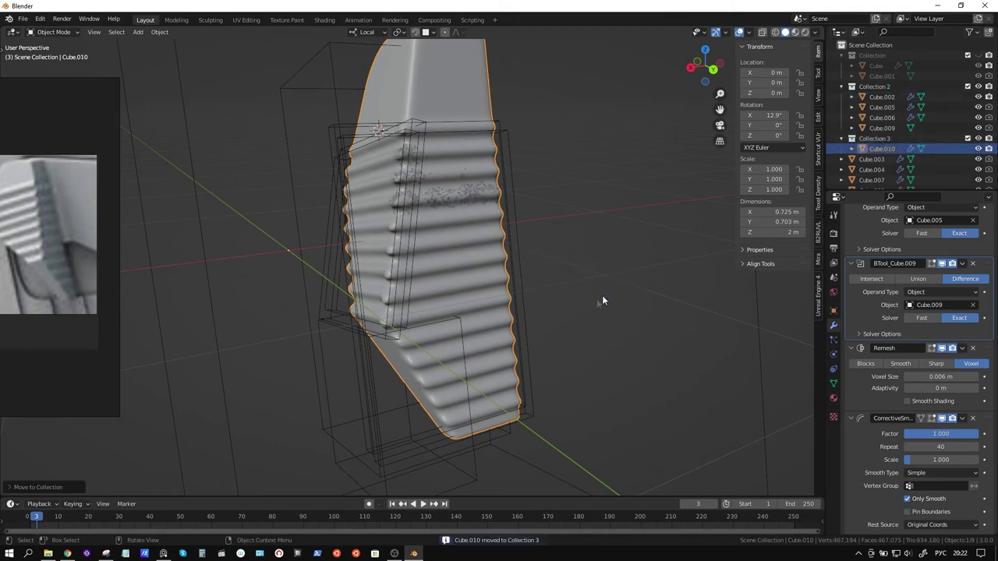
pyautogui.click(967, 87)
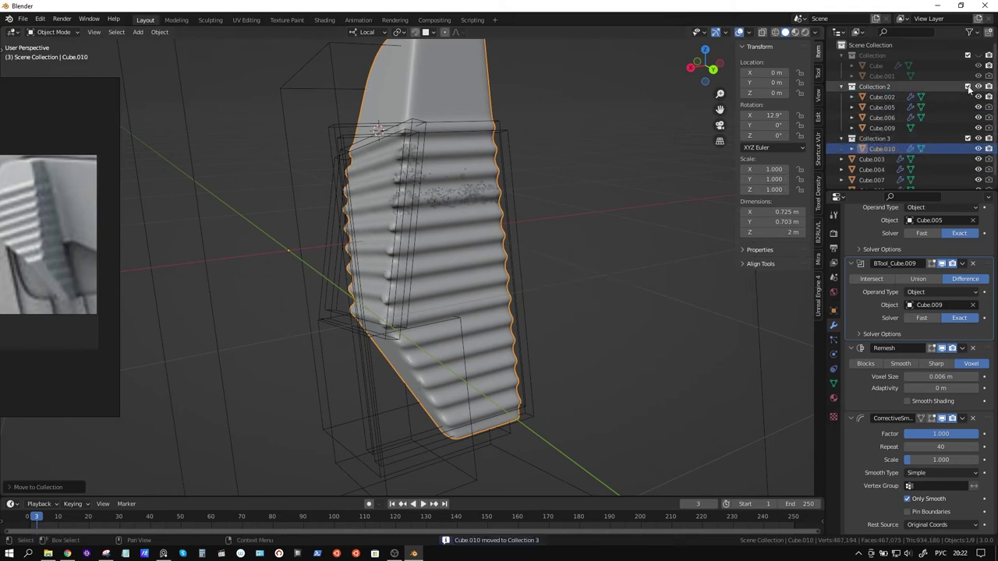
# Step: Delete the loose cutters Cube.003 through Cube.008 and select the duplicate Cube.010
pyautogui.click(585, 160)
pyautogui.click(481, 97)
pyautogui.scroll(3, 956, 281)
pyautogui.scroll(3, 957, 289)
pyautogui.scroll(3, 960, 296)
pyautogui.scroll(2, 964, 307)
pyautogui.scroll(1, 964, 307)
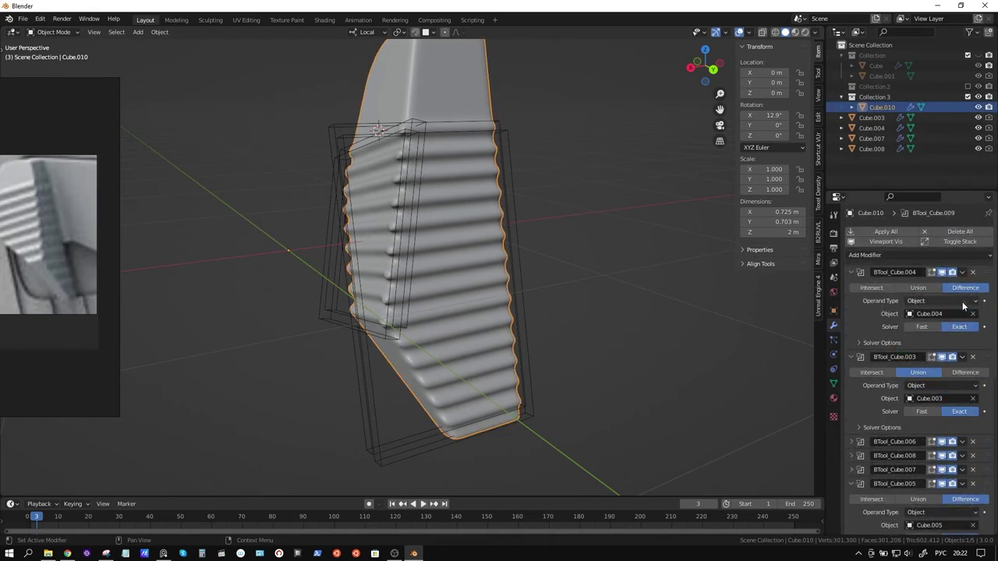
pyautogui.click(872, 117)
pyautogui.keyDown('shift'); pyautogui.click(869, 148); pyautogui.keyUp('shift')
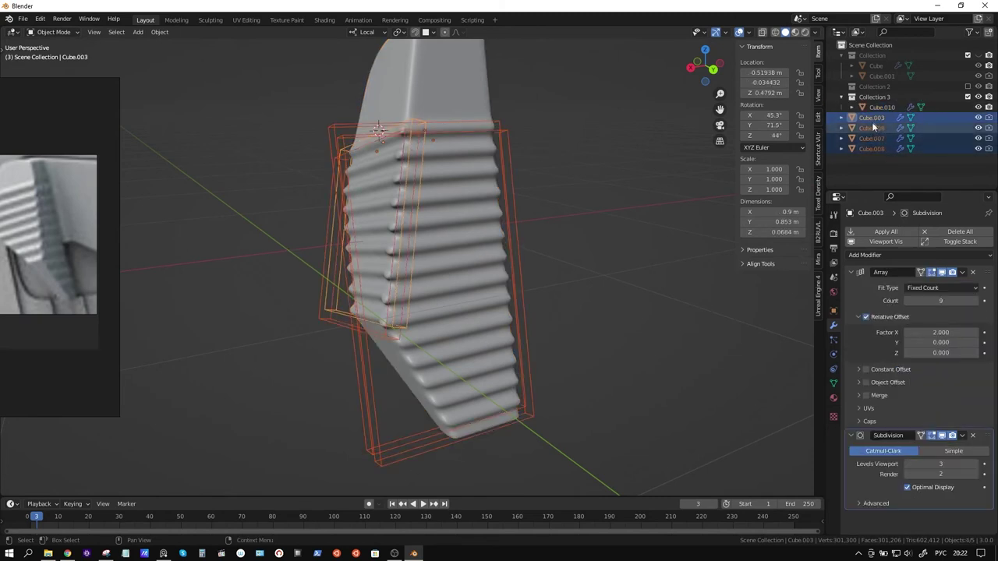
pyautogui.press('Delete')
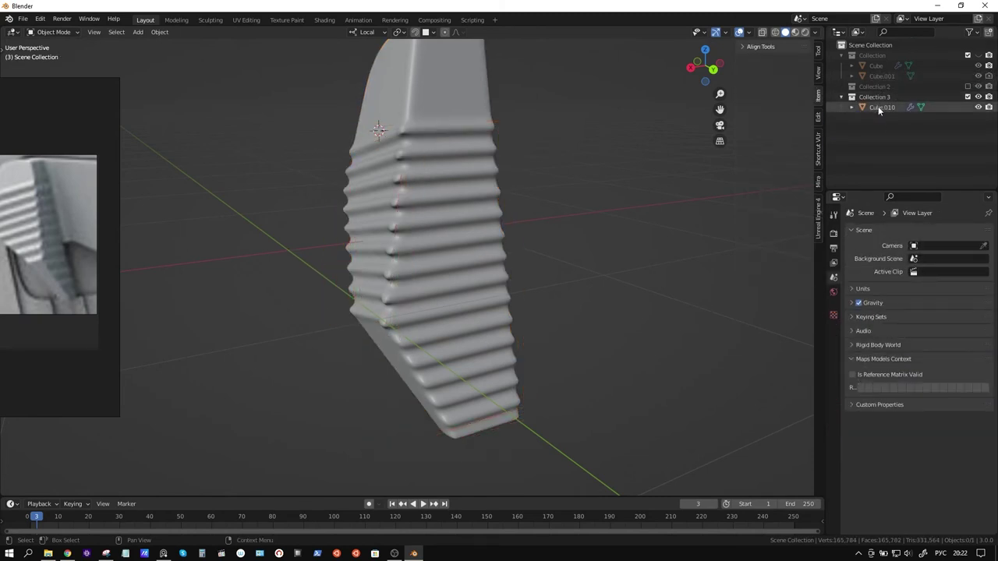
pyautogui.click(877, 106)
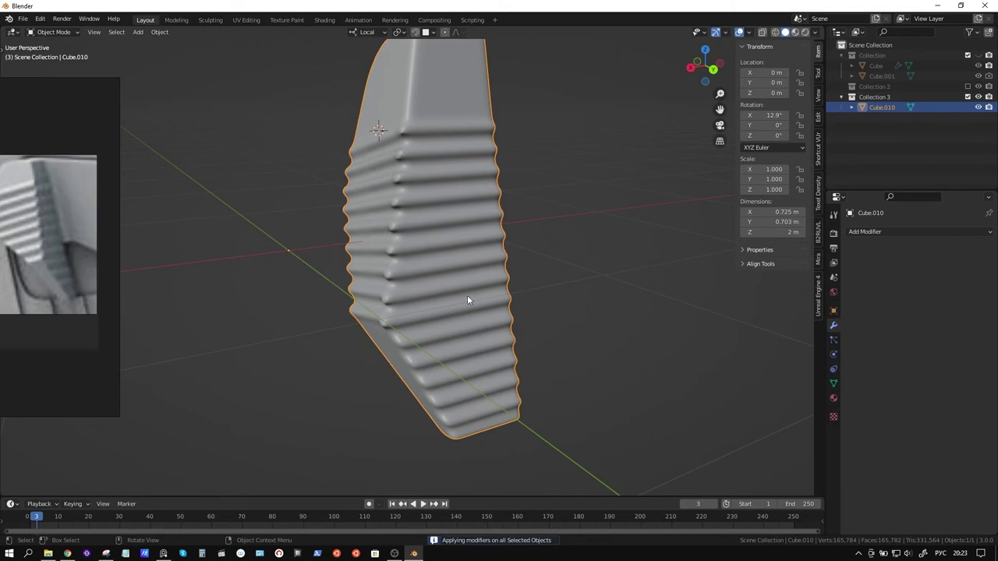
pyautogui.hotkey('ctrl', 'Tab')
# Step: Switch Cube.010 into Sculpt Mode, shrink the brush, and try a small stroke near a rib
pyautogui.click(456, 356)
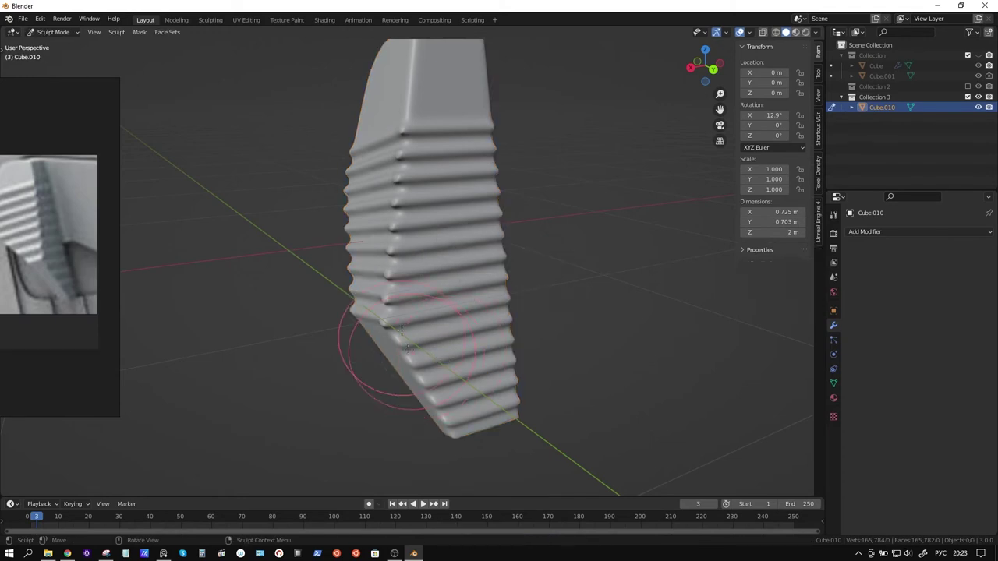
pyautogui.moveTo(401, 389); pyautogui.dragTo(448, 218, button='middle')
pyautogui.press('f')
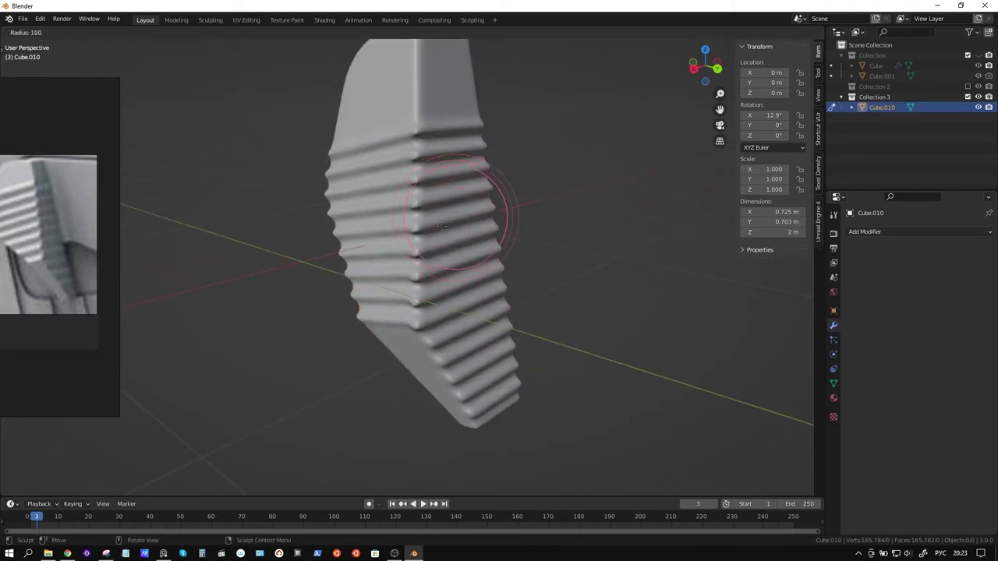
pyautogui.click(408, 245)
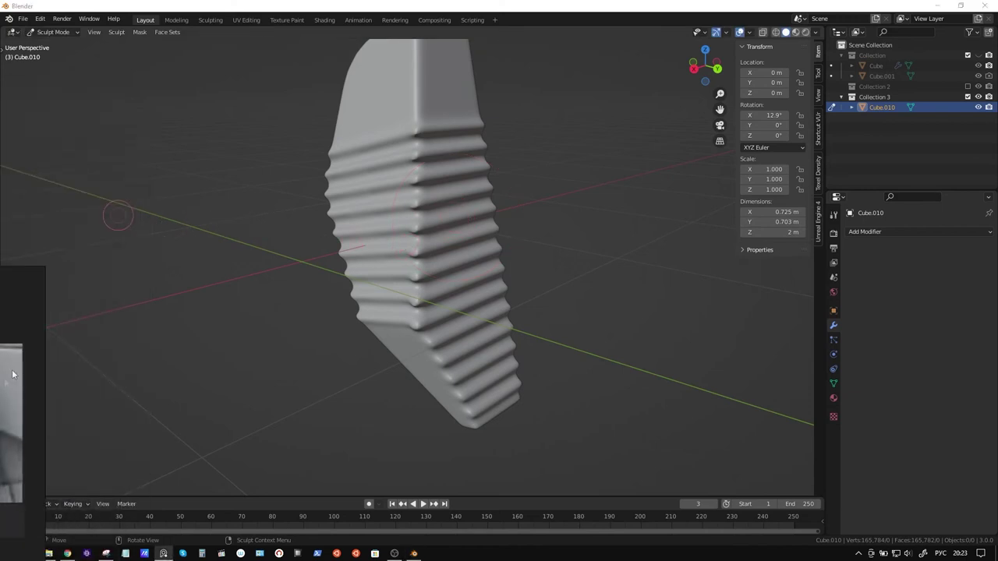
pyautogui.moveTo(398, 233)
pyautogui.mouseDown(button='middle')
pyautogui.moveTo(486, 178)
pyautogui.moveTo(608, 296)
pyautogui.moveTo(597, 262)
pyautogui.moveTo(577, 288)
pyautogui.mouseUp(button='middle')
pyautogui.click(833, 213)
pyautogui.scroll(3, 417, 216)
pyautogui.moveTo(454, 183); pyautogui.dragTo(438, 177)
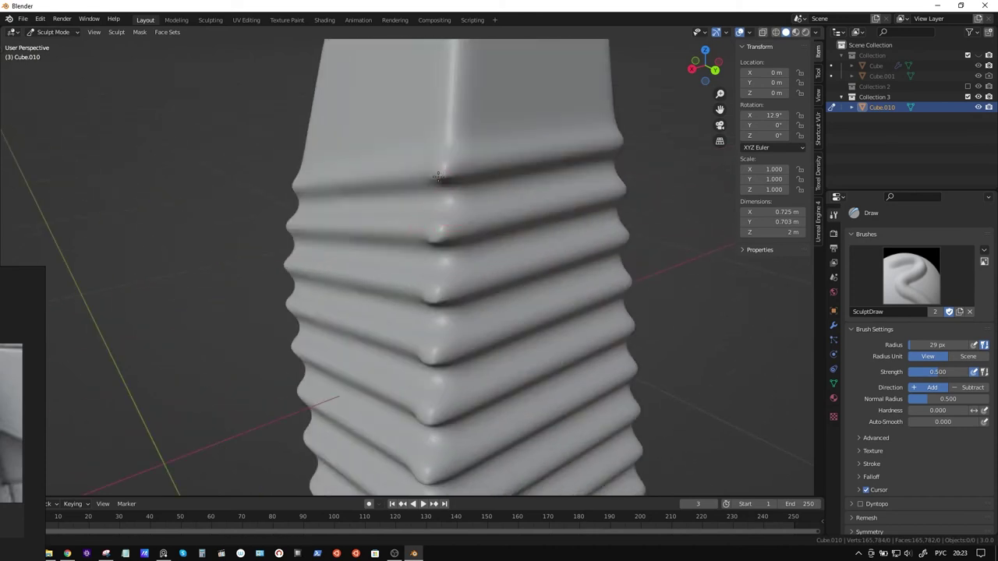
# Step: Adjust the brush radius through 57, 8, 14 and finally 37 px
pyautogui.moveTo(457, 196)
pyautogui.mouseDown(button='middle')
pyautogui.moveTo(470, 196)
pyautogui.moveTo(439, 156)
pyautogui.mouseUp(button='middle')
pyautogui.press('f')
pyautogui.click(473, 223)
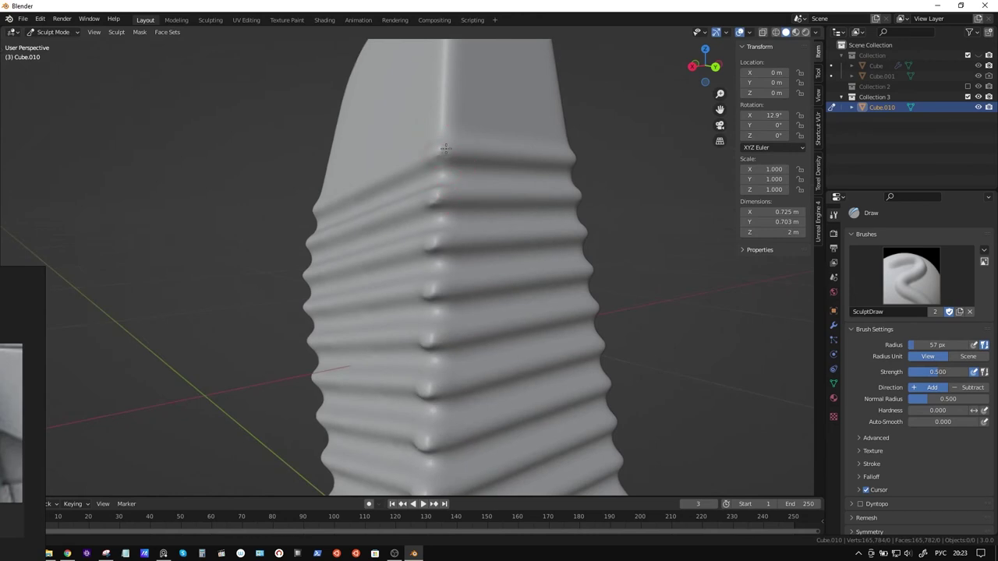
pyautogui.moveTo(489, 189); pyautogui.dragTo(466, 189, button='middle')
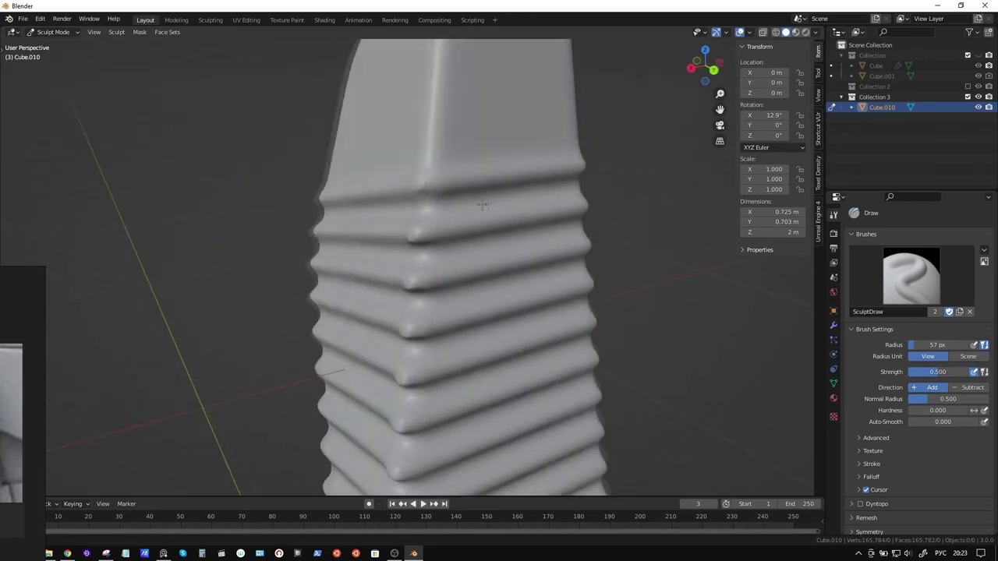
pyautogui.scroll(3, 466, 190)
pyautogui.keyDown('shift'); pyautogui.moveTo(497, 189); pyautogui.dragTo(474, 239, button='middle'); pyautogui.keyUp('shift')
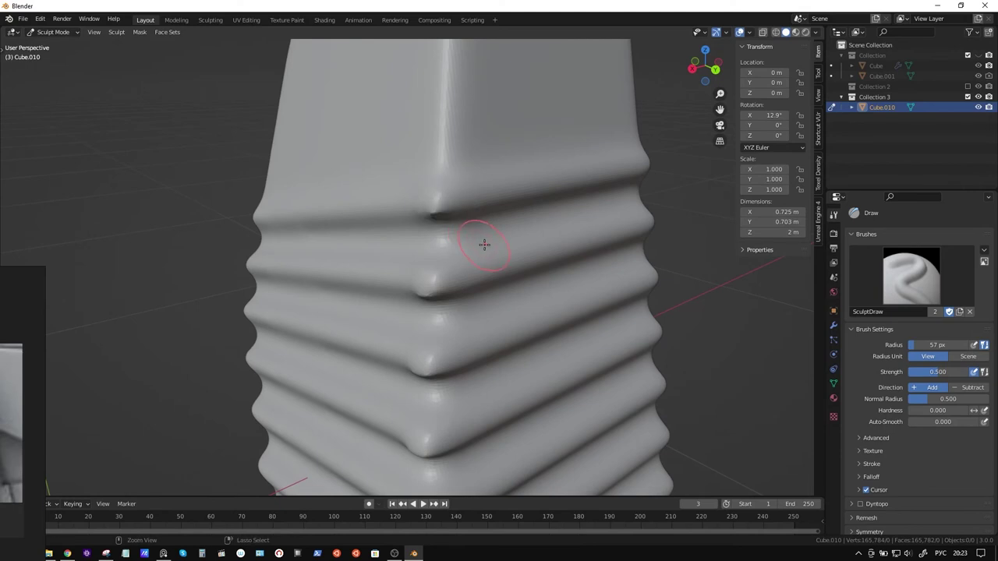
pyautogui.press('f')
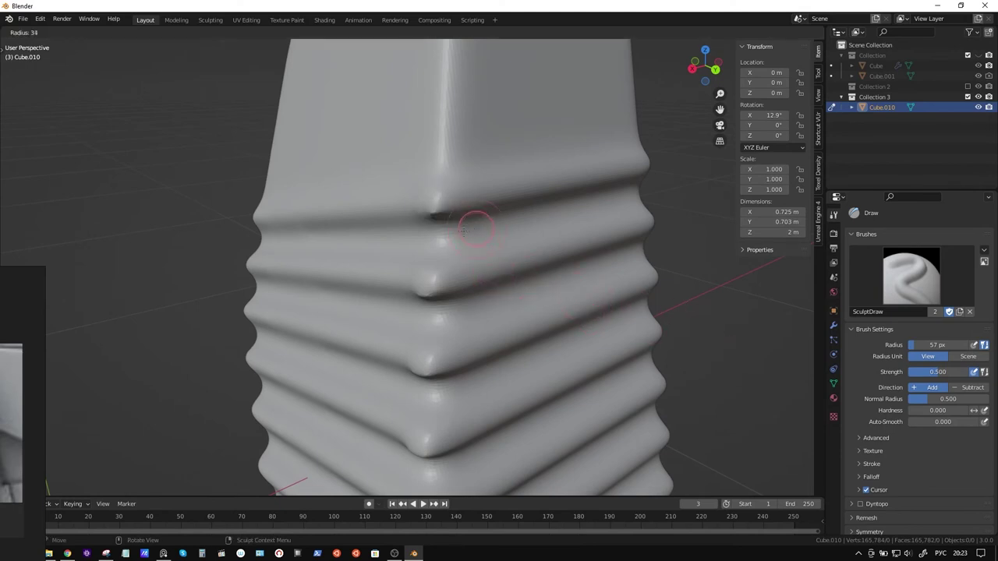
pyautogui.click(449, 234)
pyautogui.press('f')
pyautogui.click(434, 215)
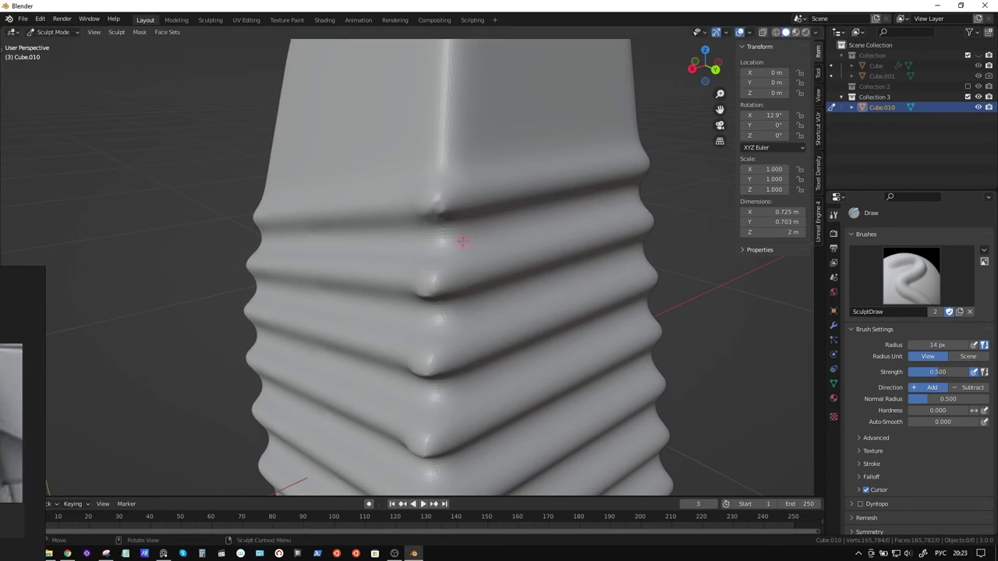
pyautogui.moveTo(437, 215); pyautogui.dragTo(446, 226, button='middle')
pyautogui.press('f')
pyautogui.click(429, 225)
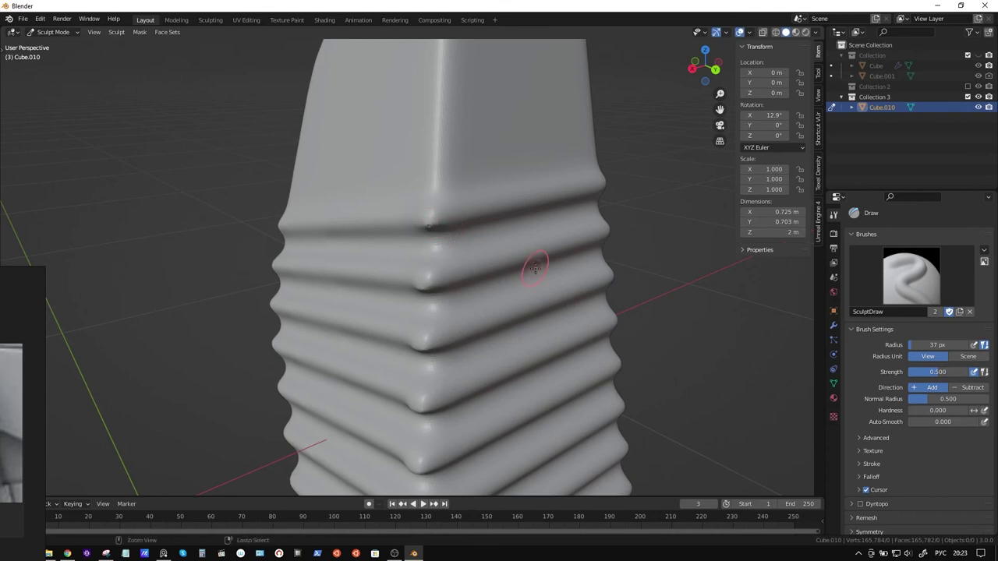
# Step: Turn on Dyntopo for sculpting
pyautogui.click(859, 503)
pyautogui.scroll(-2, 900, 507)
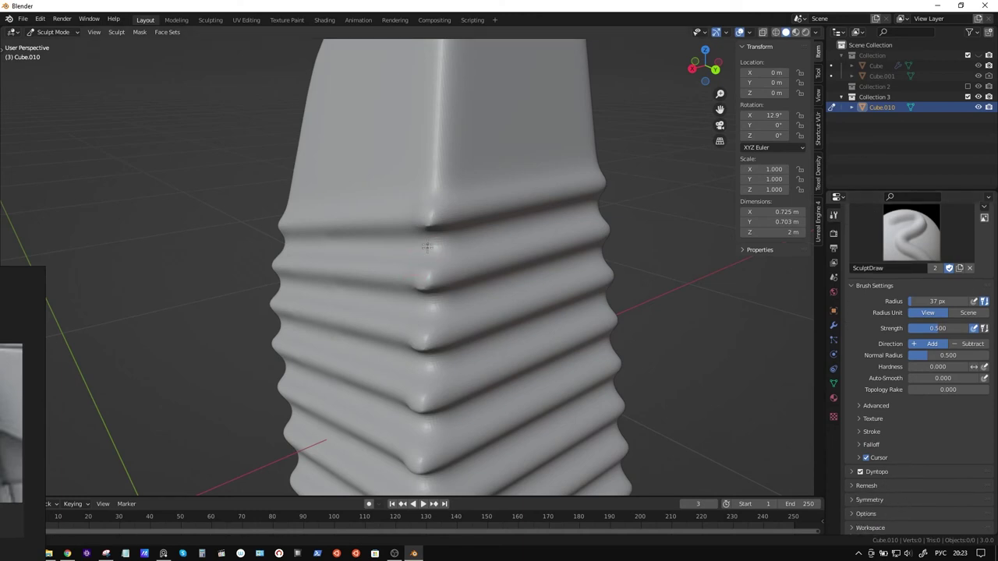
pyautogui.moveTo(427, 248); pyautogui.dragTo(436, 207, button='middle')
pyautogui.moveTo(343, 234); pyautogui.dragTo(290, 195, button='middle')
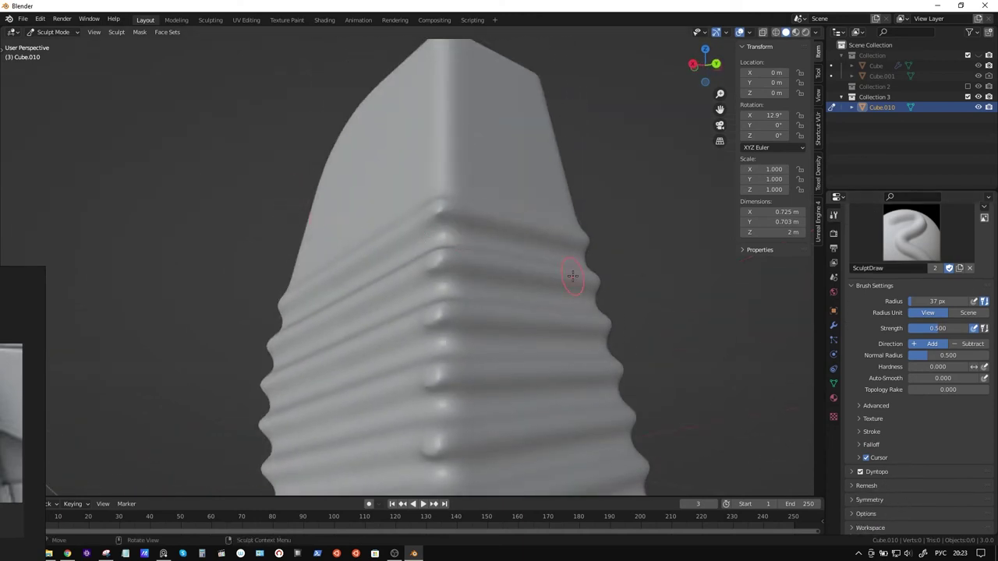
# Step: Try the Pose and Snake Hook brushes, then settle on Scrape
pyautogui.hotkey('shift', 'space')
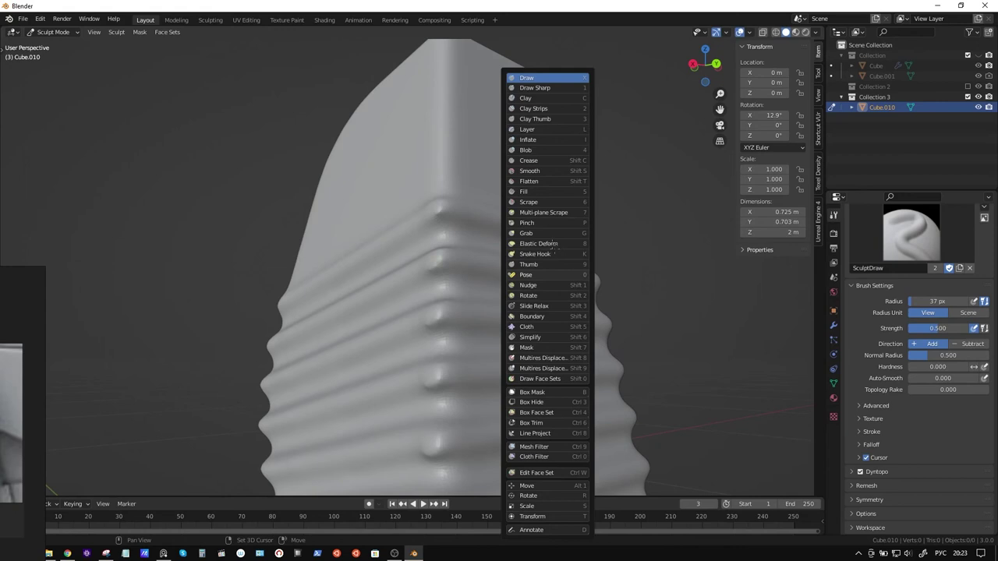
pyautogui.press('0')
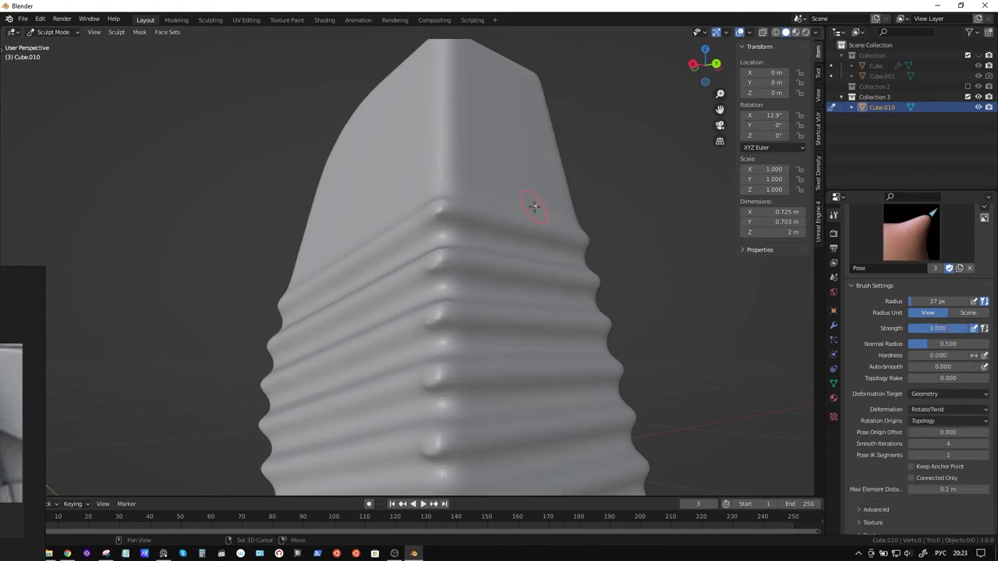
pyautogui.press('k')
pyautogui.hotkey('shift', 'space')
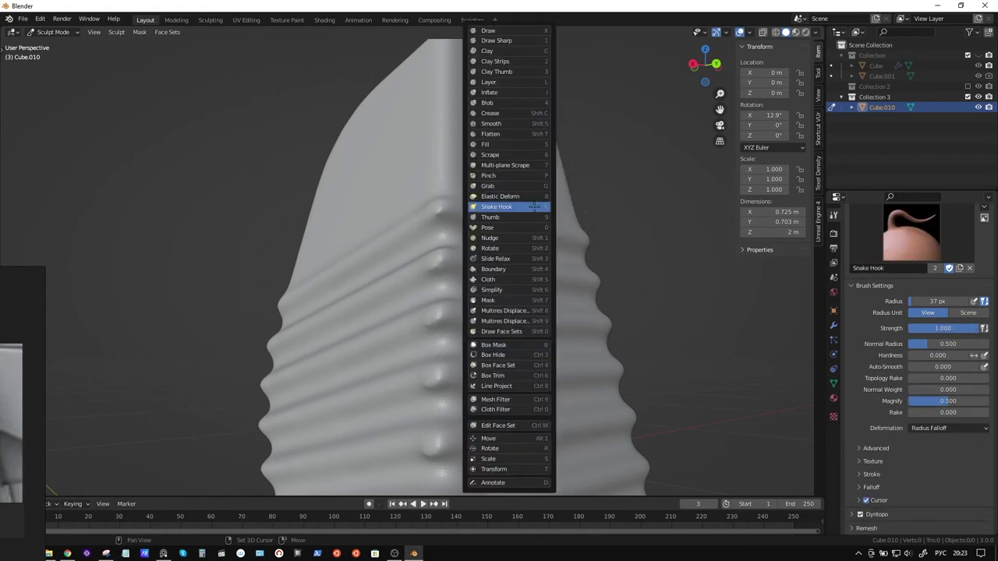
pyautogui.click(505, 156)
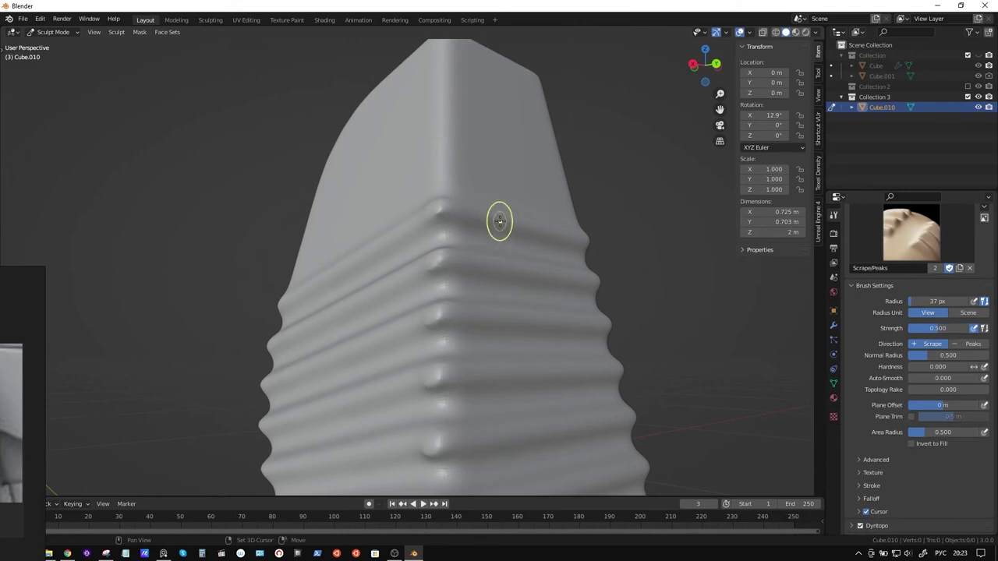
# Step: Set the Scrape brush to strength 0 with a 76 px radius, facing the ridged corner
pyautogui.hotkey('shift', 'f')
pyautogui.click(500, 221)
pyautogui.press('f')
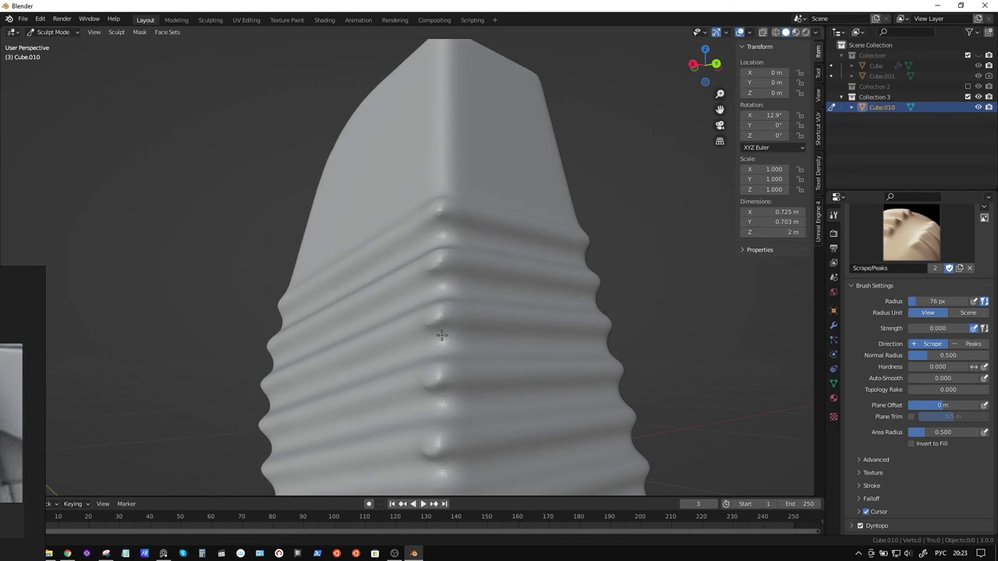
pyautogui.moveTo(474, 412); pyautogui.dragTo(478, 234, button='middle')
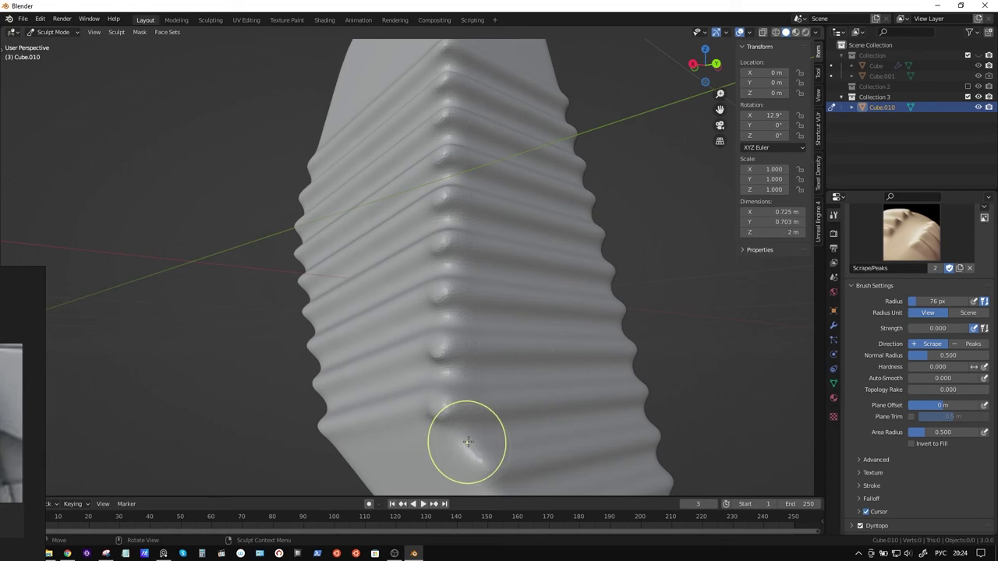
pyautogui.scroll(5, 474, 257)
pyautogui.moveTo(479, 261); pyautogui.dragTo(493, 255, button='middle')
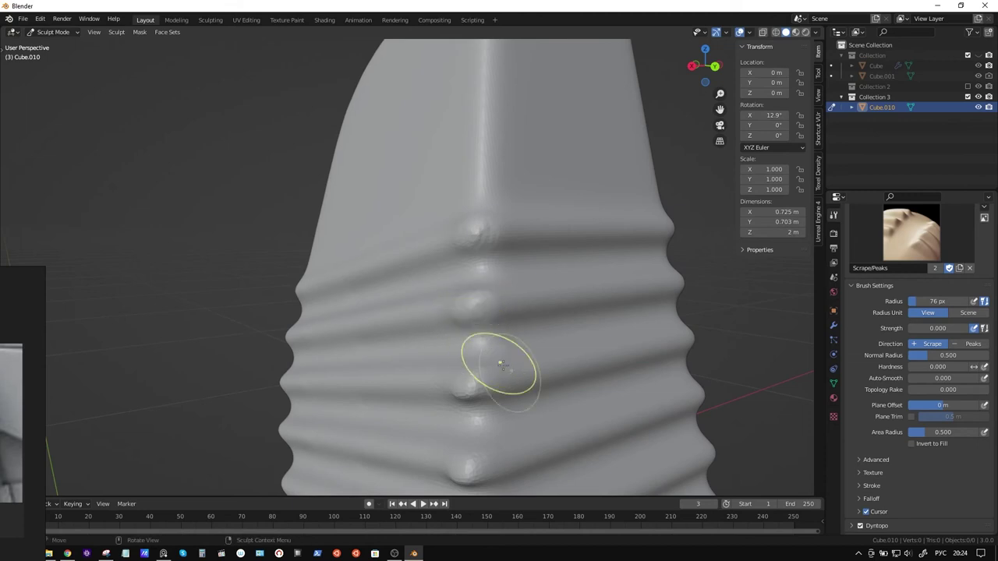
# Step: Scrape the corner-rib bumps from several angles, trimming the panel width to 0.718 m
pyautogui.moveTo(502, 363); pyautogui.dragTo(515, 296, button='middle')
pyautogui.moveTo(508, 356); pyautogui.dragTo(508, 275, button='middle')
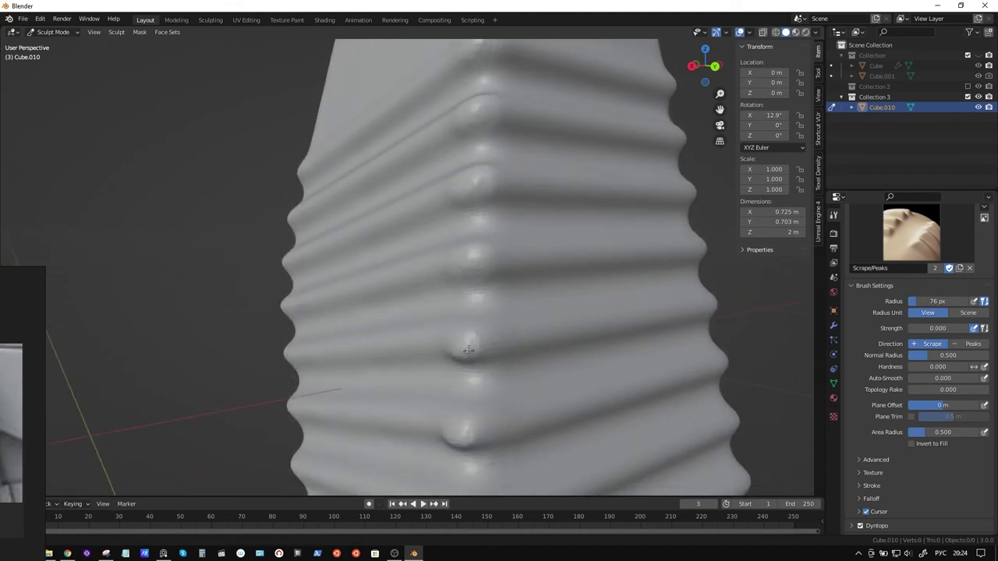
pyautogui.moveTo(512, 356); pyautogui.dragTo(483, 295, button='middle')
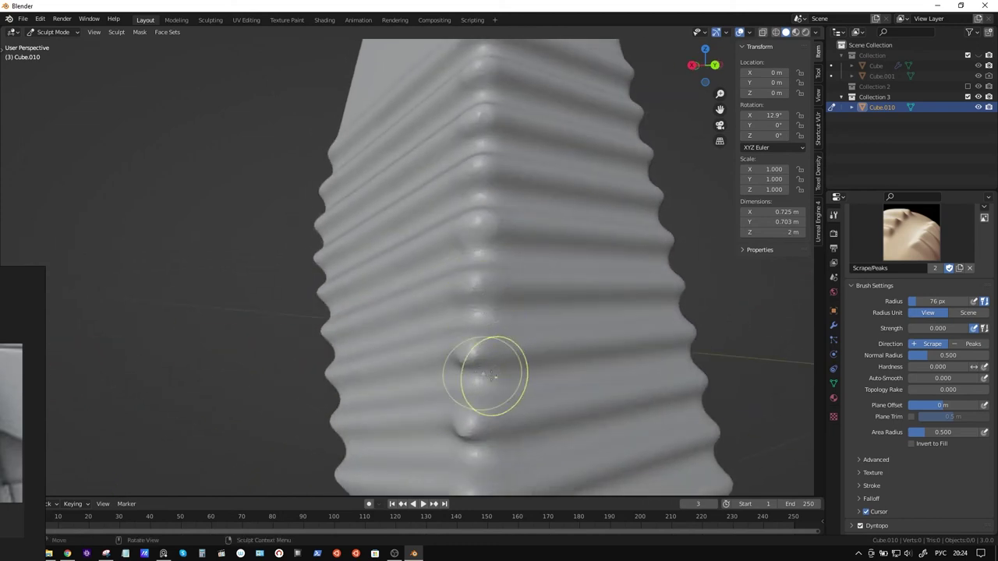
pyautogui.moveTo(504, 400)
pyautogui.mouseDown(button='middle')
pyautogui.moveTo(528, 399)
pyautogui.moveTo(467, 396)
pyautogui.moveTo(507, 374)
pyautogui.mouseUp(button='middle')
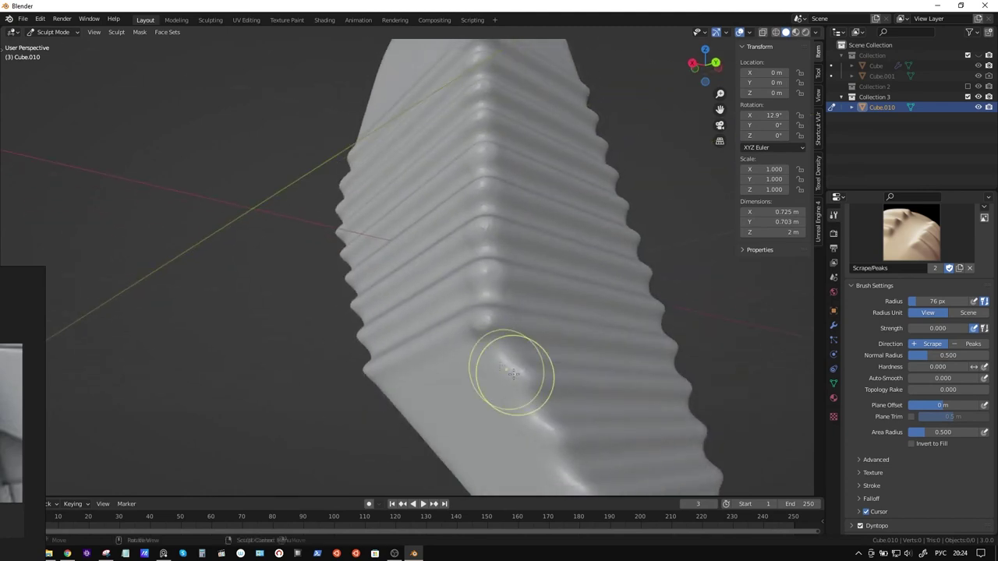
pyautogui.moveTo(480, 335)
pyautogui.mouseDown(button='middle')
pyautogui.moveTo(572, 379)
pyautogui.moveTo(515, 433)
pyautogui.moveTo(499, 383)
pyautogui.moveTo(561, 374)
pyautogui.moveTo(507, 257)
pyautogui.mouseUp(button='middle')
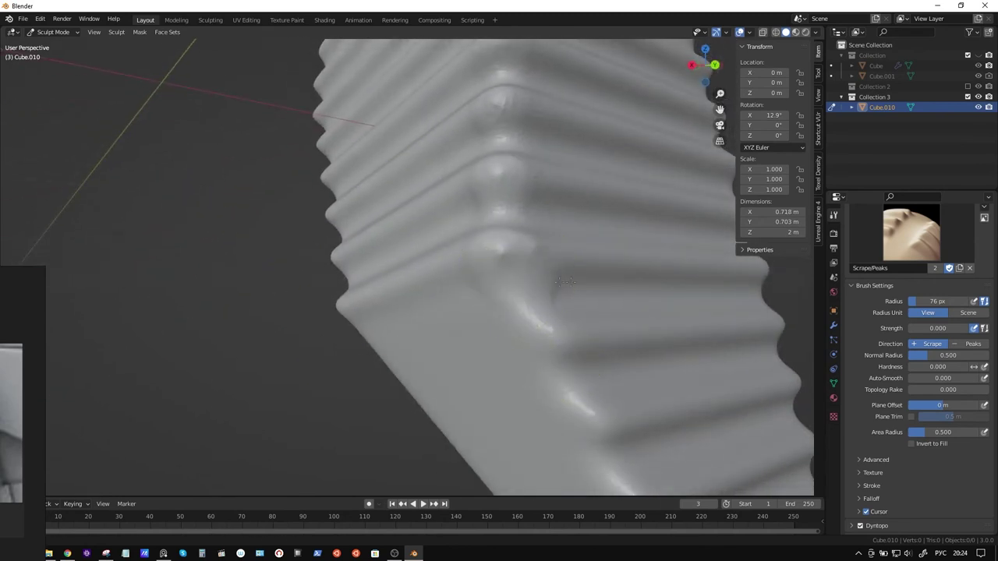
pyautogui.moveTo(572, 267)
pyautogui.mouseDown(button='middle')
pyautogui.moveTo(572, 300)
pyautogui.moveTo(563, 294)
pyautogui.mouseUp(button='middle')
pyautogui.moveTo(522, 265)
pyautogui.mouseDown(button='middle')
pyautogui.moveTo(546, 234)
pyautogui.moveTo(503, 312)
pyautogui.mouseUp(button='middle')
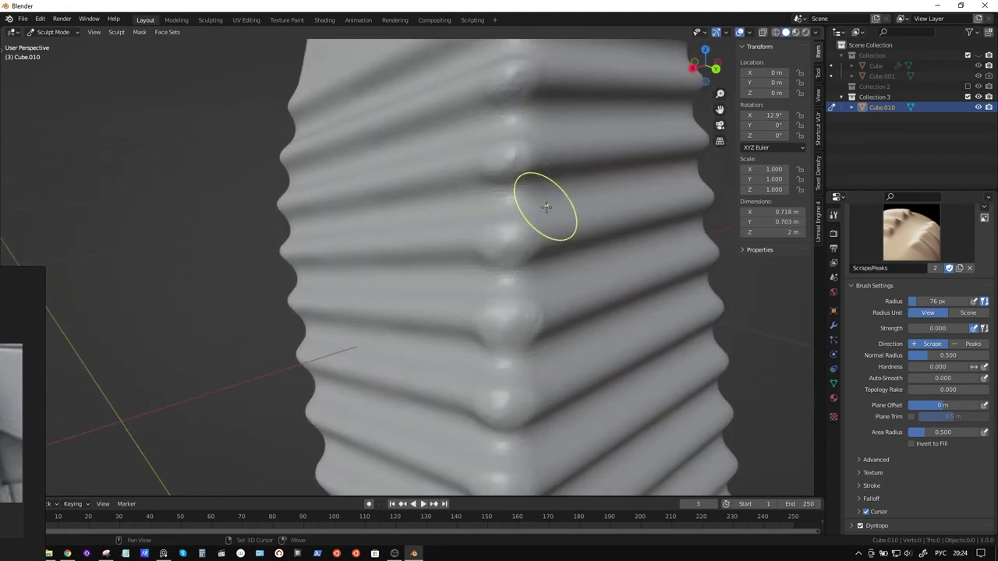
pyautogui.moveTo(546, 205); pyautogui.dragTo(493, 284, button='middle')
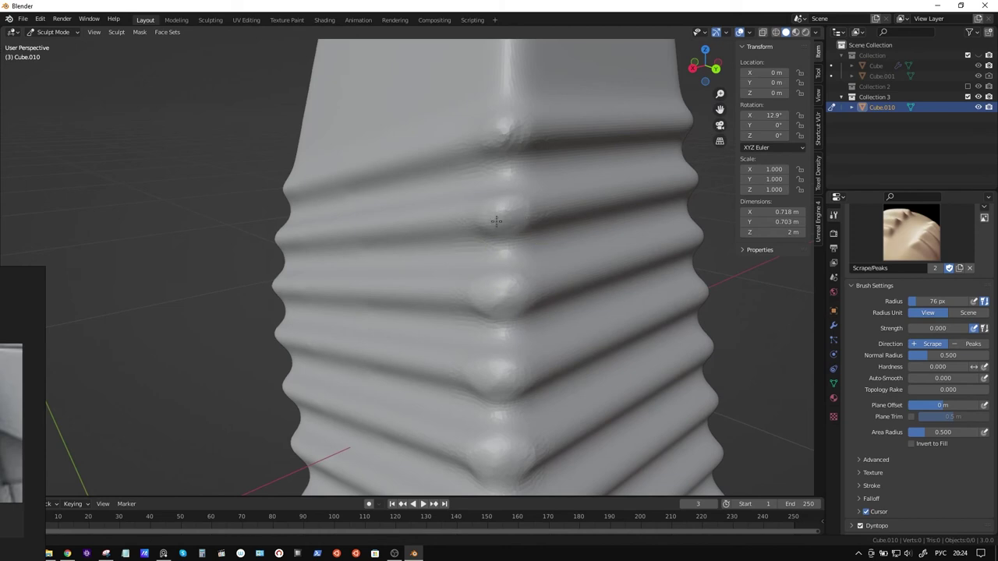
pyautogui.scroll(-8, 494, 141)
pyautogui.moveTo(556, 334)
pyautogui.mouseDown(button='middle')
pyautogui.moveTo(503, 349)
pyautogui.moveTo(569, 311)
pyautogui.moveTo(491, 352)
pyautogui.moveTo(517, 348)
pyautogui.mouseUp(button='middle')
pyautogui.scroll(5, 485, 351)
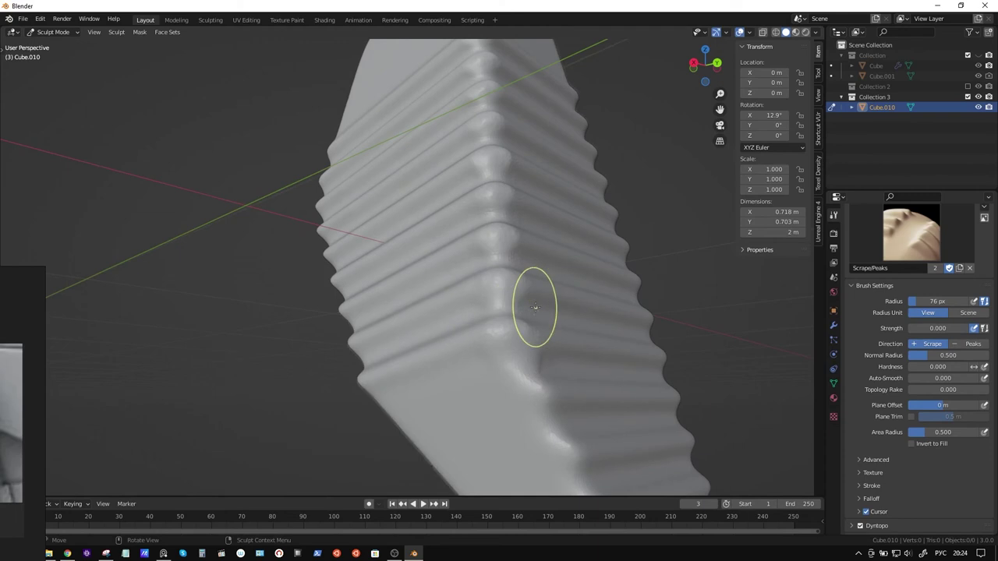
pyautogui.moveTo(535, 305); pyautogui.dragTo(494, 323, button='middle')
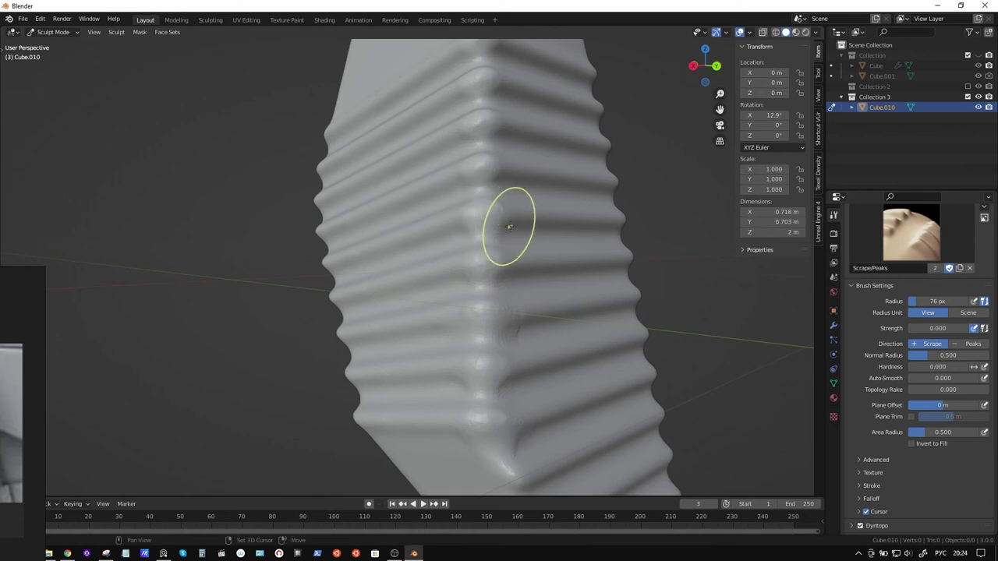
pyautogui.moveTo(514, 223); pyautogui.dragTo(507, 220, button='middle')
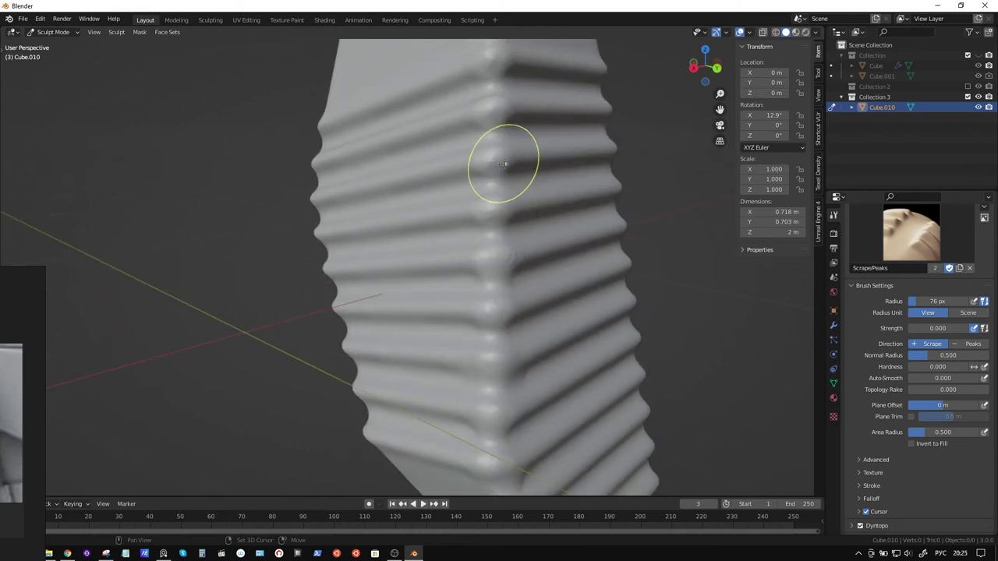
pyautogui.moveTo(520, 152); pyautogui.dragTo(475, 239, button='middle')
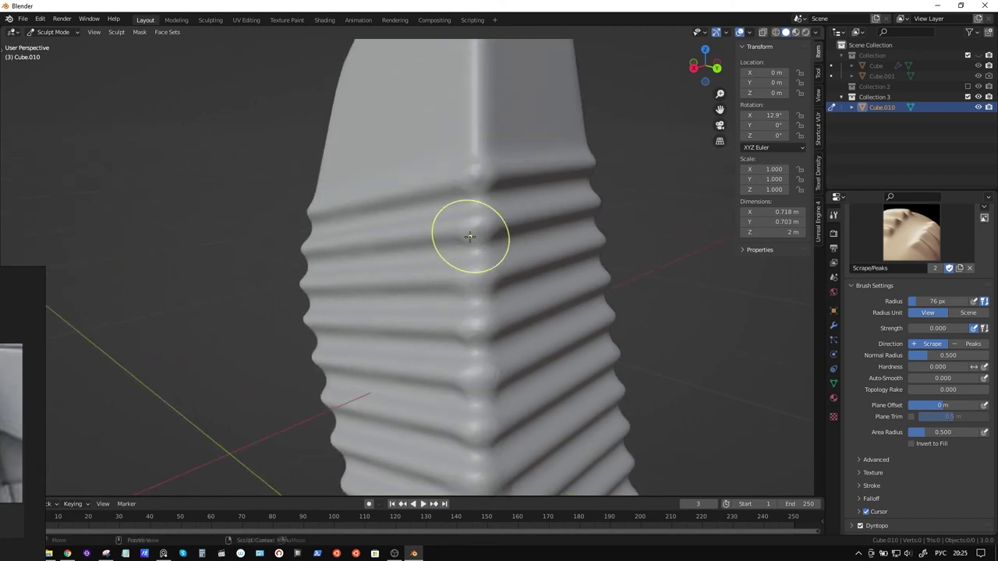
pyautogui.moveTo(479, 179)
pyautogui.mouseDown(button='middle')
pyautogui.moveTo(574, 294)
pyautogui.moveTo(506, 301)
pyautogui.moveTo(625, 302)
pyautogui.moveTo(494, 269)
pyautogui.moveTo(605, 285)
pyautogui.mouseUp(button='middle')
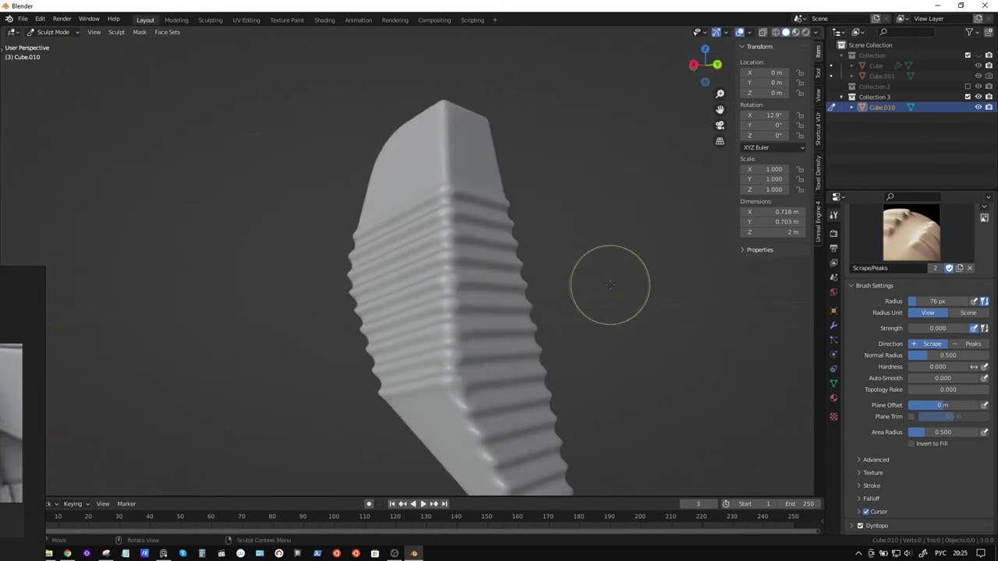
pyautogui.click(834, 327)
# Step: Add a Remesh modifier to Cube.010 and return to Object Mode
pyautogui.click(893, 231)
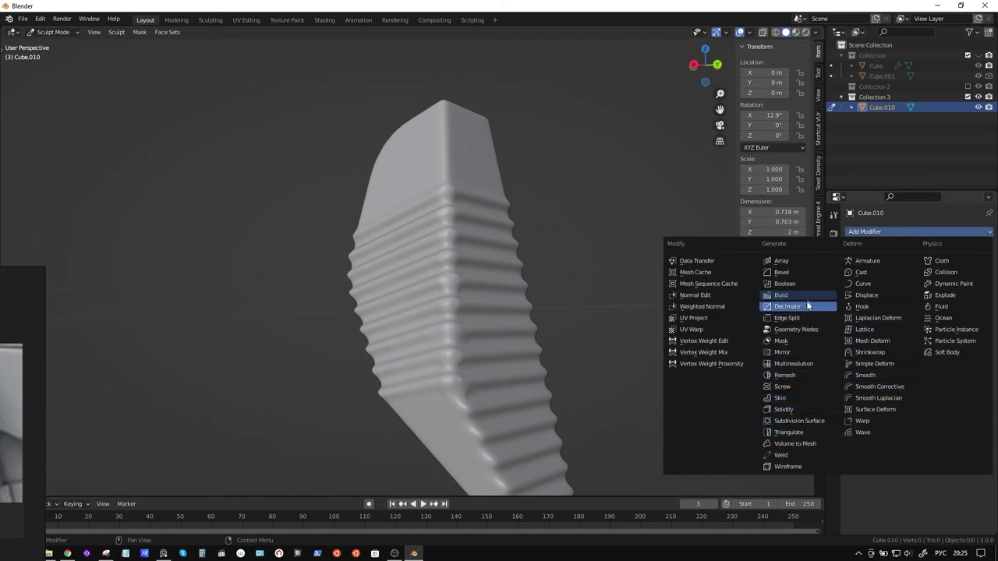
pyautogui.click(803, 376)
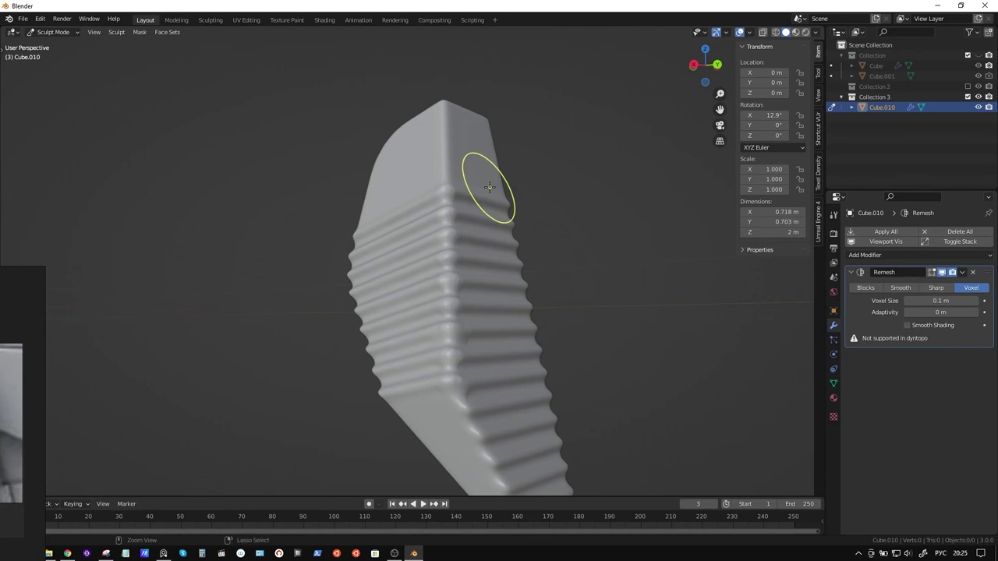
pyautogui.hotkey('ctrl', 'Tab')
pyautogui.click(404, 187)
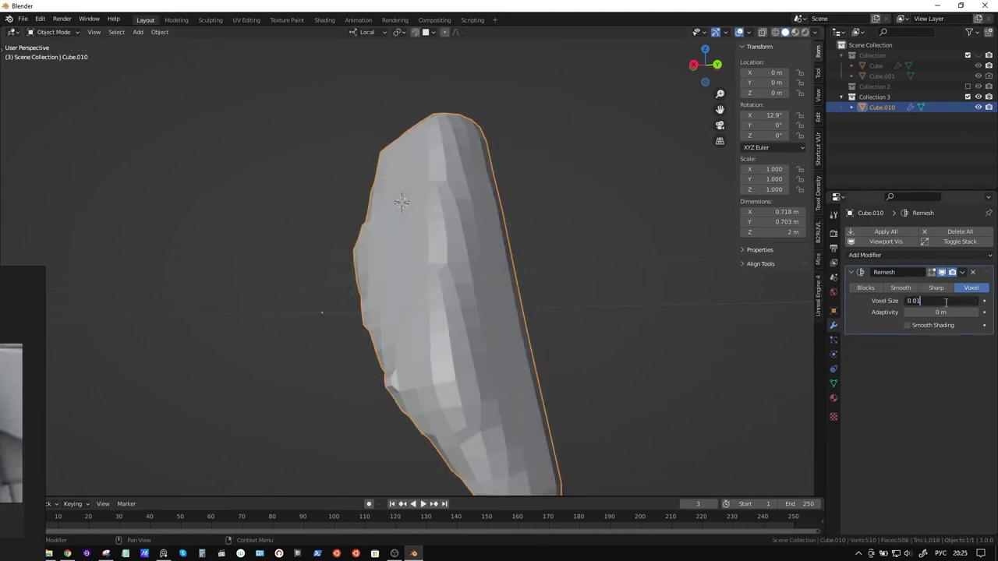
# Step: Set the voxel size to 0.01, then 0.008 m, and inspect the remeshed ridges
pyautogui.press('Return')
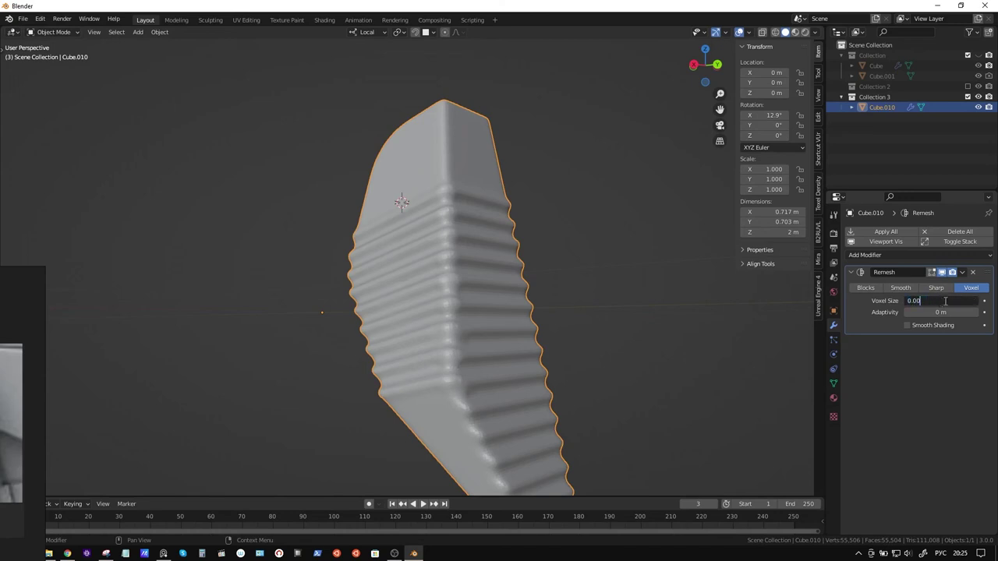
pyautogui.press('Return')
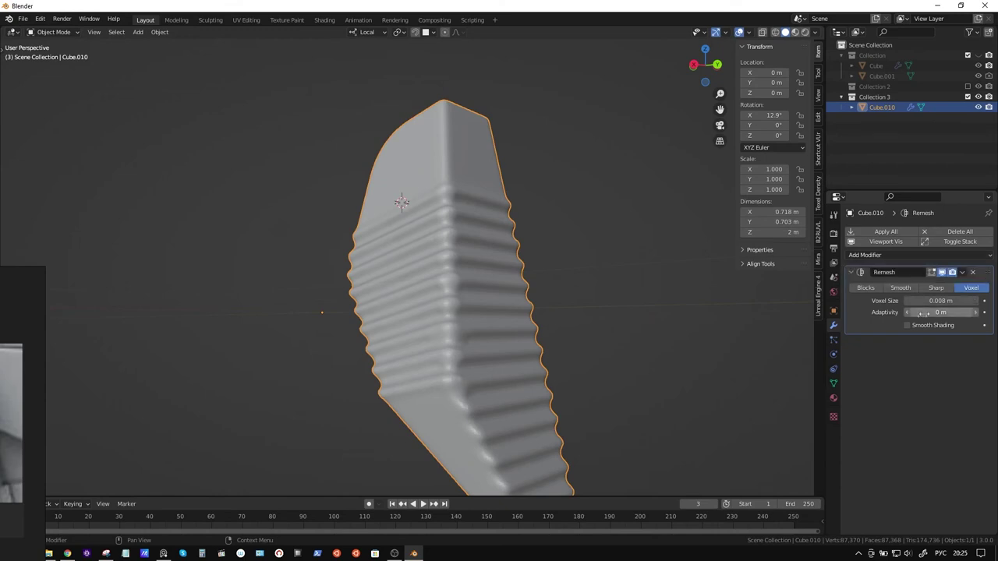
pyautogui.moveTo(642, 318); pyautogui.dragTo(507, 316, button='middle')
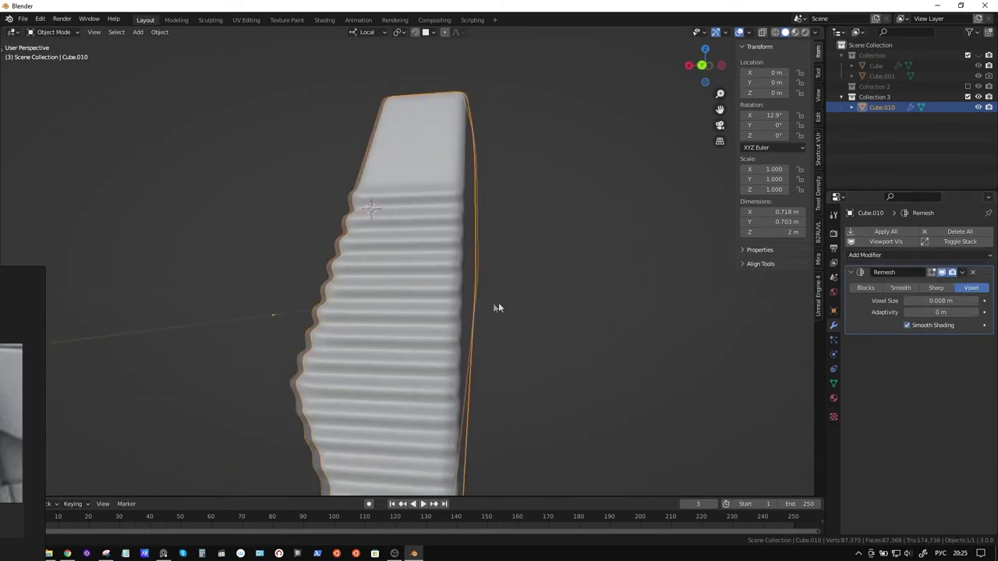
pyautogui.click(507, 315)
pyautogui.moveTo(507, 316)
pyautogui.mouseDown(button='middle')
pyautogui.moveTo(575, 298)
pyautogui.moveTo(516, 312)
pyautogui.moveTo(552, 267)
pyautogui.moveTo(590, 283)
pyautogui.moveTo(613, 321)
pyautogui.moveTo(697, 314)
pyautogui.moveTo(512, 323)
pyautogui.moveTo(562, 323)
pyautogui.moveTo(564, 289)
pyautogui.mouseUp(button='middle')
pyautogui.scroll(2, 508, 318)
pyautogui.scroll(2, 533, 320)
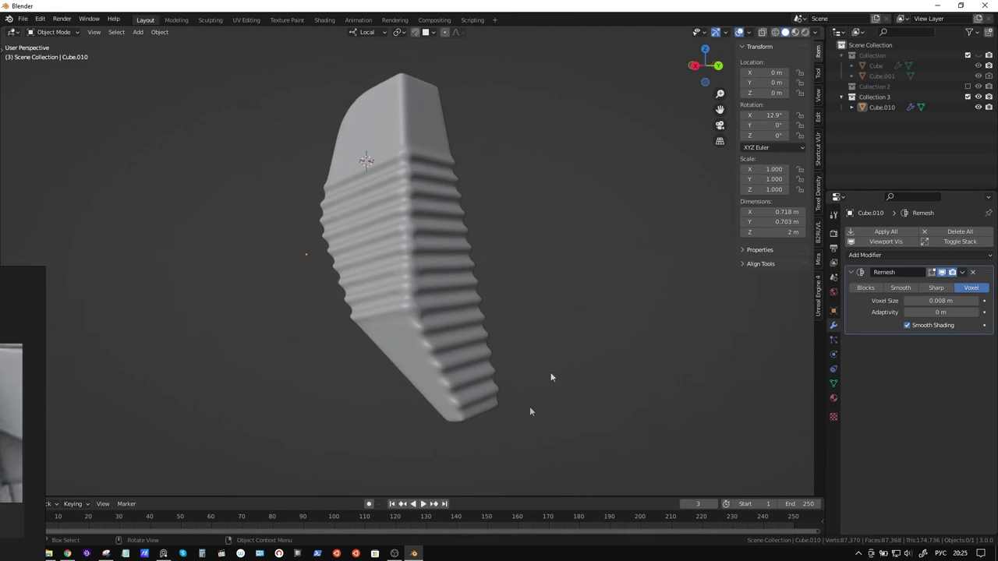
# Step: Duplicate the Cube grip panel in place as Cube.011 into a new 'low' collection, then hide Collection
pyautogui.click(980, 55)
pyautogui.click(875, 65)
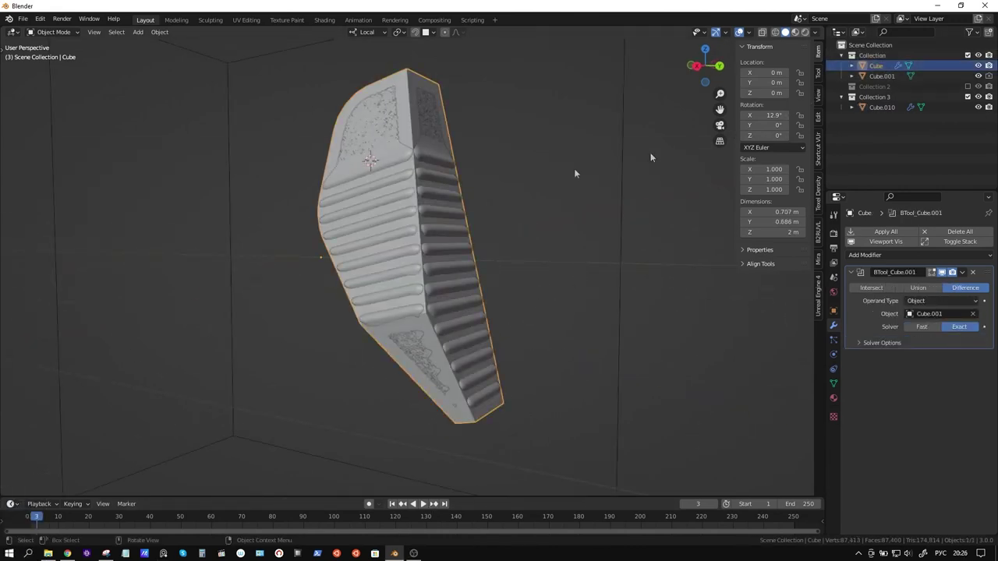
pyautogui.hotkey('shift', 'd')
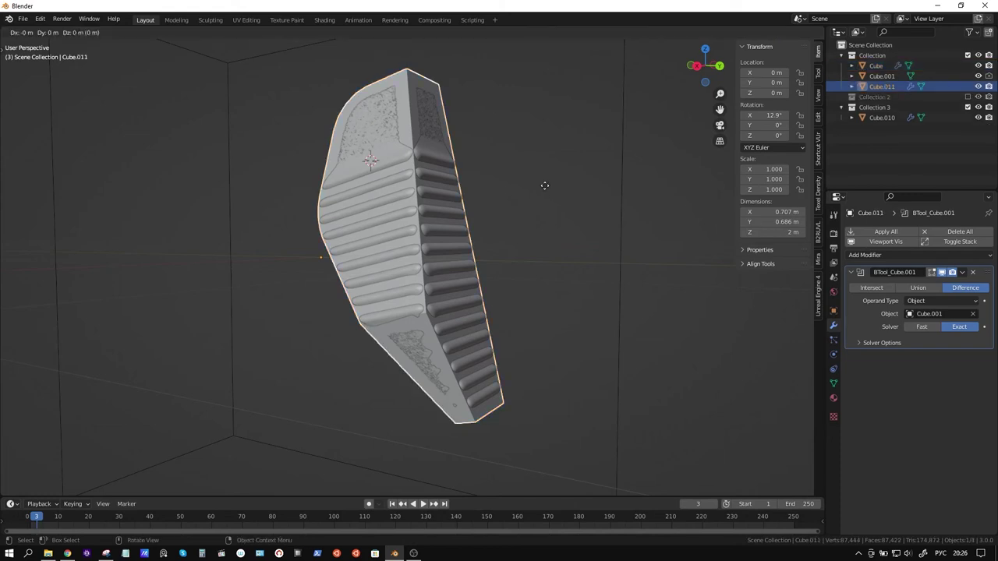
pyautogui.rightClick(544, 189)
pyautogui.press('m')
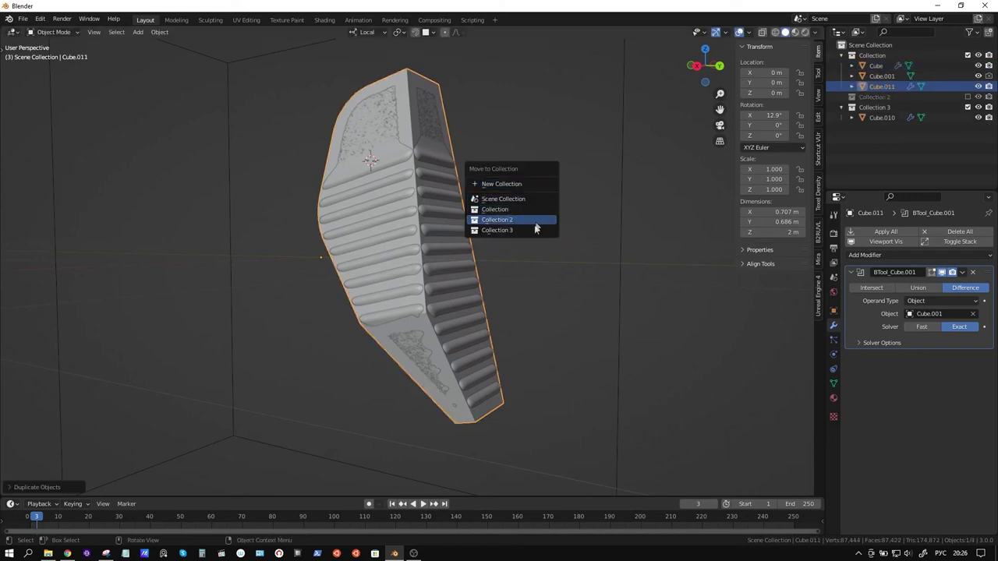
pyautogui.click(523, 183)
pyautogui.write('low')
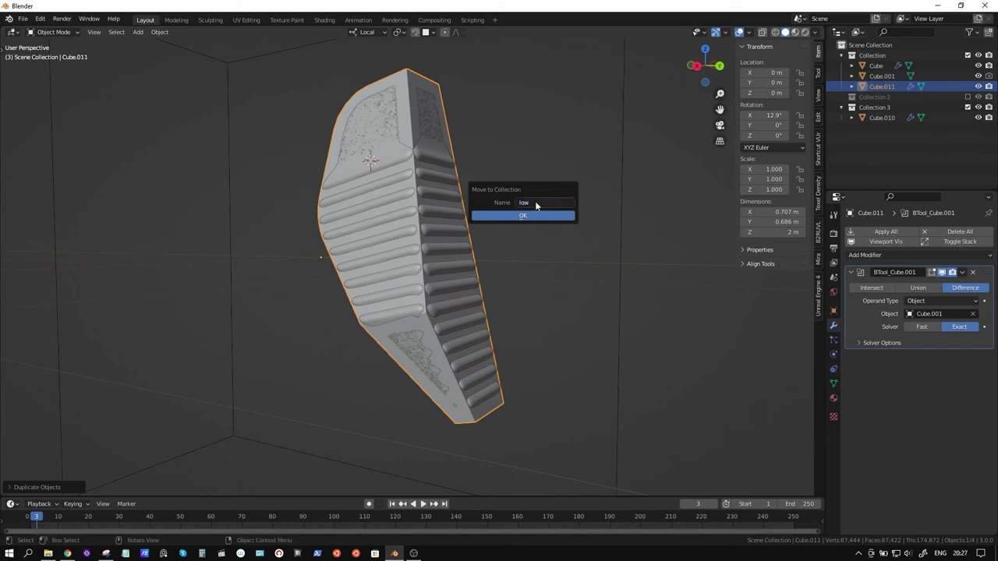
pyautogui.click(539, 214)
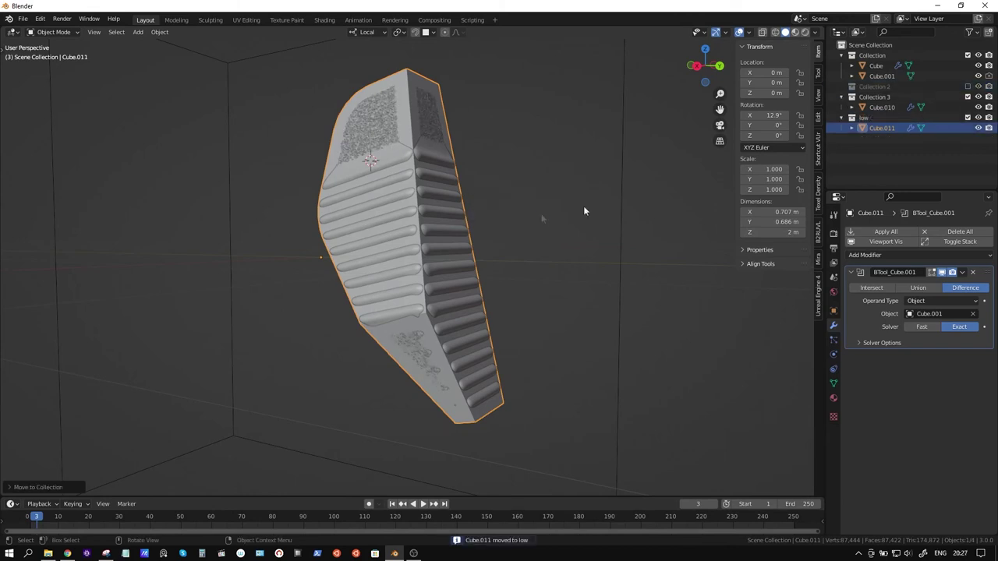
pyautogui.click(979, 55)
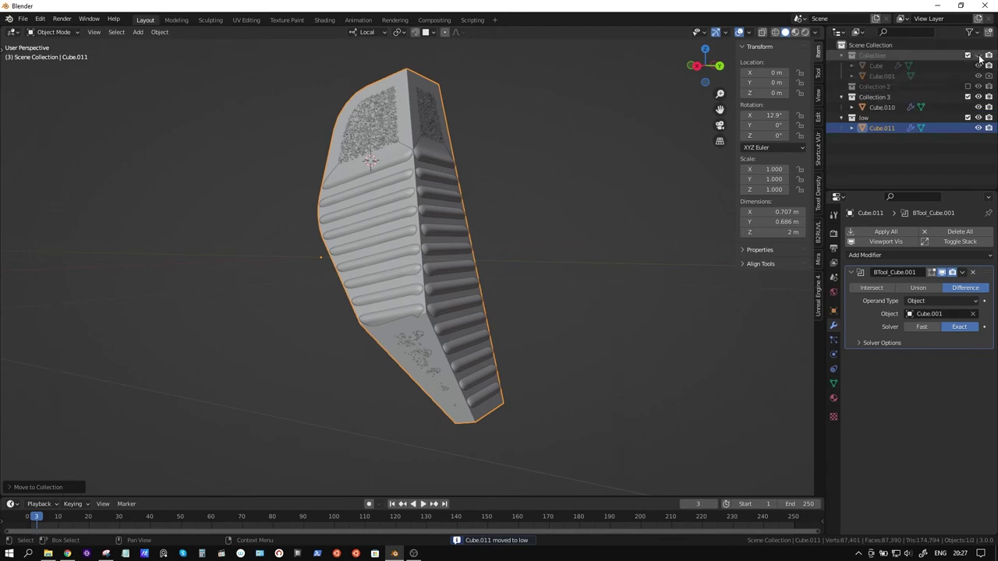
pyautogui.moveTo(654, 174); pyautogui.dragTo(586, 203, button='middle')
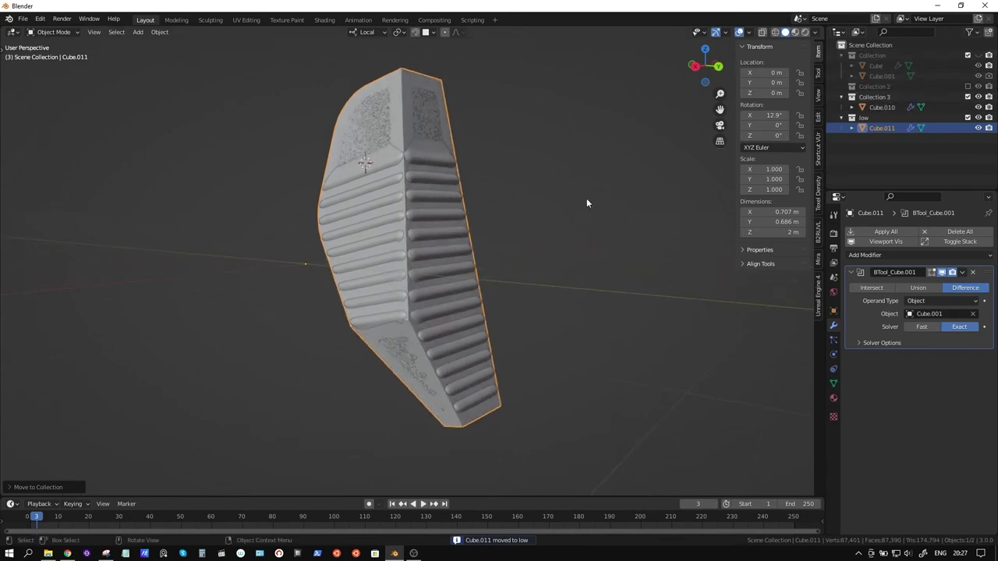
# Step: Apply the Boolean modifier on Cube.011 and isolate it in local view in Edit Mode
pyautogui.click(961, 272)
pyautogui.click(904, 284)
pyautogui.press('Tab')
pyautogui.moveTo(501, 241)
pyautogui.mouseDown(button='middle')
pyautogui.moveTo(533, 221)
pyautogui.moveTo(442, 237)
pyautogui.moveTo(412, 210)
pyautogui.moveTo(507, 266)
pyautogui.mouseUp(button='middle')
pyautogui.scroll(3, 414, 207)
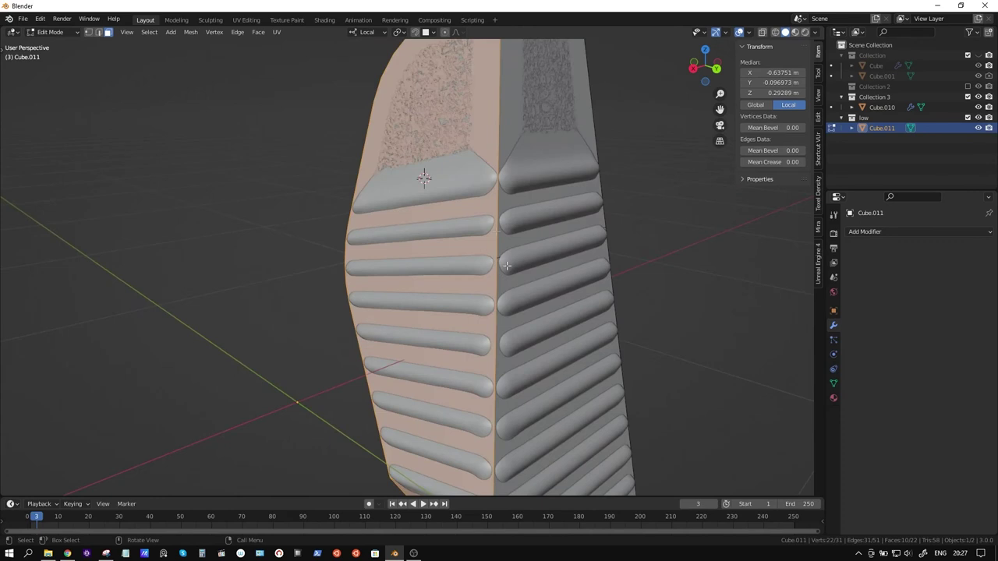
pyautogui.moveTo(489, 192)
pyautogui.mouseDown(button='middle')
pyautogui.moveTo(481, 167)
pyautogui.moveTo(448, 167)
pyautogui.moveTo(429, 217)
pyautogui.moveTo(470, 213)
pyautogui.mouseUp(button='middle')
pyautogui.press('KP_Divide')
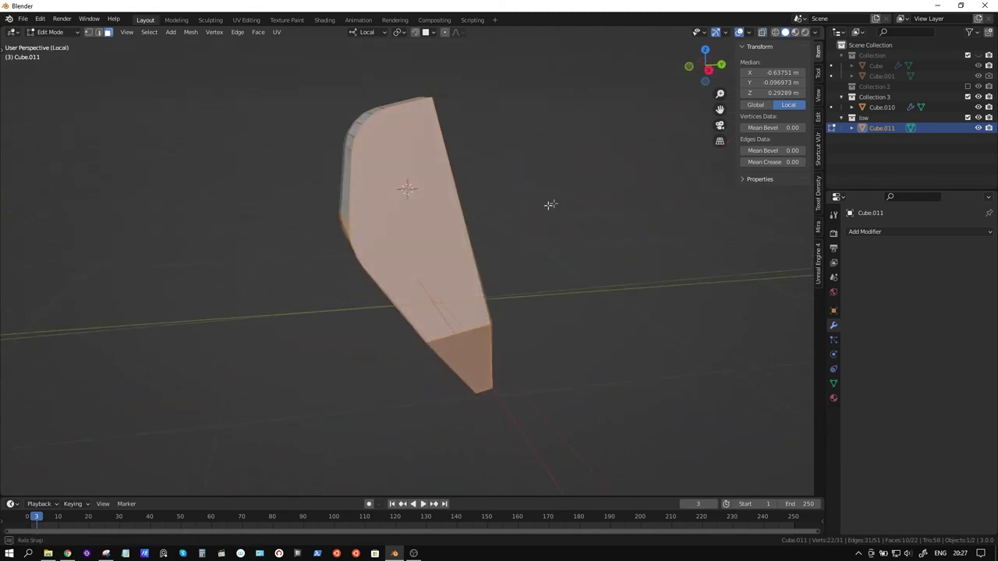
# Step: Dissolve an unneeded edge and Limited Dissolve the mesh to strip extra edges
pyautogui.click(470, 215)
pyautogui.press('x')
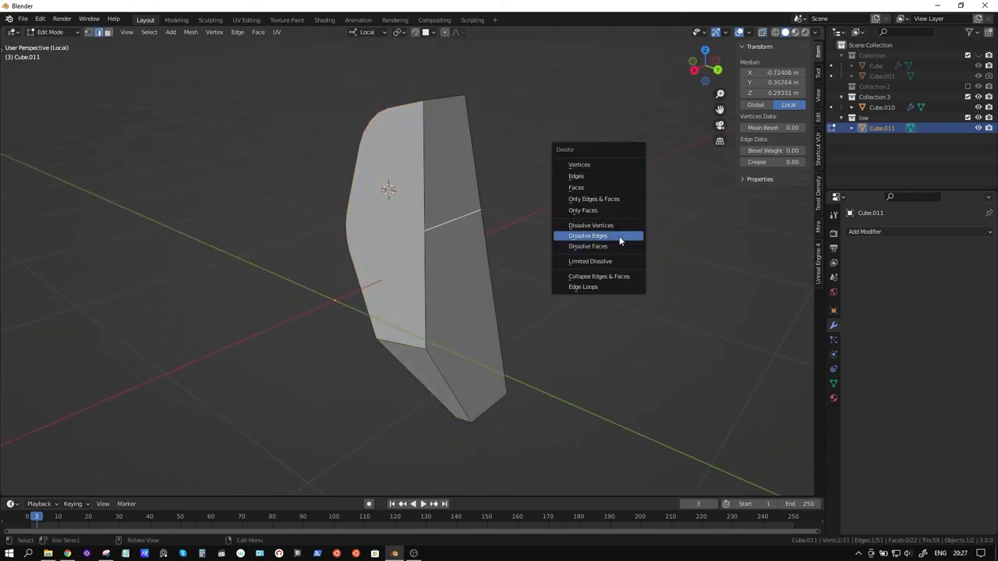
pyautogui.click(577, 234)
pyautogui.moveTo(516, 250); pyautogui.dragTo(406, 242, button='middle')
pyautogui.press('x')
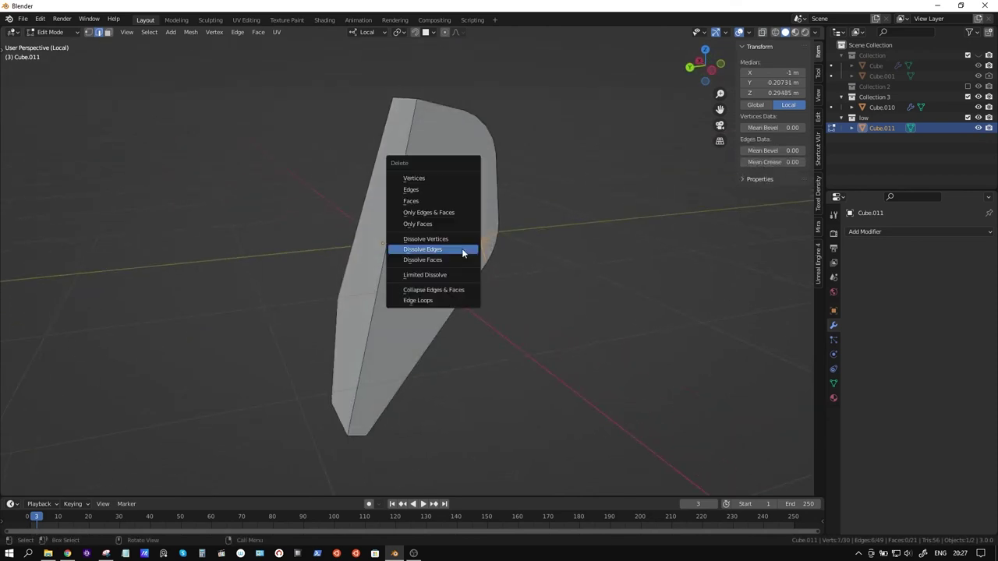
pyautogui.click(447, 273)
pyautogui.moveTo(448, 273)
pyautogui.mouseDown(button='middle')
pyautogui.moveTo(577, 213)
pyautogui.moveTo(648, 238)
pyautogui.moveTo(517, 258)
pyautogui.moveTo(355, 312)
pyautogui.moveTo(351, 296)
pyautogui.moveTo(319, 316)
pyautogui.moveTo(431, 290)
pyautogui.mouseUp(button='middle')
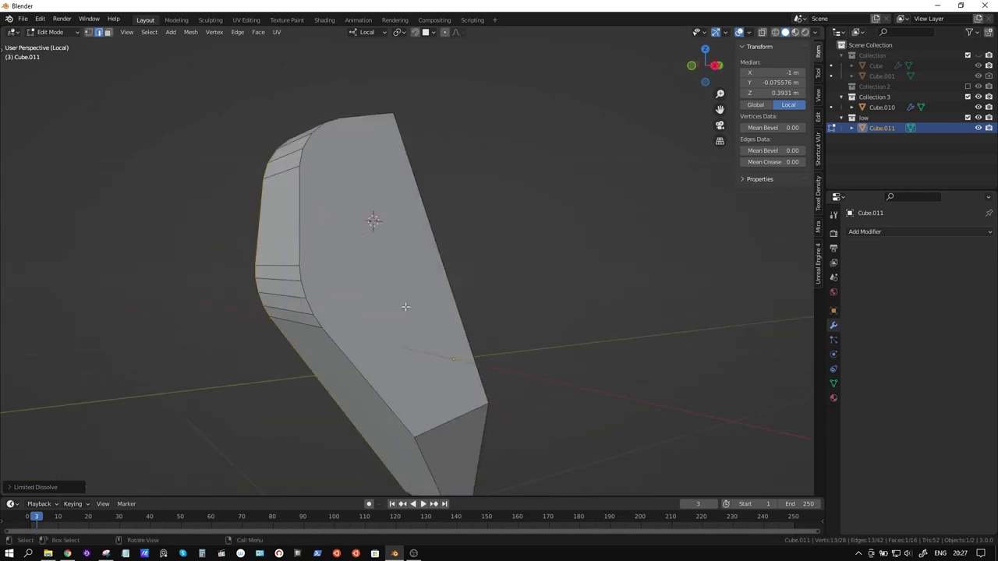
# Step: Knife a new edge across the top face of Cube.011
pyautogui.press('k')
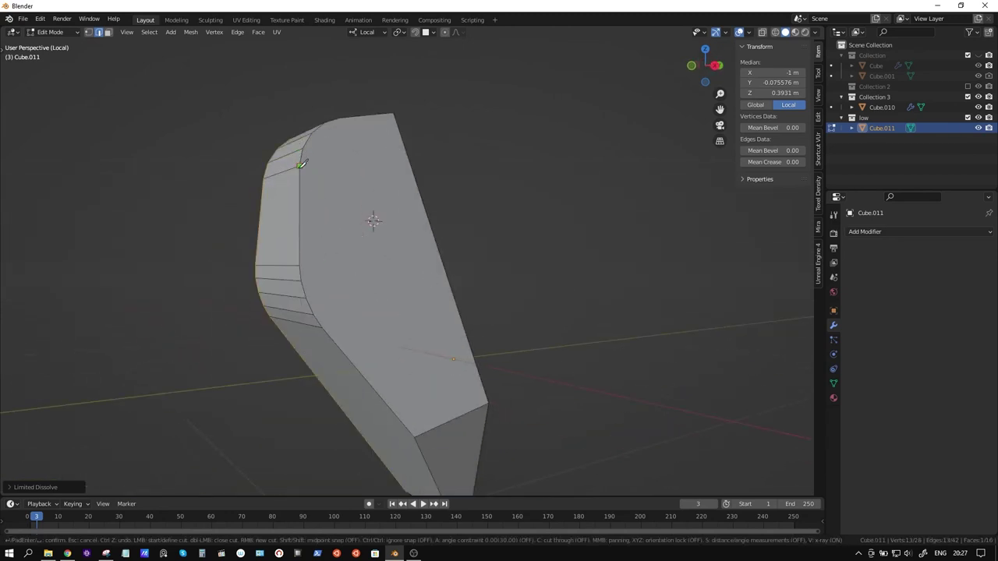
pyautogui.click(395, 150)
pyautogui.press('Return')
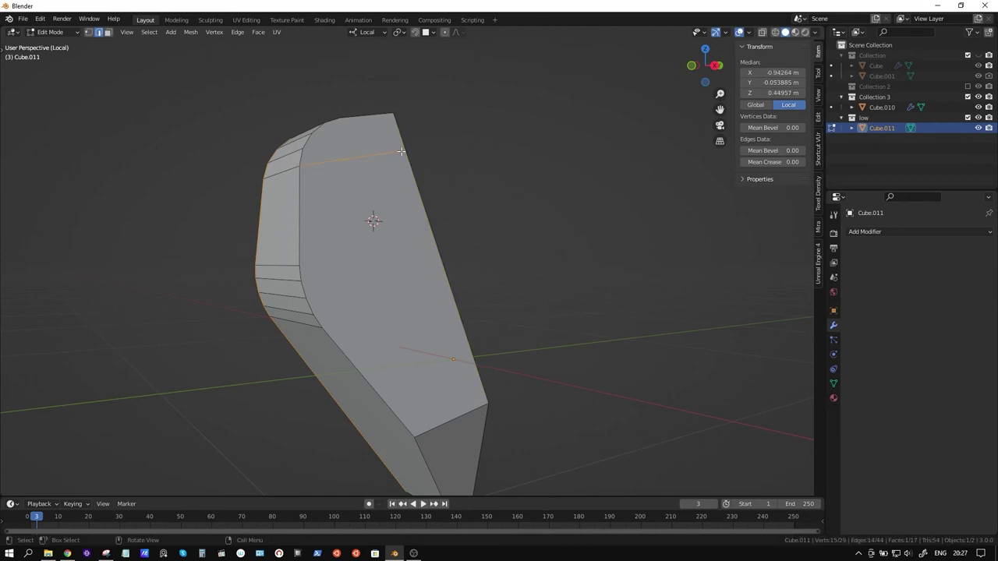
pyautogui.moveTo(547, 186); pyautogui.dragTo(450, 144, button='middle')
pyautogui.press('k')
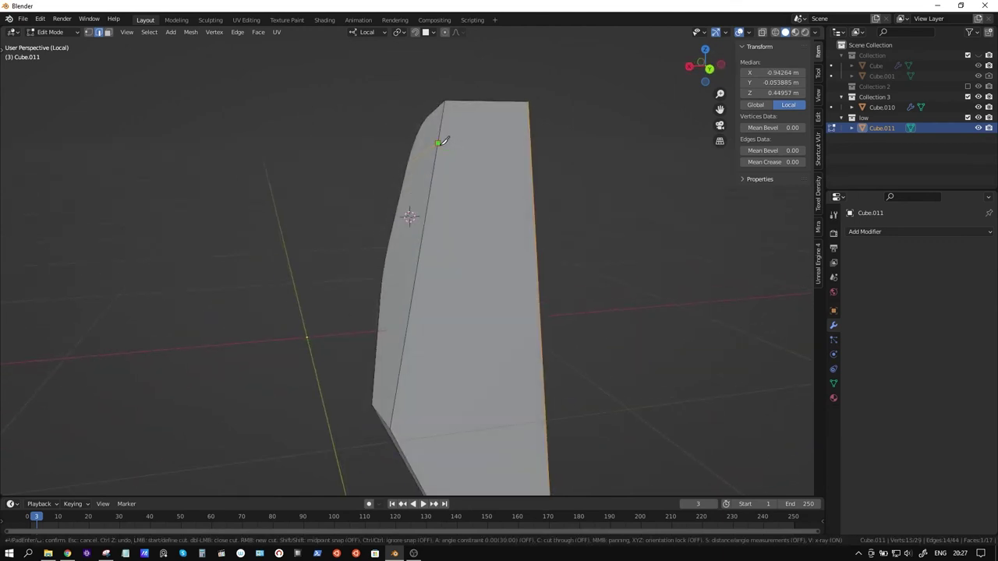
pyautogui.press('Escape')
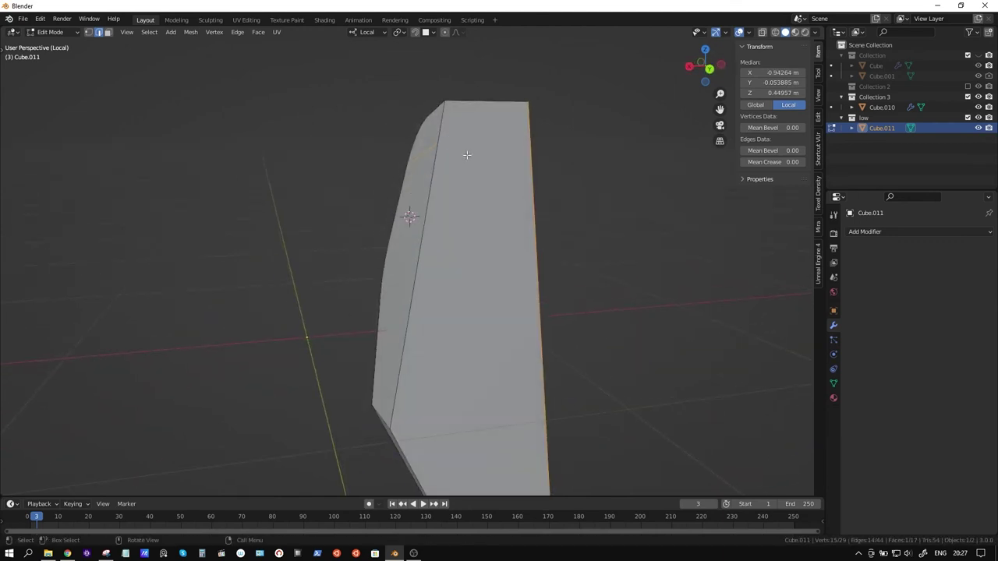
# Step: Switch to the back orthographic view in vertex select mode and begin another knife cut
pyautogui.press('KP_7')
pyautogui.press('KP_3')
pyautogui.press('ctrl+KP_1')
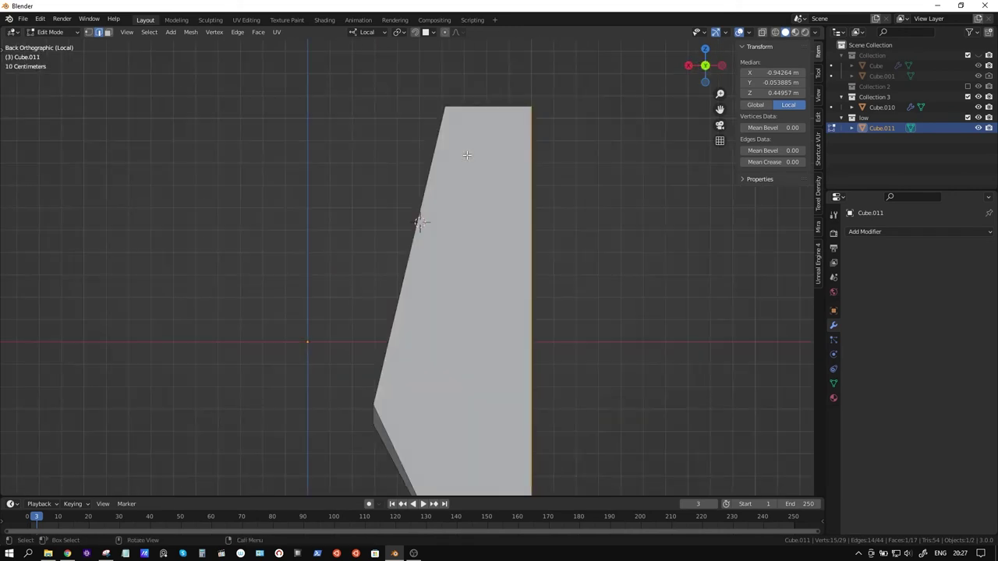
pyautogui.press('1')
pyautogui.press('k')
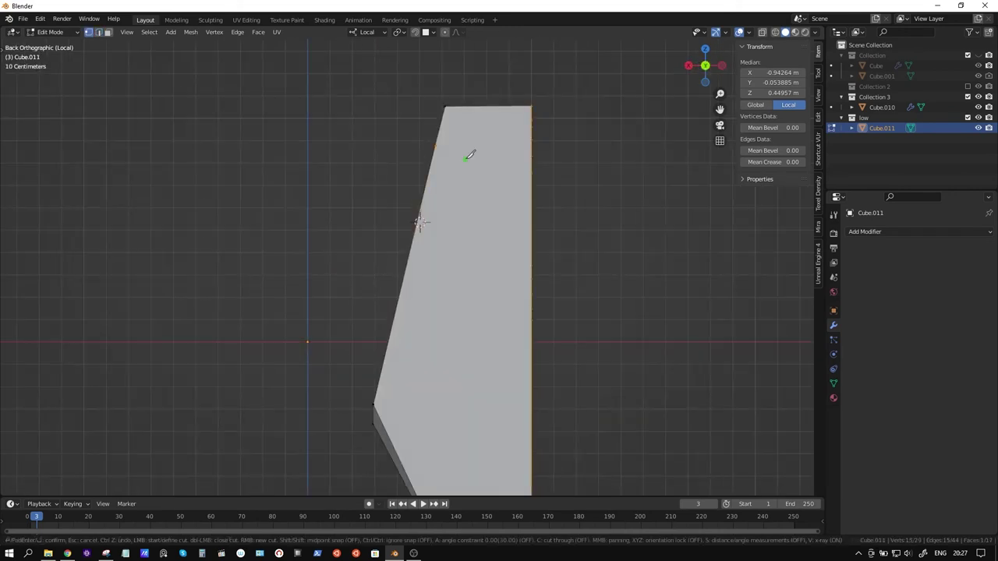
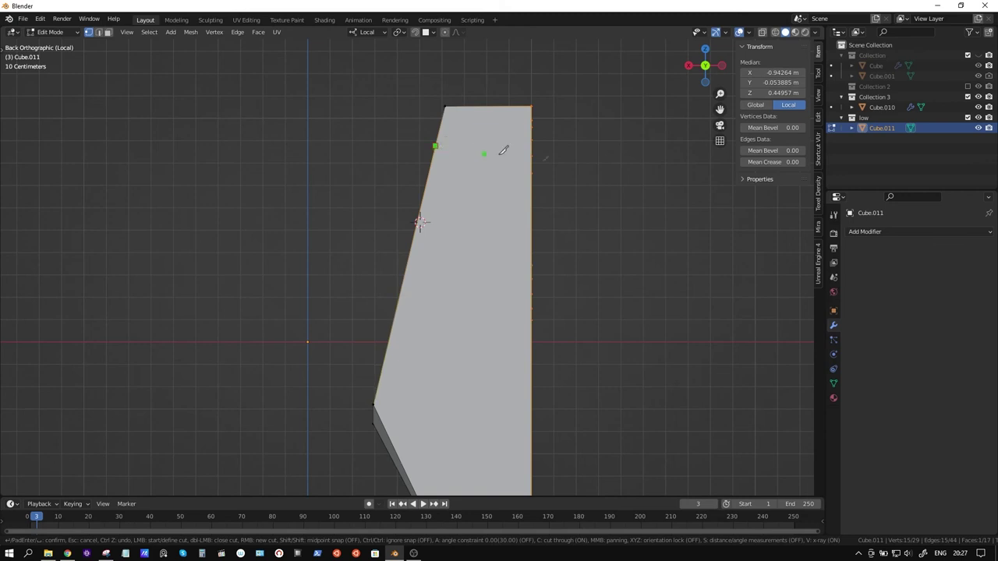
# Step: Knife-cut an angle-constrained horizontal edge from the left vertex to the right edge near the panel's top
pyautogui.press('Escape')
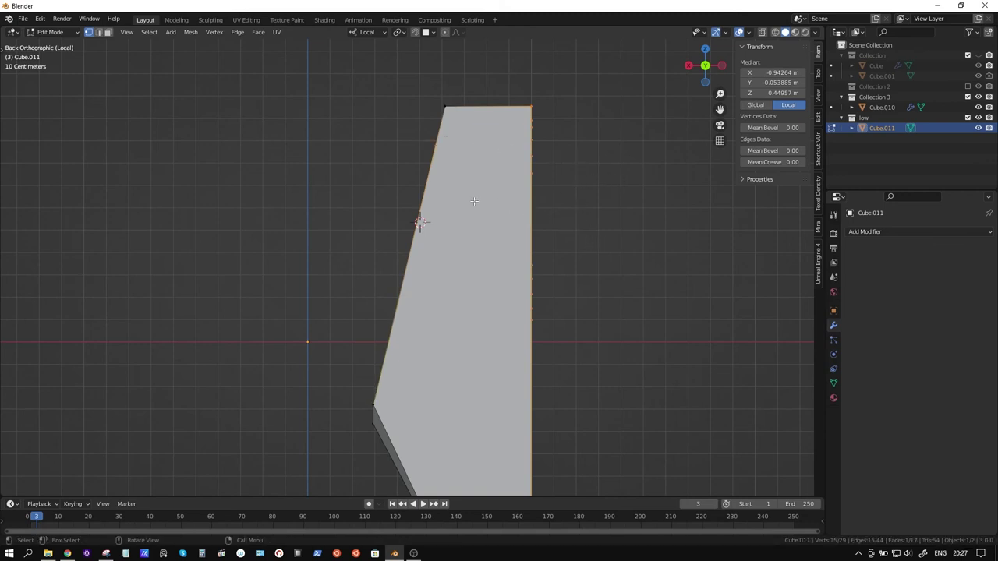
pyautogui.press('k')
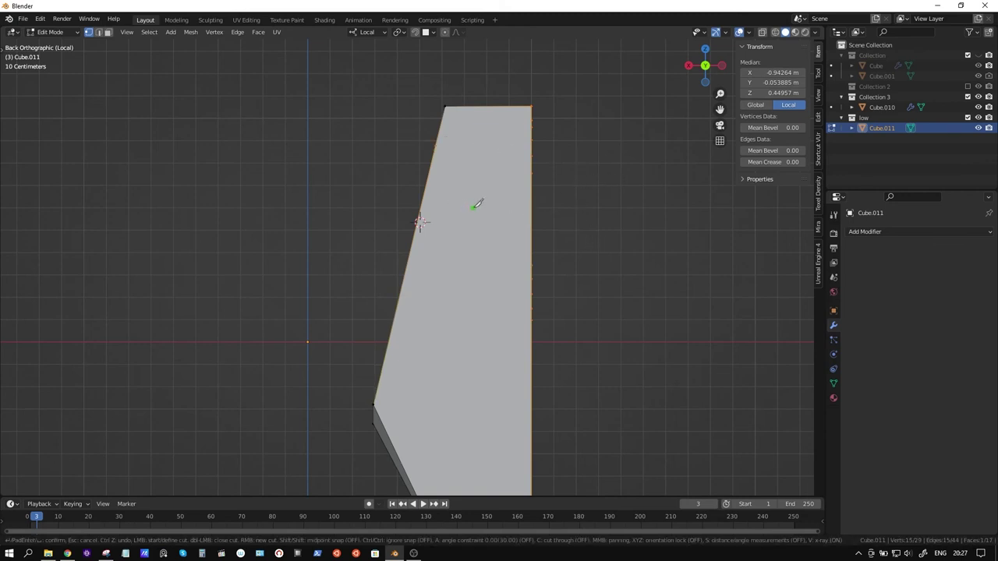
pyautogui.click(434, 146)
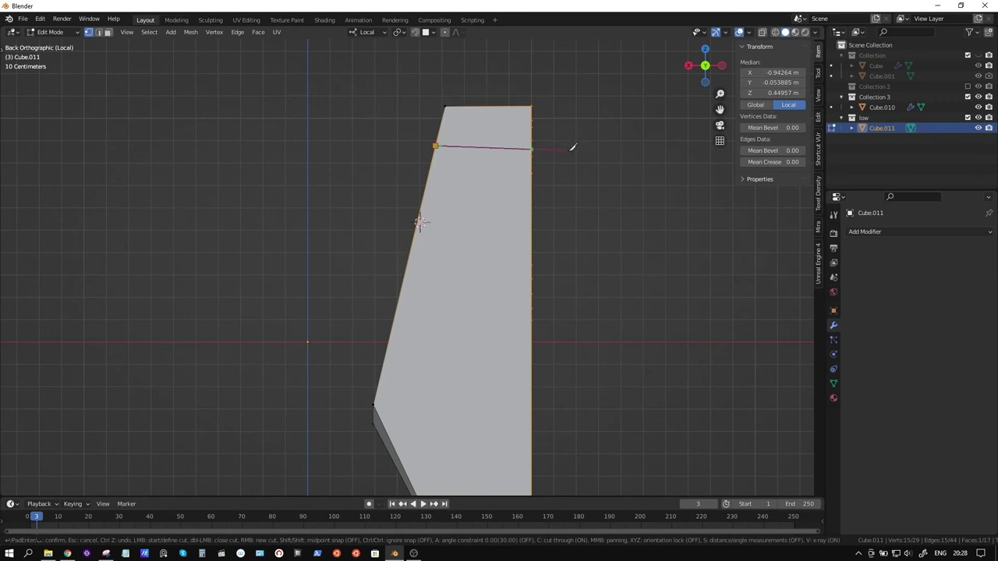
pyautogui.press('a')
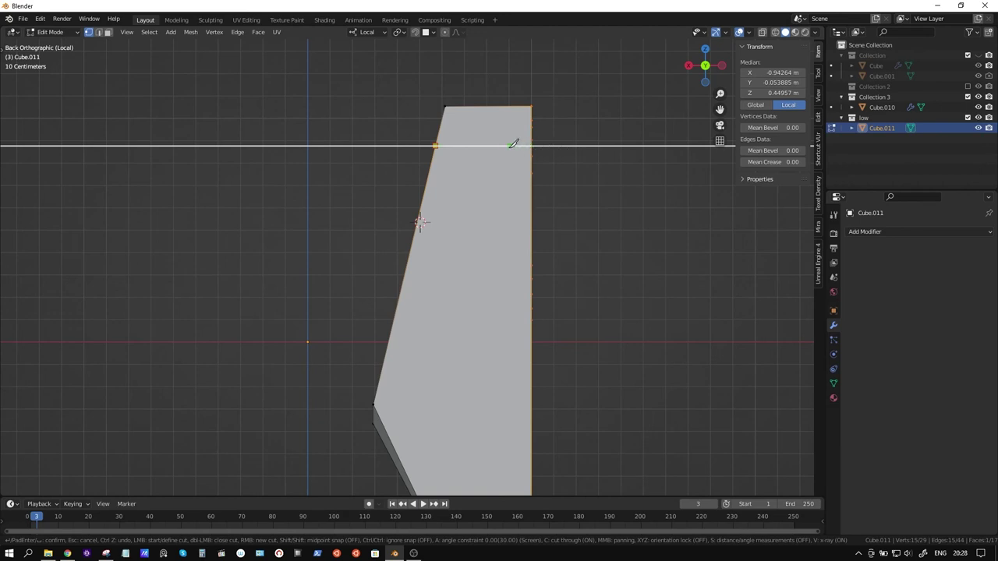
pyautogui.click(533, 144)
pyautogui.press('Return')
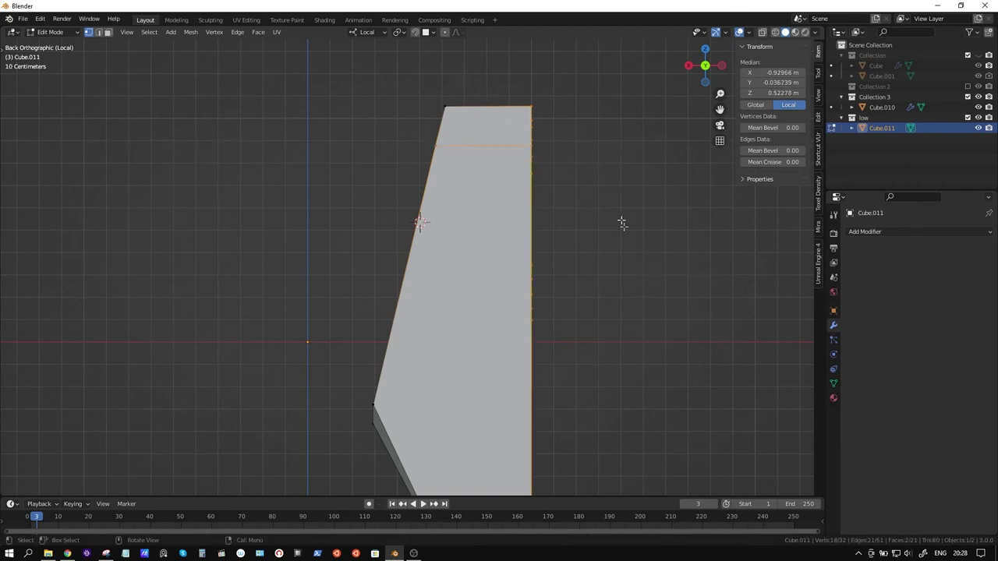
pyautogui.moveTo(516, 218)
pyautogui.mouseDown(button='middle')
pyautogui.moveTo(556, 225)
pyautogui.moveTo(566, 238)
pyautogui.mouseUp(button='middle')
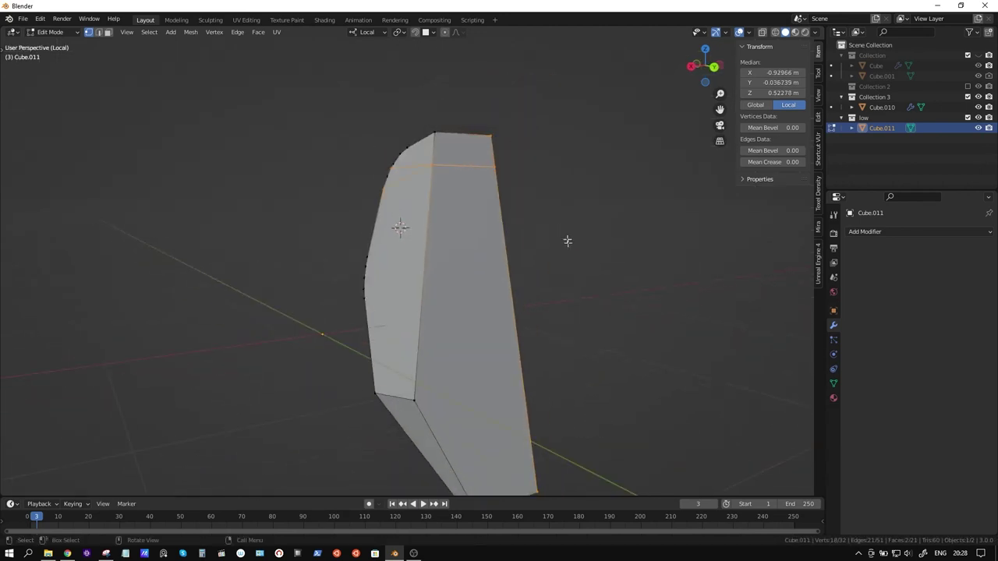
# Step: Limited-dissolve the two selected top-strip edges, then begin a new knife cut at the left vertex
pyautogui.moveTo(530, 272); pyautogui.dragTo(336, 277, button='middle')
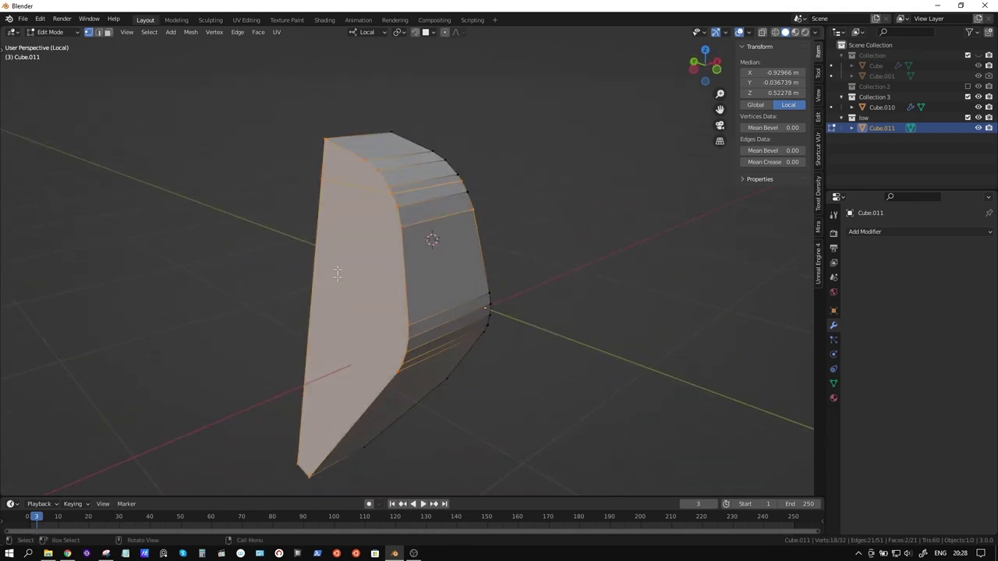
pyautogui.press('2')
pyautogui.click(380, 204)
pyautogui.moveTo(517, 218); pyautogui.dragTo(332, 184, button='middle')
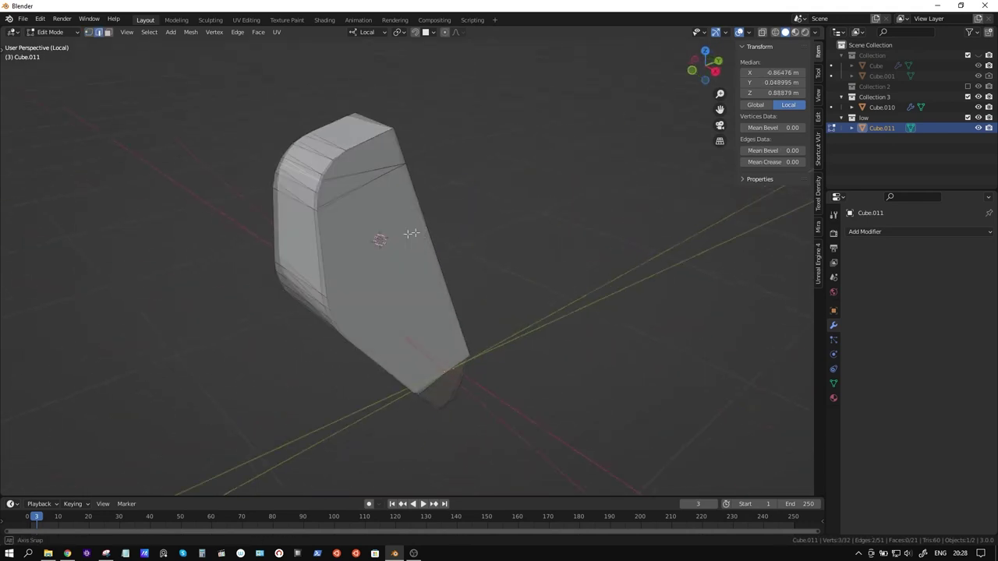
pyautogui.click(332, 184)
pyautogui.press('x')
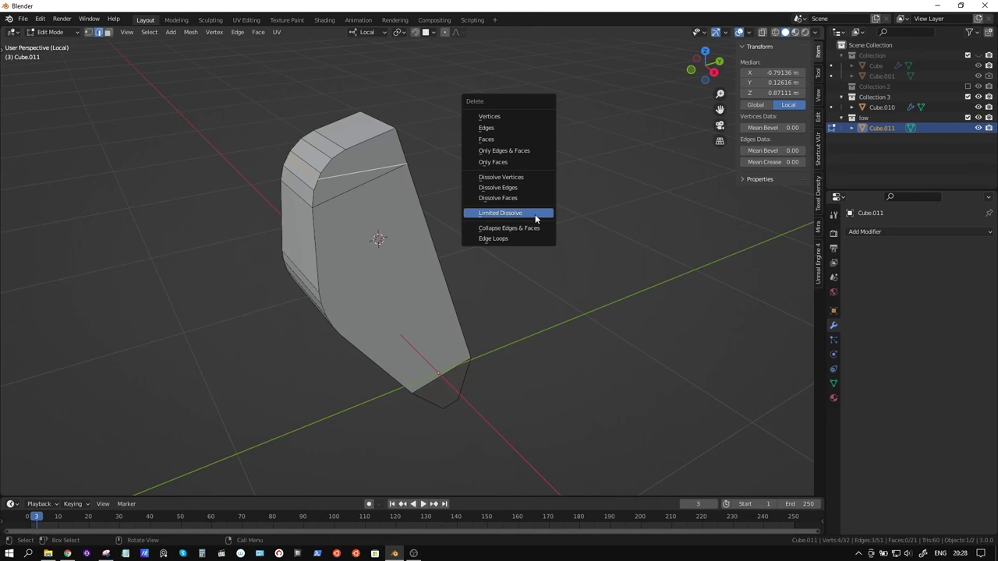
pyautogui.click(537, 212)
pyautogui.moveTo(572, 257)
pyautogui.mouseDown(button='middle')
pyautogui.moveTo(677, 232)
pyautogui.moveTo(516, 258)
pyautogui.moveTo(590, 247)
pyautogui.mouseUp(button='middle')
pyautogui.press('k')
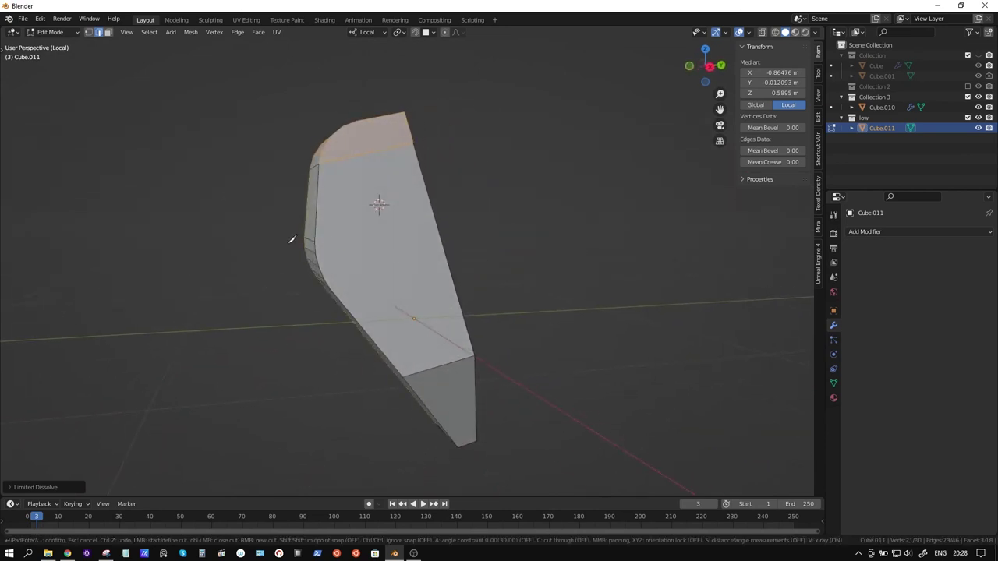
pyautogui.click(315, 241)
# Step: Complete two knife cuts across the panel's side face
pyautogui.click(434, 212)
pyautogui.press('Return')
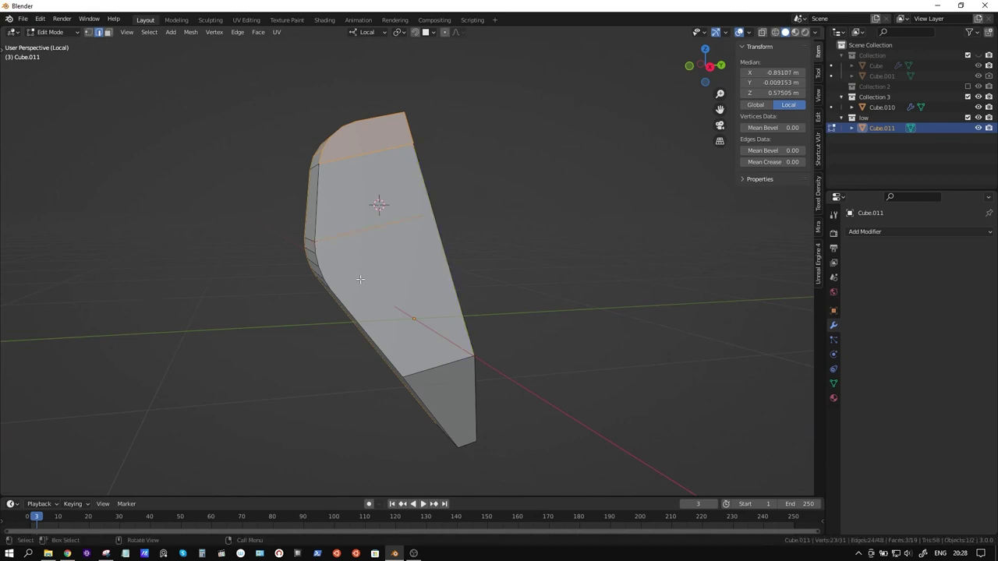
pyautogui.moveTo(436, 207); pyautogui.dragTo(343, 272, button='middle')
pyautogui.press('k')
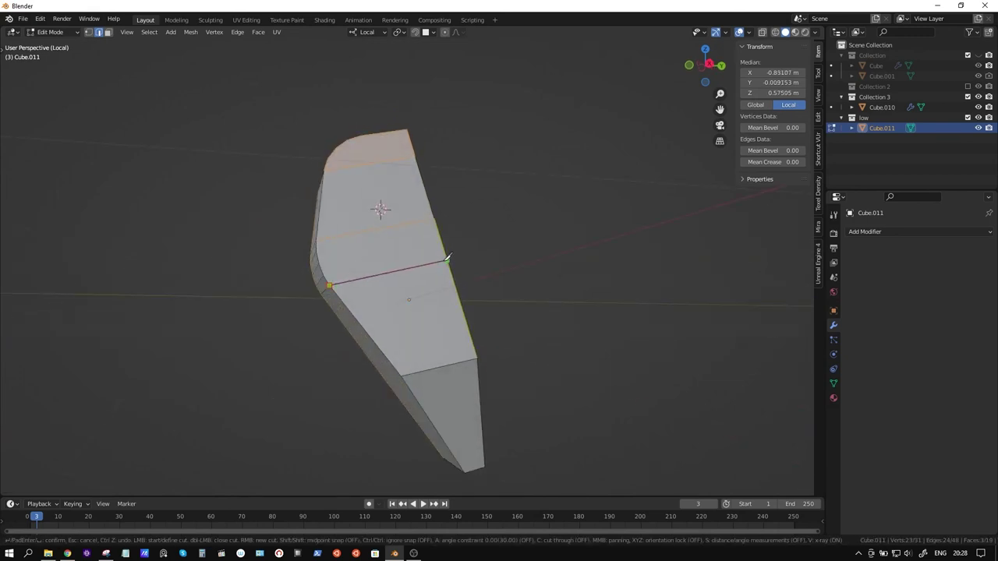
pyautogui.click(447, 257)
pyautogui.press('Return')
pyautogui.moveTo(457, 273)
pyautogui.mouseDown(button='middle')
pyautogui.moveTo(497, 289)
pyautogui.moveTo(546, 280)
pyautogui.moveTo(392, 294)
pyautogui.moveTo(405, 281)
pyautogui.moveTo(457, 283)
pyautogui.moveTo(438, 246)
pyautogui.mouseUp(button='middle')
# Step: In Back Orthographic view, knife-cut two horizontal edges across the face, one upper and one lower
pyautogui.press('ctrl+KP_1')
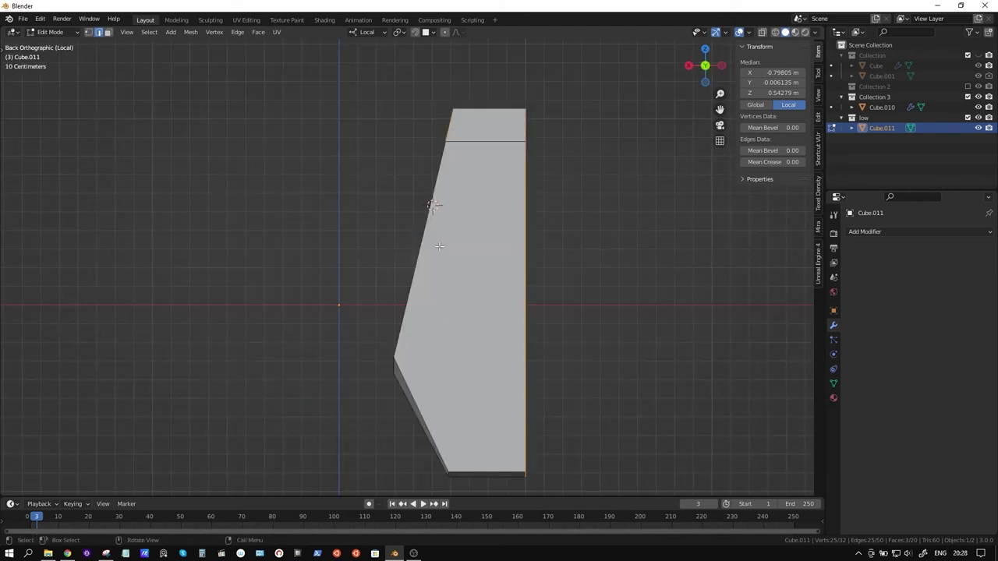
pyautogui.press('k')
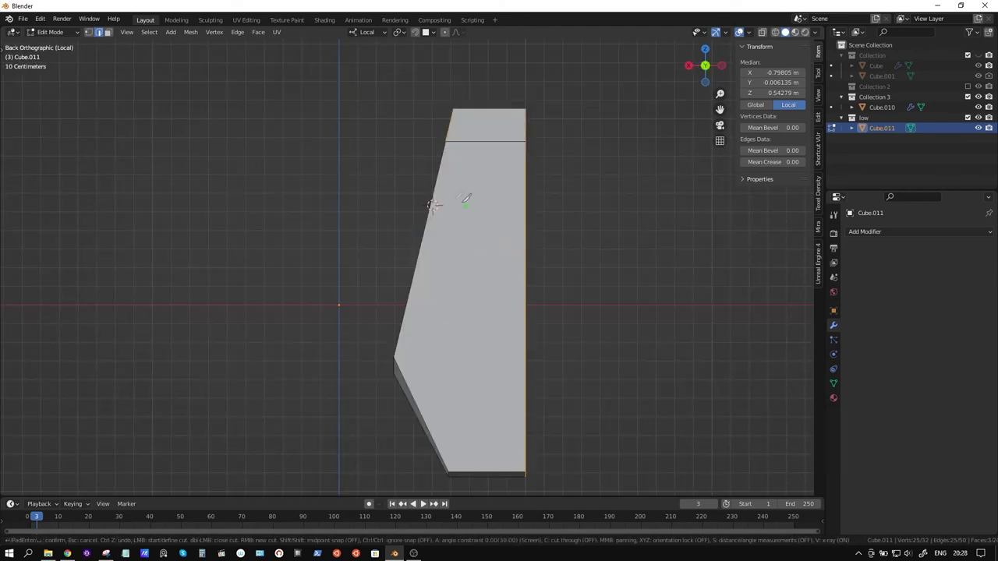
pyautogui.click(431, 209)
pyautogui.click(561, 209)
pyautogui.press('Return')
pyautogui.press('k')
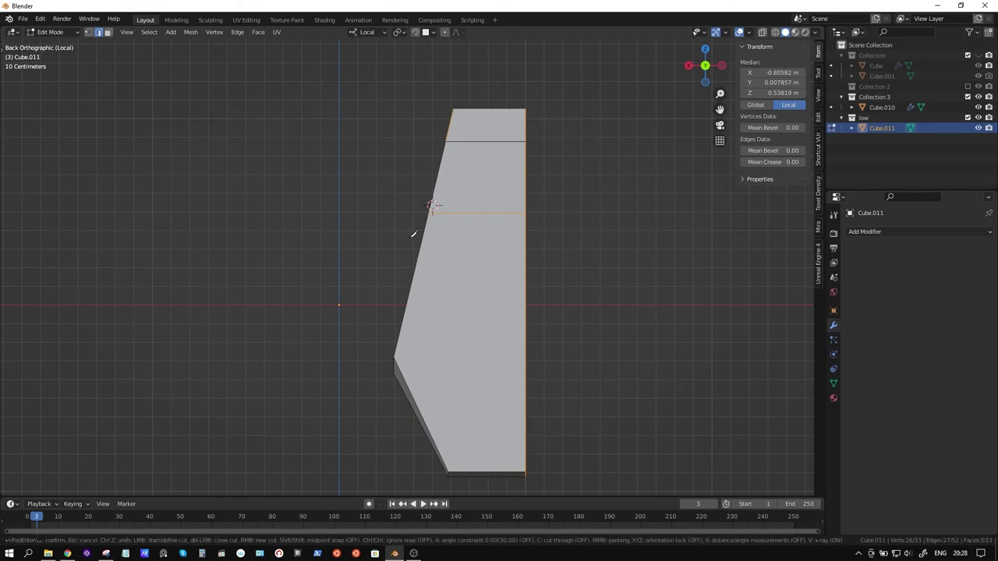
pyautogui.click(417, 258)
pyautogui.click(579, 259)
pyautogui.press('Return')
pyautogui.moveTo(579, 261)
pyautogui.mouseDown(button='middle')
pyautogui.moveTo(530, 265)
pyautogui.moveTo(566, 261)
pyautogui.moveTo(561, 271)
pyautogui.moveTo(523, 278)
pyautogui.mouseUp(button='middle')
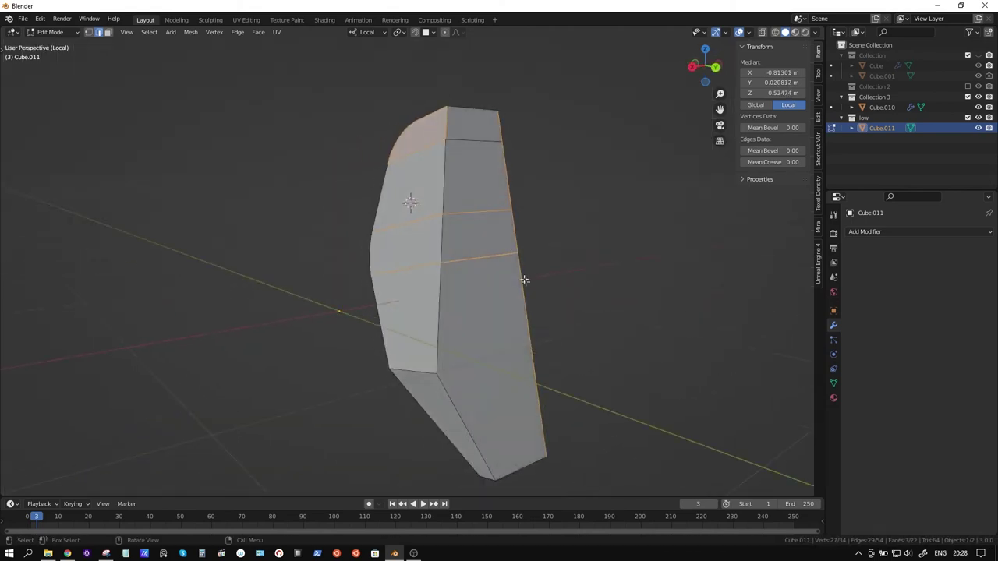
# Step: Exit local view to show the ribbed detailed panel and add two loop cuts across the low-poly panel
pyautogui.press('KP_Divide')
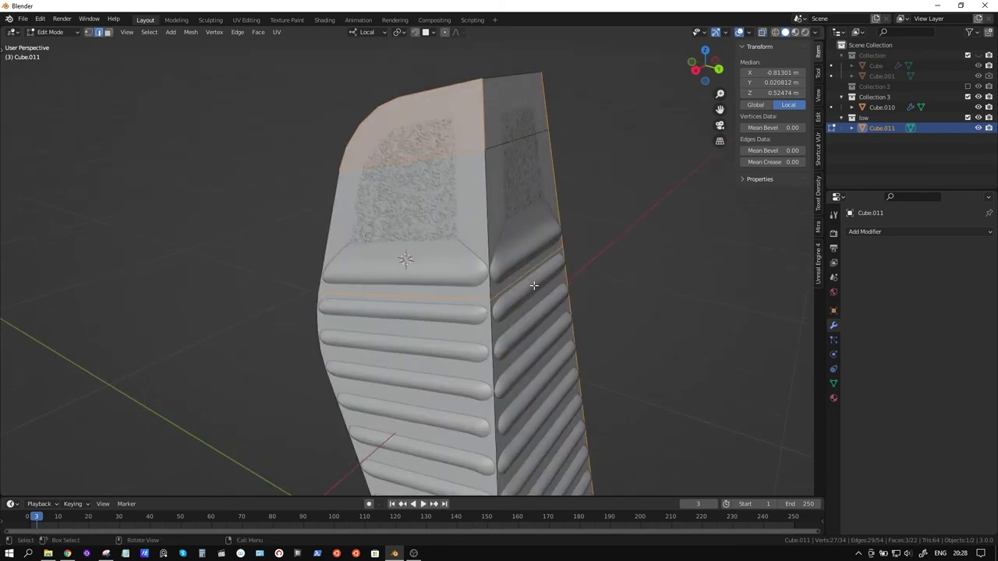
pyautogui.moveTo(535, 285)
pyautogui.mouseDown(button='middle')
pyautogui.moveTo(613, 272)
pyautogui.moveTo(613, 260)
pyautogui.mouseUp(button='middle')
pyautogui.hotkey('ctrl', 'r')
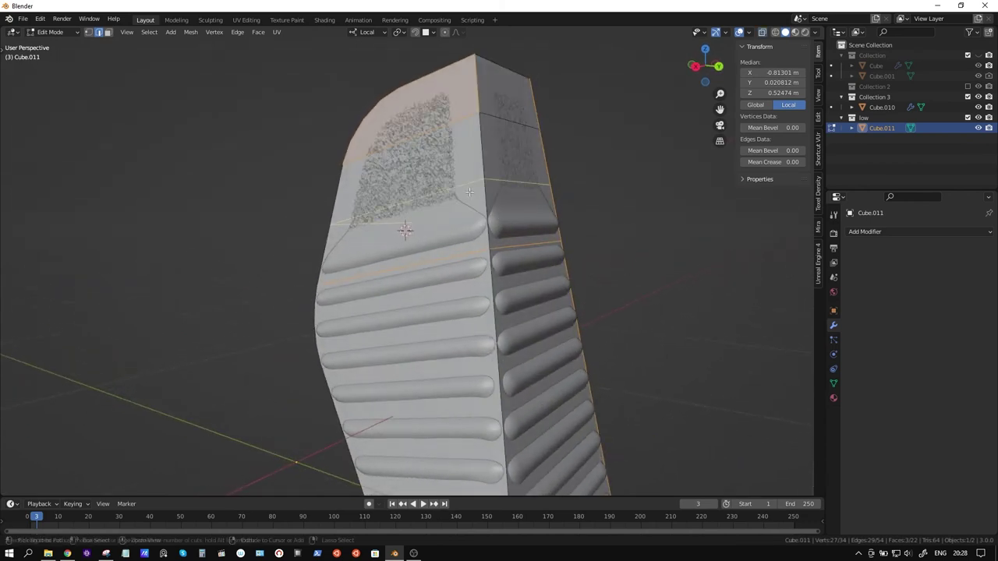
pyautogui.click(469, 192)
pyautogui.click(475, 208)
pyautogui.hotkey('ctrl', 'r')
pyautogui.click(475, 209)
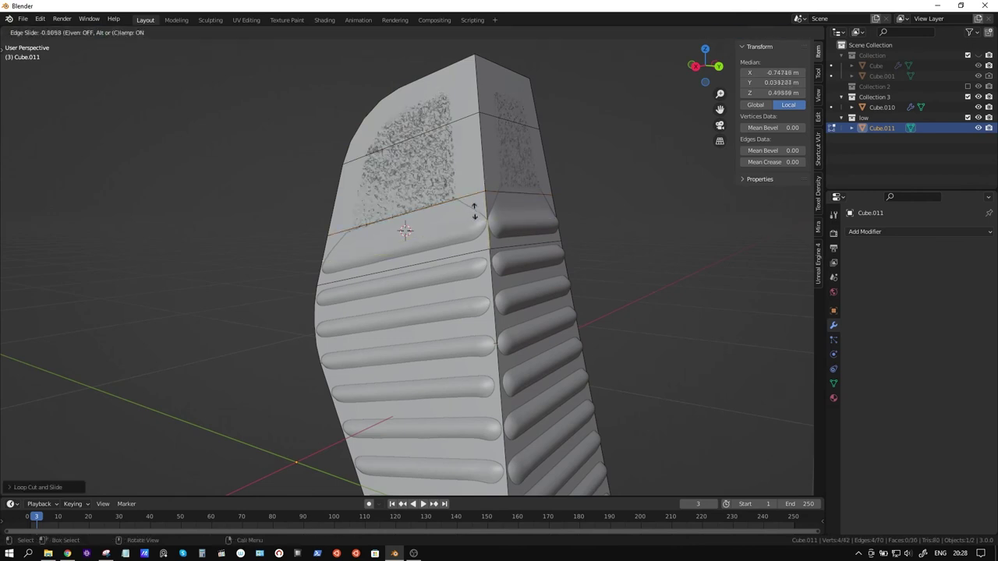
pyautogui.click(474, 209)
pyautogui.moveTo(475, 208); pyautogui.dragTo(517, 230, button='middle')
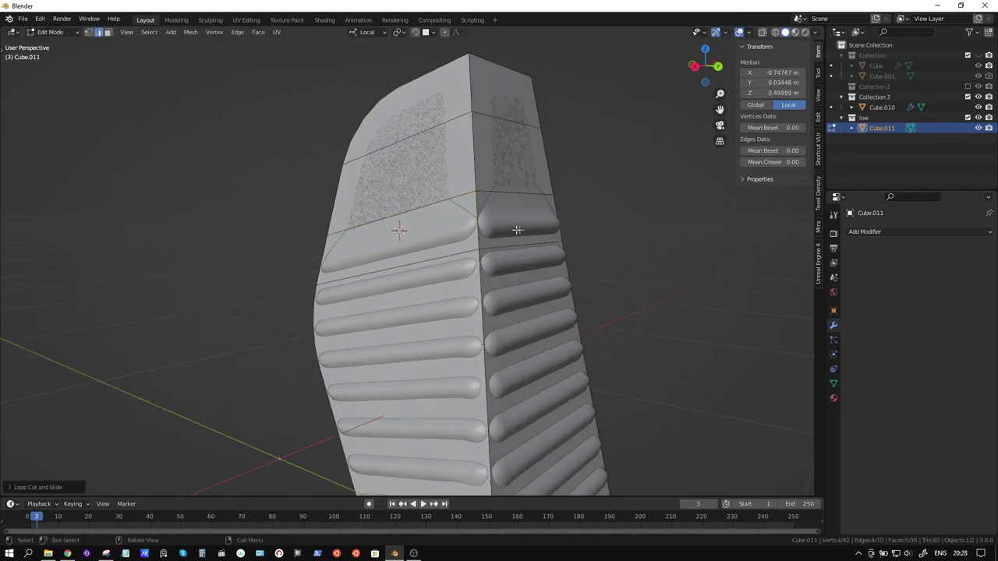
# Step: Move the edge beside the top rib 0.02021 m along local X
pyautogui.click(438, 238)
pyautogui.moveTo(438, 239); pyautogui.dragTo(473, 243, button='middle')
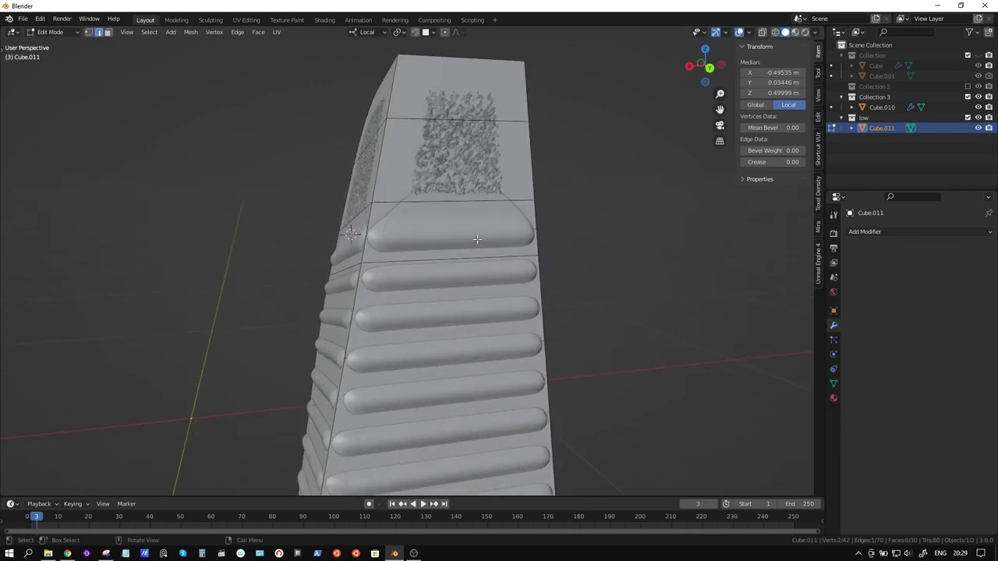
pyautogui.press('g')
pyautogui.press('x')
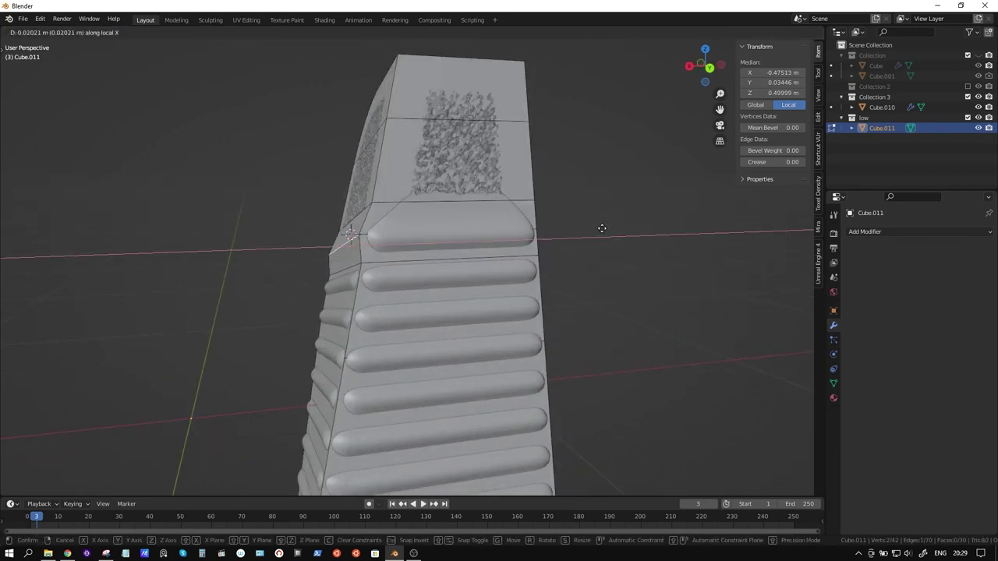
pyautogui.click(602, 227)
# Step: Edge-slide the edge at the panel's lower corner into a new position
pyautogui.moveTo(602, 228); pyautogui.dragTo(429, 283, button='middle')
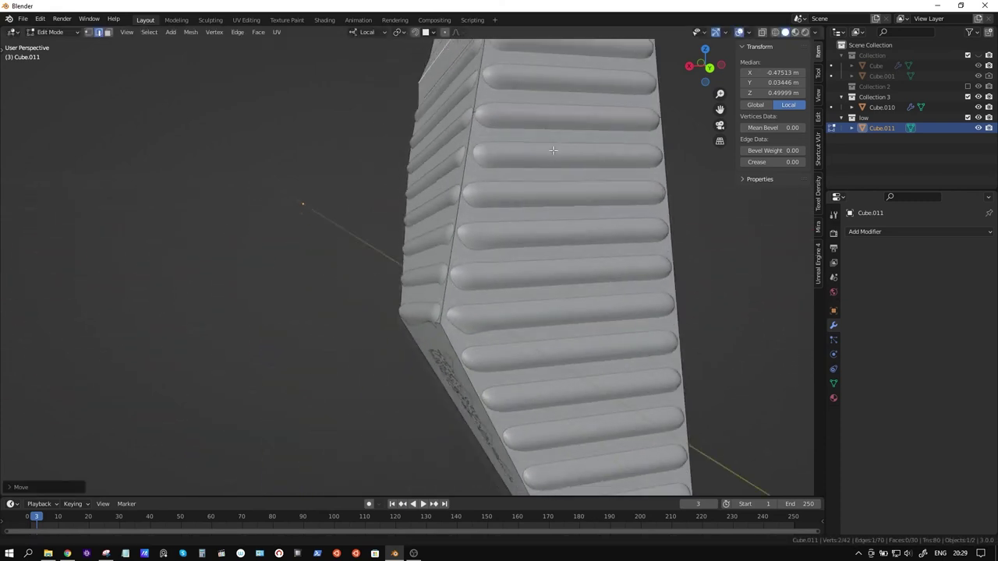
pyautogui.click(427, 305)
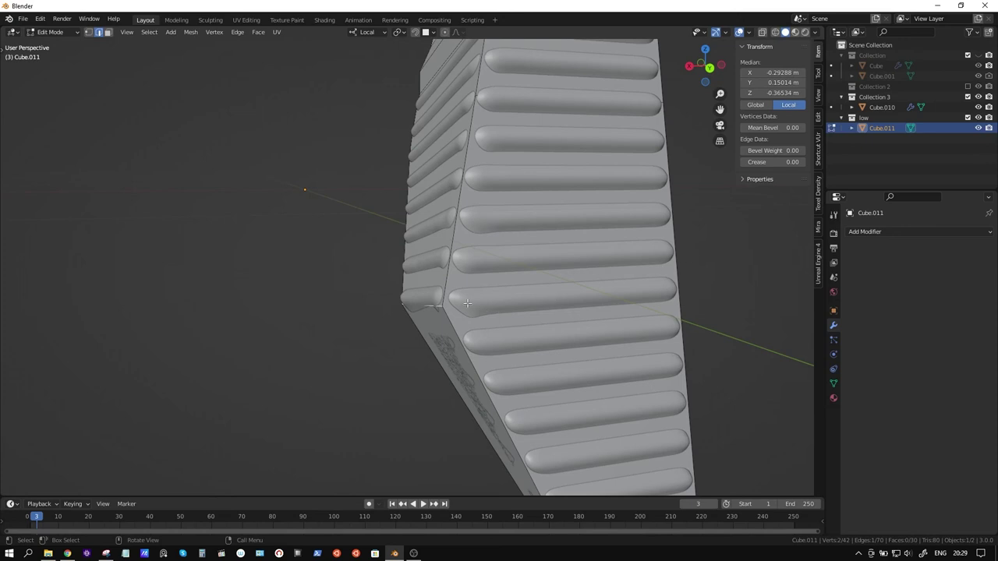
pyautogui.press('g')
pyautogui.press('g')
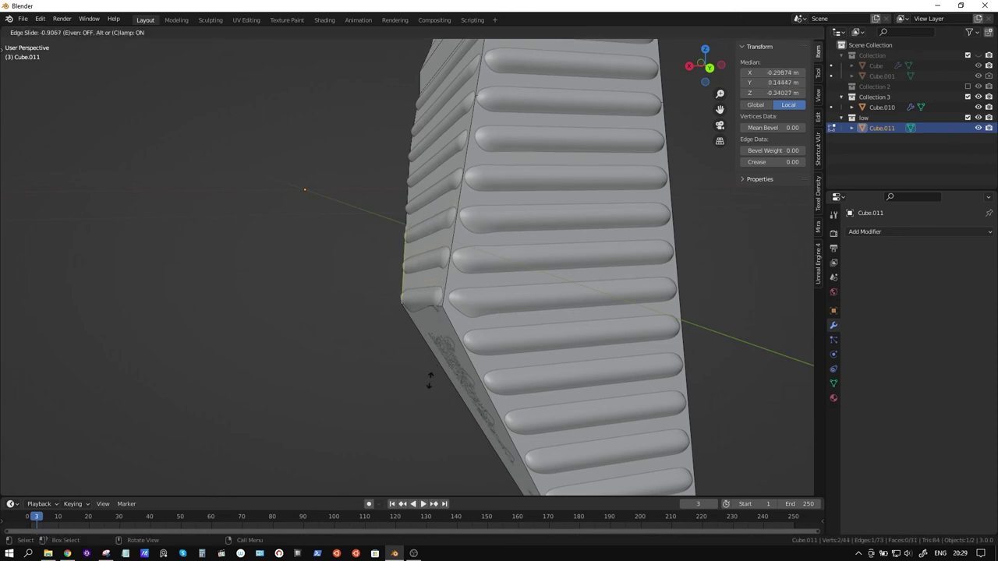
pyautogui.click(428, 380)
pyautogui.keyDown('alt'); pyautogui.moveTo(466, 337); pyautogui.dragTo(404, 274, button='middle'); pyautogui.keyUp('alt')
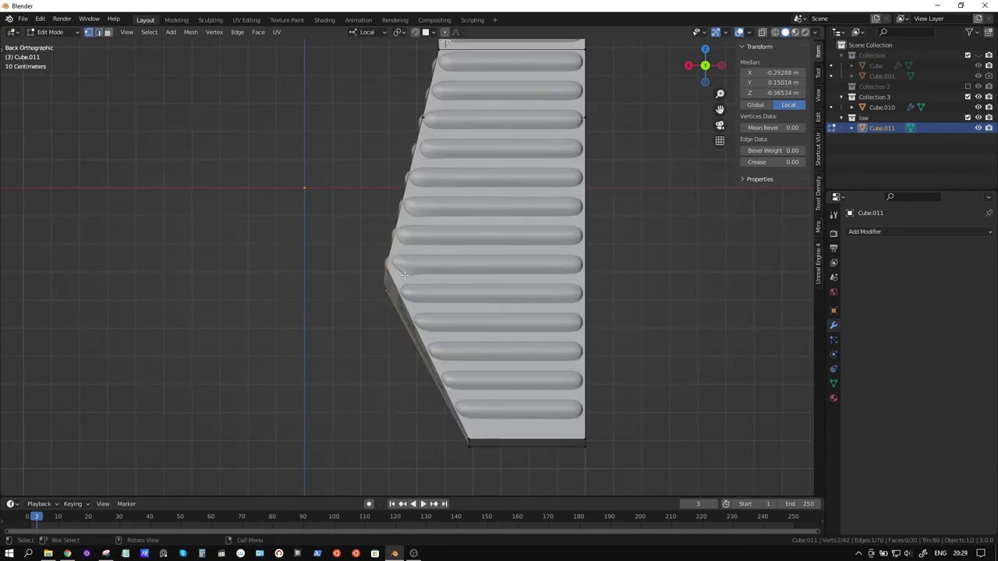
# Step: Knife-cut a new edge across the slanted side and slide it into place
pyautogui.press('k')
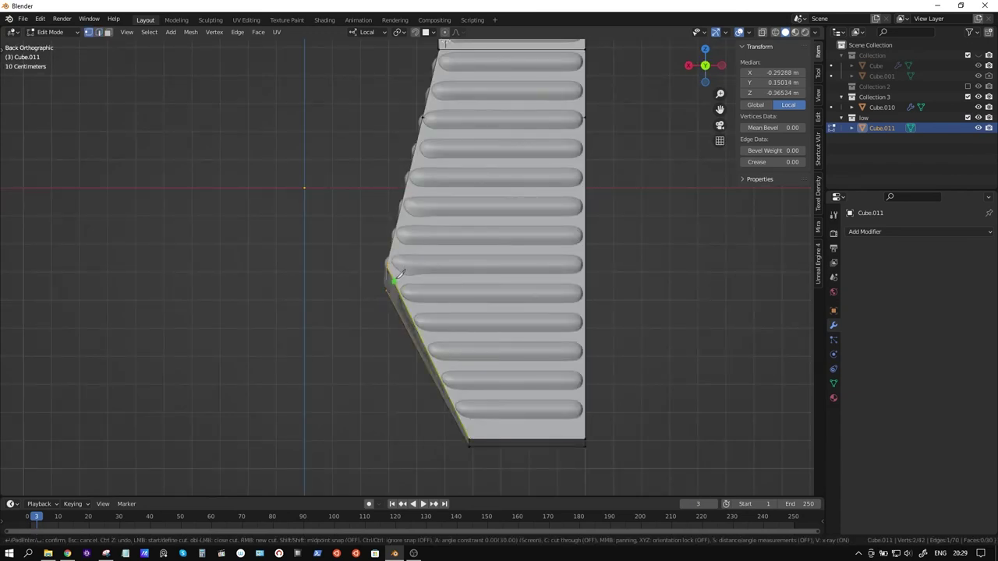
pyautogui.click(386, 266)
pyautogui.click(652, 267)
pyautogui.press('Return')
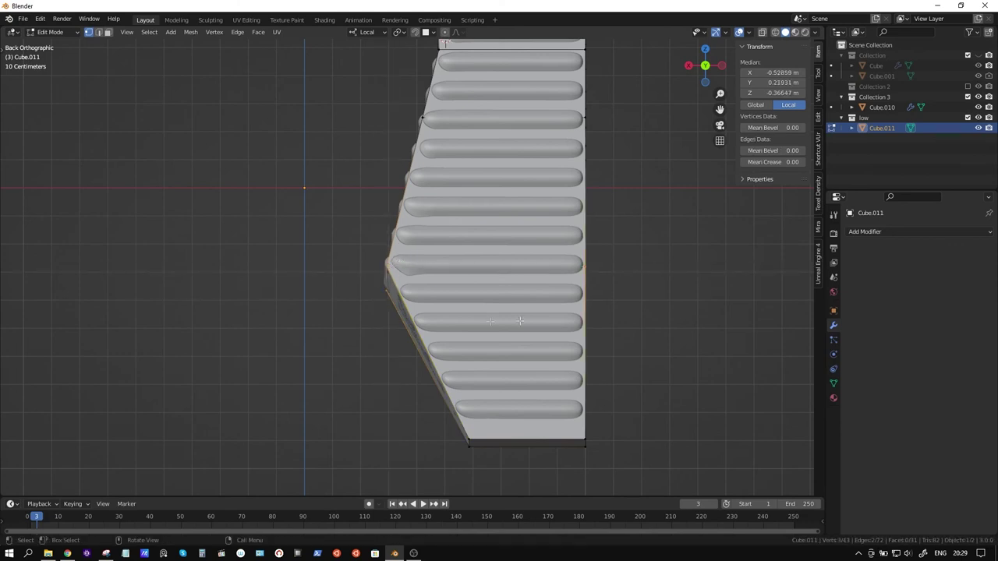
pyautogui.moveTo(652, 267); pyautogui.dragTo(524, 325, button='middle')
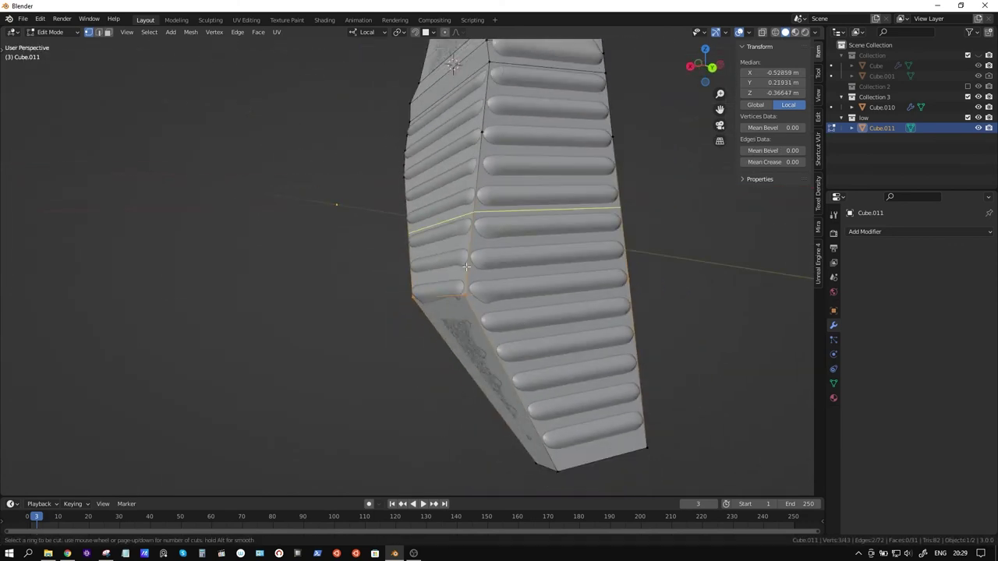
pyautogui.press('g')
pyautogui.press('g')
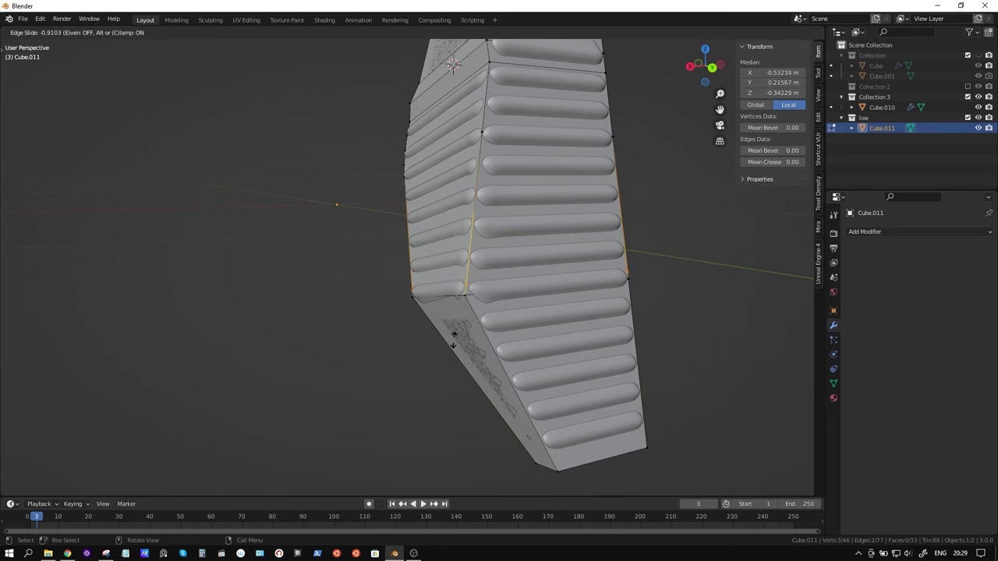
pyautogui.click(453, 337)
# Step: In edge mode, move the selected edge outward along local X twice
pyautogui.press('2')
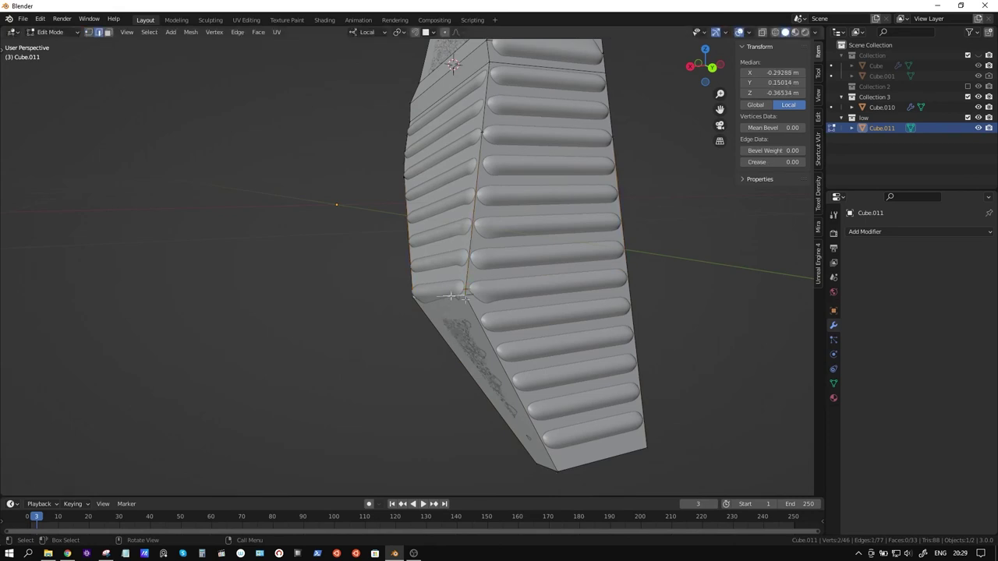
pyautogui.press('g')
pyautogui.press('x')
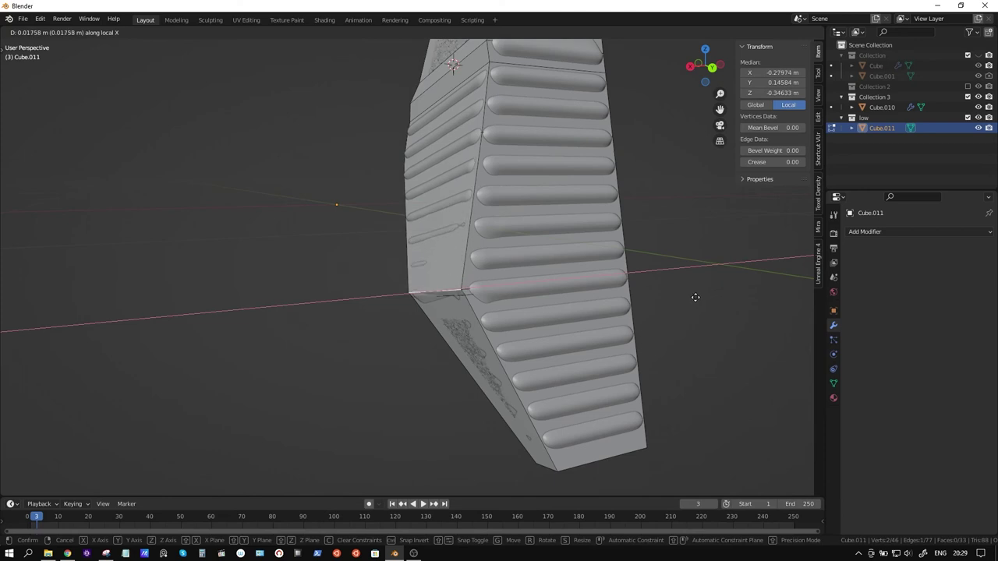
pyautogui.click(695, 297)
pyautogui.moveTo(695, 297); pyautogui.dragTo(477, 265, button='middle')
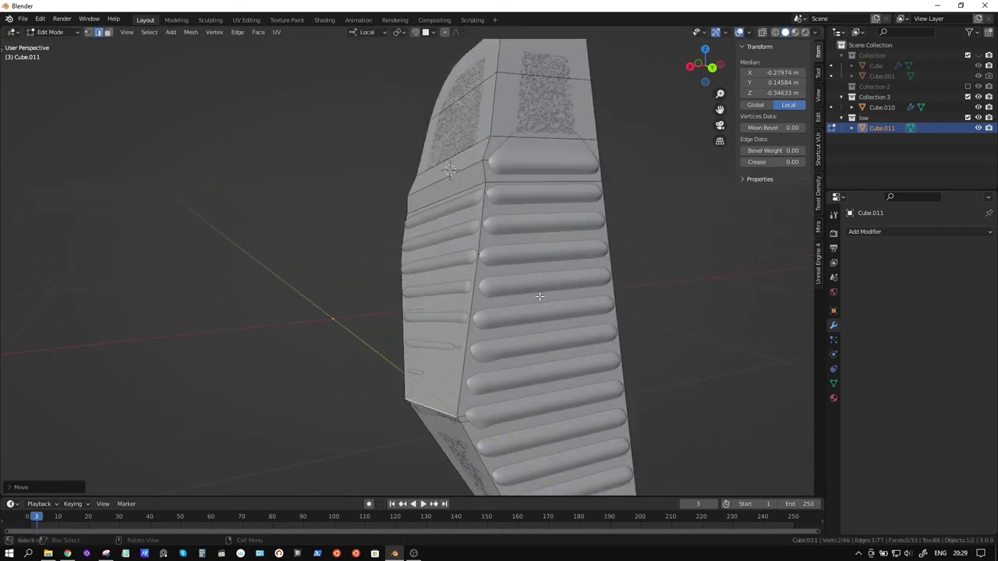
pyautogui.press('g')
pyautogui.press('x')
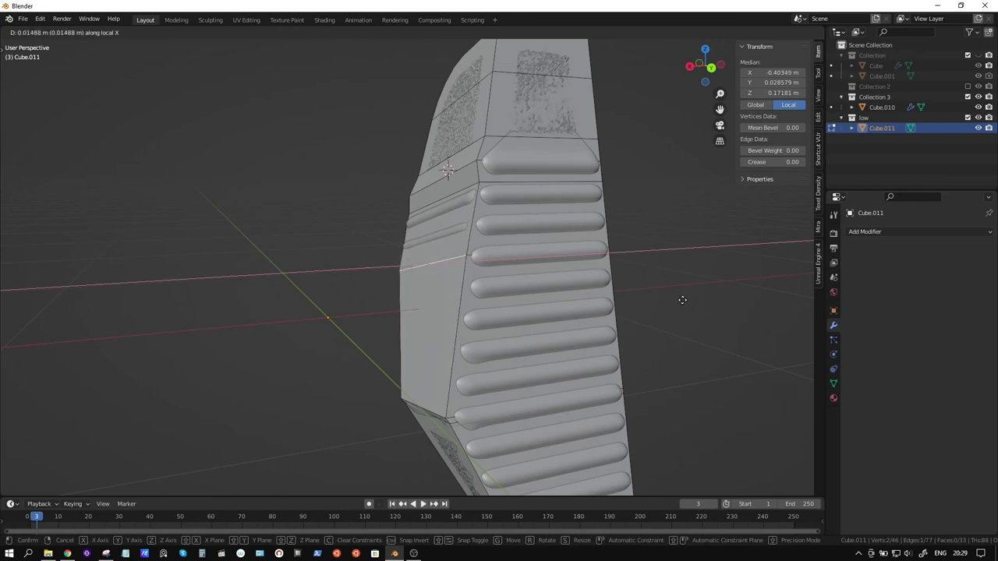
pyautogui.click(682, 300)
# Step: Shift the neighbouring upper edge outward along local X, for a 0.01672 m offset
pyautogui.click(461, 186)
pyautogui.press('g')
pyautogui.press('x')
pyautogui.press('x')
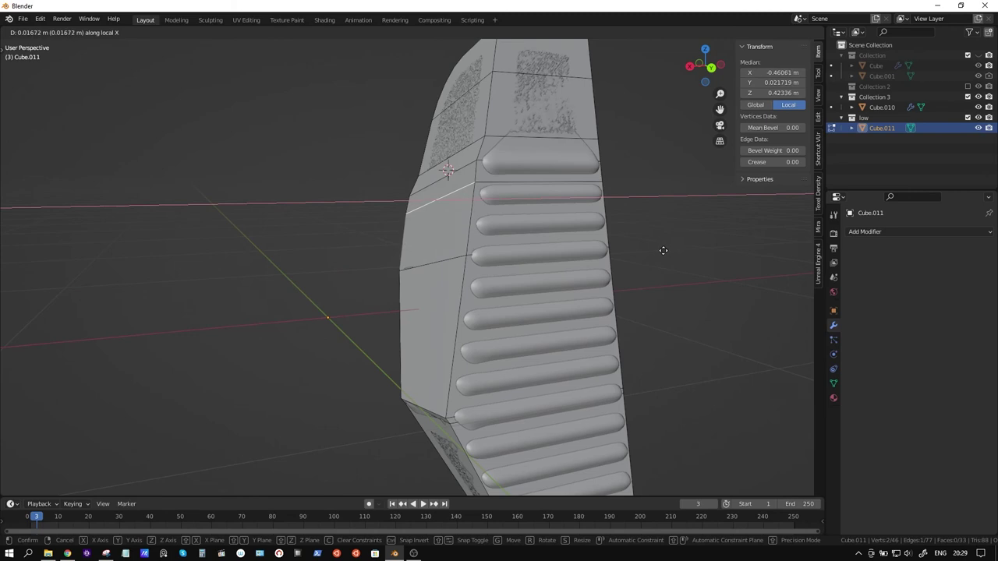
pyautogui.click(661, 251)
pyautogui.moveTo(662, 251)
pyautogui.mouseDown(button='middle')
pyautogui.moveTo(616, 270)
pyautogui.moveTo(686, 252)
pyautogui.moveTo(636, 272)
pyautogui.mouseUp(button='middle')
pyautogui.scroll(2, 405, 226)
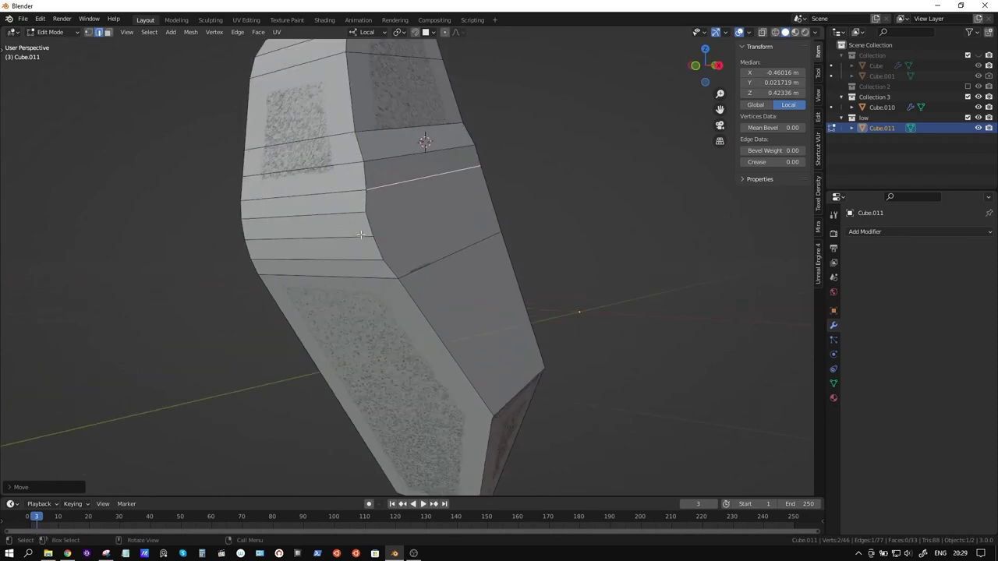
# Step: Using see-through display, select the side face edges and move them along local X
pyautogui.scroll(1, 405, 226)
pyautogui.hotkey('shift', 'r')
pyautogui.hotkey('shift', 'r')
pyautogui.hotkey('shift', 'r')
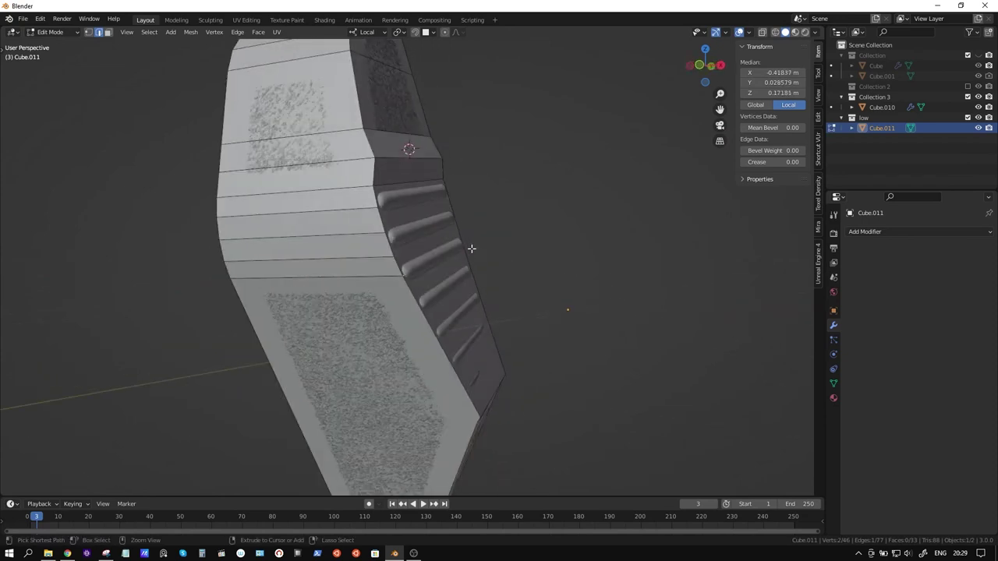
pyautogui.keyDown('shift'); pyautogui.click(392, 205); pyautogui.keyUp('shift')
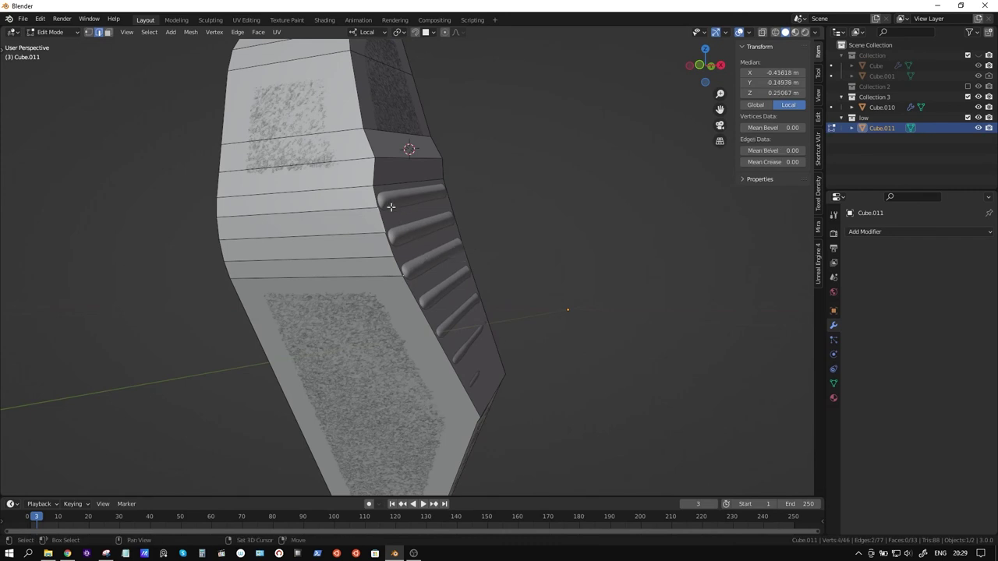
pyautogui.moveTo(426, 255); pyautogui.dragTo(441, 252, button='middle')
pyautogui.hotkey('alt', 'z')
pyautogui.click(433, 263)
pyautogui.keyDown('shift'); pyautogui.click(381, 254); pyautogui.keyUp('shift')
pyautogui.keyDown('shift'); pyautogui.click(370, 225); pyautogui.keyUp('shift')
pyautogui.keyDown('shift'); pyautogui.click(363, 187); pyautogui.keyUp('shift')
pyautogui.hotkey('alt', 'z')
pyautogui.moveTo(473, 178); pyautogui.dragTo(534, 220, button='middle')
pyautogui.press('g')
pyautogui.press('x')
pyautogui.press('x')
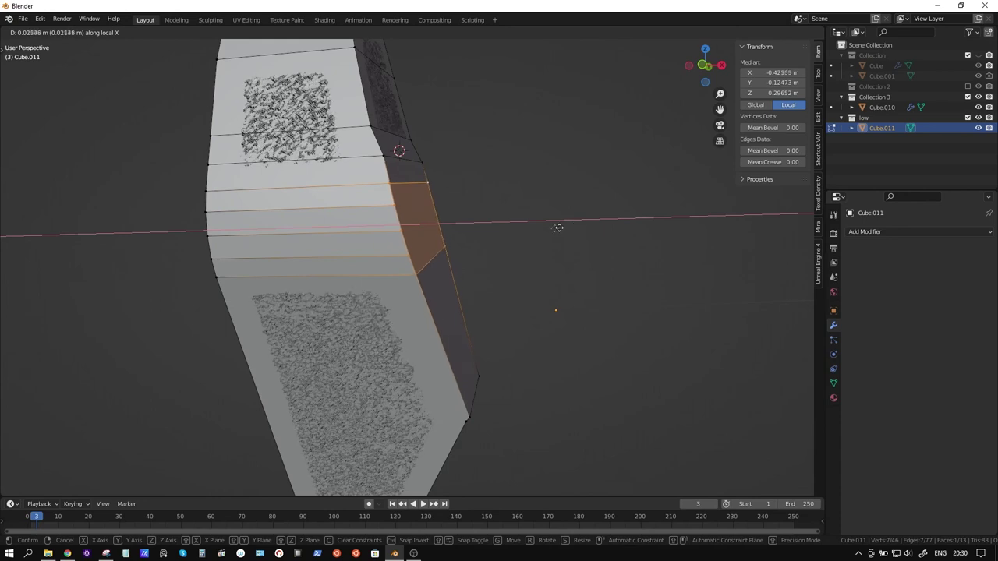
pyautogui.click(549, 230)
# Step: Select a panel edge and try moving it along Normal orientation Z, cancelling both moves
pyautogui.hotkey('alt', 'z')
pyautogui.moveTo(483, 203)
pyautogui.mouseDown(button='middle')
pyautogui.moveTo(366, 225)
pyautogui.moveTo(484, 164)
pyautogui.moveTo(574, 205)
pyautogui.mouseUp(button='middle')
pyautogui.hotkey('alt', 'z')
pyautogui.hotkey('alt', 'a')
pyautogui.press('2')
pyautogui.click(492, 167)
pyautogui.press('g')
pyautogui.rightClick(575, 204)
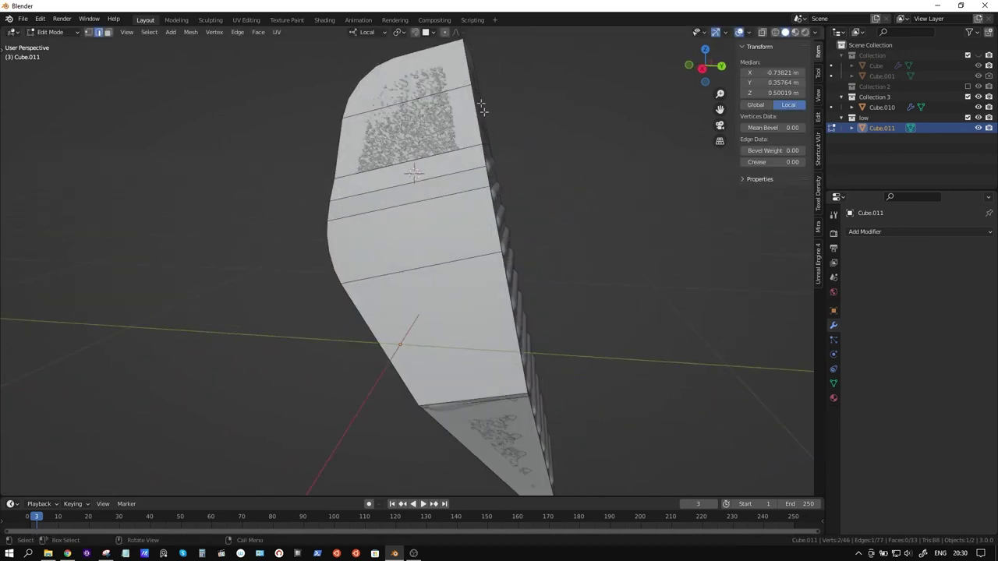
pyautogui.moveTo(463, 82); pyautogui.dragTo(419, 59, button='middle')
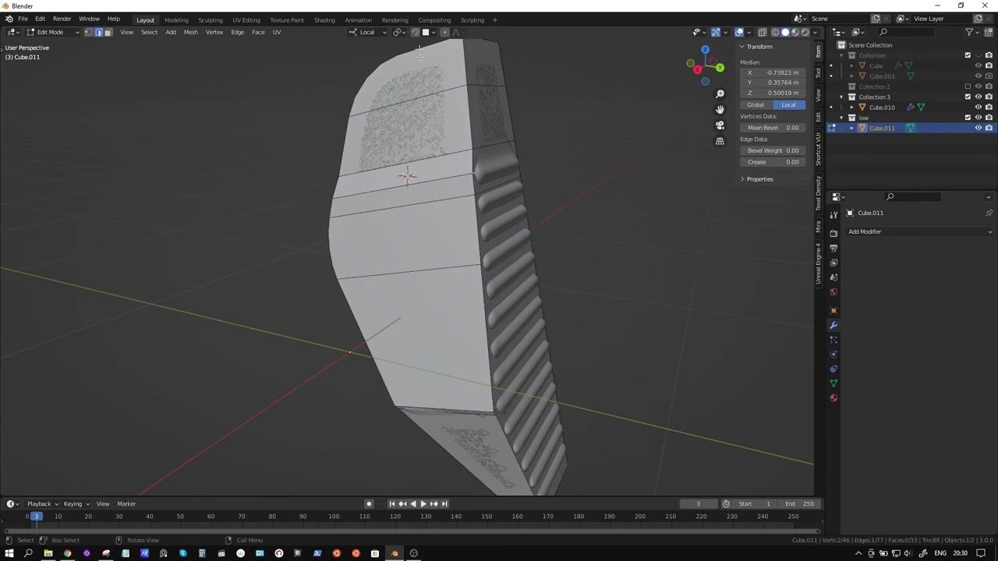
pyautogui.click(374, 32)
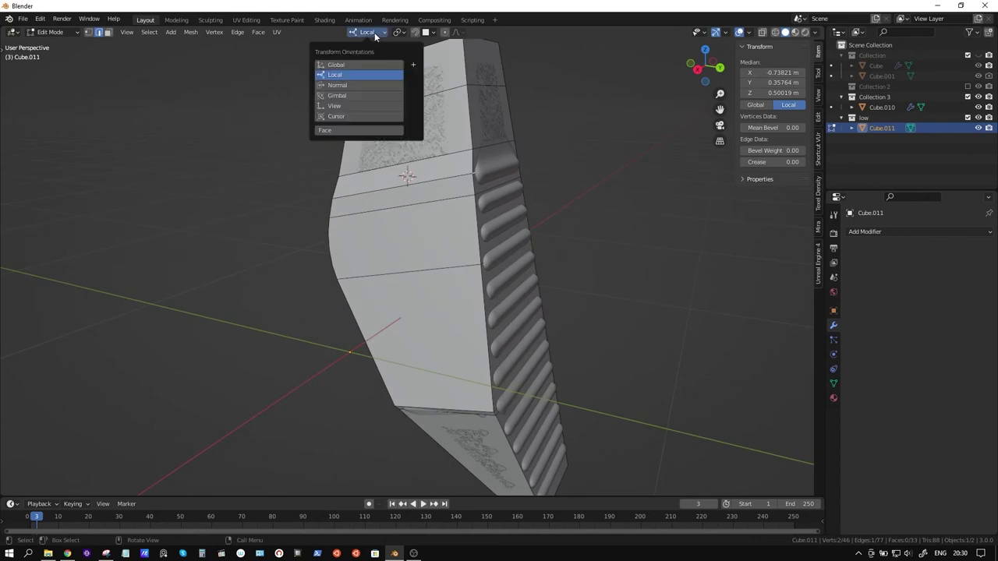
pyautogui.click(350, 78)
pyautogui.press('g')
pyautogui.press('z')
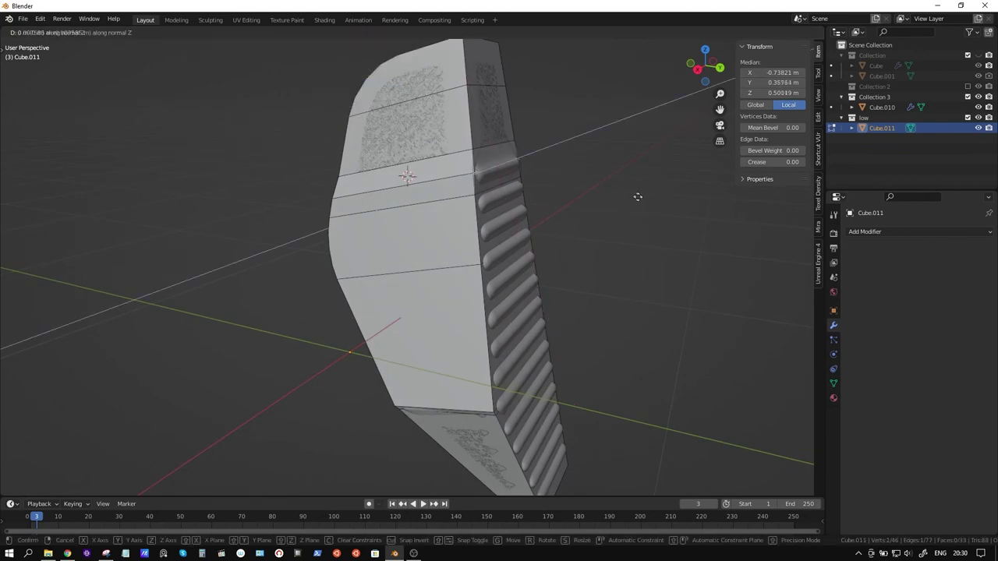
pyautogui.press('Escape')
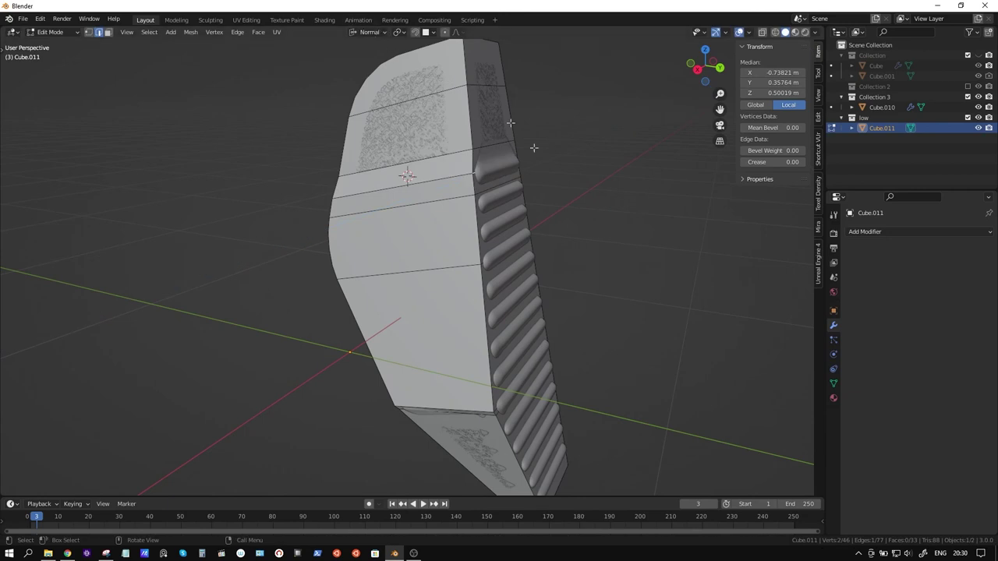
# Step: Back in Global orientation, move vertices twice excluding X, then begin sliding the right-side edge loop
pyautogui.moveTo(510, 122); pyautogui.dragTo(590, 169, button='middle')
pyautogui.click(369, 32)
pyautogui.click(351, 55)
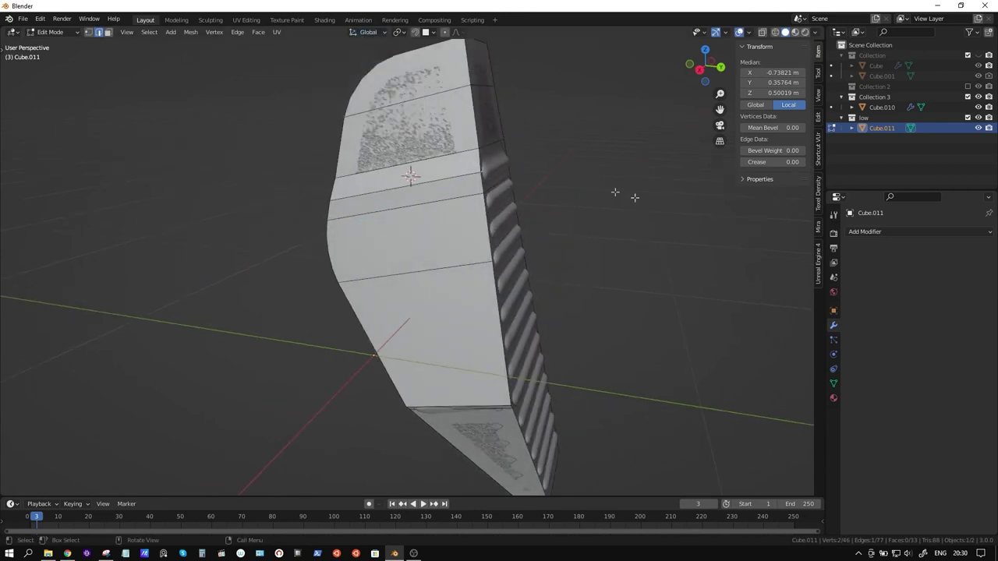
pyautogui.scroll(2, 639, 175)
pyautogui.press('g')
pyautogui.hotkey('shift', 'x')
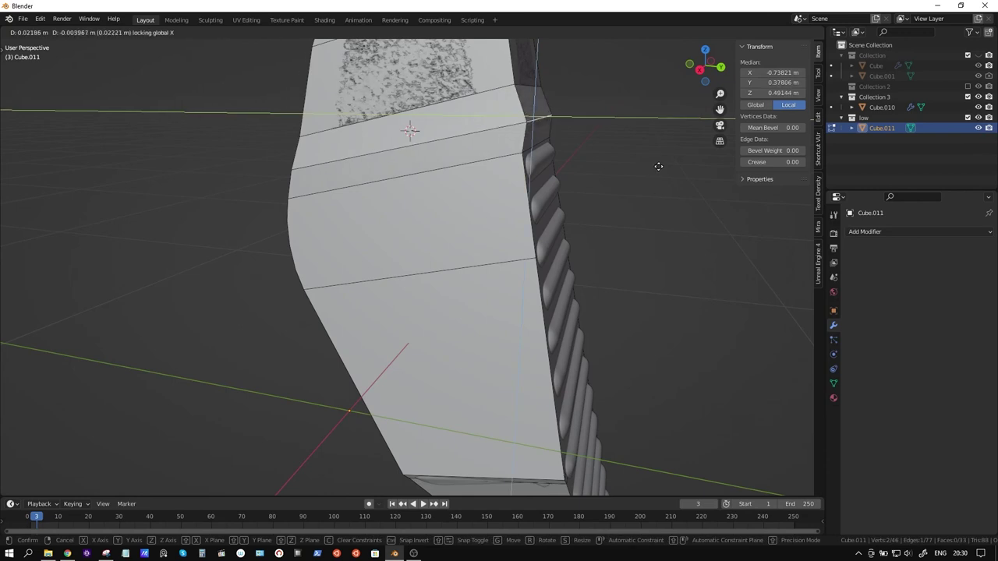
pyautogui.click(655, 168)
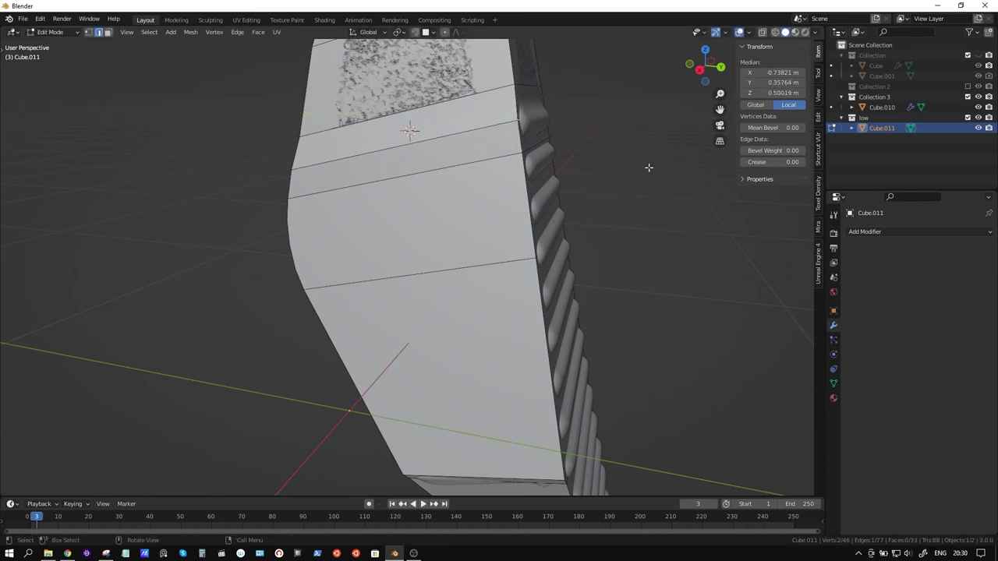
pyautogui.press('g')
pyautogui.hotkey('shift', 'x')
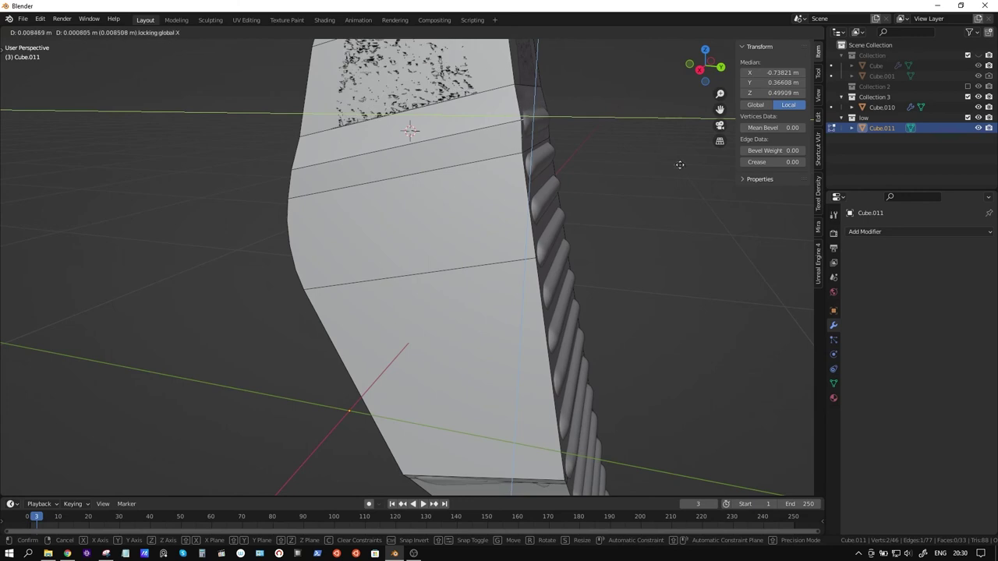
pyautogui.click(729, 168)
pyautogui.moveTo(729, 168)
pyautogui.mouseDown(button='middle')
pyautogui.moveTo(634, 276)
pyautogui.moveTo(558, 102)
pyautogui.moveTo(557, 310)
pyautogui.moveTo(553, 283)
pyautogui.moveTo(537, 366)
pyautogui.mouseUp(button='middle')
pyautogui.keyDown('alt'); pyautogui.click(538, 366); pyautogui.keyUp('alt')
pyautogui.press('g')
pyautogui.press('g')
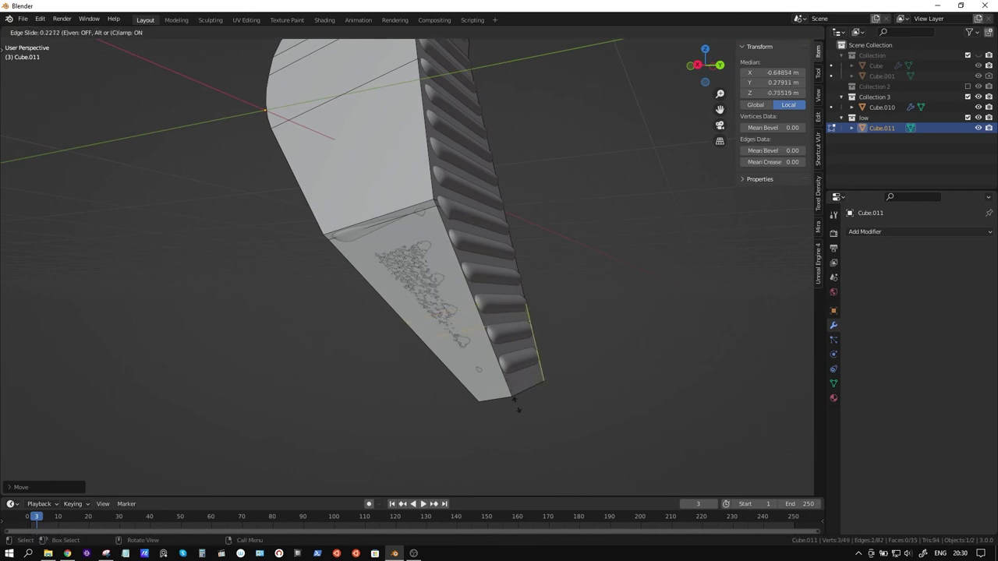
# Step: Finish the edge slide and add another loop cut near the panel's bottom
pyautogui.click(530, 454)
pyautogui.hotkey('ctrl', 'r')
pyautogui.click(516, 390)
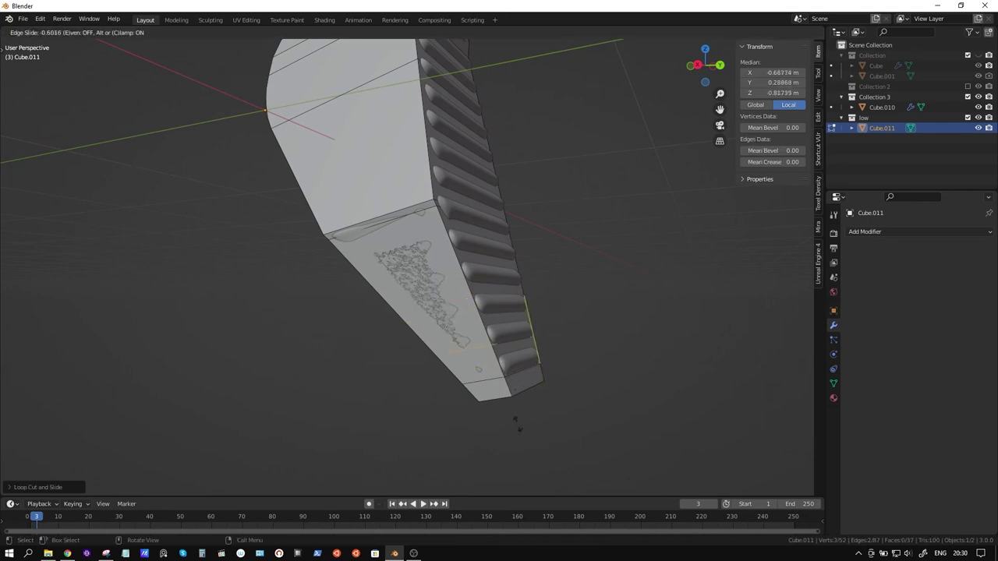
pyautogui.click(516, 445)
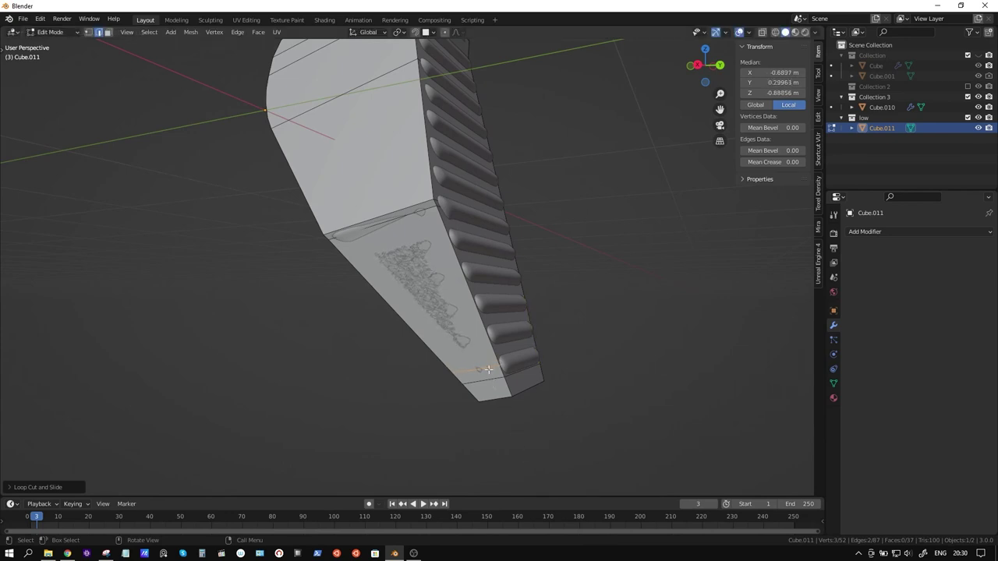
# Step: Select the riveted side strip's vertices and shift them about 0.019 m along X
pyautogui.click(500, 365)
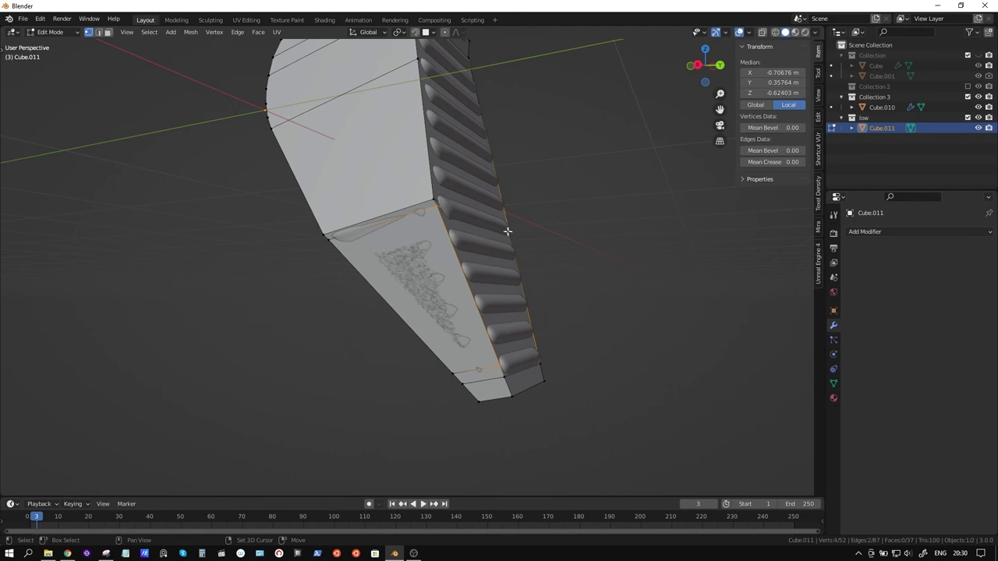
pyautogui.keyDown('shift'); pyautogui.click(432, 199); pyautogui.keyUp('shift')
pyautogui.moveTo(431, 199); pyautogui.dragTo(472, 313, button='middle')
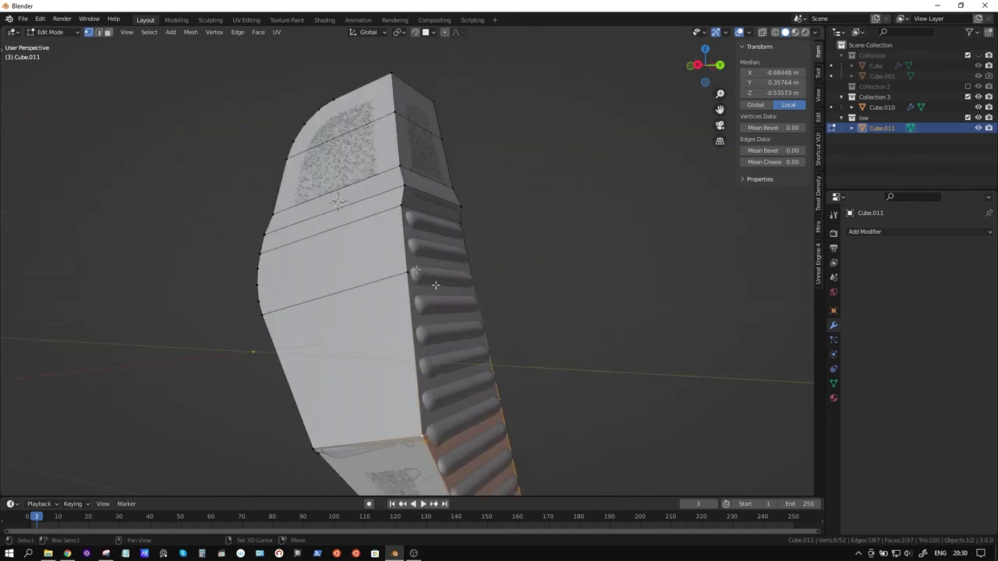
pyautogui.keyDown('shift'); pyautogui.click(471, 276); pyautogui.keyUp('shift')
pyautogui.keyDown('shift'); pyautogui.click(441, 218); pyautogui.keyUp('shift')
pyautogui.moveTo(478, 223); pyautogui.dragTo(560, 275, button='middle')
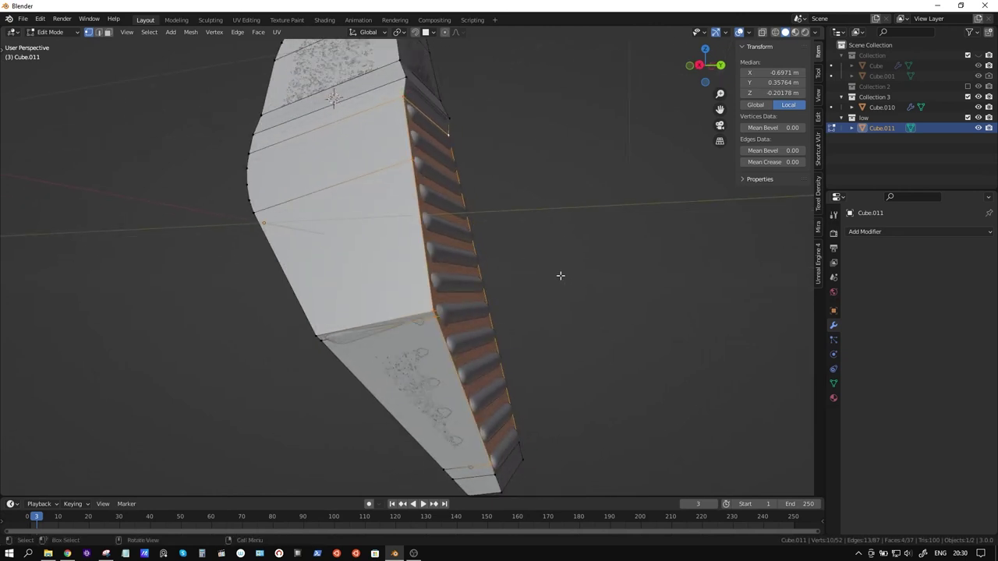
pyautogui.press('g')
pyautogui.press('x')
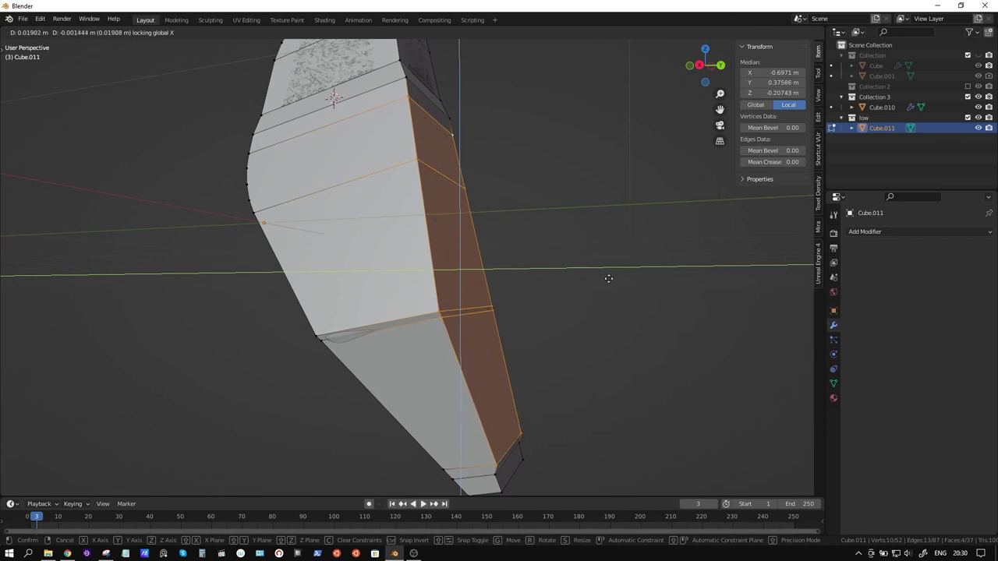
pyautogui.click(607, 278)
pyautogui.moveTo(608, 278)
pyautogui.mouseDown(button='middle')
pyautogui.moveTo(492, 277)
pyautogui.moveTo(597, 278)
pyautogui.moveTo(534, 301)
pyautogui.moveTo(494, 233)
pyautogui.moveTo(534, 229)
pyautogui.moveTo(469, 407)
pyautogui.moveTo(457, 301)
pyautogui.moveTo(464, 360)
pyautogui.mouseUp(button='middle')
pyautogui.scroll(-3, 493, 277)
# Step: Start bevelling the panel's front corner edges, then cancel the bevel
pyautogui.press('2')
pyautogui.click(453, 385)
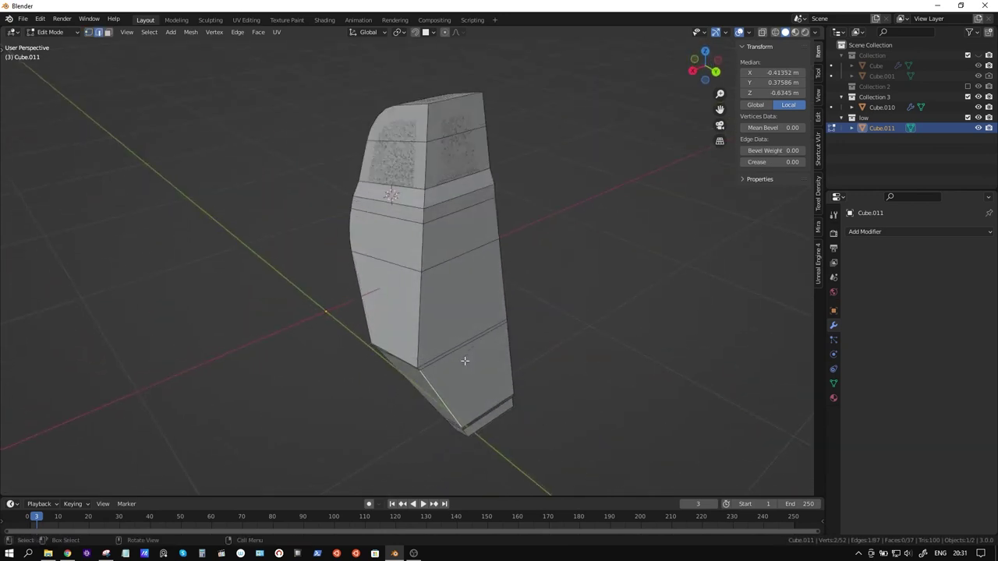
pyautogui.keyDown('ctrl'); pyautogui.click(423, 218); pyautogui.keyUp('ctrl')
pyautogui.hotkey('ctrl', 'b')
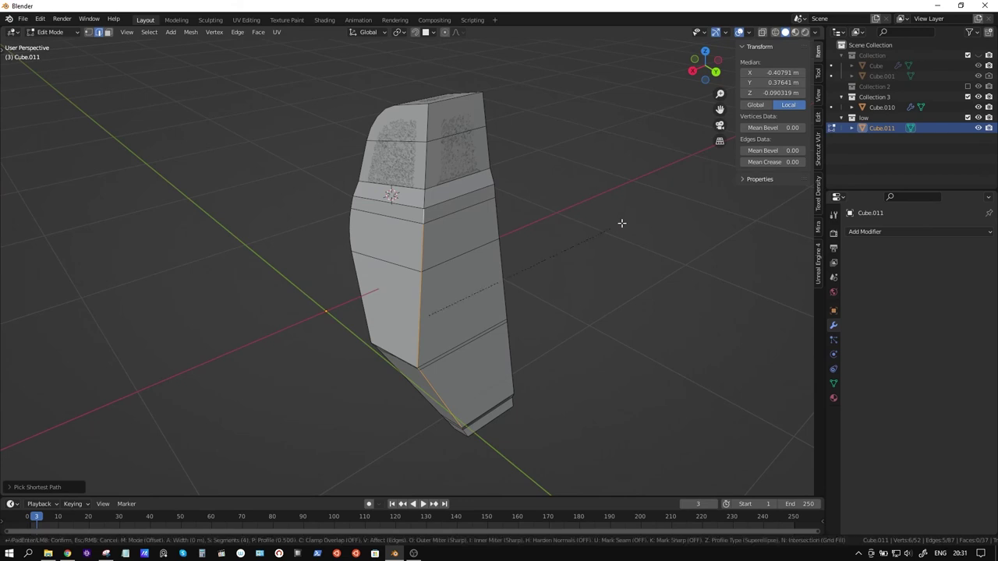
pyautogui.scroll(-1, 632, 228)
pyautogui.scroll(-1, 633, 227)
pyautogui.scroll(-1, 636, 230)
pyautogui.rightClick(636, 229)
# Step: Merge the stray vertices near the panel's top corner into one
pyautogui.click(431, 198)
pyautogui.press('m')
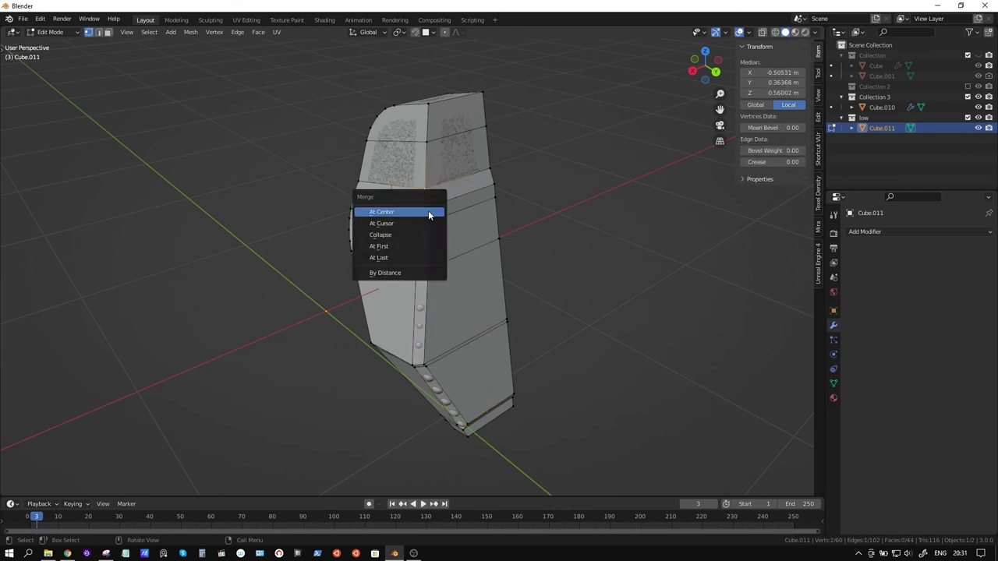
pyautogui.click(405, 257)
pyautogui.moveTo(475, 404); pyautogui.dragTo(477, 293, button='middle')
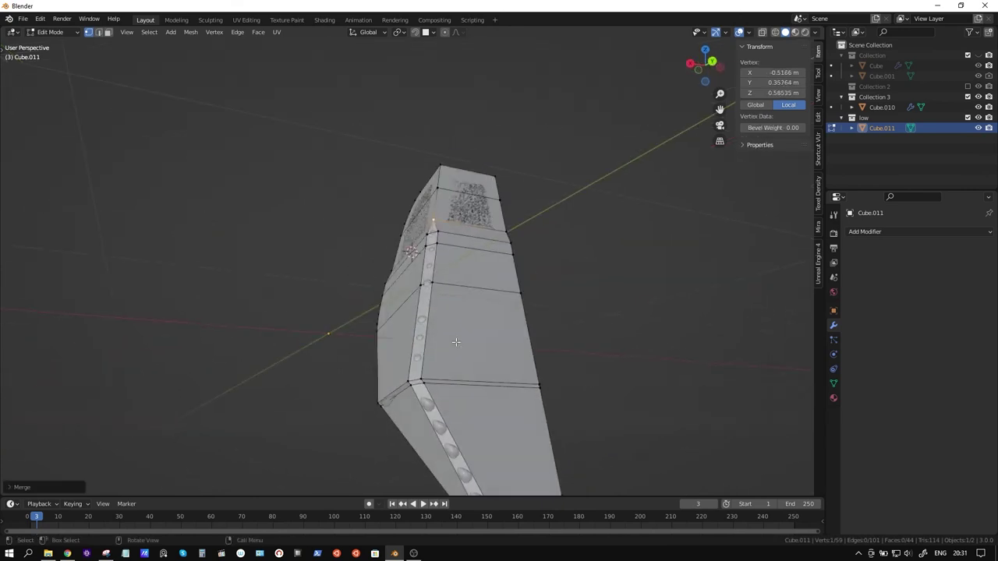
pyautogui.click(473, 309)
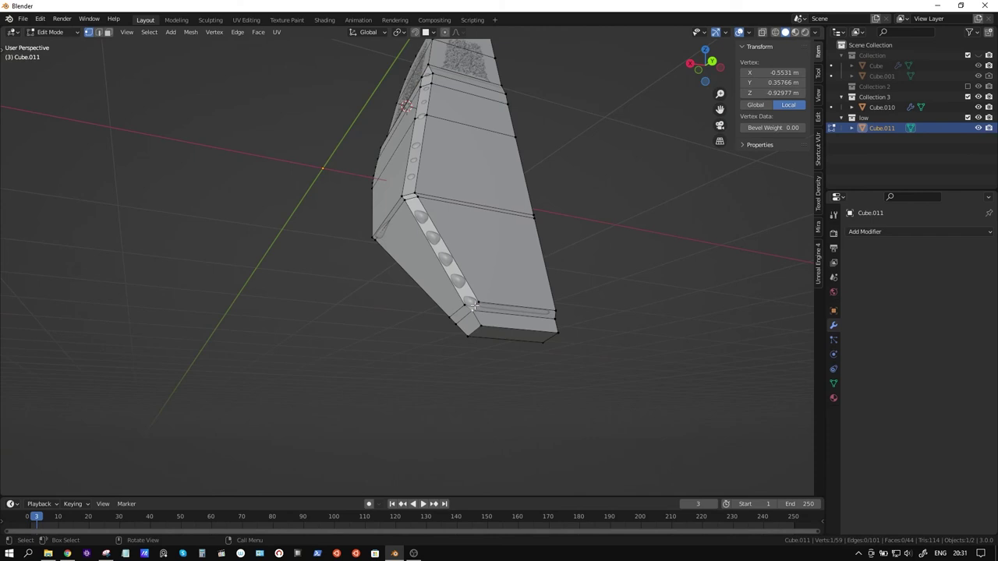
pyautogui.scroll(2, 473, 309)
pyautogui.scroll(1, 489, 312)
# Step: Merge duplicate vertices by distance across the whole mesh, leaving 58 vertices
pyautogui.press('a')
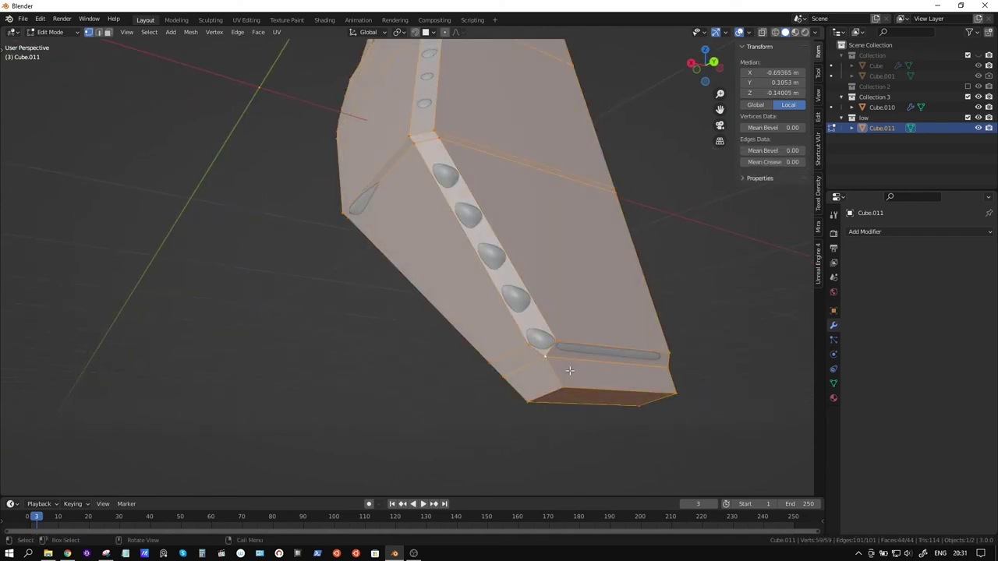
pyautogui.press('m')
pyautogui.click(570, 384)
pyautogui.moveTo(569, 384)
pyautogui.mouseDown(button='middle')
pyautogui.moveTo(515, 203)
pyautogui.moveTo(533, 198)
pyautogui.moveTo(499, 218)
pyautogui.moveTo(498, 245)
pyautogui.moveTo(508, 194)
pyautogui.moveTo(499, 203)
pyautogui.moveTo(640, 266)
pyautogui.moveTo(679, 254)
pyautogui.moveTo(668, 216)
pyautogui.moveTo(618, 199)
pyautogui.moveTo(644, 210)
pyautogui.moveTo(563, 256)
pyautogui.moveTo(585, 269)
pyautogui.moveTo(570, 288)
pyautogui.moveTo(534, 270)
pyautogui.moveTo(508, 272)
pyautogui.moveTo(453, 421)
pyautogui.mouseUp(button='middle')
pyautogui.press('Tab')
pyautogui.press('Tab')
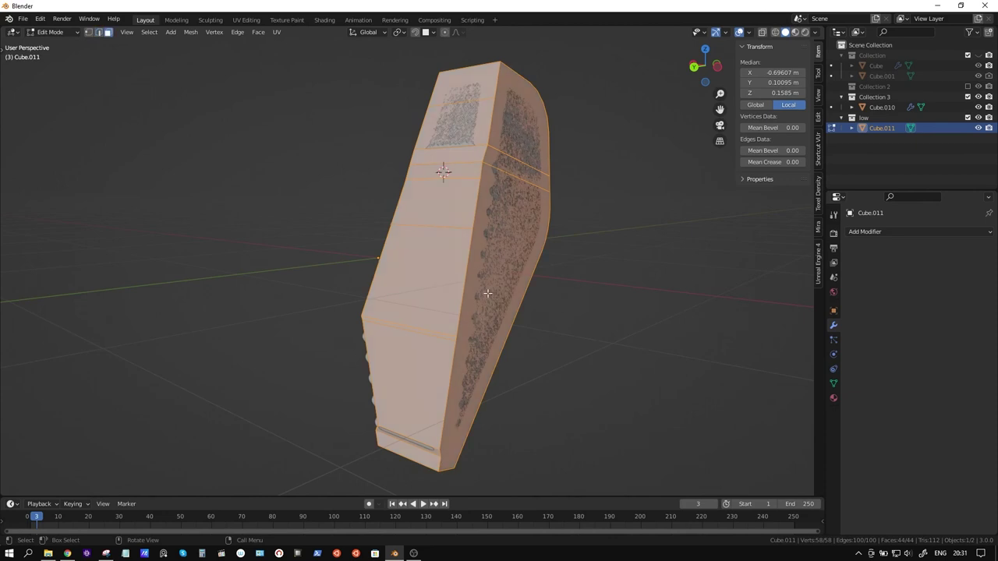
# Step: Mark the top, right-side and front vertical boundary edges as seams and sharp
pyautogui.click(490, 292)
pyautogui.keyDown('shift'); pyautogui.click(518, 156); pyautogui.keyUp('shift')
pyautogui.press('2')
pyautogui.click(496, 101)
pyautogui.keyDown('ctrl'); pyautogui.click(497, 71); pyautogui.keyUp('ctrl')
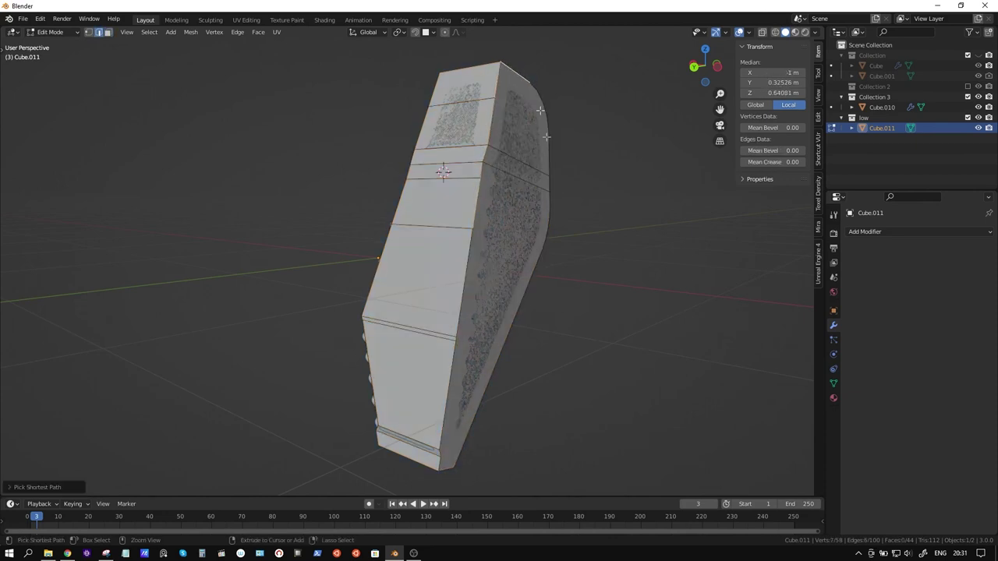
pyautogui.keyDown('ctrl'); pyautogui.click(453, 456); pyautogui.keyUp('ctrl')
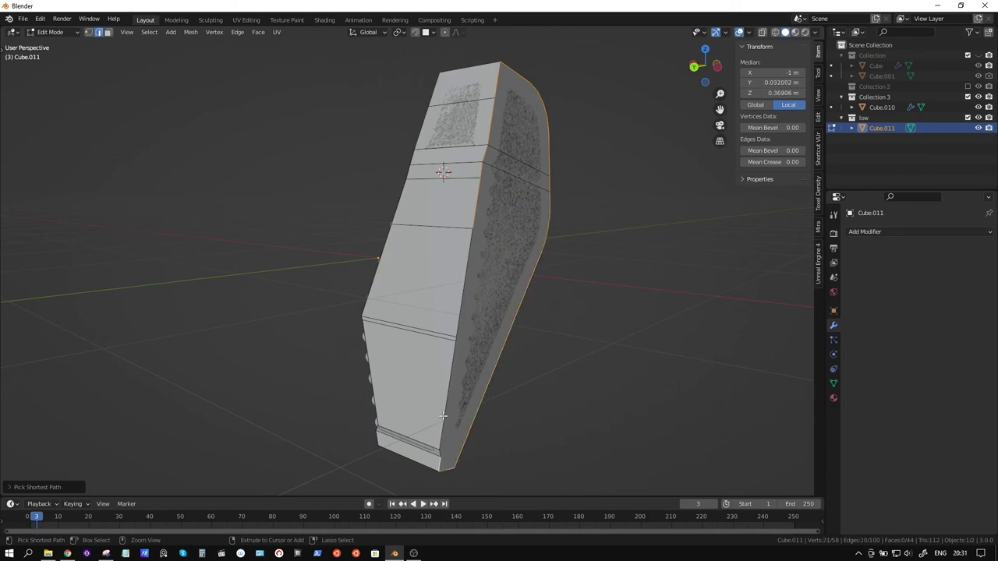
pyautogui.keyDown('ctrl'); pyautogui.click(468, 241); pyautogui.keyUp('ctrl')
pyautogui.rightClick(468, 241)
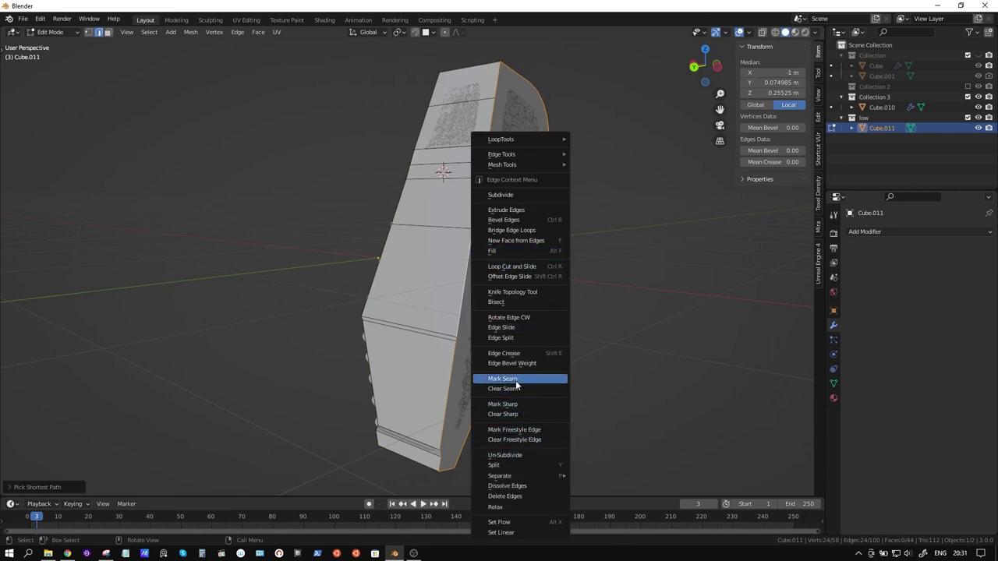
pyautogui.click(515, 380)
pyautogui.rightClick(536, 365)
pyautogui.click(517, 389)
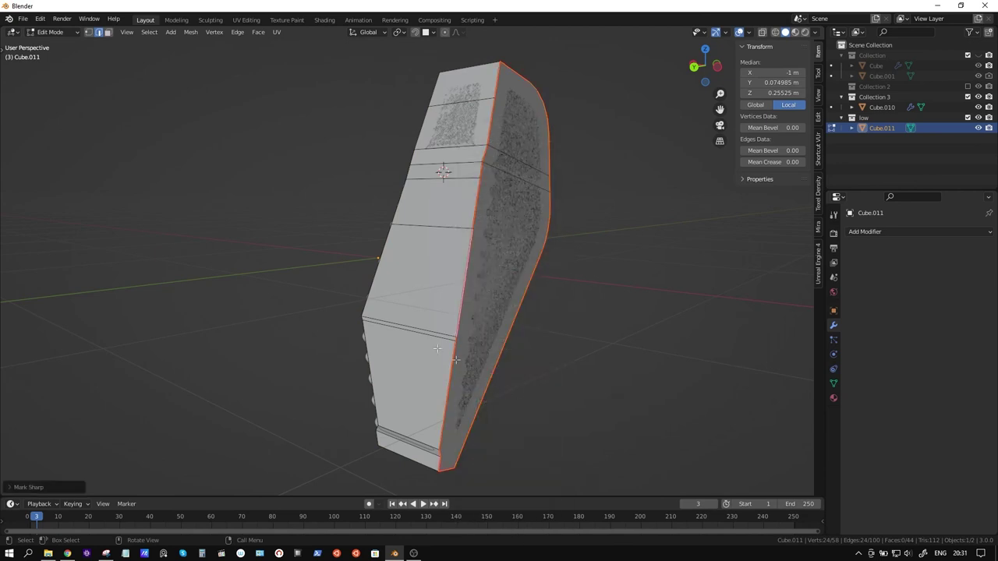
# Step: Mark a single boundary edge on the far side as sharp and seam
pyautogui.moveTo(455, 360); pyautogui.dragTo(495, 278, button='middle')
pyautogui.click(408, 290)
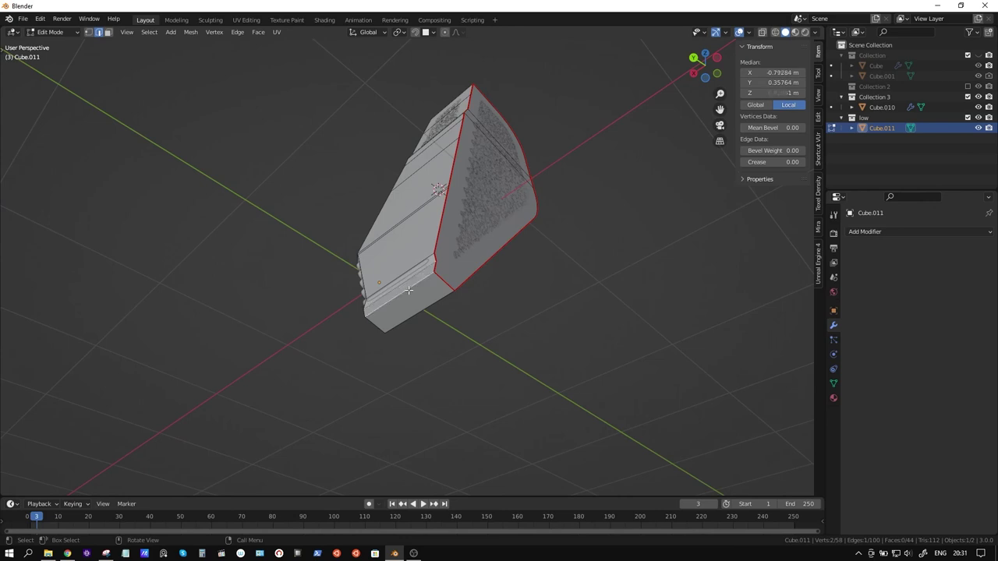
pyautogui.rightClick(409, 290)
pyautogui.click(408, 290)
pyautogui.rightClick(408, 290)
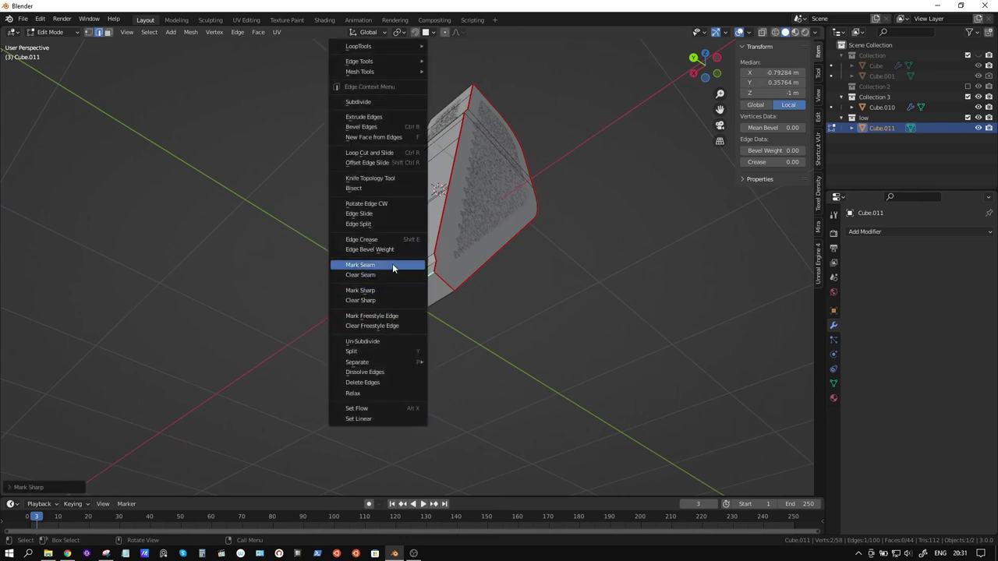
pyautogui.click(398, 265)
pyautogui.moveTo(434, 301)
pyautogui.mouseDown(button='middle')
pyautogui.moveTo(426, 315)
pyautogui.moveTo(388, 329)
pyautogui.mouseUp(button='middle')
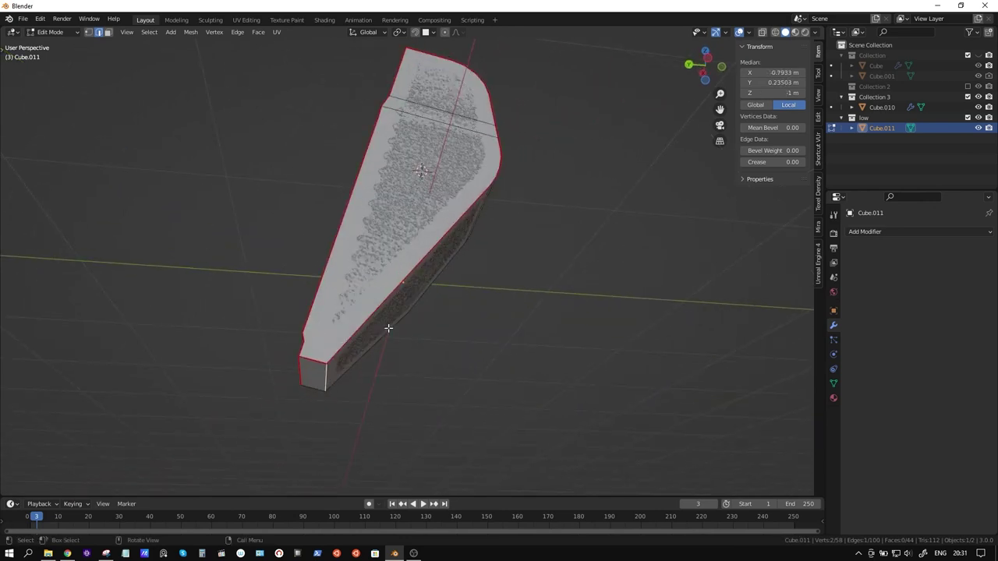
pyautogui.rightClick(376, 335)
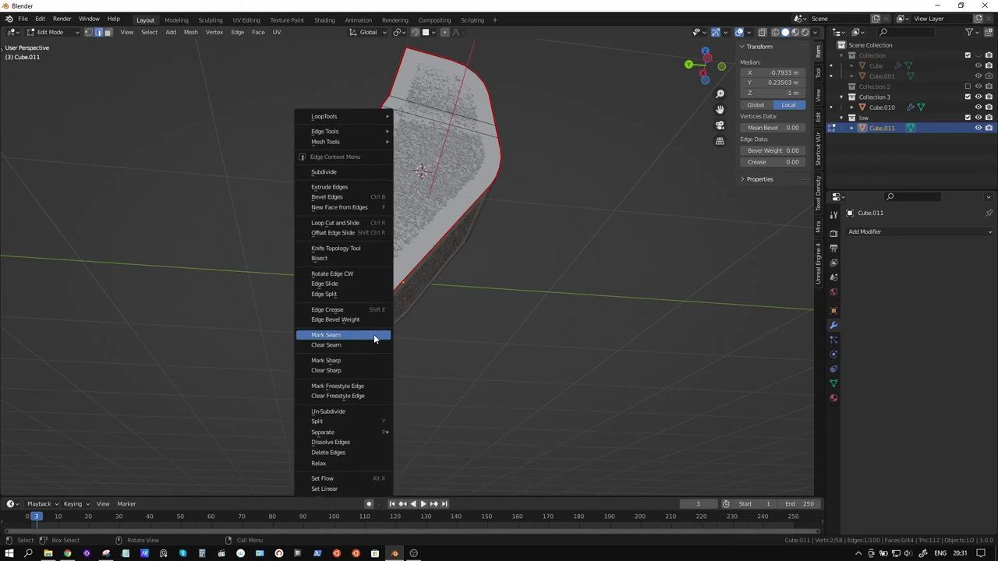
pyautogui.click(357, 359)
# Step: Mark the left boundary loop edges as UV seams and sharp
pyautogui.moveTo(468, 209)
pyautogui.mouseDown(button='middle')
pyautogui.moveTo(442, 201)
pyautogui.moveTo(600, 209)
pyautogui.moveTo(503, 125)
pyautogui.mouseUp(button='middle')
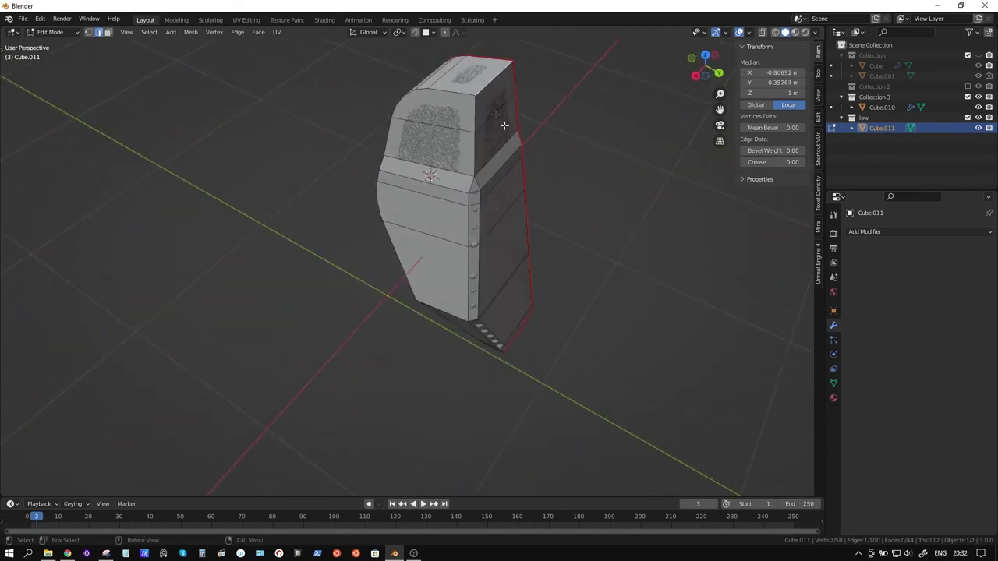
pyautogui.moveTo(461, 95)
pyautogui.mouseDown(button='middle')
pyautogui.moveTo(523, 96)
pyautogui.moveTo(356, 167)
pyautogui.moveTo(396, 226)
pyautogui.moveTo(410, 300)
pyautogui.mouseUp(button='middle')
pyautogui.keyDown('ctrl'); pyautogui.click(357, 167); pyautogui.keyUp('ctrl')
pyautogui.keyDown('ctrl'); pyautogui.click(413, 312); pyautogui.keyUp('ctrl')
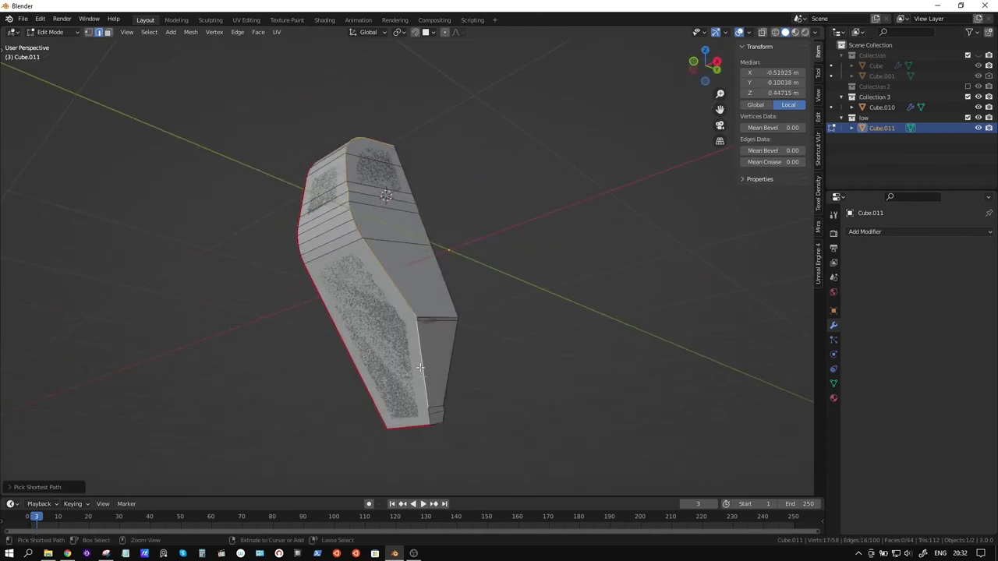
pyautogui.moveTo(427, 419)
pyautogui.mouseDown(button='middle')
pyautogui.moveTo(499, 427)
pyautogui.moveTo(439, 437)
pyautogui.mouseUp(button='middle')
pyautogui.keyDown('ctrl'); pyautogui.click(499, 427); pyautogui.keyUp('ctrl')
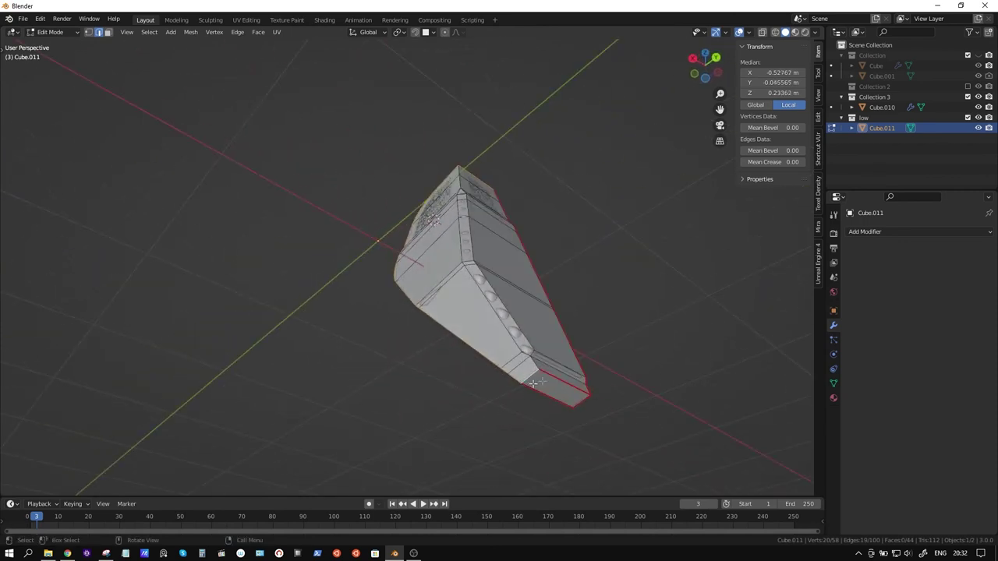
pyautogui.rightClick(571, 372)
pyautogui.click(561, 347)
pyautogui.rightClick(586, 344)
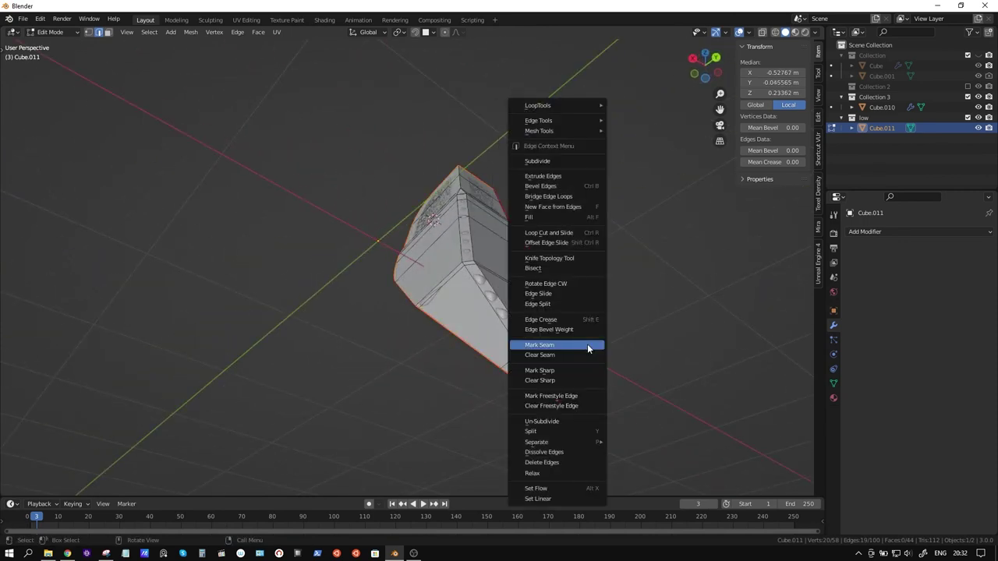
pyautogui.click(575, 370)
# Step: Mark the bottom-end and top edges as sharp, then clear the selection
pyautogui.moveTo(574, 371)
pyautogui.mouseDown(button='middle')
pyautogui.moveTo(613, 374)
pyautogui.moveTo(567, 399)
pyautogui.moveTo(606, 421)
pyautogui.moveTo(615, 403)
pyautogui.mouseUp(button='middle')
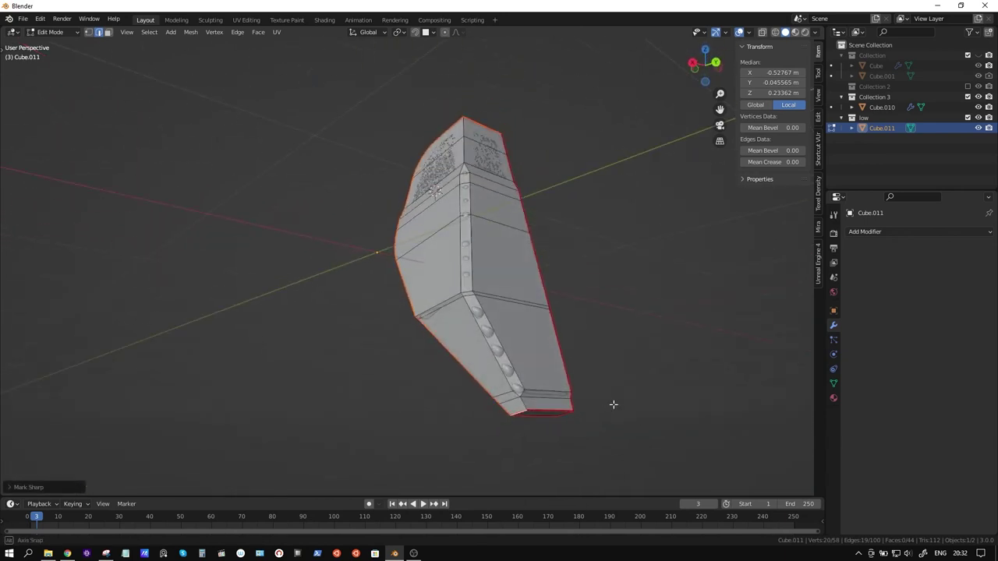
pyautogui.click(523, 406)
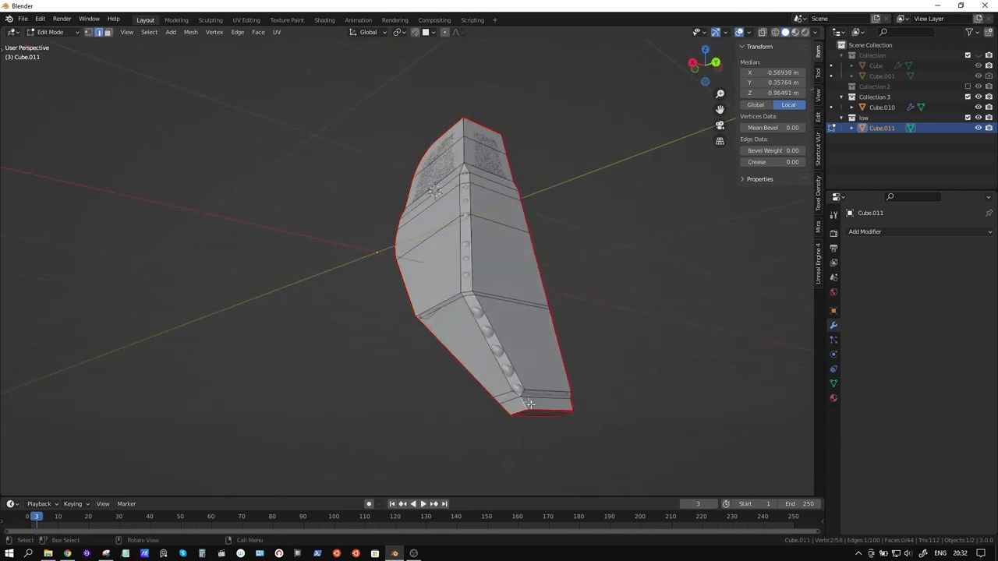
pyautogui.keyDown('ctrl'); pyautogui.click(499, 369); pyautogui.keyUp('ctrl')
pyautogui.moveTo(499, 370); pyautogui.dragTo(477, 296, button='middle')
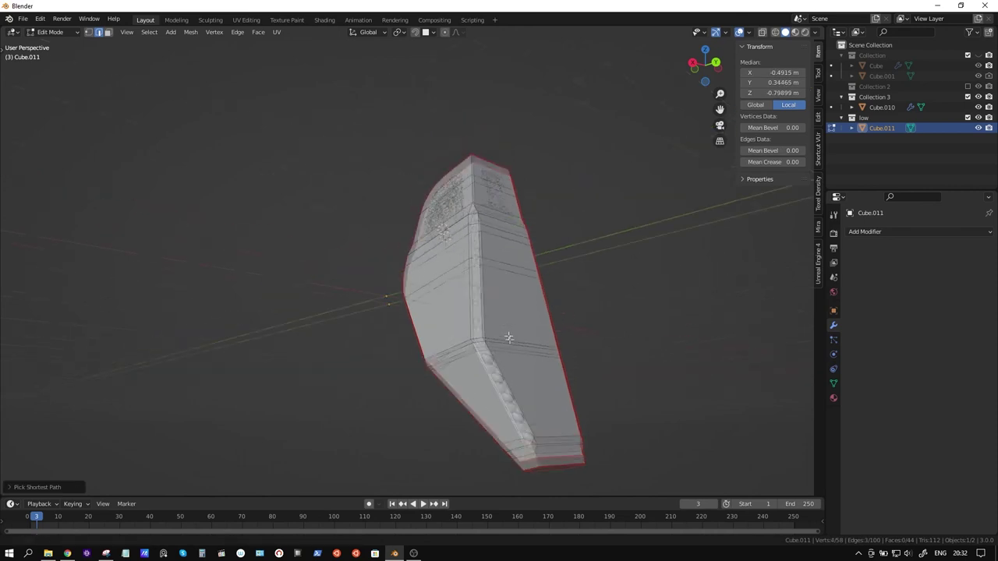
pyautogui.keyDown('ctrl'); pyautogui.click(474, 171); pyautogui.keyUp('ctrl')
pyautogui.rightClick(574, 244)
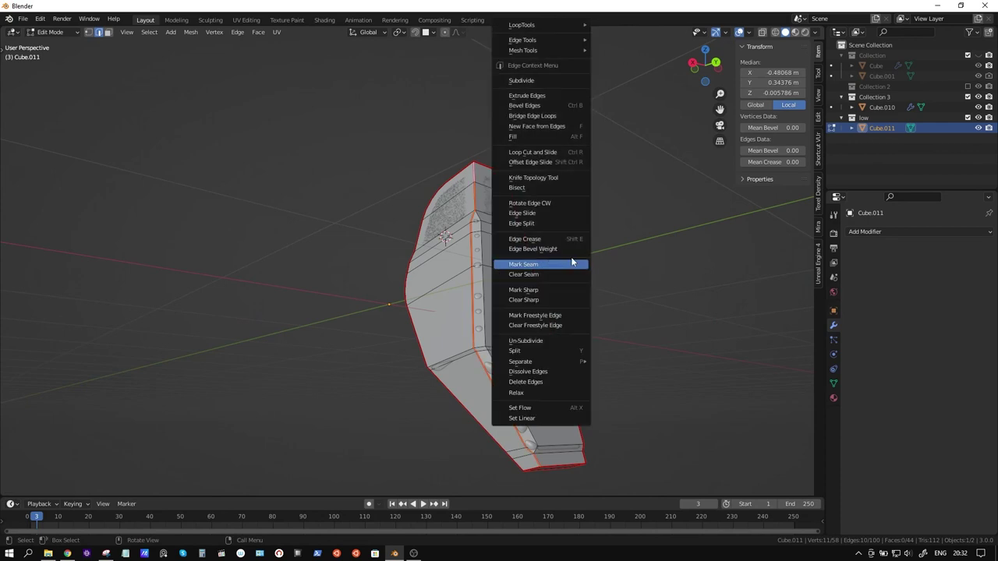
pyautogui.click(549, 289)
pyautogui.moveTo(639, 314)
pyautogui.mouseDown(button='middle')
pyautogui.moveTo(530, 357)
pyautogui.moveTo(522, 394)
pyautogui.moveTo(434, 350)
pyautogui.moveTo(476, 271)
pyautogui.moveTo(579, 276)
pyautogui.moveTo(630, 330)
pyautogui.moveTo(597, 335)
pyautogui.moveTo(637, 328)
pyautogui.mouseUp(button='middle')
pyautogui.click(638, 327)
# Step: UV-unwrap the whole panel mesh along its seams and return to Object Mode
pyautogui.press('a')
pyautogui.press('u')
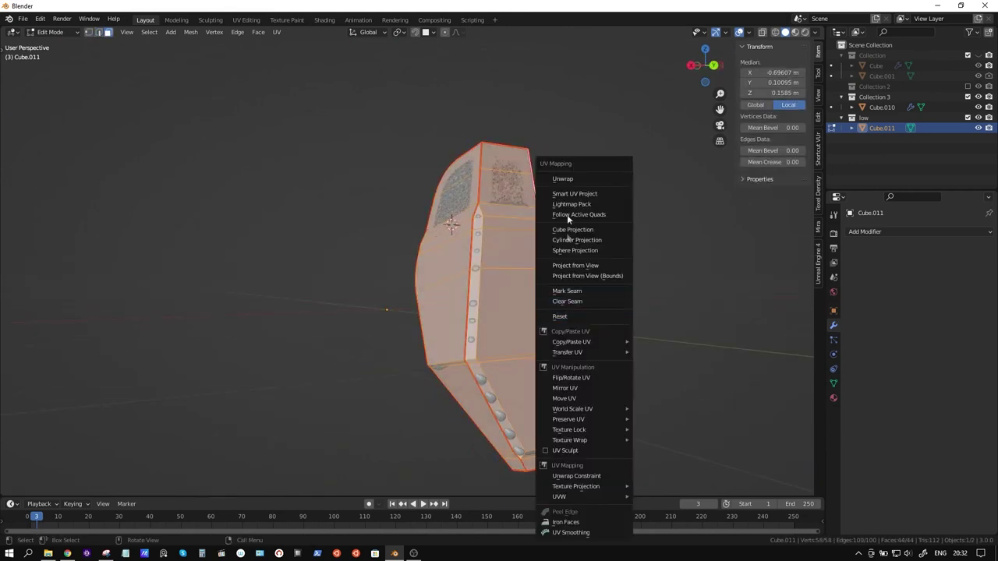
pyautogui.click(583, 180)
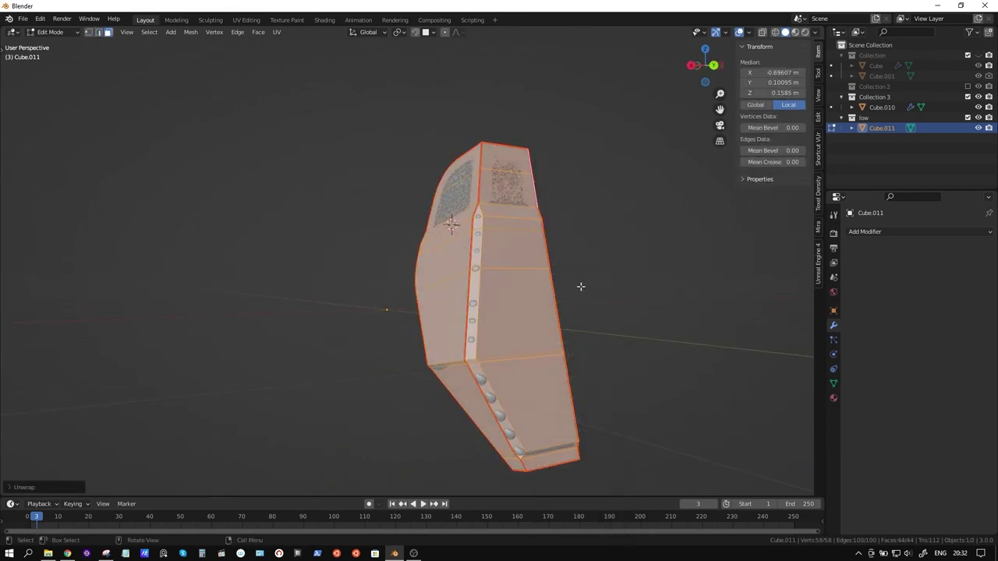
pyautogui.press('Tab')
# Step: Shade the panel smooth and enable Auto Smooth at a 180° angle
pyautogui.rightClick(523, 279)
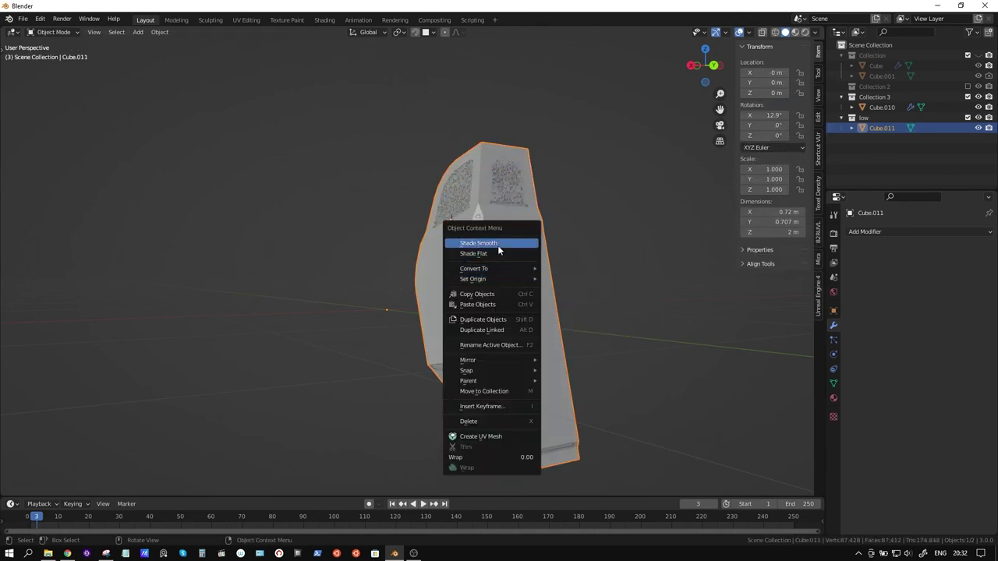
pyautogui.click(499, 249)
pyautogui.click(833, 384)
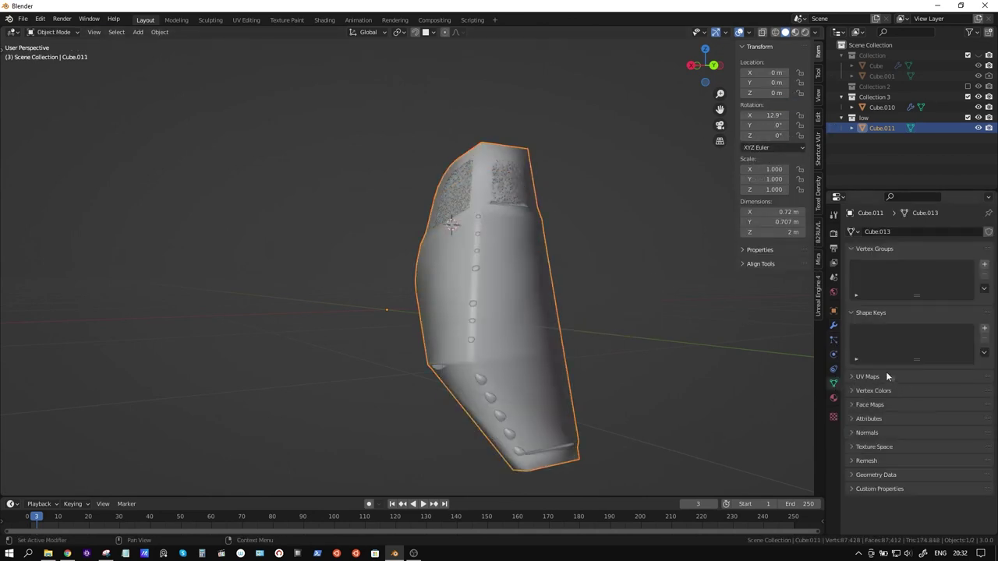
pyautogui.click(851, 433)
pyautogui.click(906, 448)
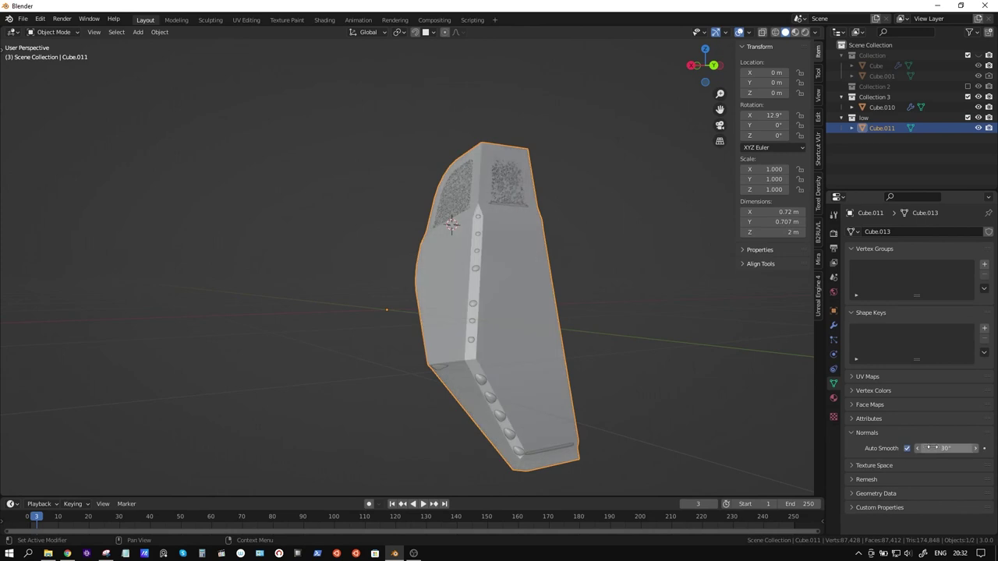
pyautogui.write('0')
pyautogui.press('Return')
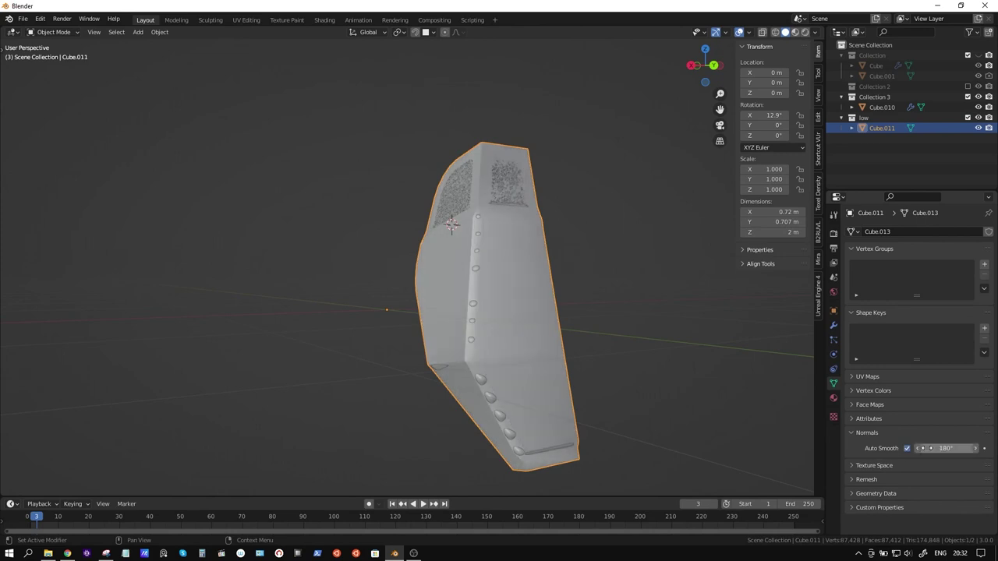
pyautogui.moveTo(631, 339)
pyautogui.mouseDown(button='middle')
pyautogui.moveTo(680, 269)
pyautogui.moveTo(655, 293)
pyautogui.mouseUp(button='middle')
pyautogui.click(833, 325)
# Step: Add a Weighted Normal modifier with Keep Sharp on and weight 100
pyautogui.click(895, 231)
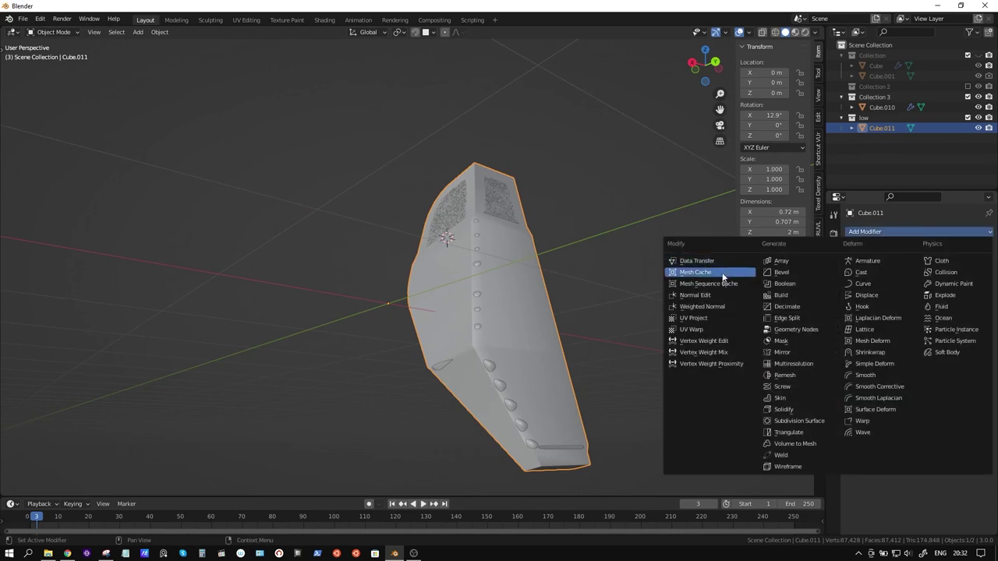
pyautogui.click(723, 306)
pyautogui.click(906, 326)
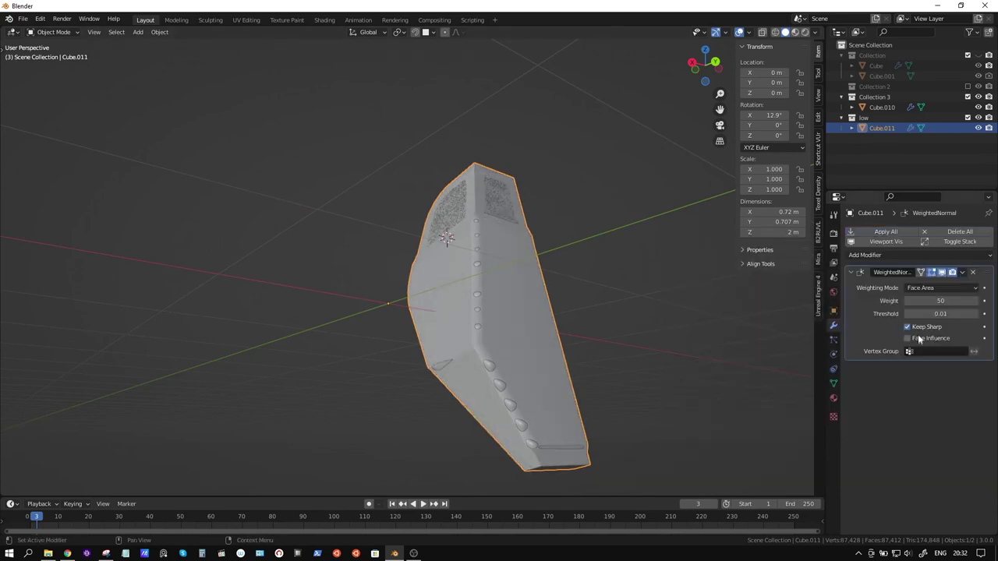
pyautogui.click(935, 302)
pyautogui.write('100')
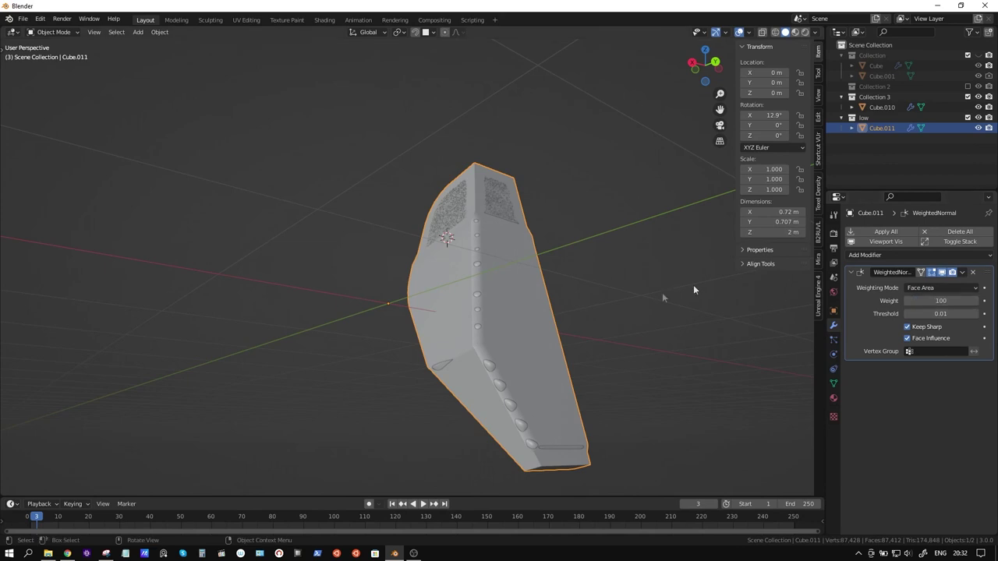
pyautogui.moveTo(693, 284); pyautogui.dragTo(613, 296, button='middle')
# Step: In Edit Mode, select the bottom face and front faces up to the top
pyautogui.press('Tab')
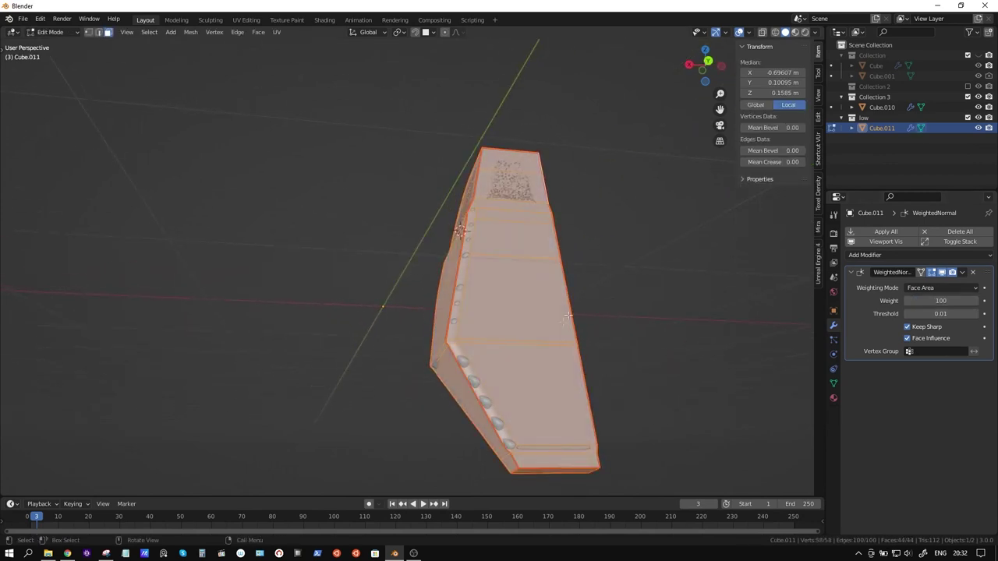
pyautogui.click(557, 456)
pyautogui.moveTo(557, 456)
pyautogui.mouseDown(button='middle')
pyautogui.moveTo(547, 413)
pyautogui.moveTo(520, 428)
pyautogui.mouseUp(button='middle')
pyautogui.click(547, 413)
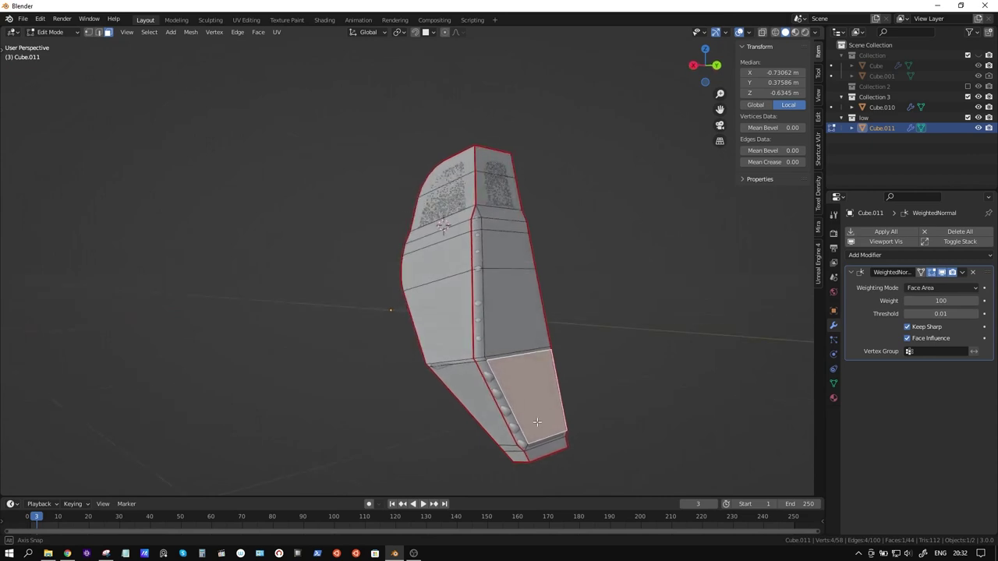
pyautogui.keyDown('ctrl'); pyautogui.click(514, 223); pyautogui.keyUp('ctrl')
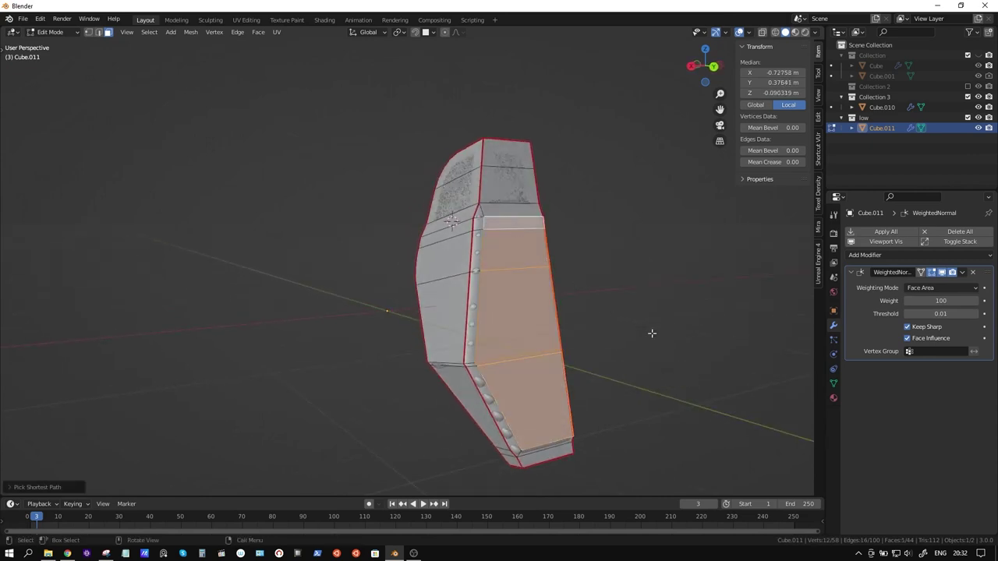
# Step: Set face strength on the thin top strip and small faces
pyautogui.press('Tab')
pyautogui.moveTo(613, 311)
pyautogui.mouseDown(button='middle')
pyautogui.moveTo(605, 360)
pyautogui.moveTo(588, 322)
pyautogui.mouseUp(button='middle')
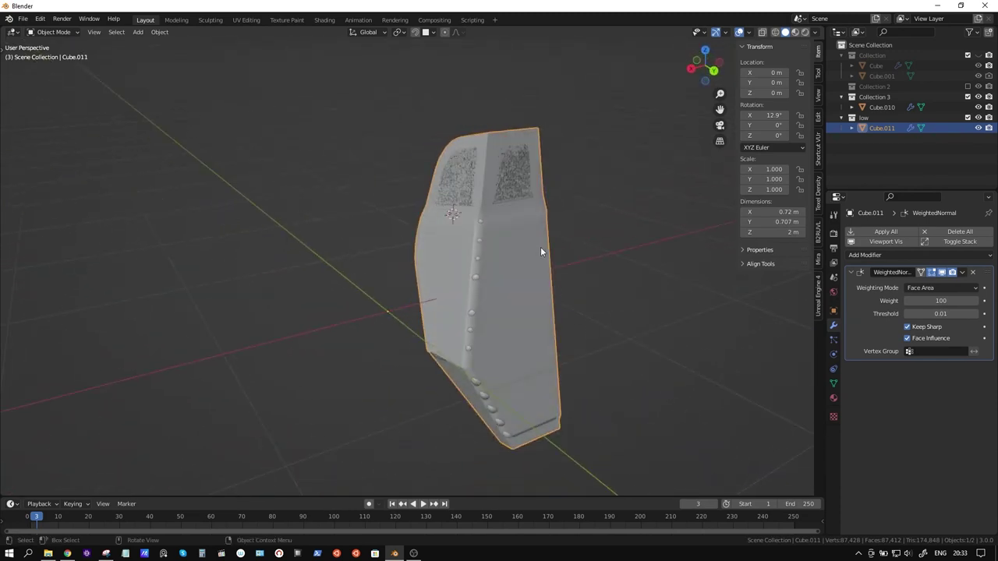
pyautogui.moveTo(575, 255)
pyautogui.mouseDown(button='middle')
pyautogui.moveTo(546, 258)
pyautogui.moveTo(592, 286)
pyautogui.moveTo(618, 278)
pyautogui.moveTo(519, 354)
pyautogui.mouseUp(button='middle')
pyautogui.press('Tab')
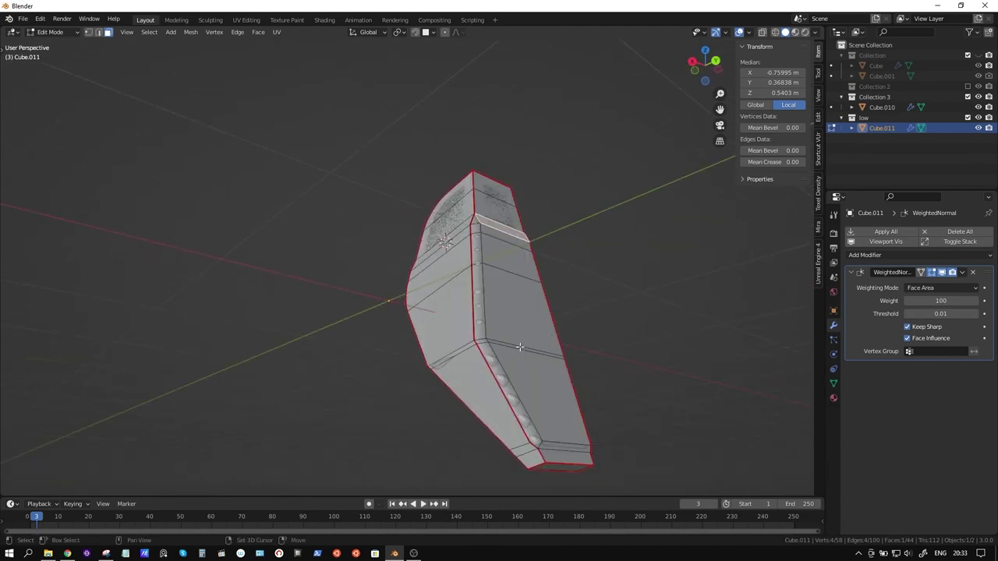
pyautogui.keyDown('shift'); pyautogui.click(515, 344); pyautogui.keyUp('shift')
pyautogui.click(499, 344)
pyautogui.keyDown('shift'); pyautogui.click(494, 225); pyautogui.keyUp('shift')
pyautogui.keyDown('shift'); pyautogui.click(481, 341); pyautogui.keyUp('shift')
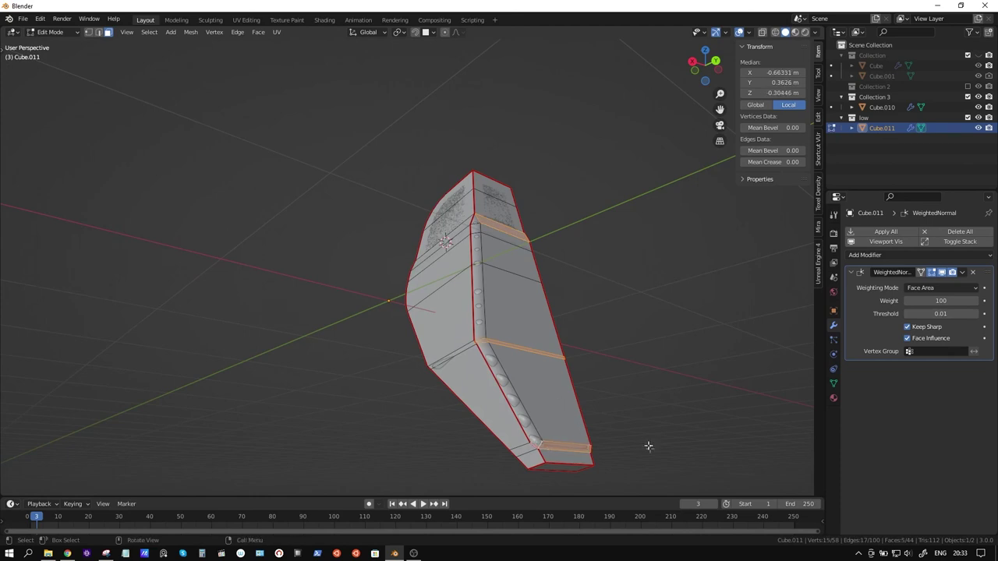
pyautogui.hotkey('alt', 'n')
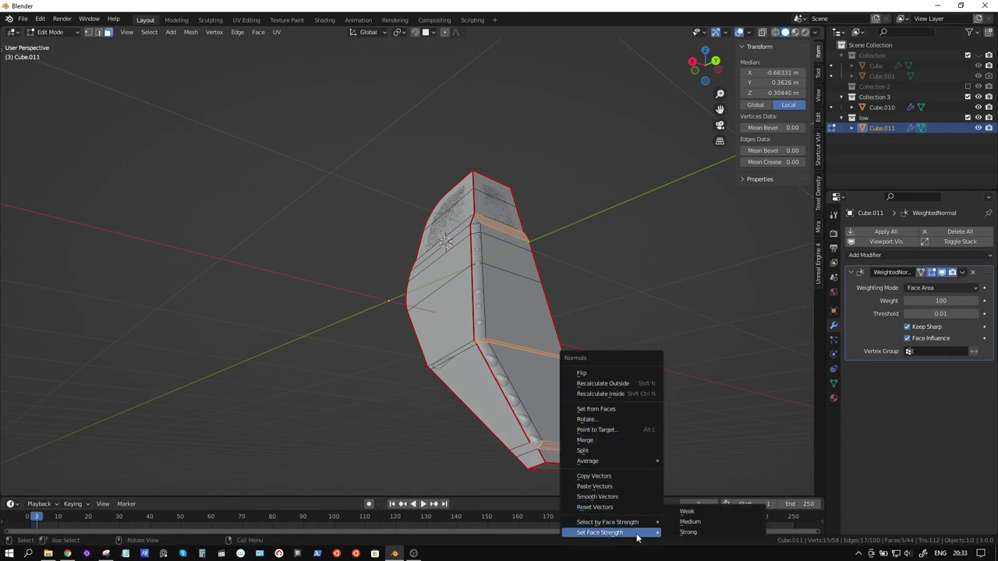
pyautogui.click(686, 521)
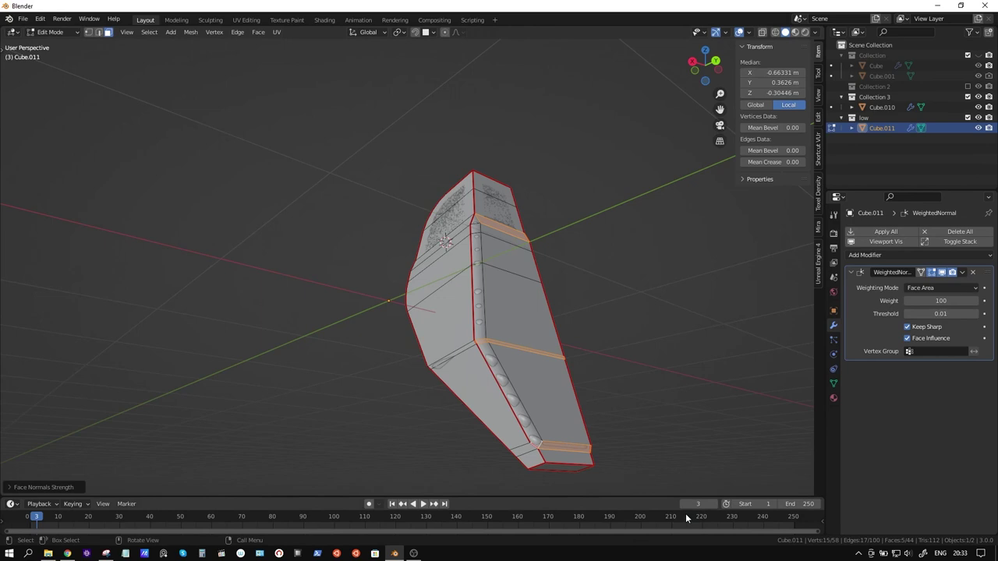
# Step: Set the small corner faces to Strong face strength
pyautogui.click(511, 441)
pyautogui.moveTo(481, 361); pyautogui.dragTo(489, 257, button='middle')
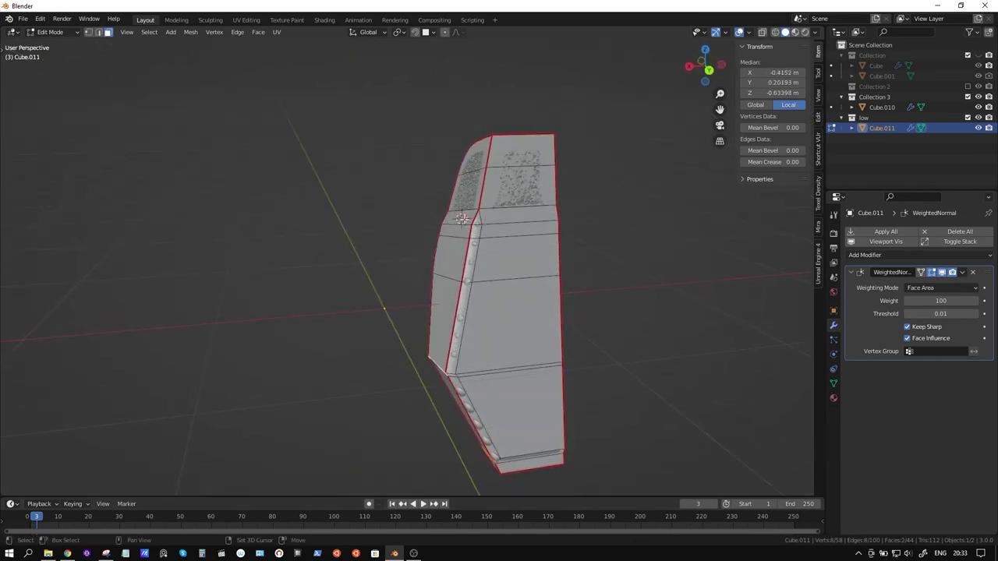
pyautogui.keyDown('shift'); pyautogui.click(462, 219); pyautogui.keyUp('shift')
pyautogui.hotkey('alt', 'n')
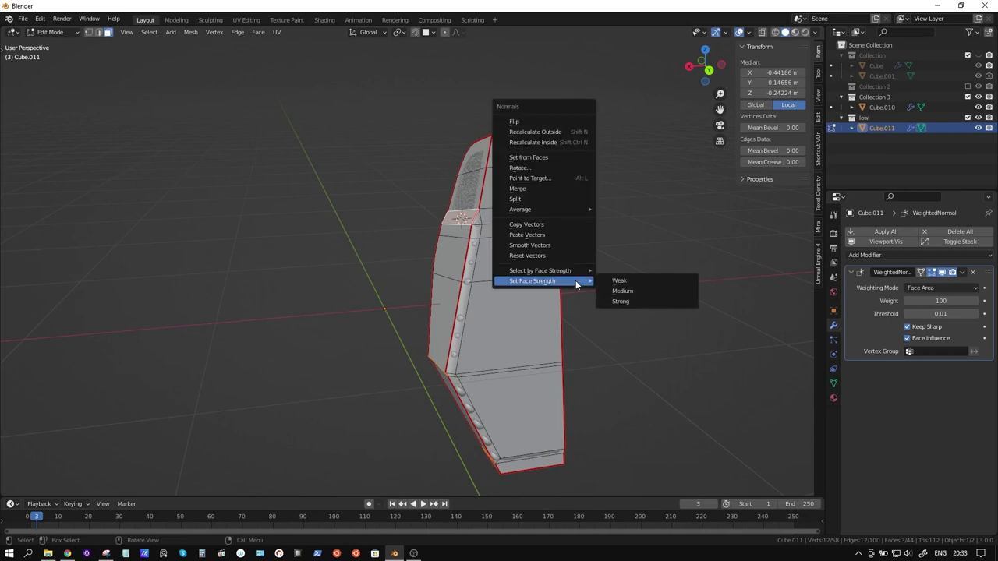
pyautogui.click(622, 301)
# Step: Set the curved side strip to Medium face strength and return to Object Mode
pyautogui.moveTo(622, 310)
pyautogui.mouseDown(button='middle')
pyautogui.moveTo(595, 283)
pyautogui.moveTo(449, 228)
pyautogui.moveTo(401, 290)
pyautogui.mouseUp(button='middle')
pyautogui.keyDown('ctrl'); pyautogui.click(414, 204); pyautogui.keyUp('ctrl')
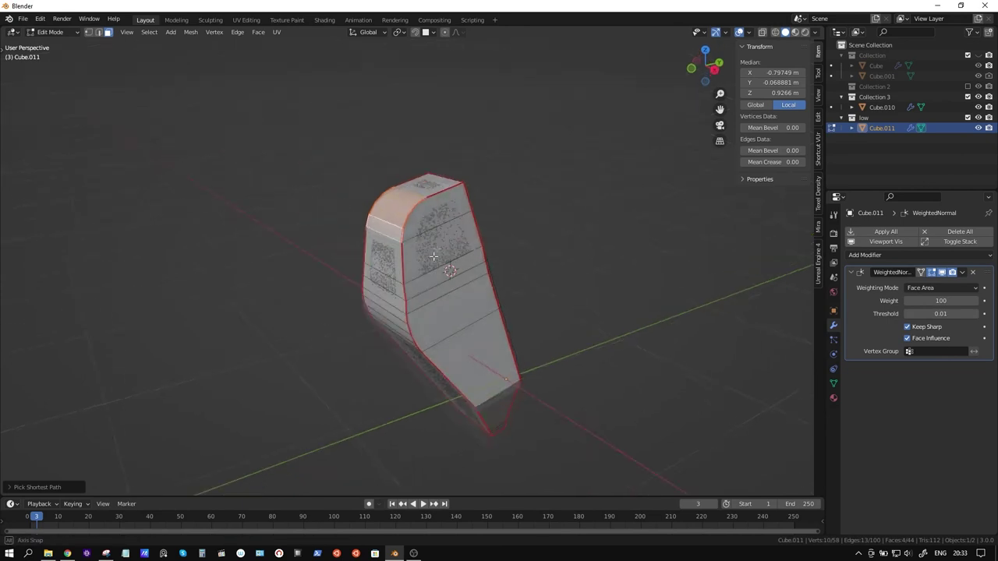
pyautogui.keyDown('ctrl'); pyautogui.click(392, 331); pyautogui.keyUp('ctrl')
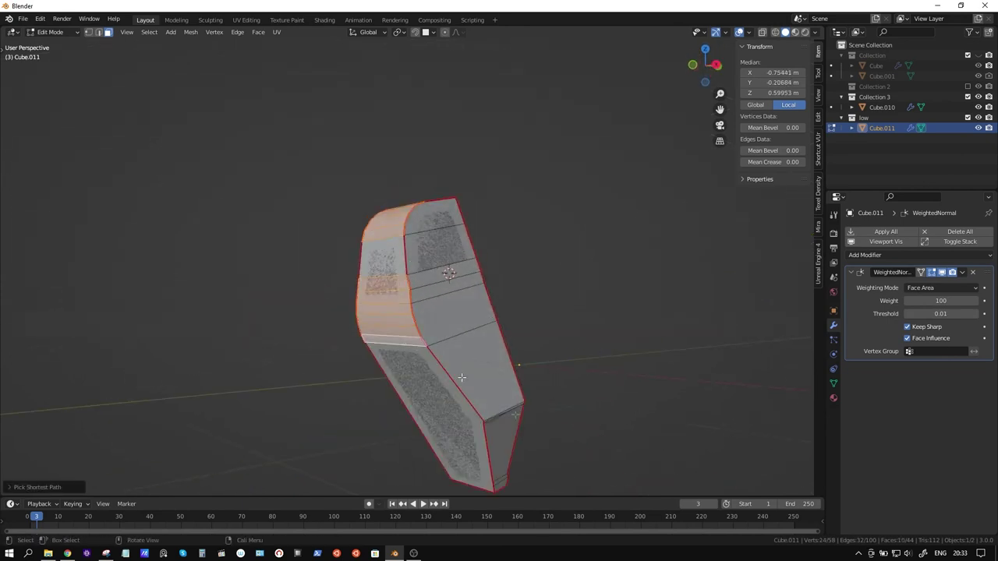
pyautogui.moveTo(392, 331); pyautogui.dragTo(498, 317, button='middle')
pyautogui.hotkey('ctrl', 'f')
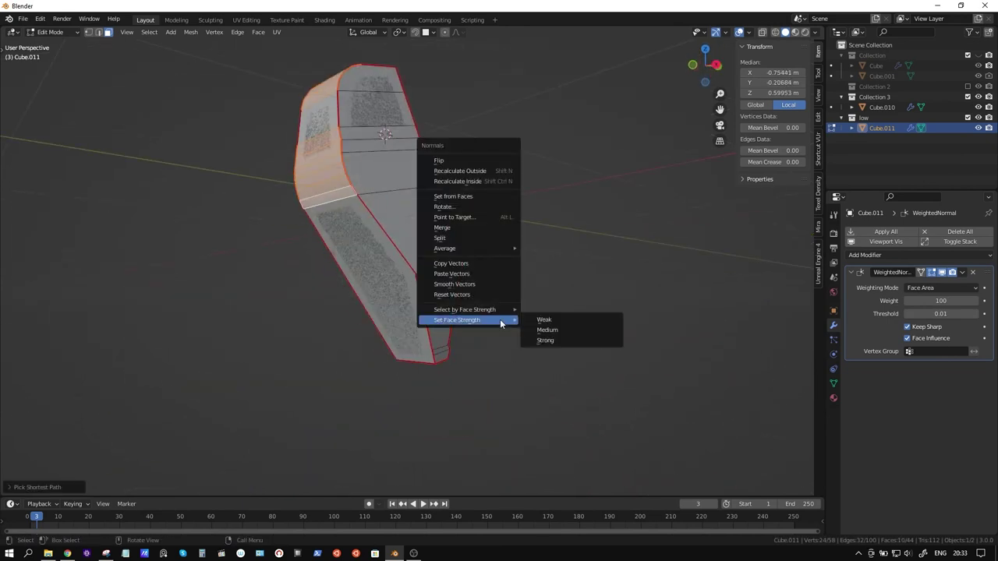
pyautogui.click(556, 331)
pyautogui.moveTo(558, 321)
pyautogui.mouseDown(button='middle')
pyautogui.moveTo(523, 274)
pyautogui.moveTo(452, 303)
pyautogui.mouseUp(button='middle')
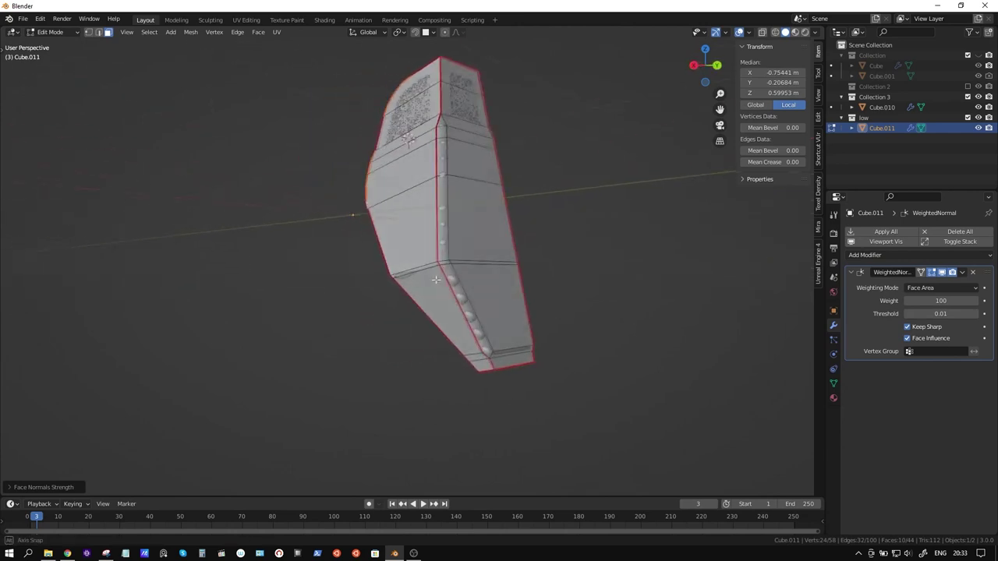
pyautogui.press('Tab')
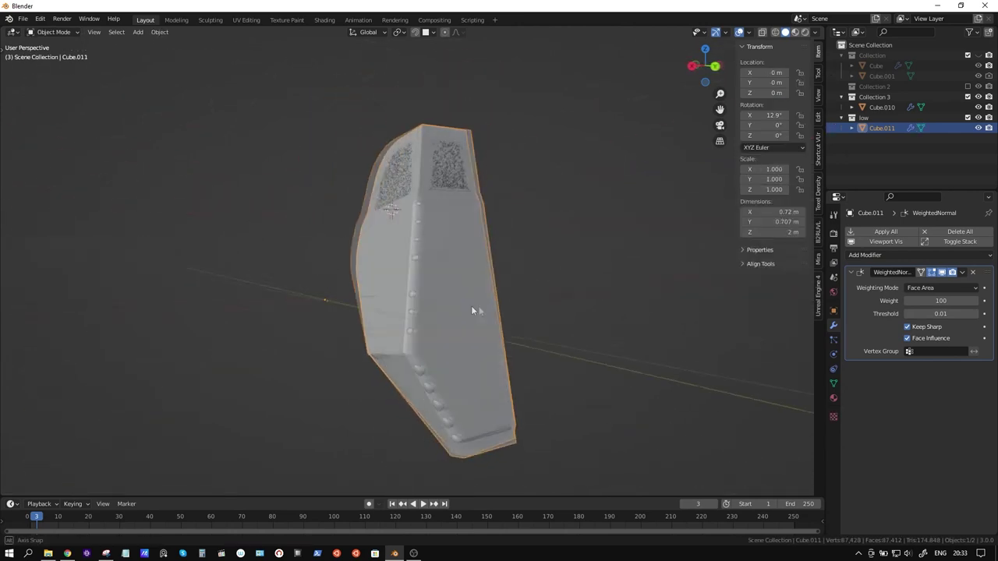
pyautogui.moveTo(463, 304)
pyautogui.mouseDown(button='middle')
pyautogui.moveTo(492, 334)
pyautogui.moveTo(539, 328)
pyautogui.moveTo(518, 330)
pyautogui.mouseUp(button='middle')
# Step: Create a new Principled BSDF material named mat_1 for Cube.011
pyautogui.click(835, 400)
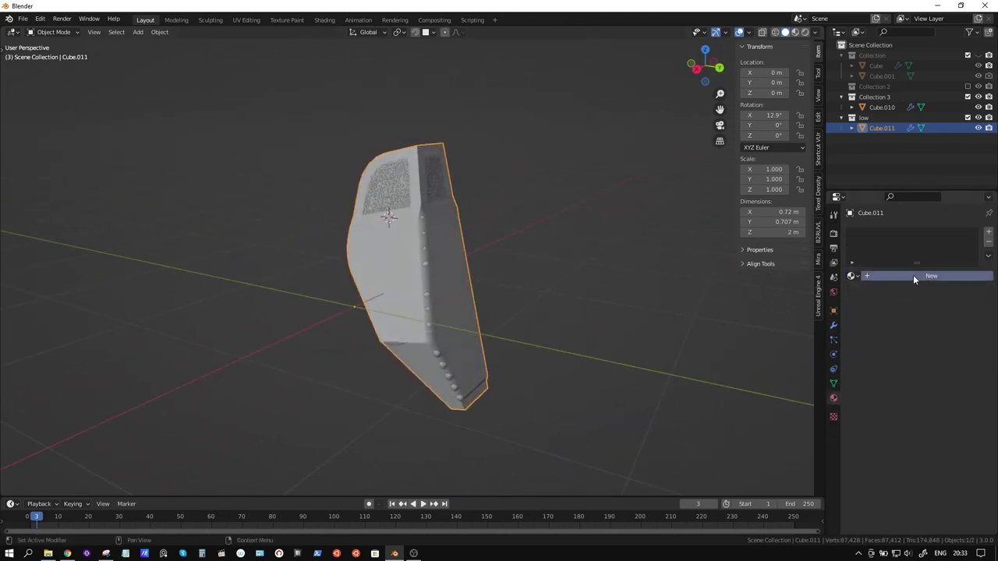
pyautogui.click(914, 276)
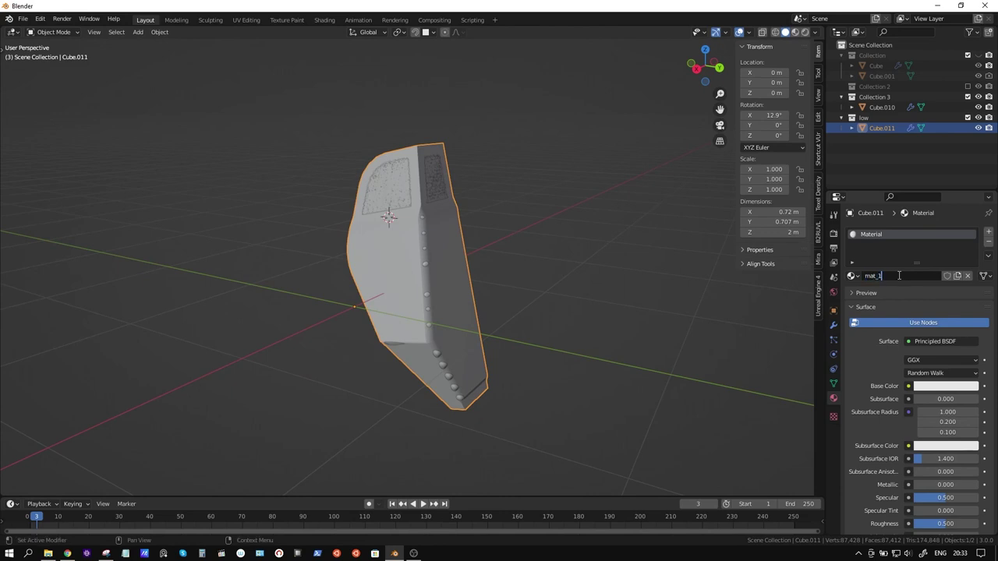
pyautogui.moveTo(485, 213)
pyautogui.mouseDown(button='middle')
pyautogui.moveTo(452, 203)
pyautogui.moveTo(449, 174)
pyautogui.moveTo(467, 201)
pyautogui.mouseUp(button='middle')
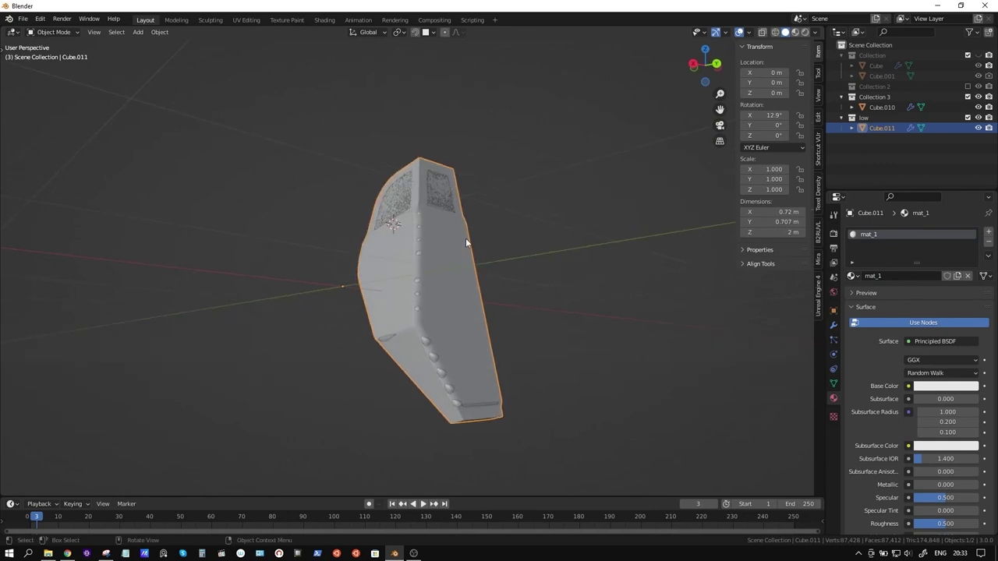
pyautogui.click(834, 325)
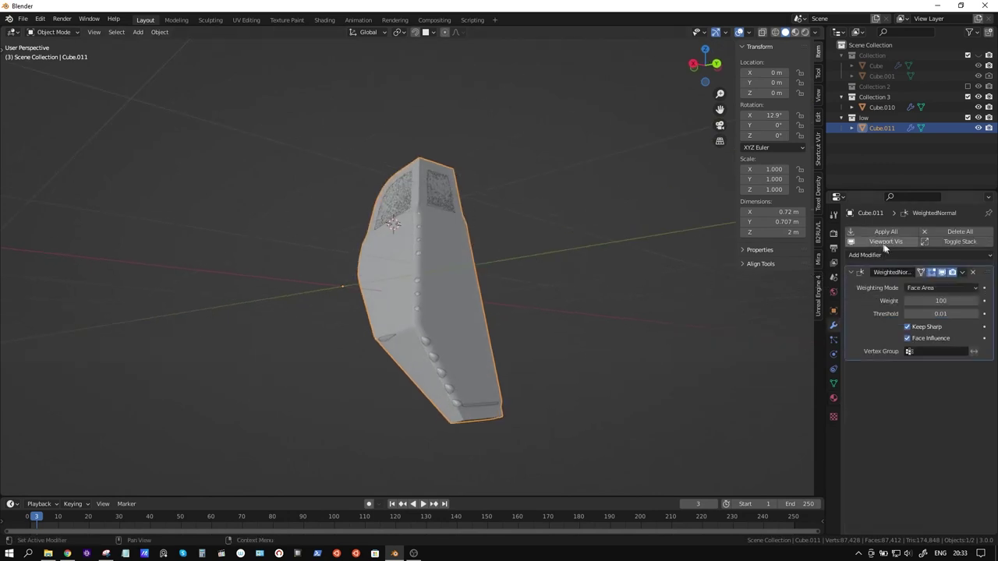
# Step: Add a Triangulate modifier and place it below WeightedNormal in the stack
pyautogui.click(884, 254)
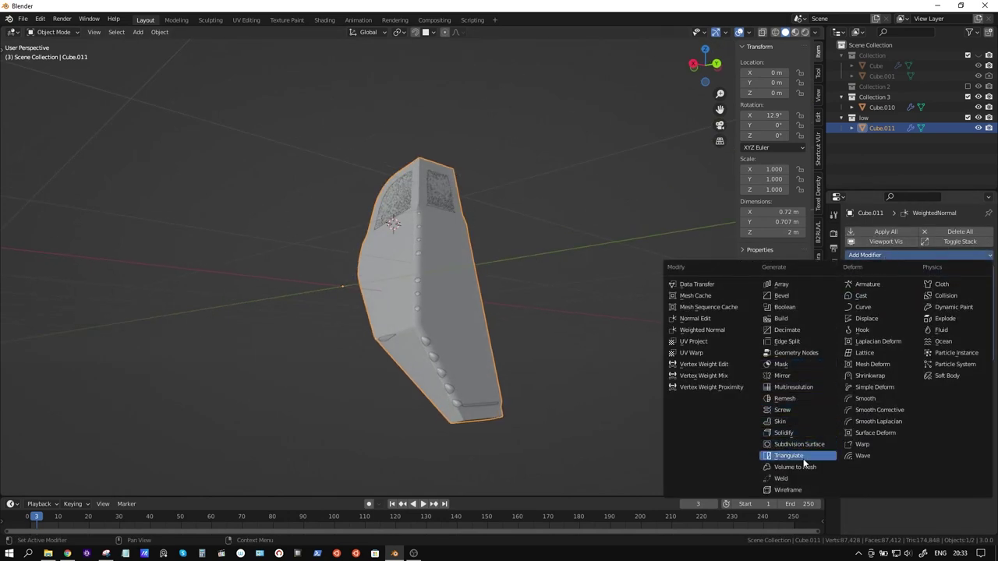
pyautogui.click(795, 455)
pyautogui.moveTo(983, 372); pyautogui.dragTo(964, 257)
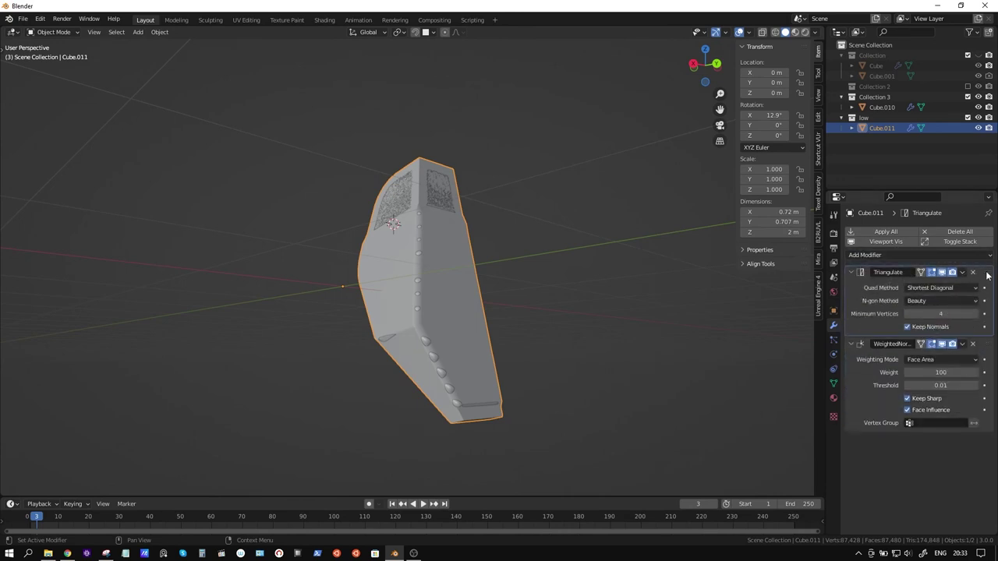
pyautogui.moveTo(987, 275); pyautogui.dragTo(983, 368)
pyautogui.moveTo(406, 270)
pyautogui.mouseDown(button='middle')
pyautogui.moveTo(492, 274)
pyautogui.moveTo(416, 280)
pyautogui.moveTo(436, 288)
pyautogui.mouseUp(button='middle')
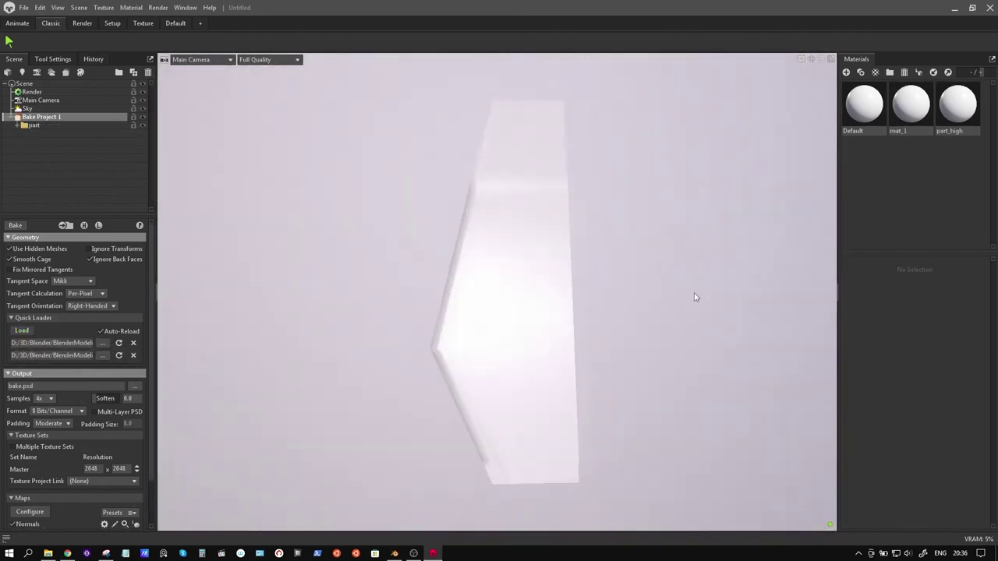
# Step: Compare the ribbed high-poly mesh against the low-poly panel in the viewport
pyautogui.moveTo(399, 291); pyautogui.dragTo(759, 294)
pyautogui.click(82, 225)
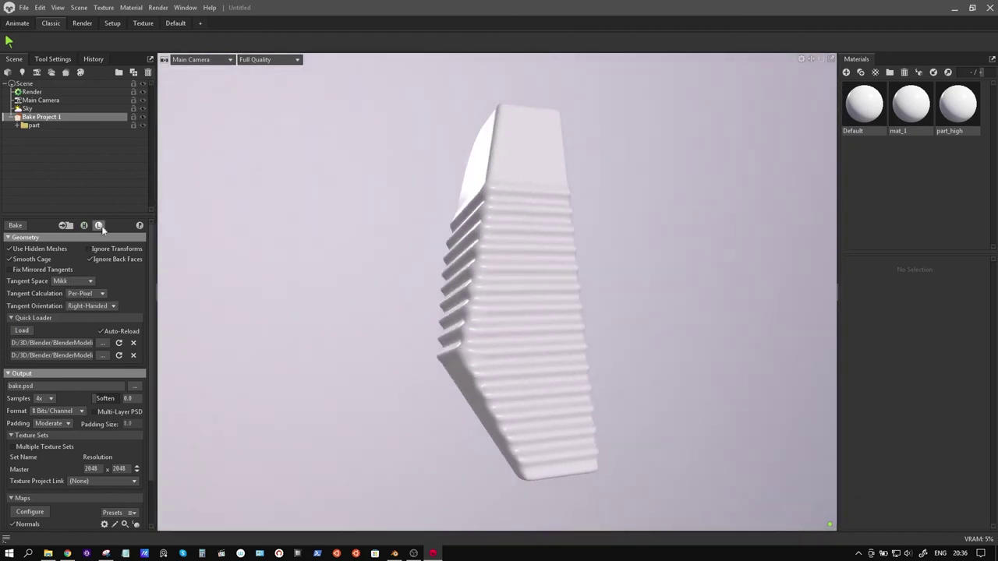
pyautogui.click(99, 225)
pyautogui.scroll(-1, 78, 421)
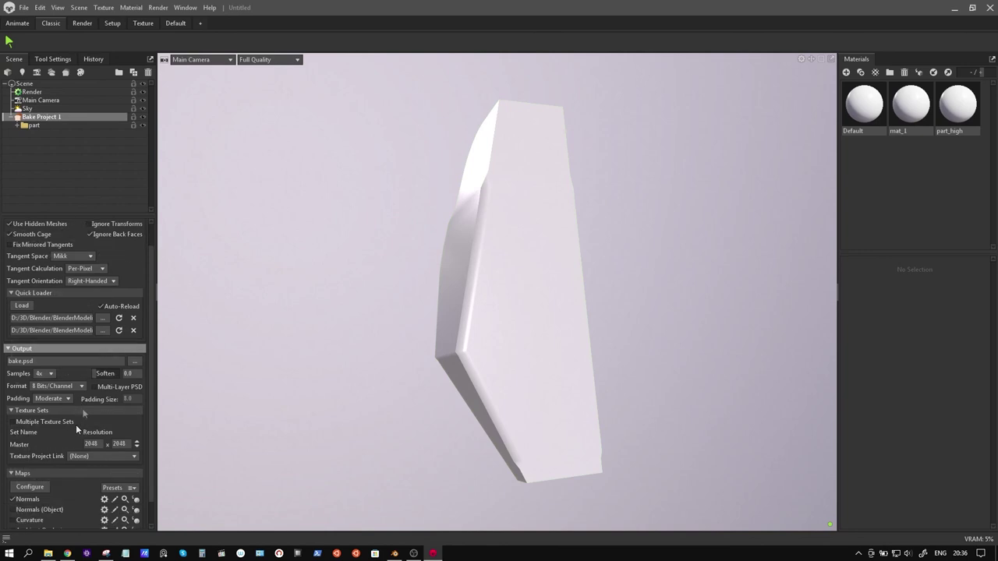
# Step: Set the bake output file to gun_detail.psd in the Gun_detail folder
pyautogui.click(134, 361)
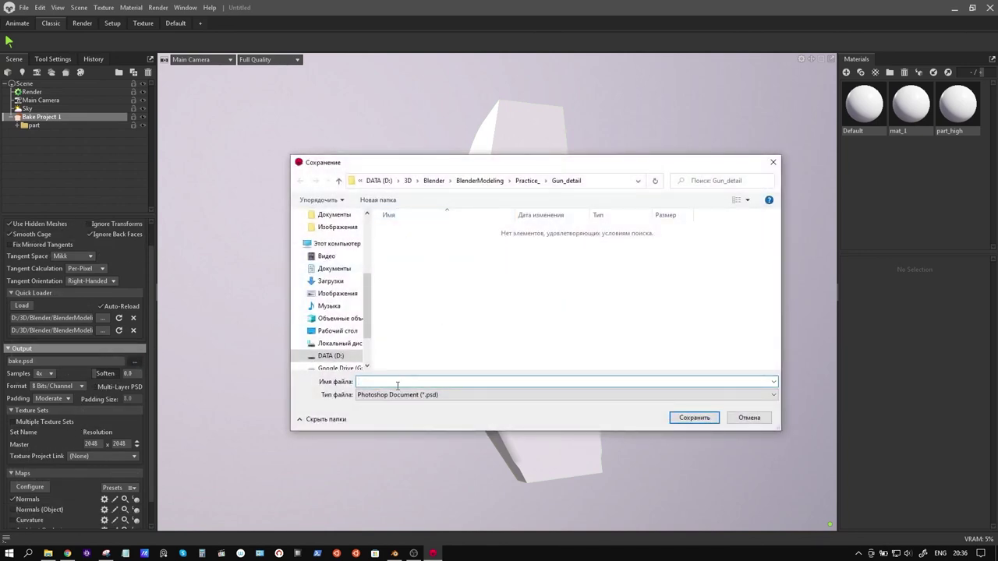
pyautogui.write('g')
pyautogui.press('Down')
pyautogui.press('BackSpace')
pyautogui.press('BackSpace')
pyautogui.press('BackSpace')
pyautogui.press('BackSpace')
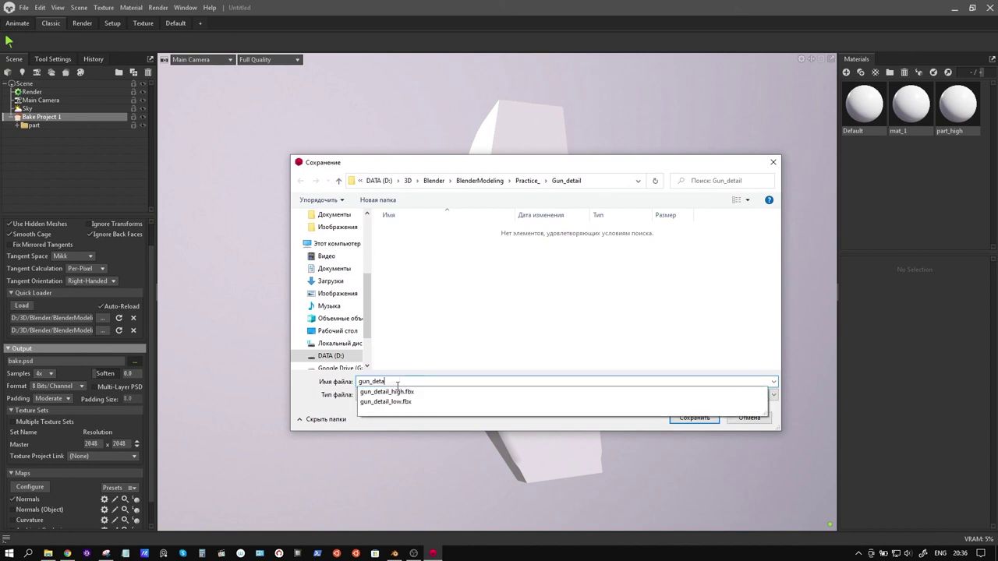
pyautogui.write('il')
pyautogui.press('Return')
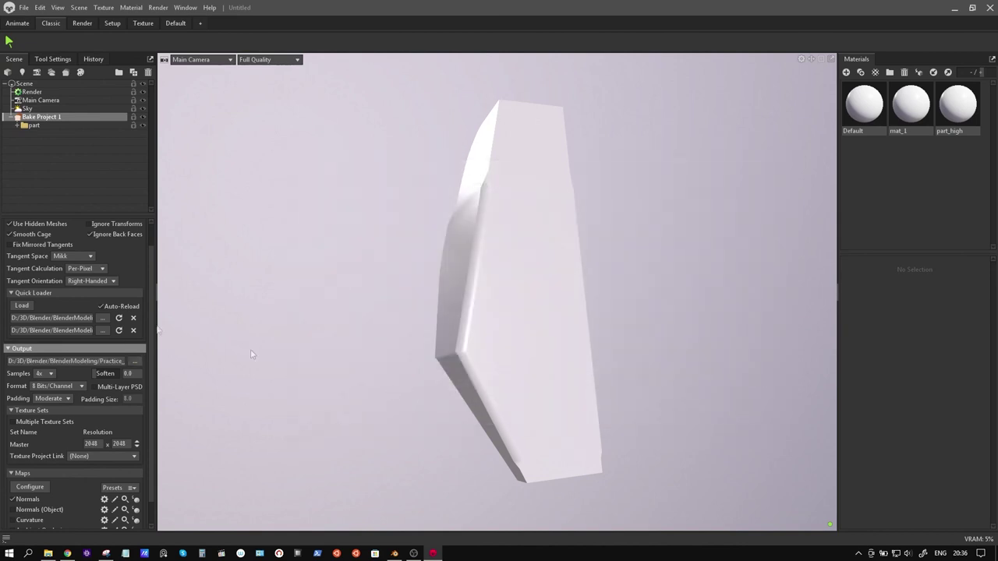
# Step: Set bake samples to 64x and the format to 16 bits per channel
pyautogui.scroll(-1, 67, 506)
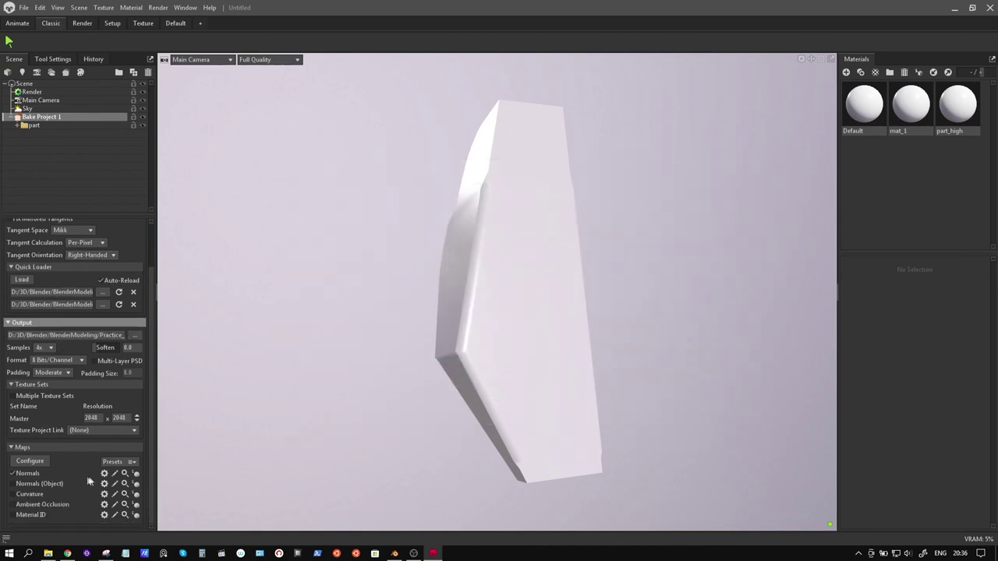
pyautogui.scroll(1, 24, 351)
pyautogui.scroll(1, 32, 373)
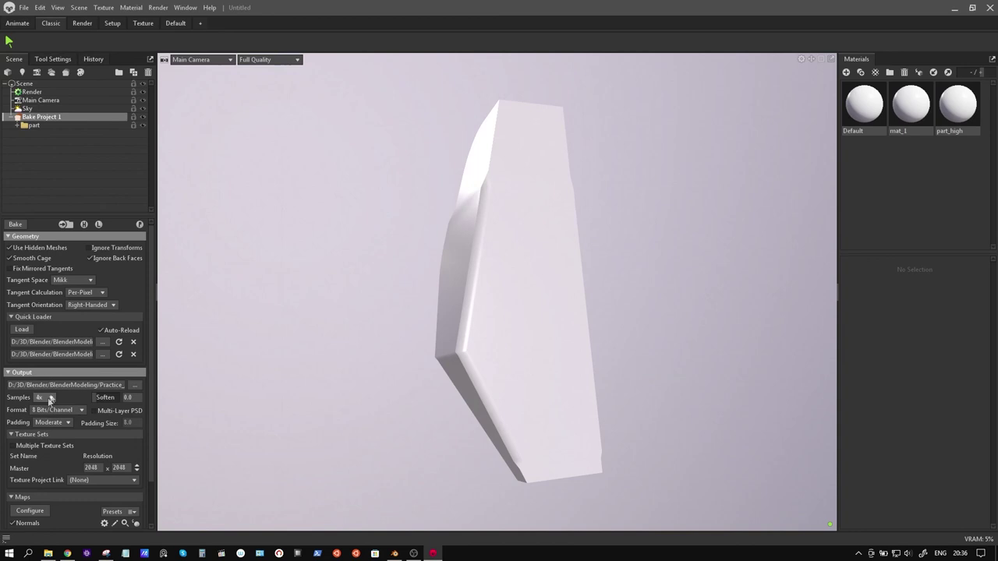
pyautogui.click(46, 434)
pyautogui.click(60, 429)
# Step: Bake the normal map and orbit to inspect the ridges on the low-poly panel
pyautogui.scroll(-2, 77, 437)
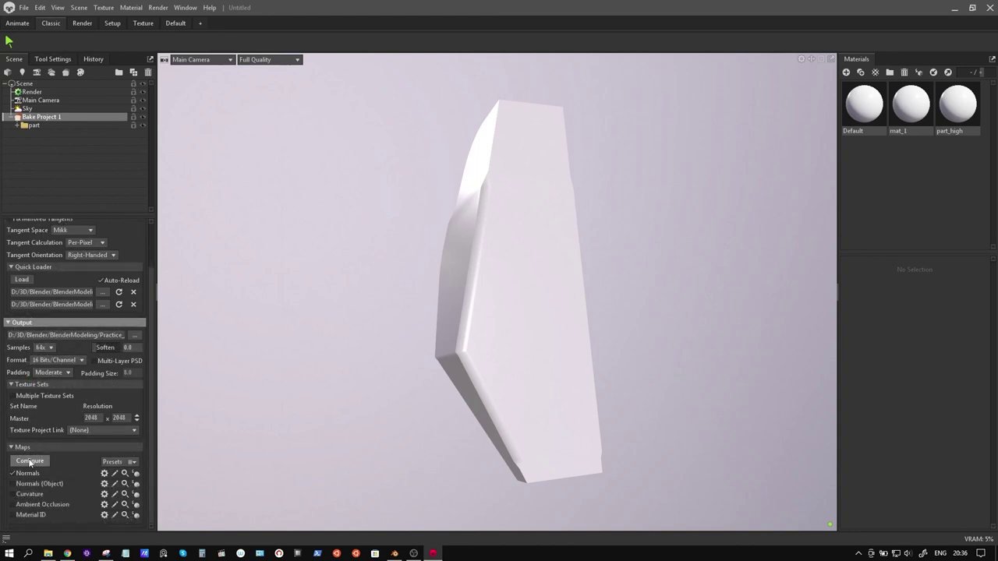
pyautogui.scroll(2, 54, 460)
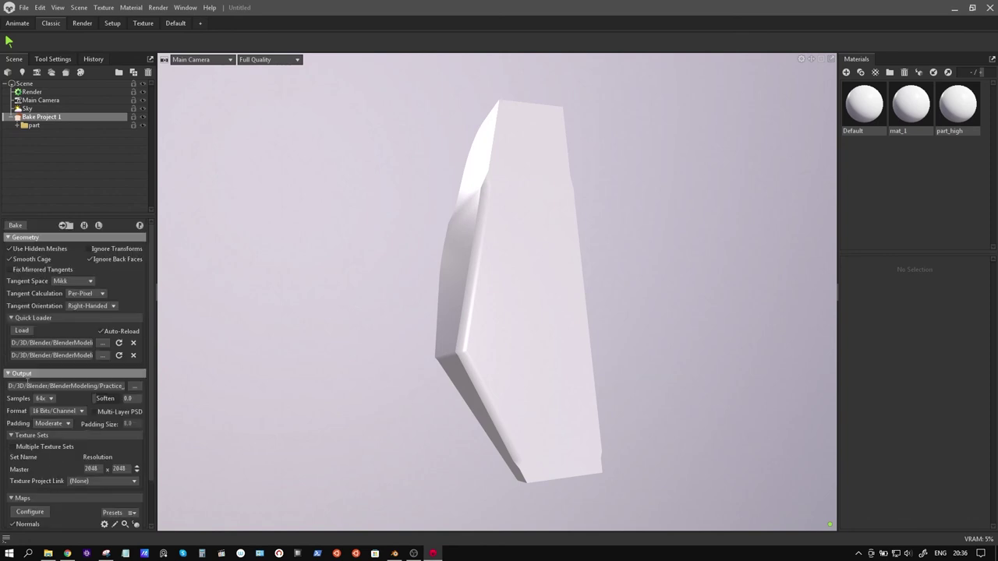
pyautogui.scroll(-2, 93, 466)
pyautogui.scroll(2, 71, 450)
pyautogui.click(141, 227)
pyautogui.moveTo(418, 317)
pyautogui.mouseDown()
pyautogui.moveTo(559, 332)
pyautogui.moveTo(483, 337)
pyautogui.moveTo(571, 359)
pyautogui.moveTo(423, 356)
pyautogui.moveTo(612, 349)
pyautogui.moveTo(748, 289)
pyautogui.mouseUp()
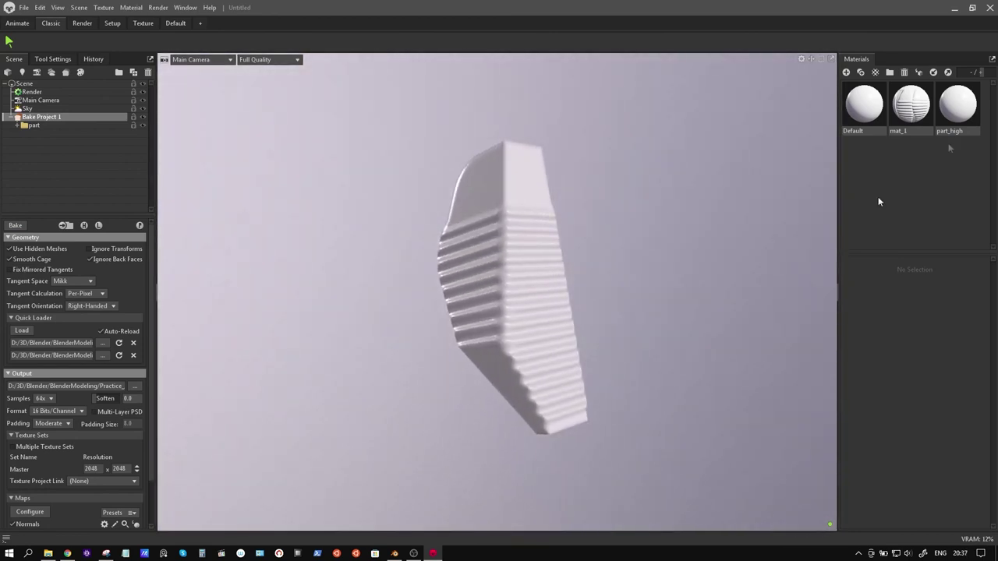
# Step: Tint mat_1's albedo colour red to preview the baked ridges
pyautogui.click(910, 106)
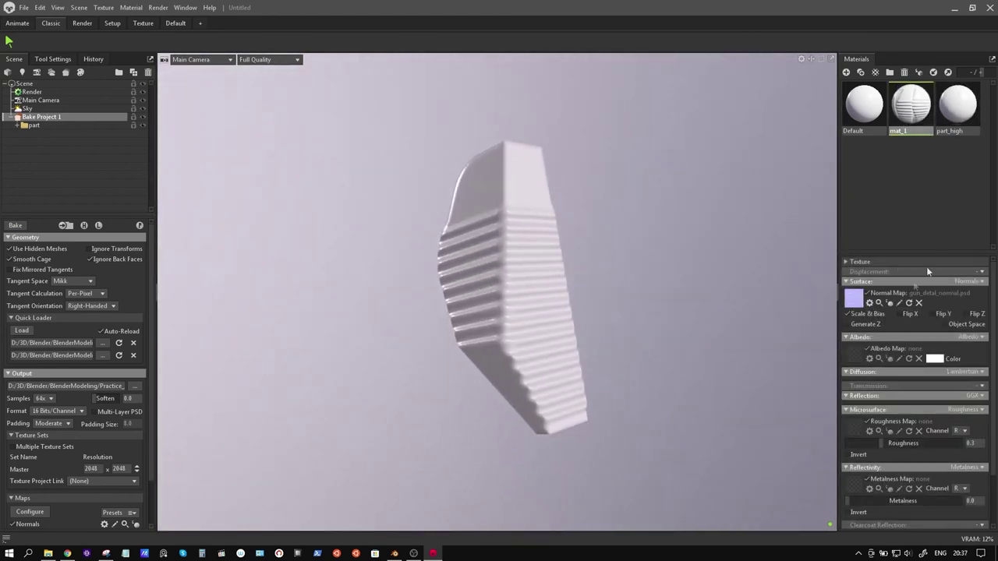
pyautogui.click(935, 359)
pyautogui.click(489, 229)
pyautogui.click(606, 207)
pyautogui.moveTo(474, 296)
pyautogui.mouseDown()
pyautogui.moveTo(638, 296)
pyautogui.moveTo(462, 307)
pyautogui.mouseUp()
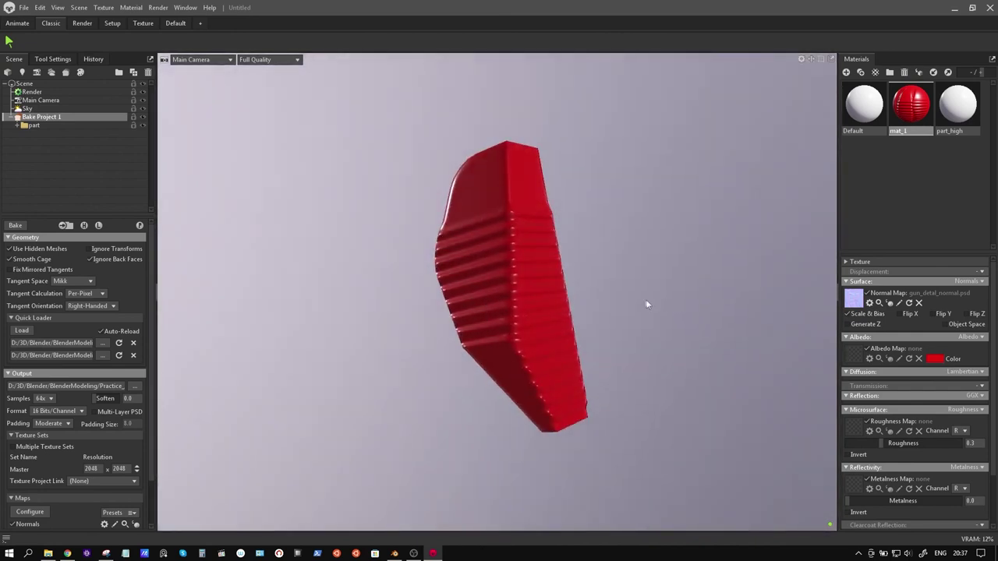
# Step: Rotate the sky lighting, review the Normals bake settings, and reopen mat_1's albedo colour picker
pyautogui.keyDown('shift'); pyautogui.moveTo(704, 308); pyautogui.dragTo(567, 310); pyautogui.keyUp('shift')
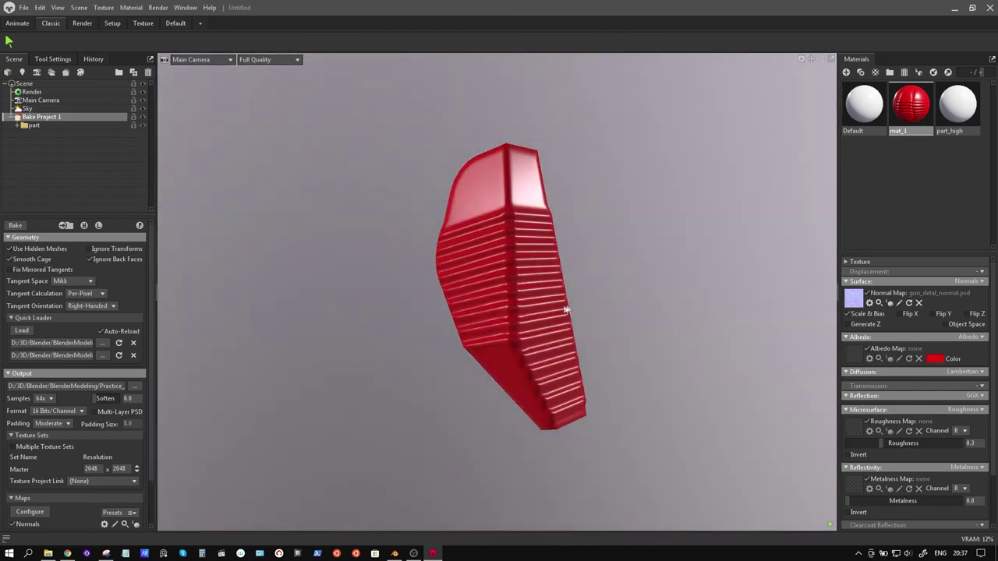
pyautogui.scroll(-2, 69, 411)
pyautogui.click(105, 473)
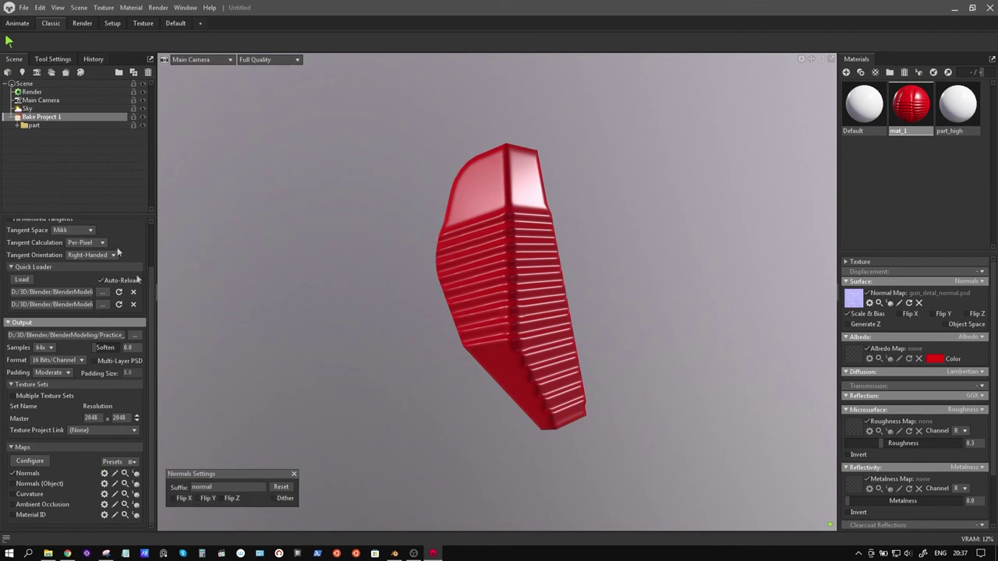
pyautogui.scroll(2, 117, 253)
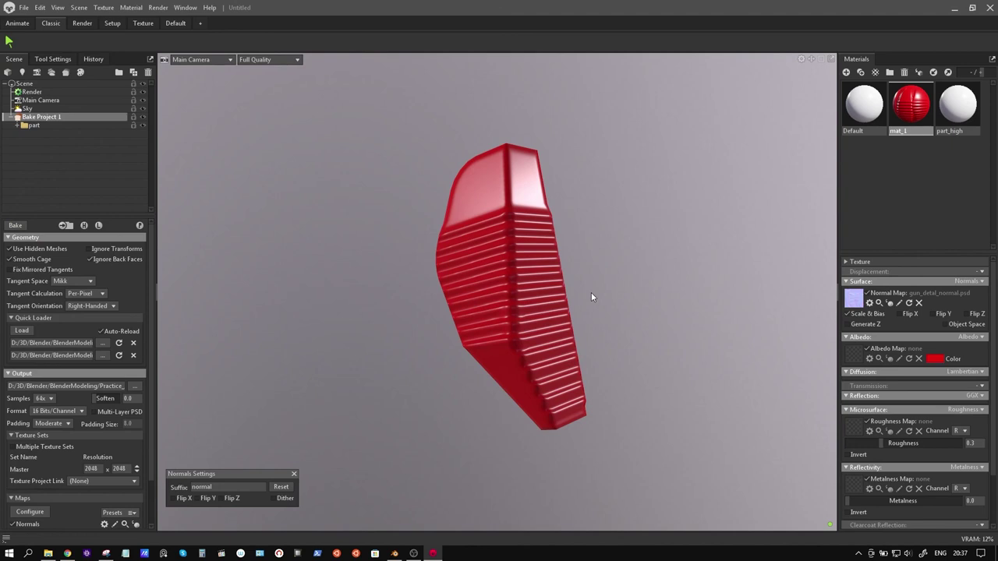
pyautogui.click(293, 473)
pyautogui.moveTo(586, 305)
pyautogui.mouseDown()
pyautogui.moveTo(509, 201)
pyautogui.moveTo(454, 213)
pyautogui.moveTo(267, 328)
pyautogui.moveTo(148, 347)
pyautogui.moveTo(231, 367)
pyautogui.moveTo(484, 366)
pyautogui.moveTo(519, 351)
pyautogui.moveTo(527, 362)
pyautogui.mouseUp()
pyautogui.click(938, 358)
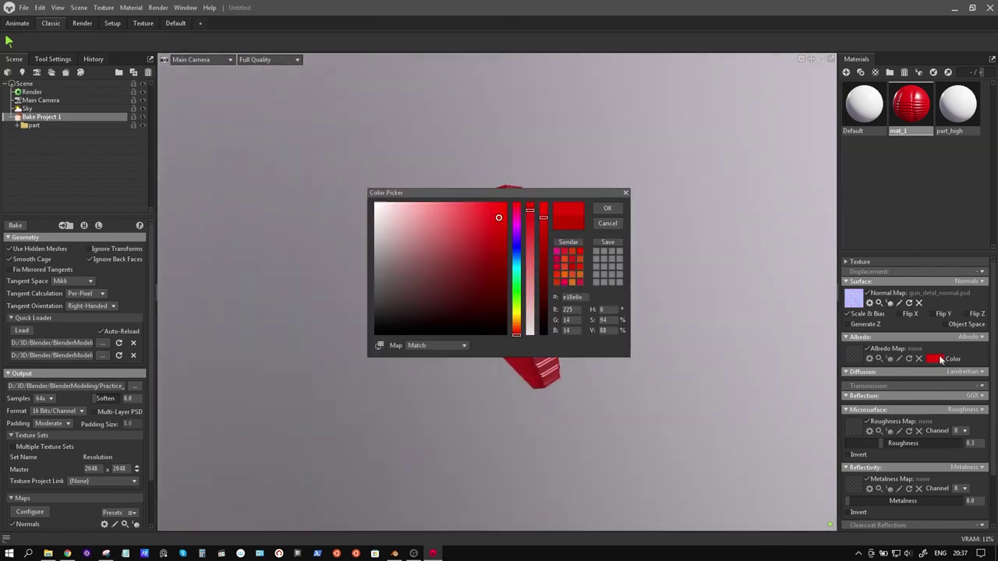
# Step: Make mat_1 grey, fully metallic (metalness 1.0), with lower roughness
pyautogui.moveTo(485, 248)
pyautogui.mouseDown()
pyautogui.moveTo(367, 255)
pyautogui.moveTo(373, 269)
pyautogui.mouseUp()
pyautogui.click(607, 209)
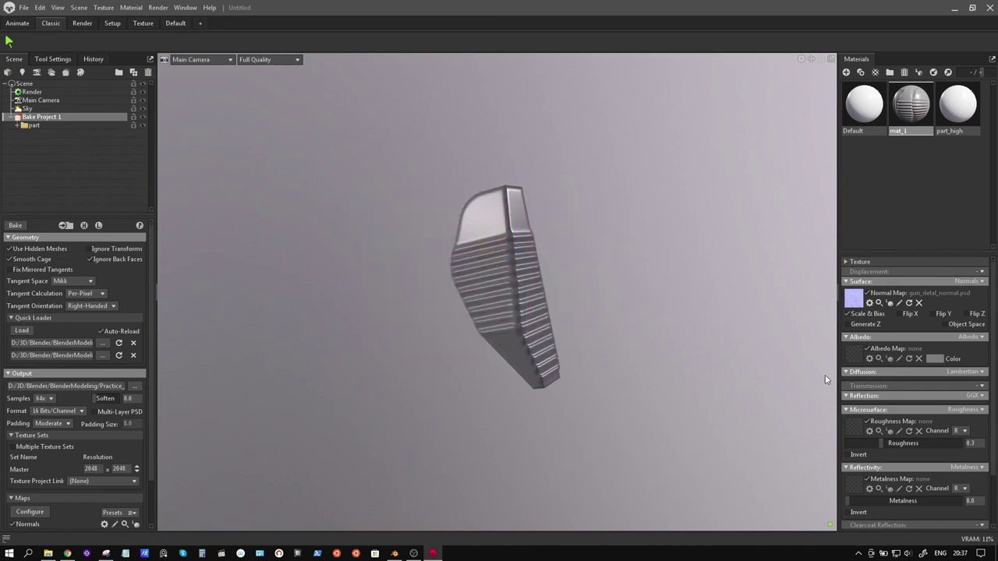
pyautogui.moveTo(857, 503); pyautogui.dragTo(979, 501)
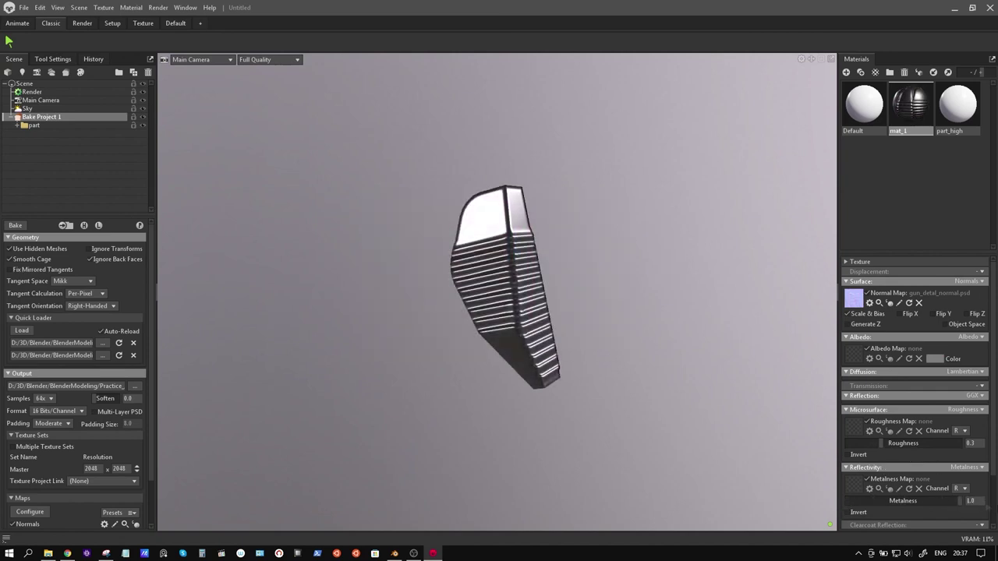
pyautogui.moveTo(883, 443); pyautogui.dragTo(868, 445)
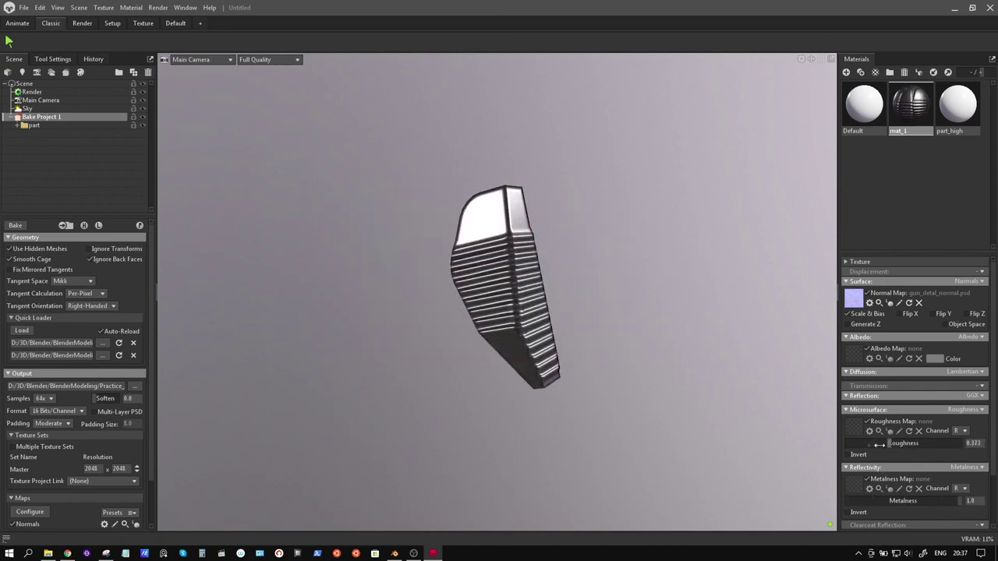
# Step: Brighten mat_1's albedo to white and raise roughness to 0.461
pyautogui.click(933, 359)
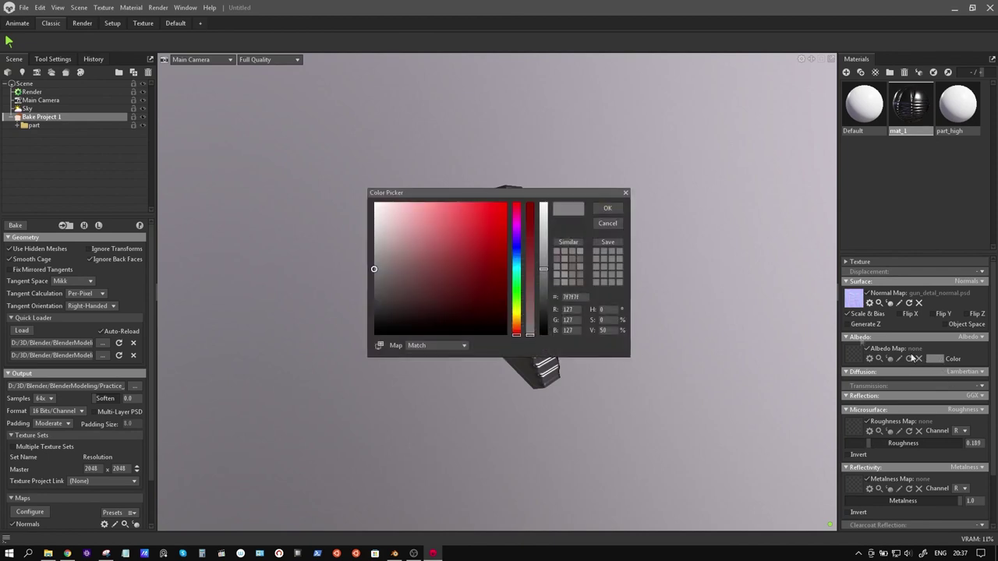
pyautogui.moveTo(543, 268); pyautogui.dragTo(543, 204)
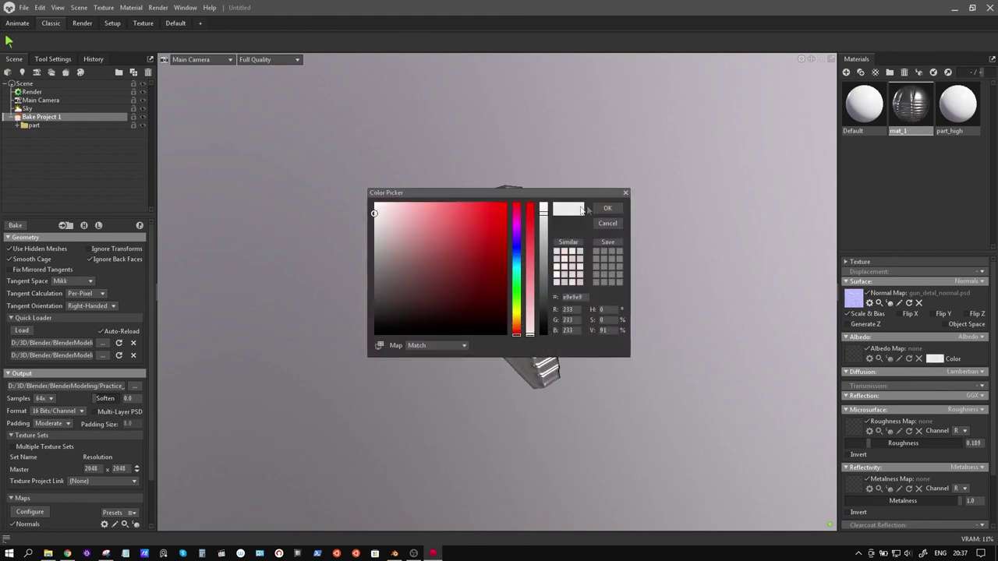
pyautogui.click(607, 208)
pyautogui.moveTo(597, 267)
pyautogui.mouseDown()
pyautogui.moveTo(656, 292)
pyautogui.moveTo(425, 304)
pyautogui.moveTo(677, 304)
pyautogui.moveTo(523, 303)
pyautogui.moveTo(615, 307)
pyautogui.moveTo(439, 315)
pyautogui.moveTo(438, 262)
pyautogui.moveTo(762, 380)
pyautogui.mouseUp()
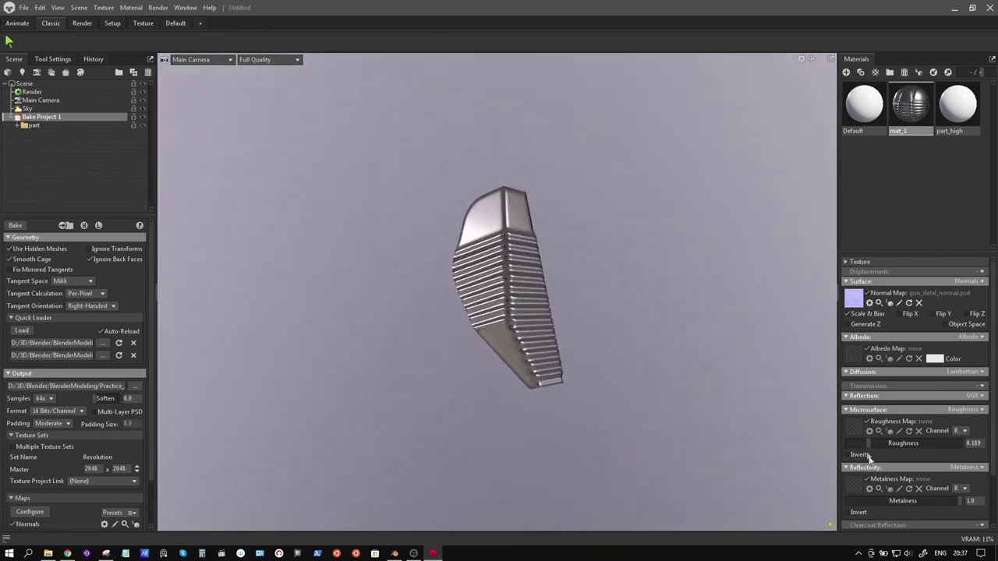
pyautogui.moveTo(867, 442); pyautogui.dragTo(896, 442)
# Step: Orbit around the metallic panel, then switch off mat_1's normal map to compare
pyautogui.moveTo(749, 385)
pyautogui.mouseDown()
pyautogui.moveTo(672, 326)
pyautogui.moveTo(545, 335)
pyautogui.moveTo(614, 353)
pyautogui.moveTo(530, 359)
pyautogui.moveTo(418, 347)
pyautogui.moveTo(803, 350)
pyautogui.moveTo(245, 333)
pyautogui.moveTo(230, 394)
pyautogui.mouseUp()
pyautogui.moveTo(507, 357)
pyautogui.mouseDown()
pyautogui.moveTo(601, 326)
pyautogui.moveTo(570, 279)
pyautogui.moveTo(475, 278)
pyautogui.moveTo(363, 298)
pyautogui.moveTo(460, 319)
pyautogui.mouseUp()
pyautogui.moveTo(460, 320); pyautogui.dragTo(592, 350, button='right')
pyautogui.moveTo(592, 350)
pyautogui.mouseDown()
pyautogui.moveTo(657, 341)
pyautogui.moveTo(590, 336)
pyautogui.moveTo(545, 316)
pyautogui.mouseUp()
pyautogui.scroll(3, 541, 305)
pyautogui.scroll(2, 550, 312)
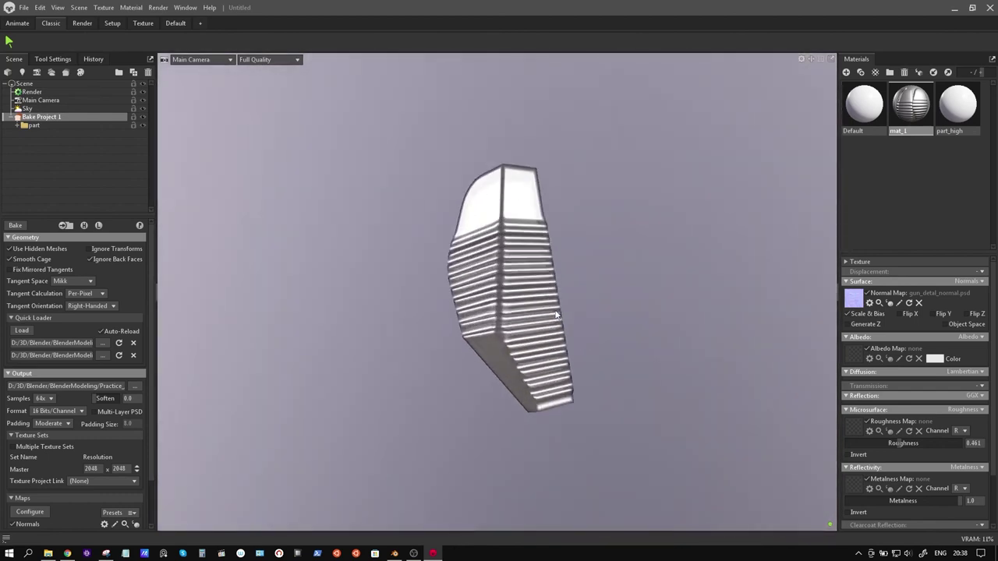
pyautogui.click(869, 294)
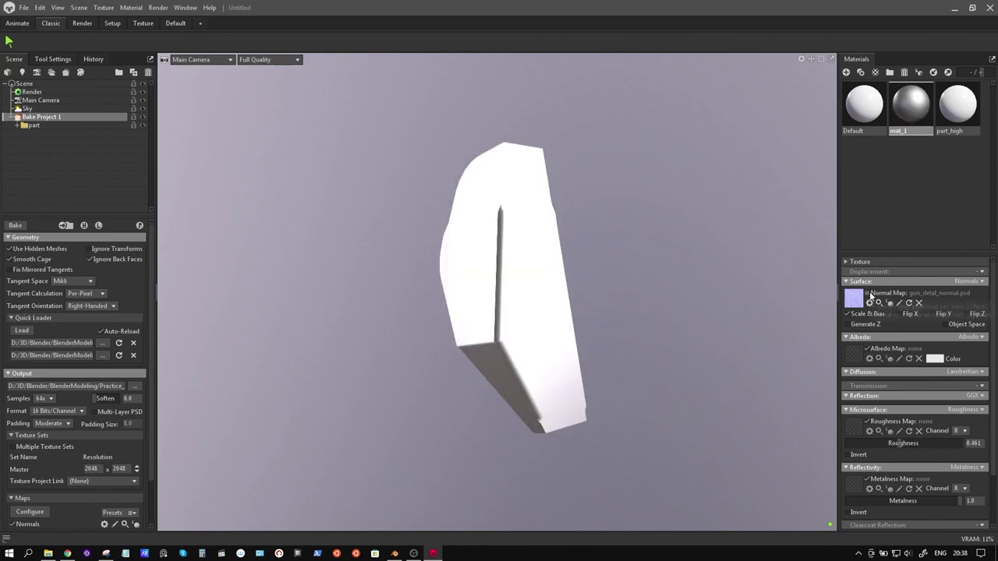